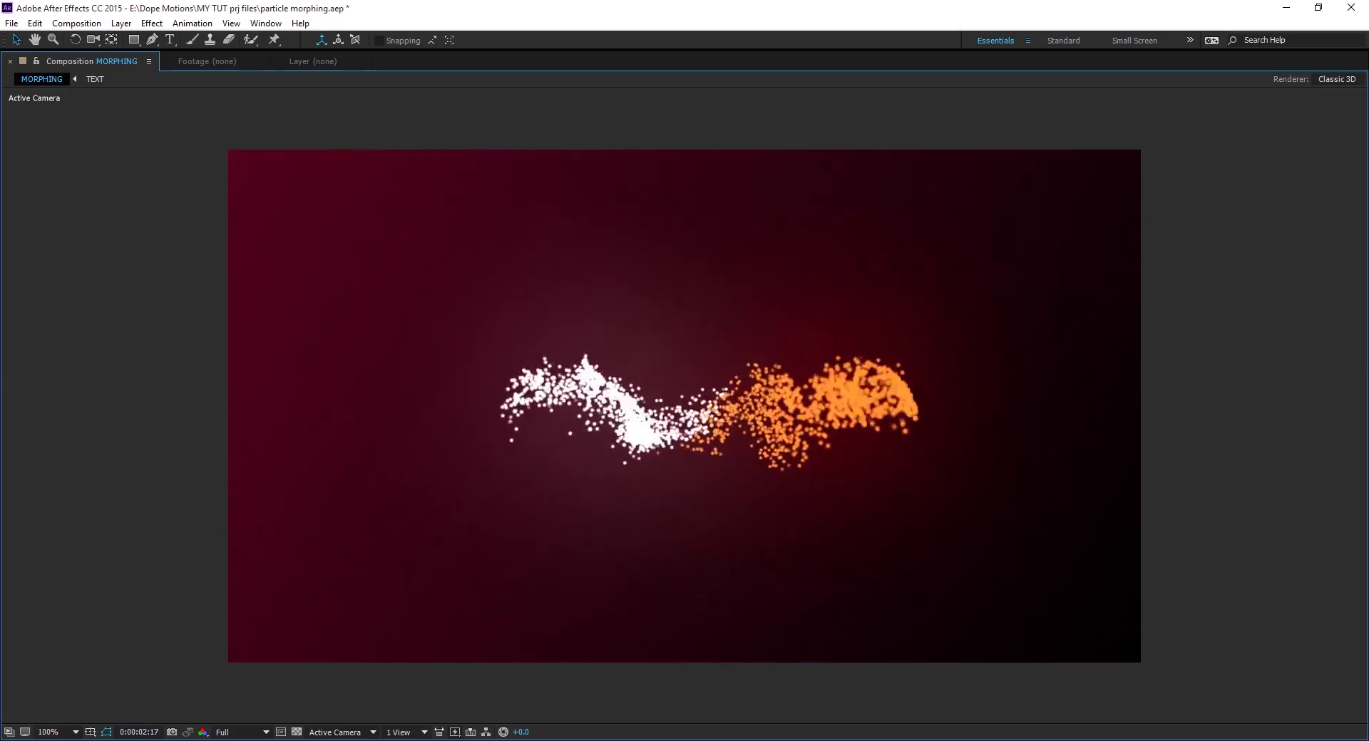
# Step: Play back the finished MORPHING composition to examine the particle text animation
pyautogui.press('space')
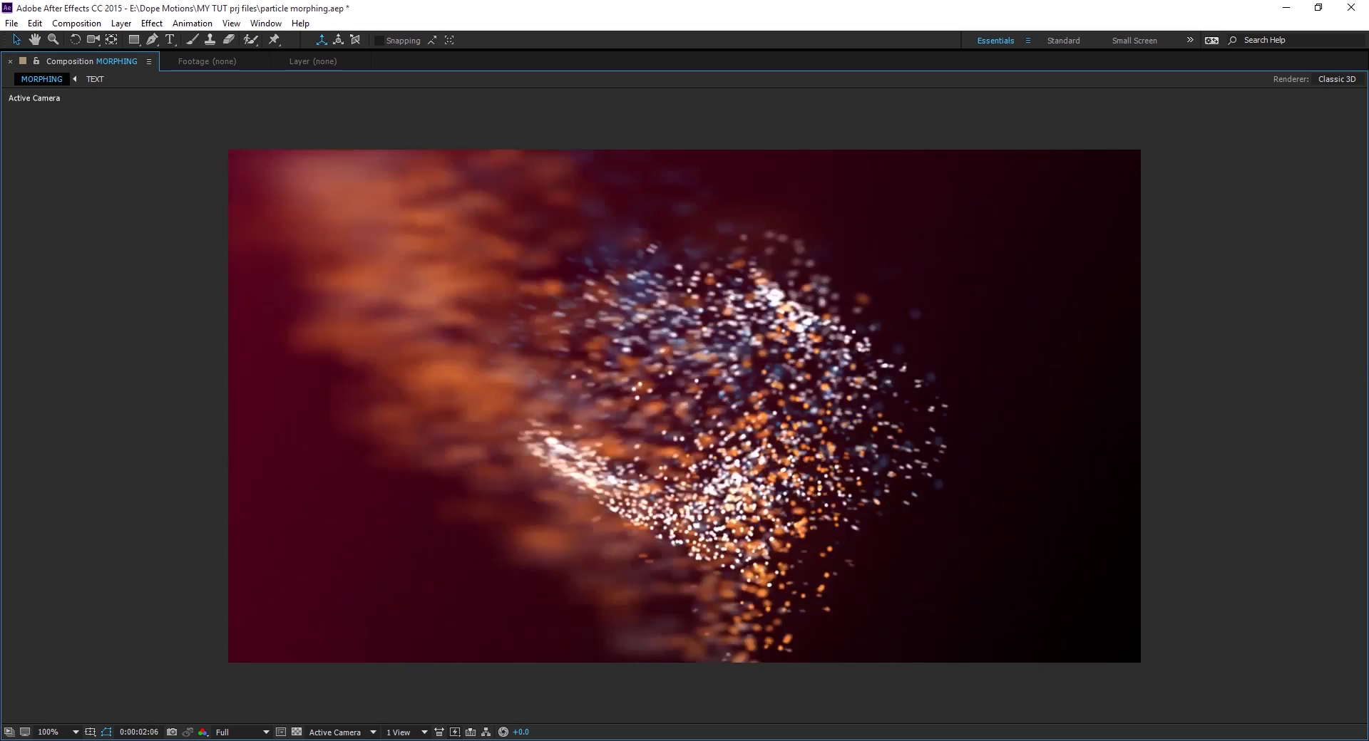
pyautogui.press('space')
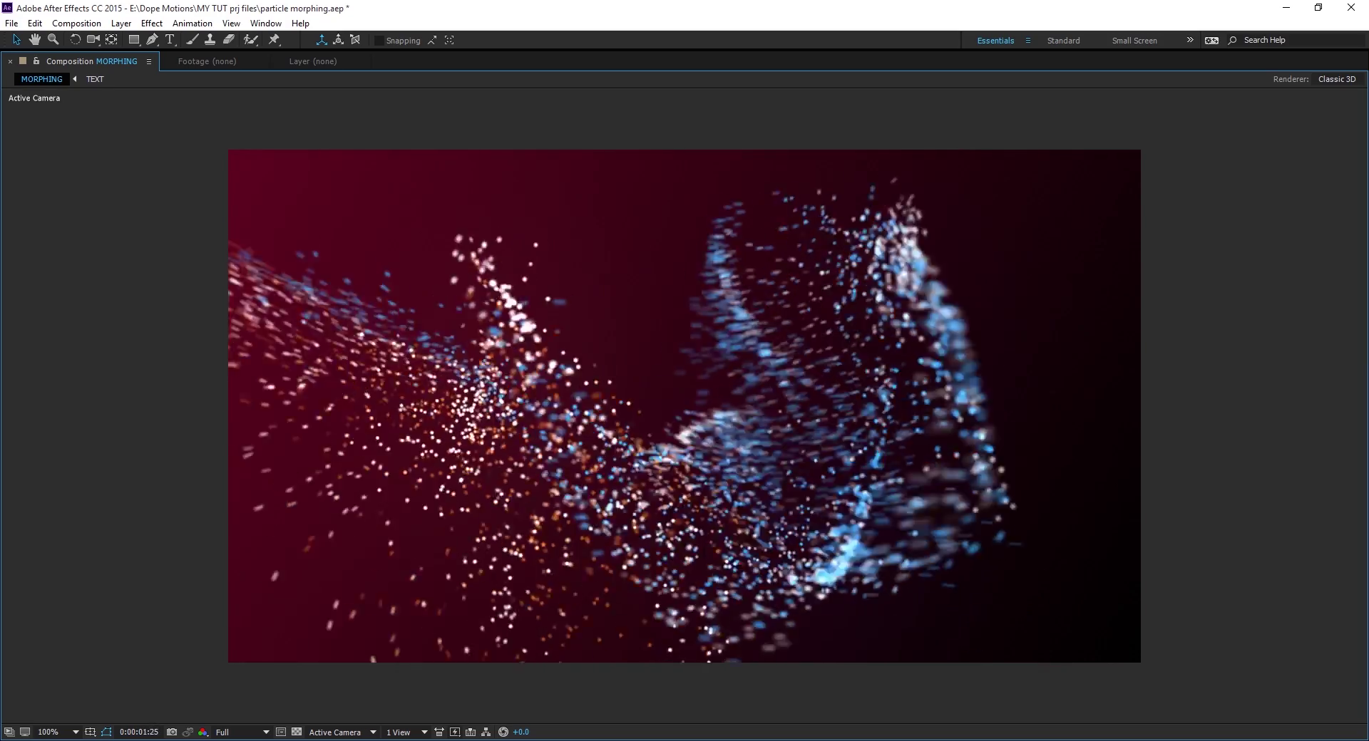
pyautogui.press('space')
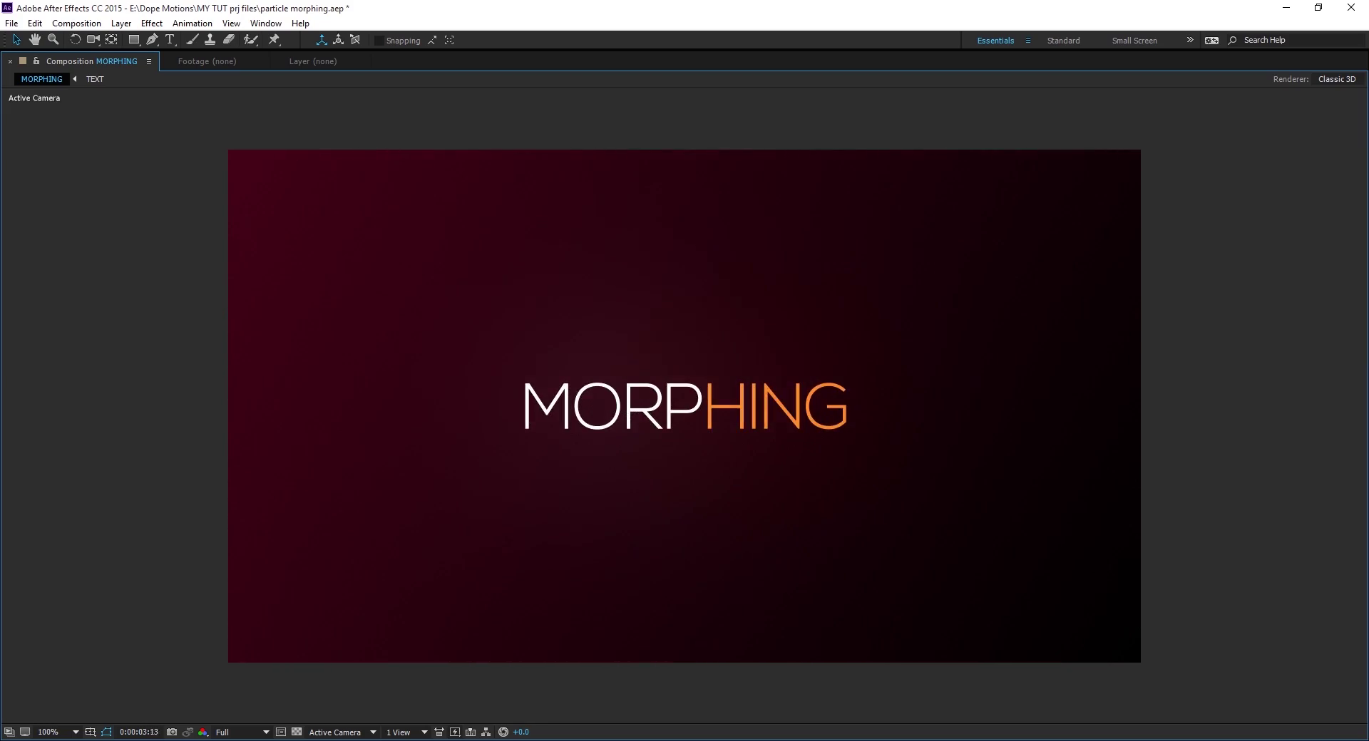
pyautogui.press('space')
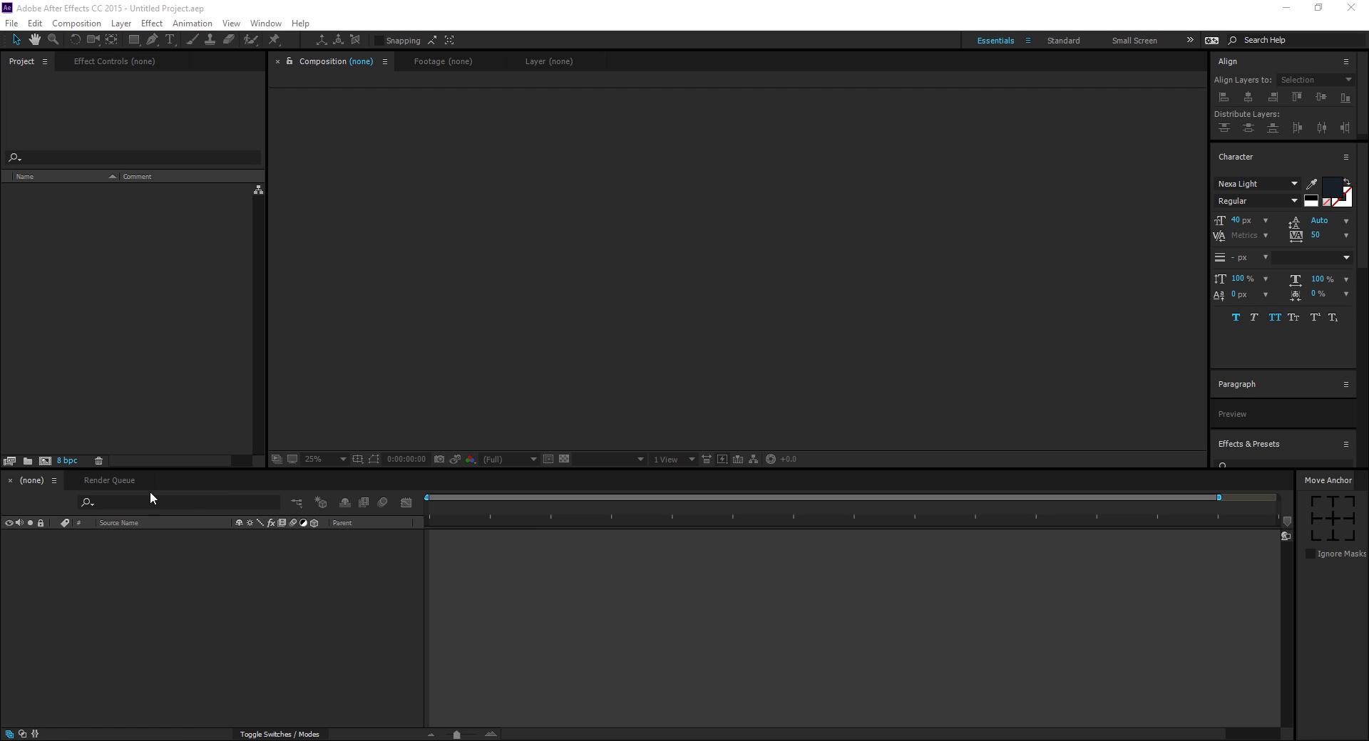
# Step: Create a new 1280 x 720 px composition at 30 frames per second with a duration of 5 seconds
pyautogui.click(45, 460)
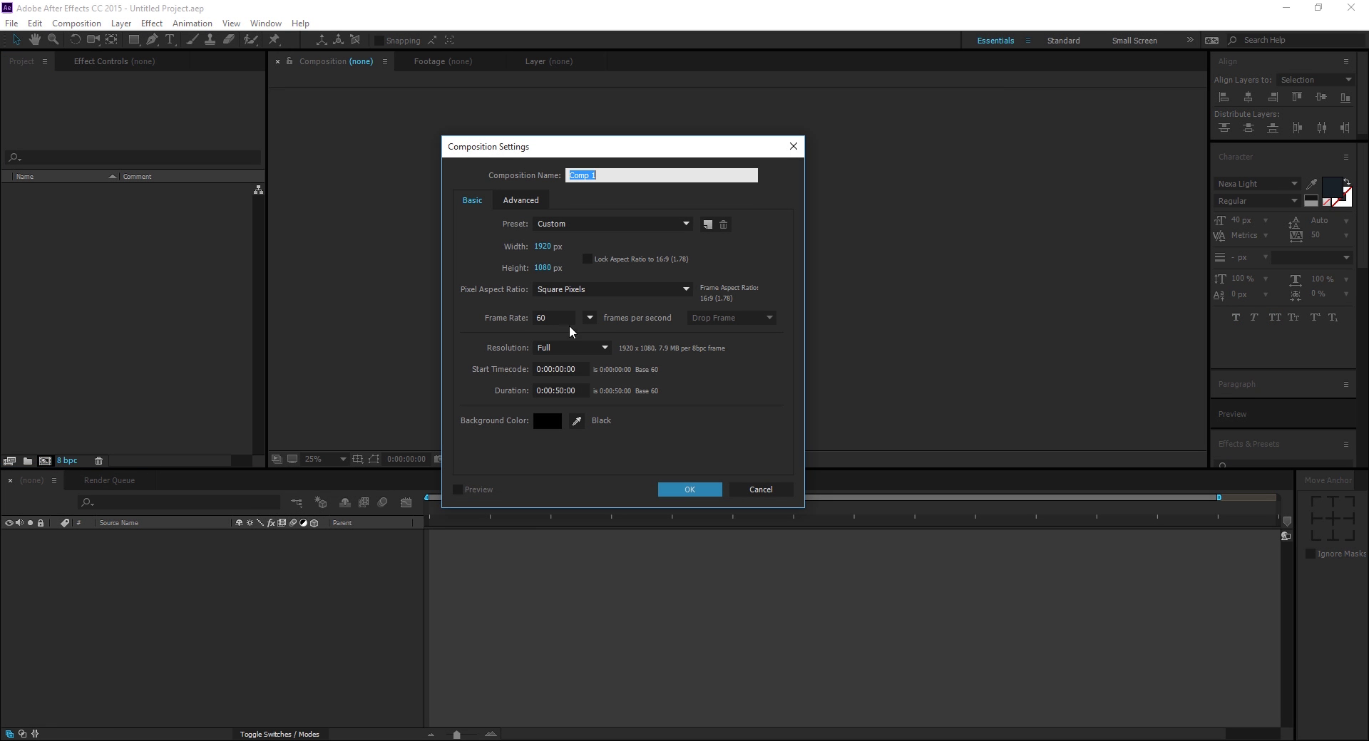
pyautogui.click(547, 249)
pyautogui.write('1280')
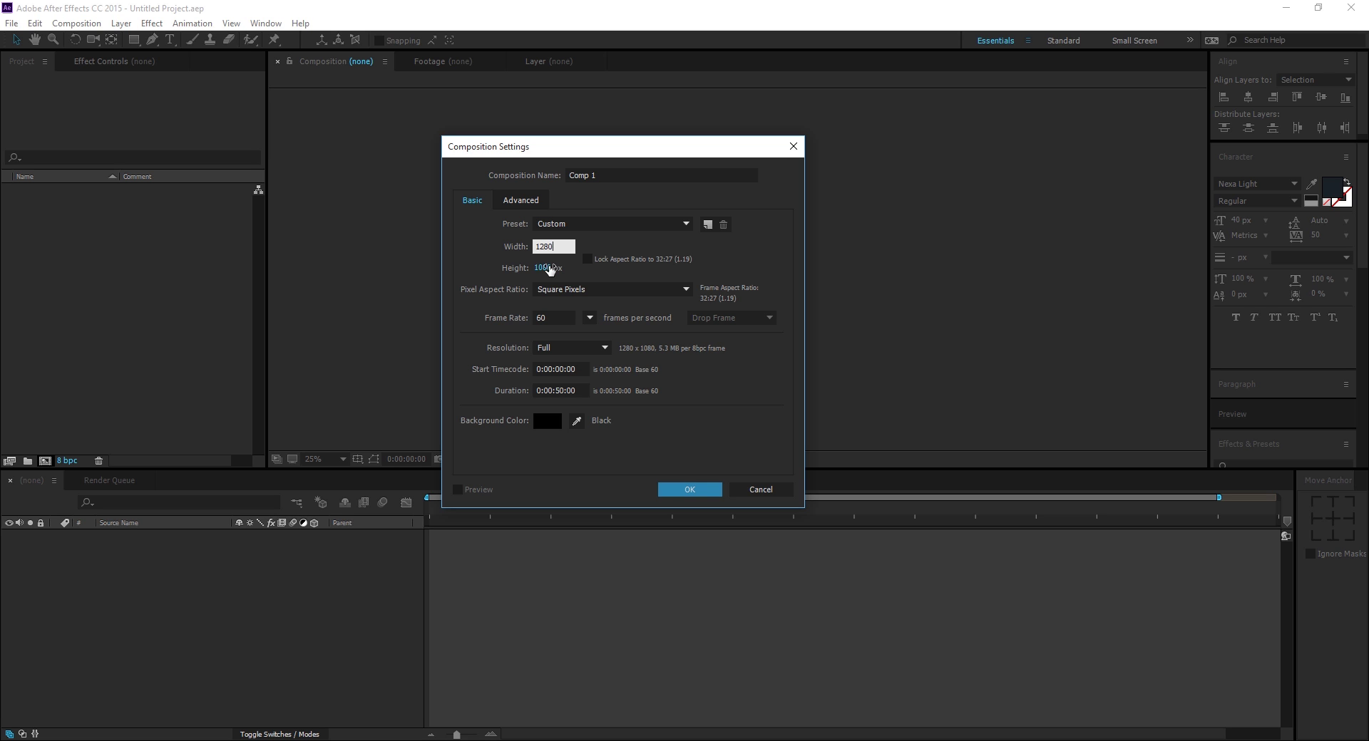
pyautogui.click(549, 269)
pyautogui.write('720')
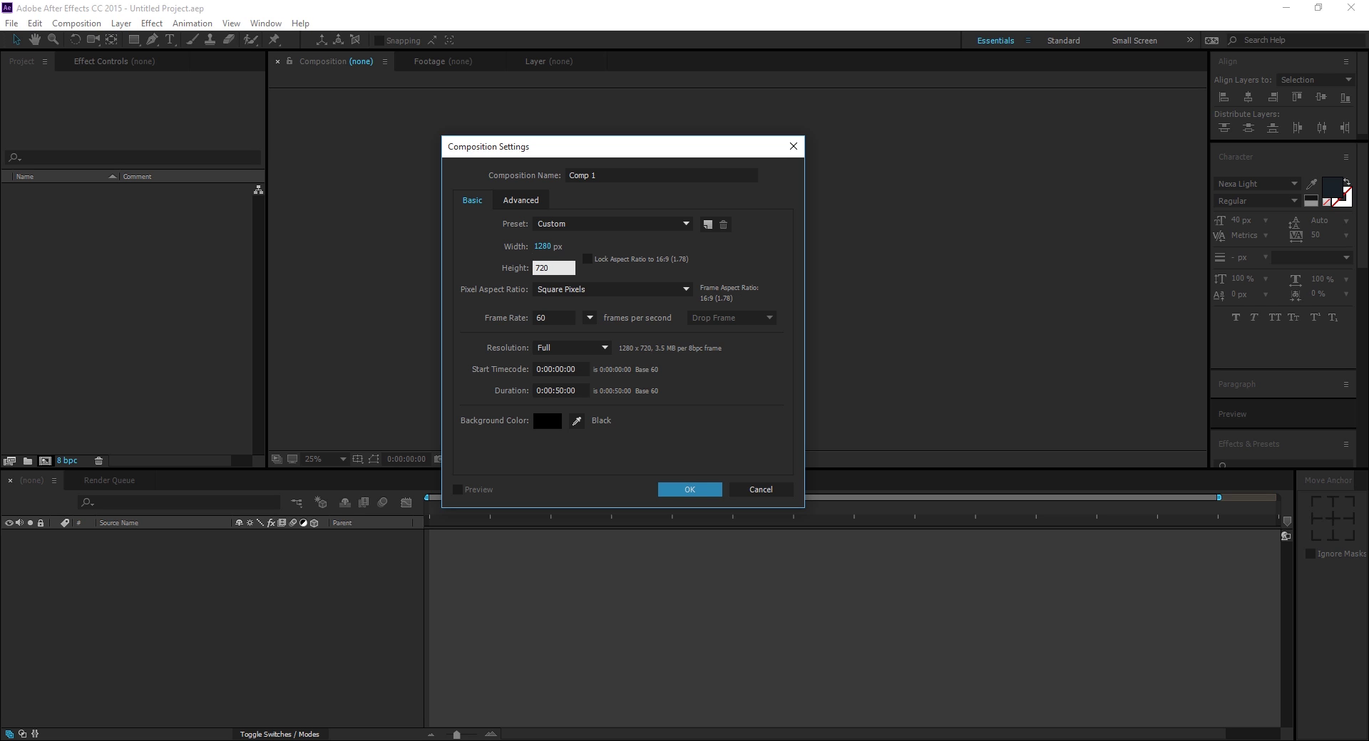
pyautogui.click(555, 318)
pyautogui.write('30')
pyautogui.click(584, 396)
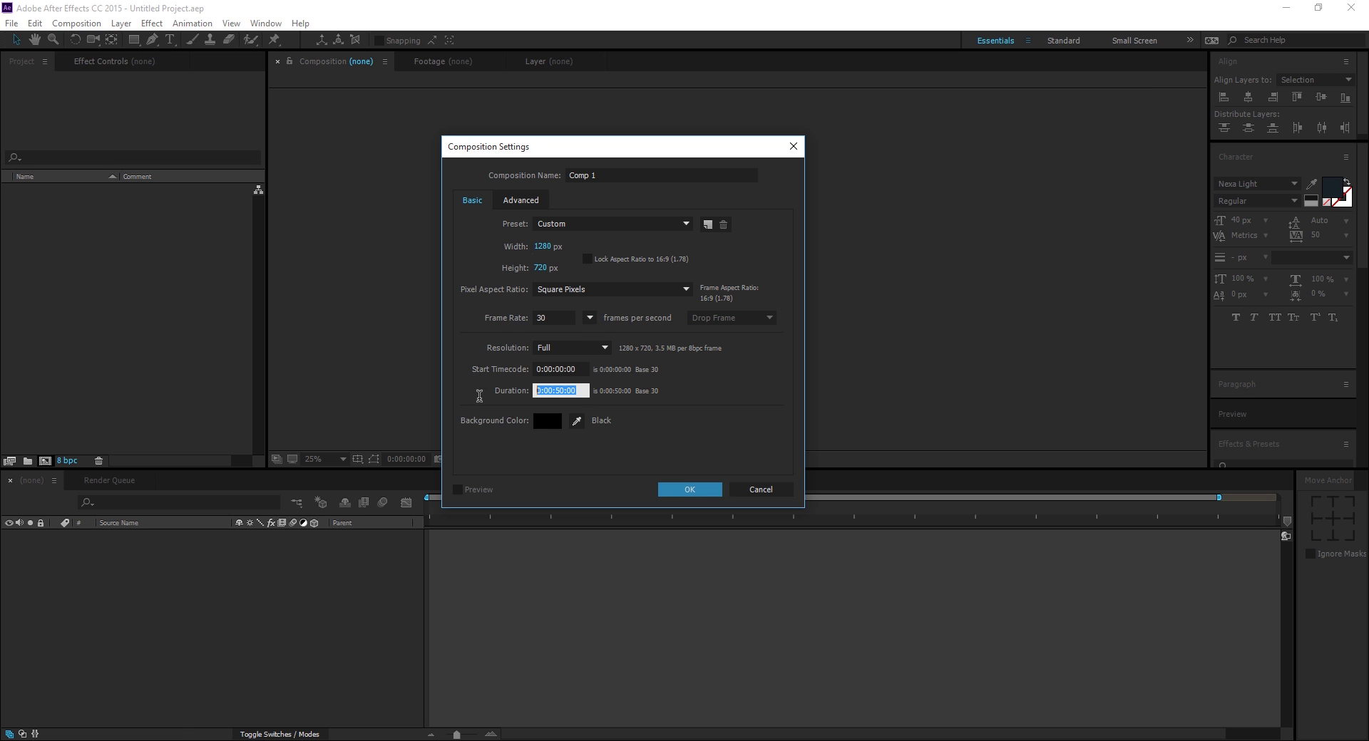
pyautogui.write('5.')
pyautogui.click(696, 486)
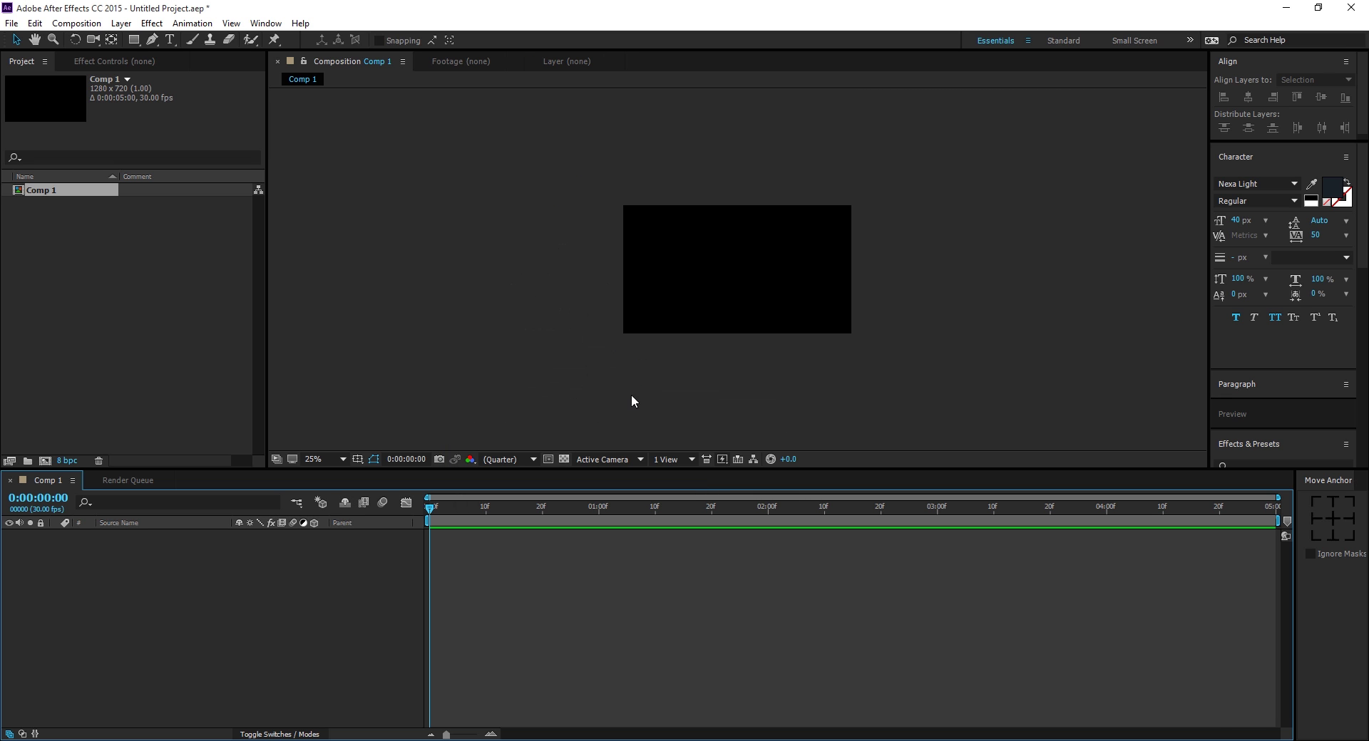
# Step: Add a text layer reading PARTICLES to the composition
pyautogui.scroll(2, 696, 285)
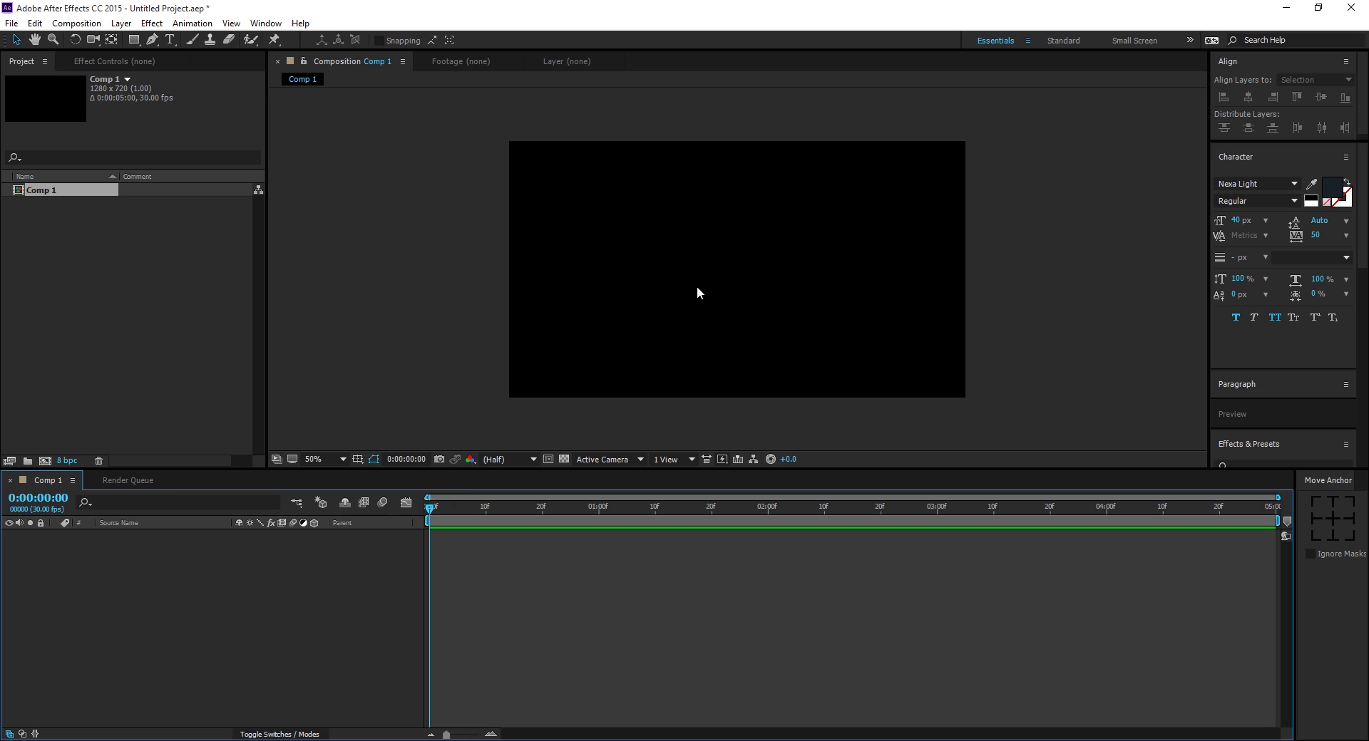
pyautogui.click(166, 319)
pyautogui.click(170, 39)
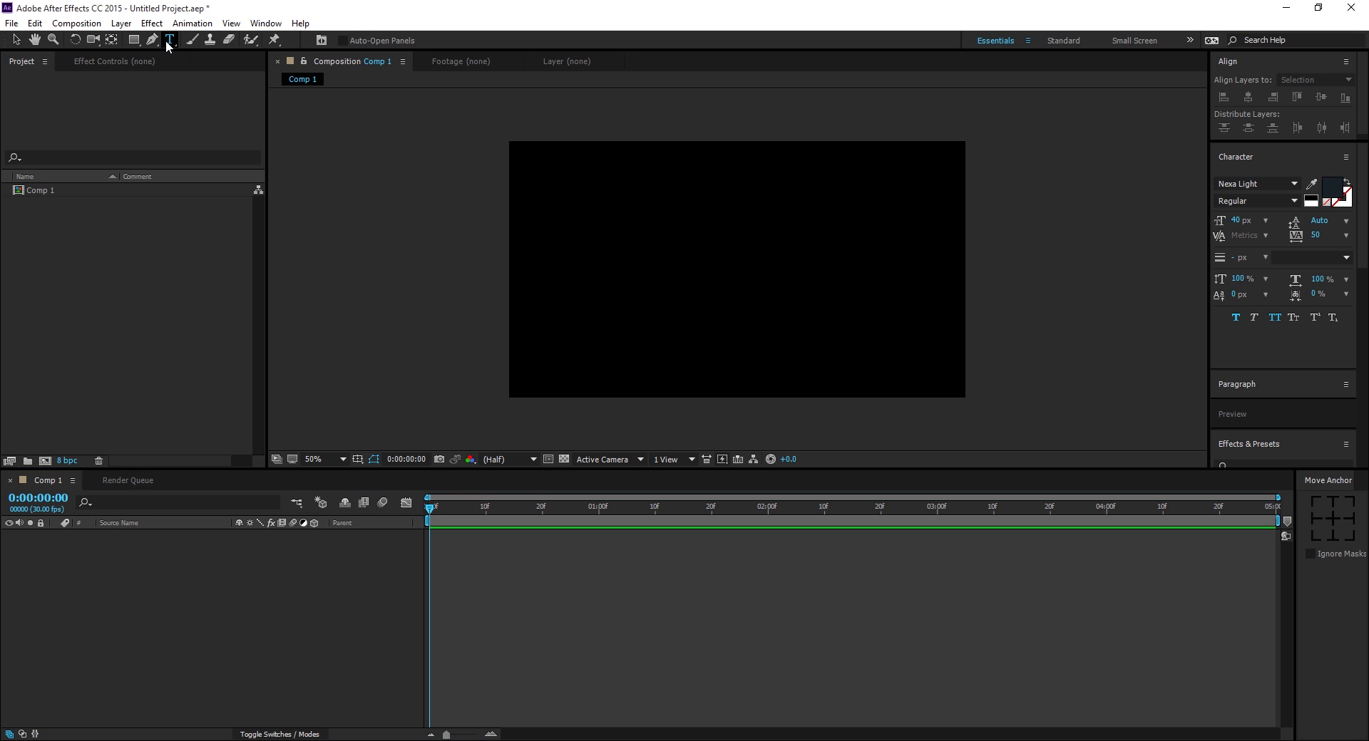
pyautogui.click(686, 278)
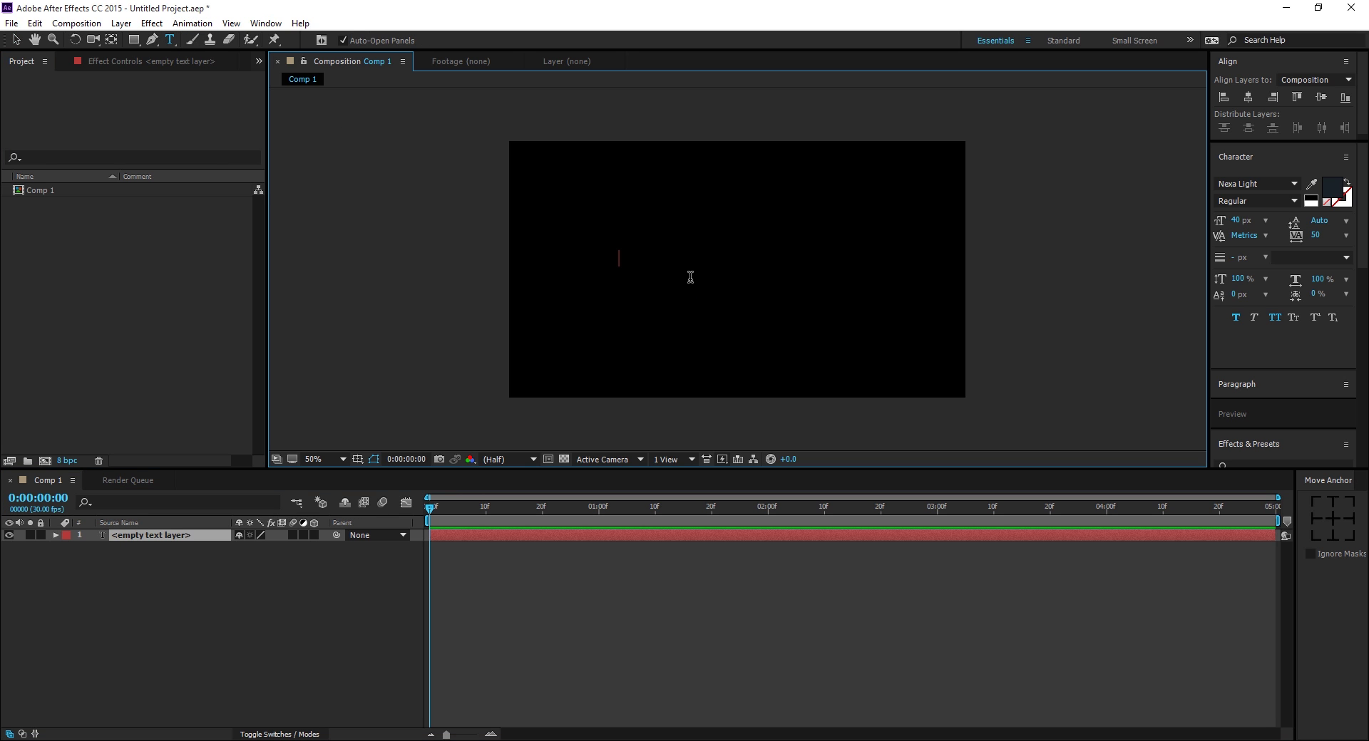
pyautogui.write('PARTICLES')
pyautogui.click(15, 40)
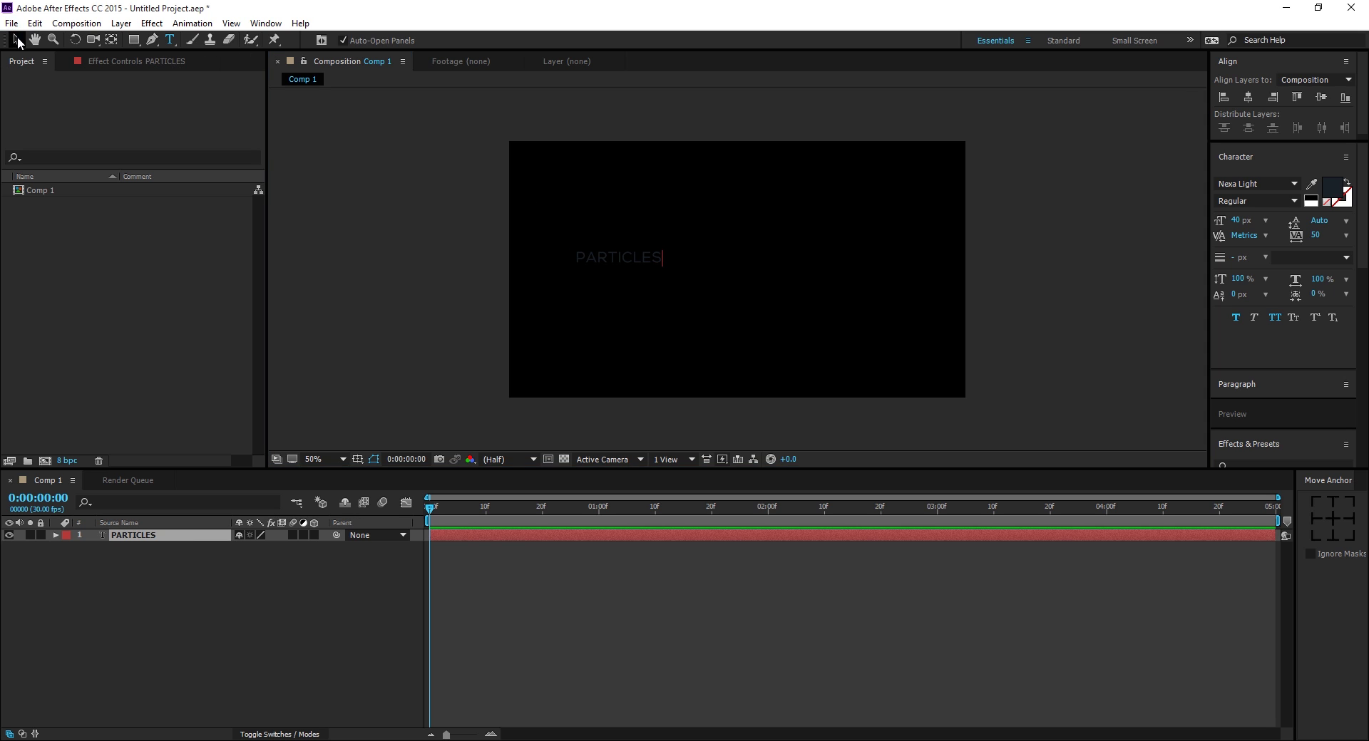
# Step: Set the PARTICLES text's fill colour to white and its font size to 100 px
pyautogui.click(1332, 188)
pyautogui.click(987, 419)
pyautogui.click(884, 410)
pyautogui.click(1175, 394)
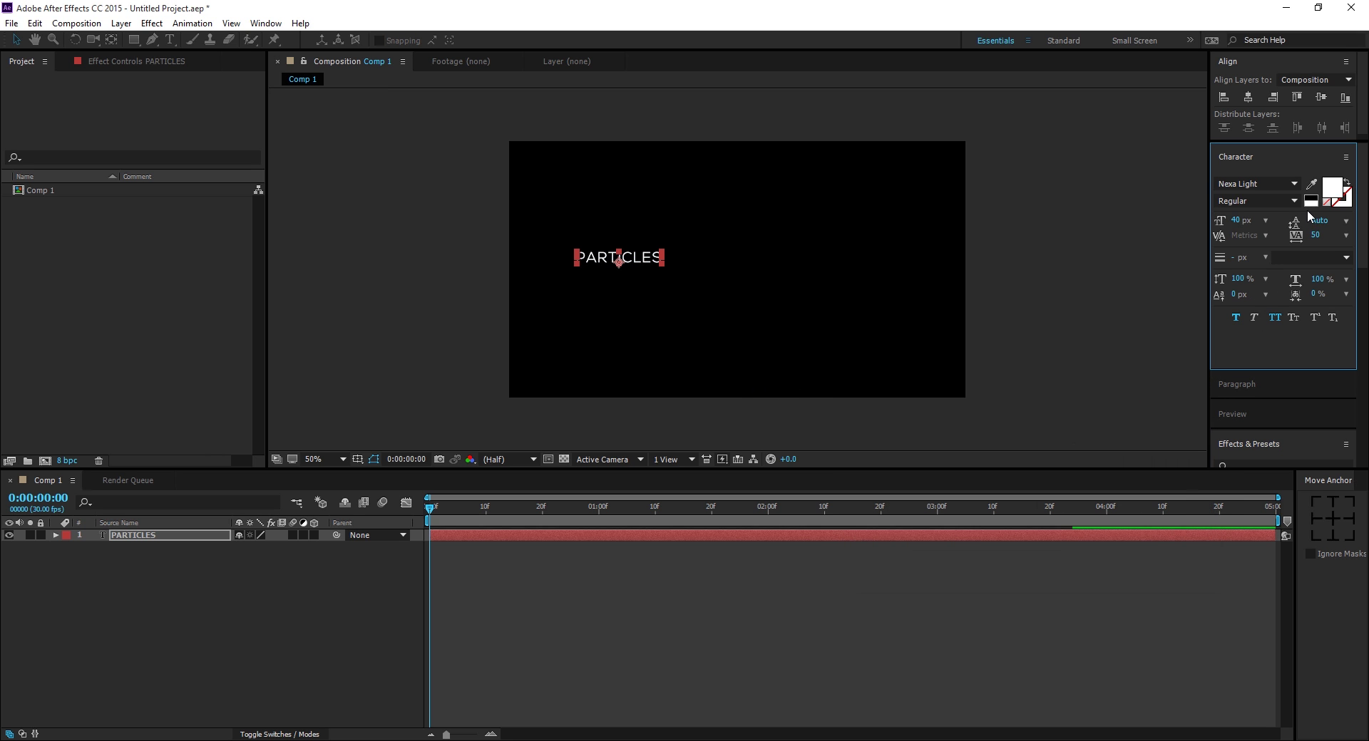
pyautogui.click(1238, 221)
pyautogui.write('100')
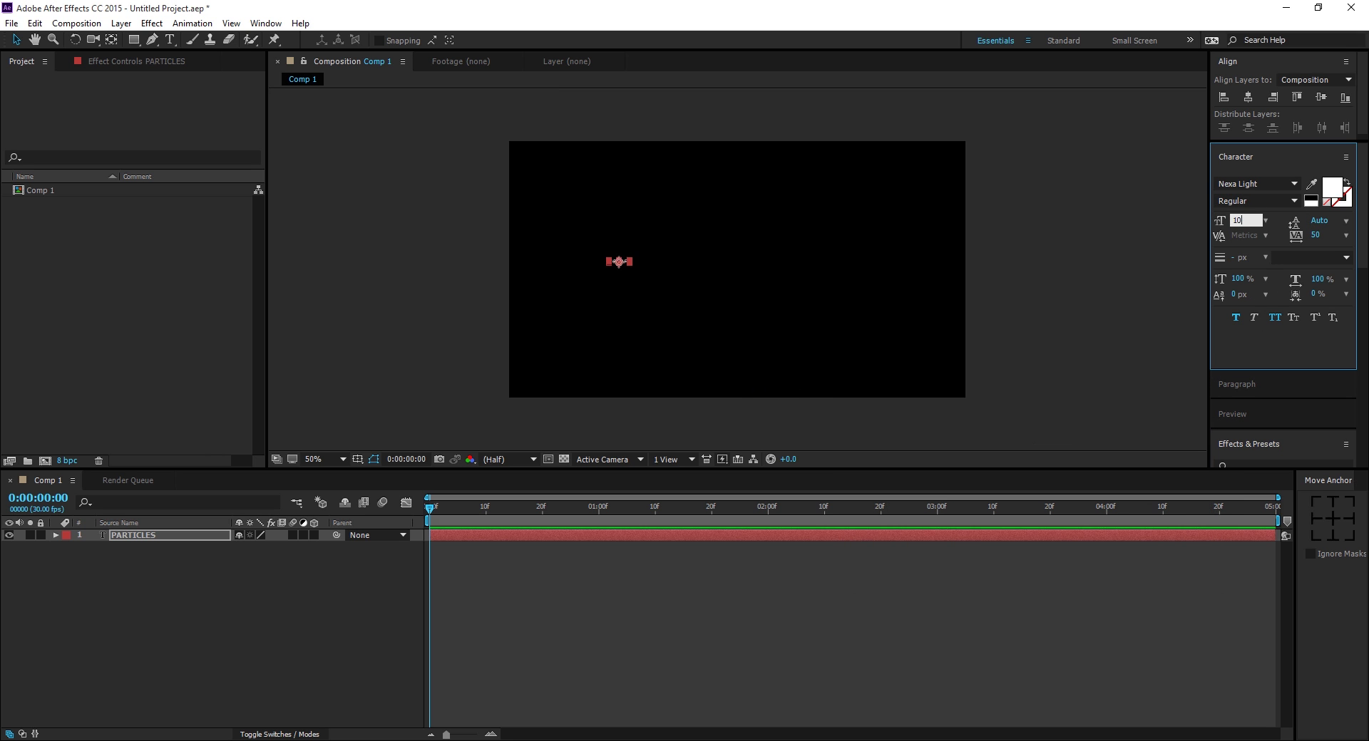
# Step: Centre the PARTICLES text horizontally and vertically in the composition
pyautogui.click(1252, 99)
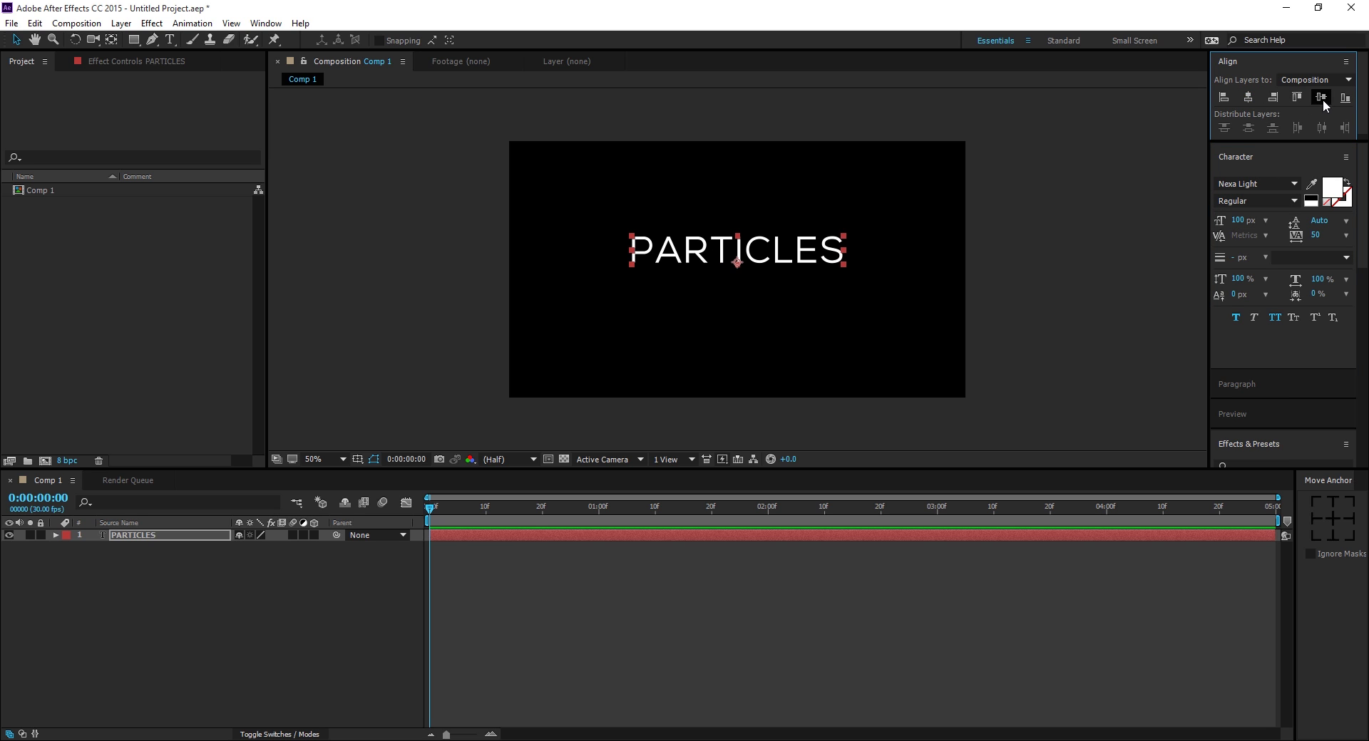
pyautogui.click(1324, 98)
pyautogui.click(982, 261)
# Step: Recolour only the letters ART within the PARTICLES text to blue (#169AFF)
pyautogui.click(674, 276)
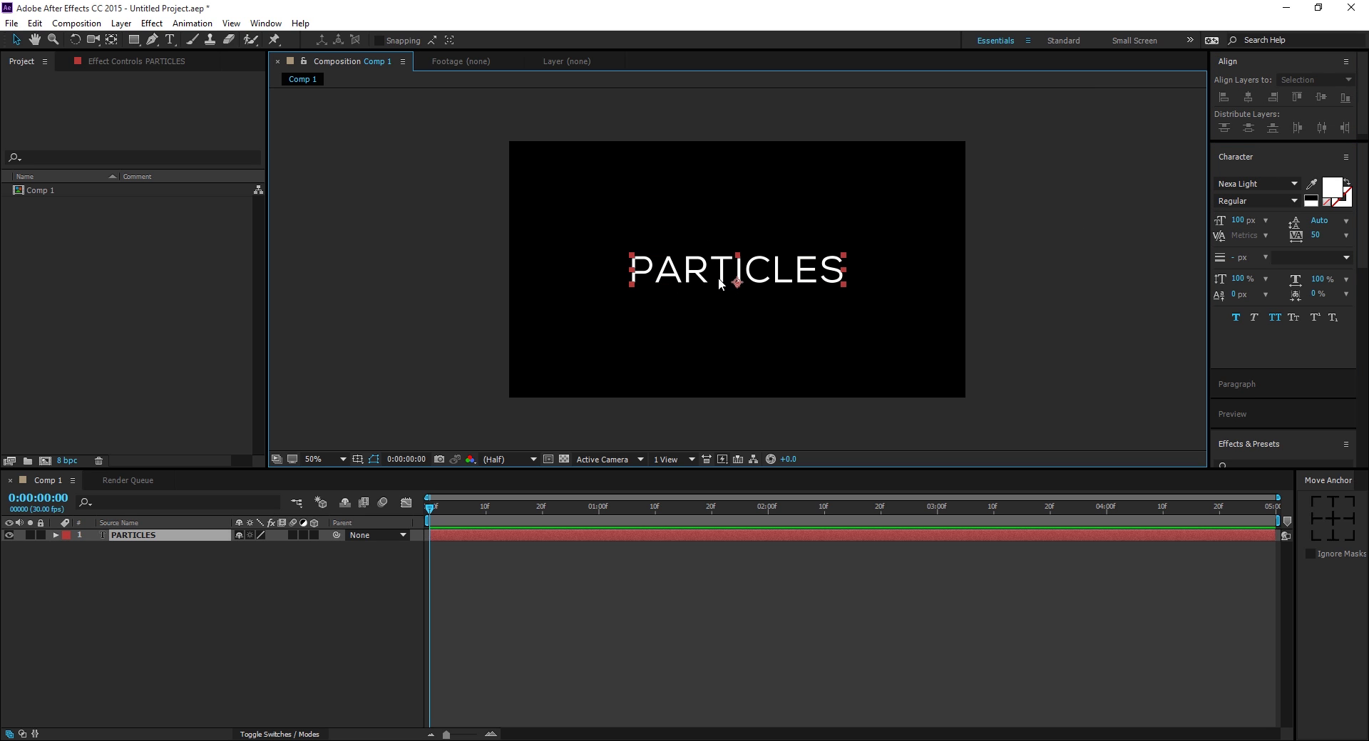
pyautogui.doubleClick(674, 277)
pyautogui.click(683, 276)
pyautogui.doubleClick(683, 276)
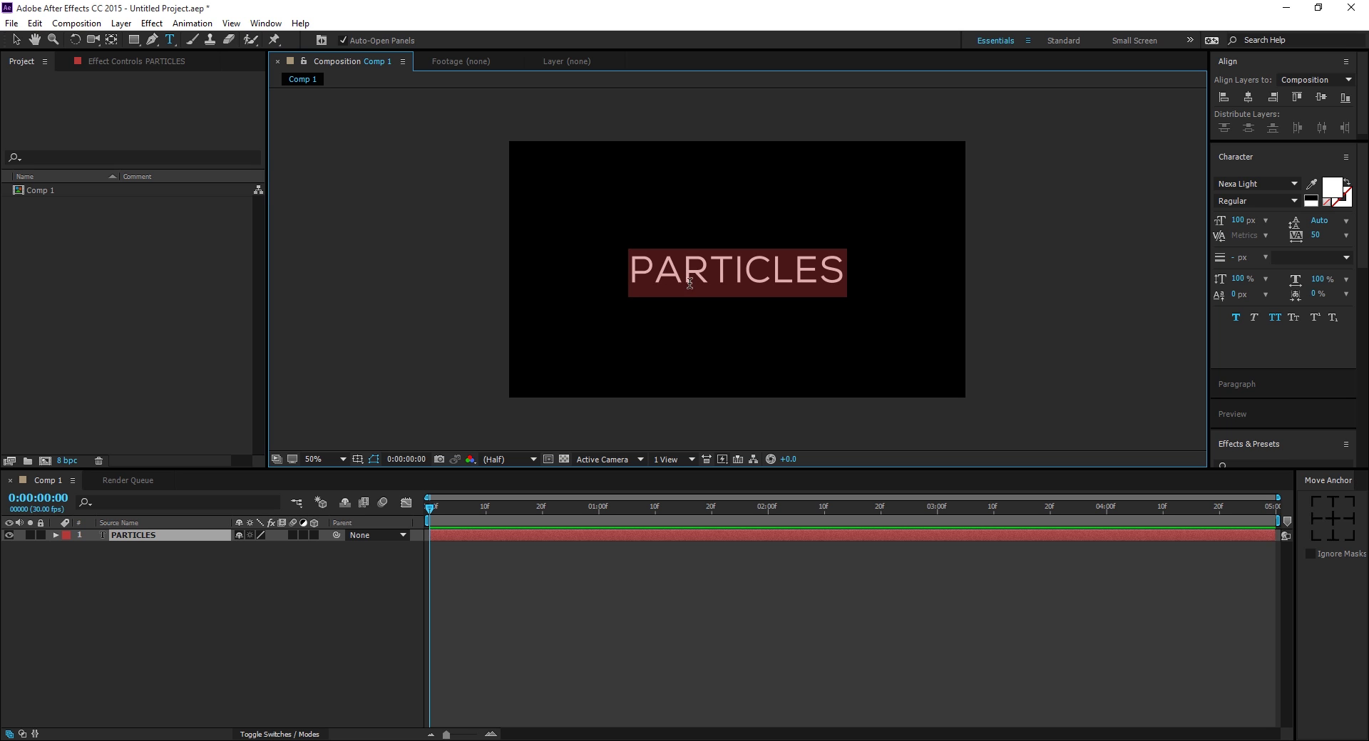
pyautogui.click(685, 278)
pyautogui.press('Right')
pyautogui.press('Right')
pyautogui.moveTo(734, 286); pyautogui.dragTo(670, 286)
pyautogui.click(1325, 191)
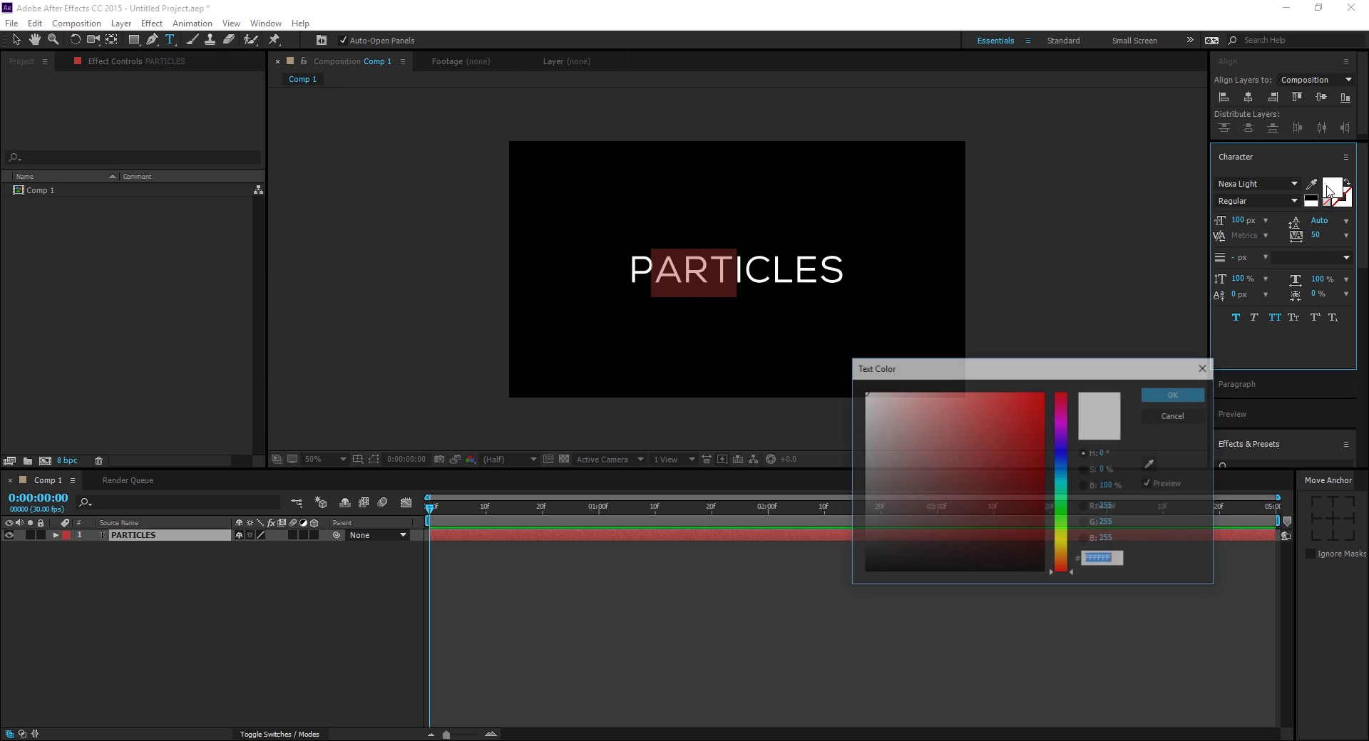
pyautogui.click(1062, 470)
pyautogui.click(1038, 396)
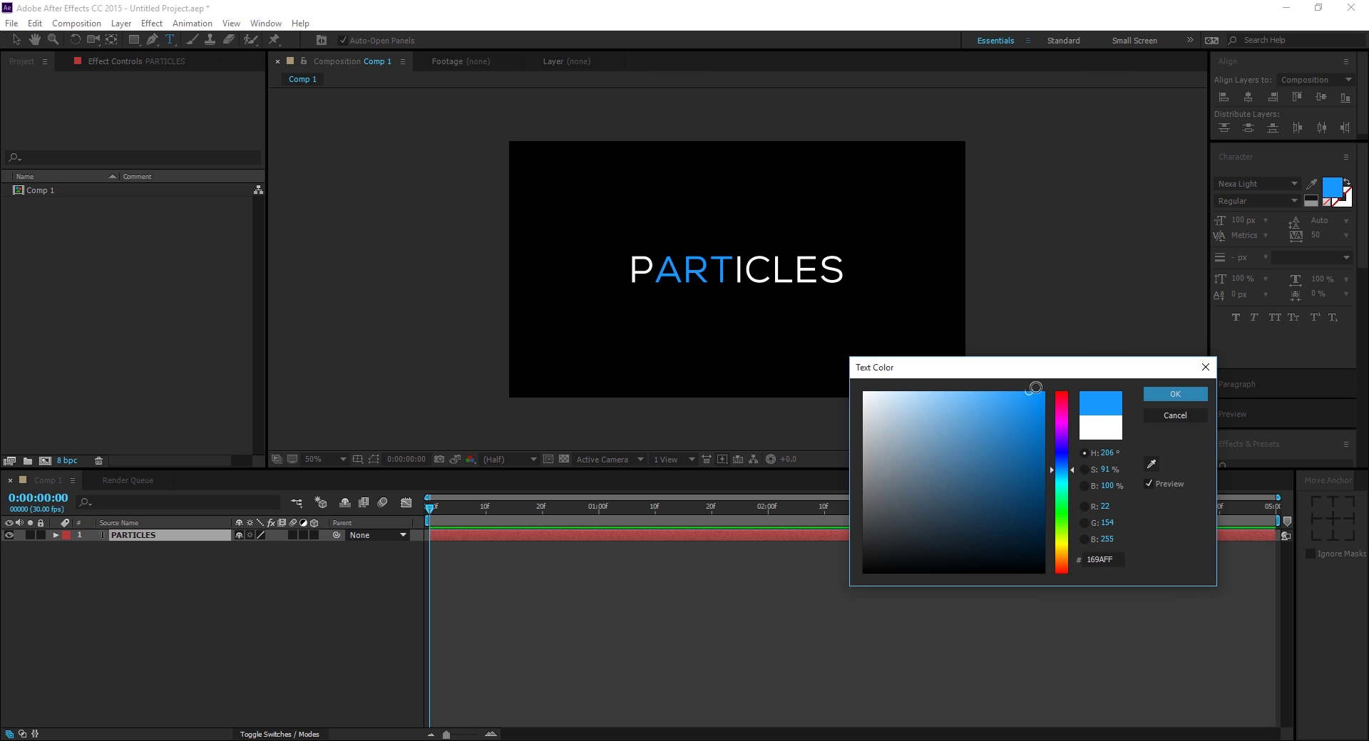
pyautogui.click(1198, 393)
pyautogui.click(721, 559)
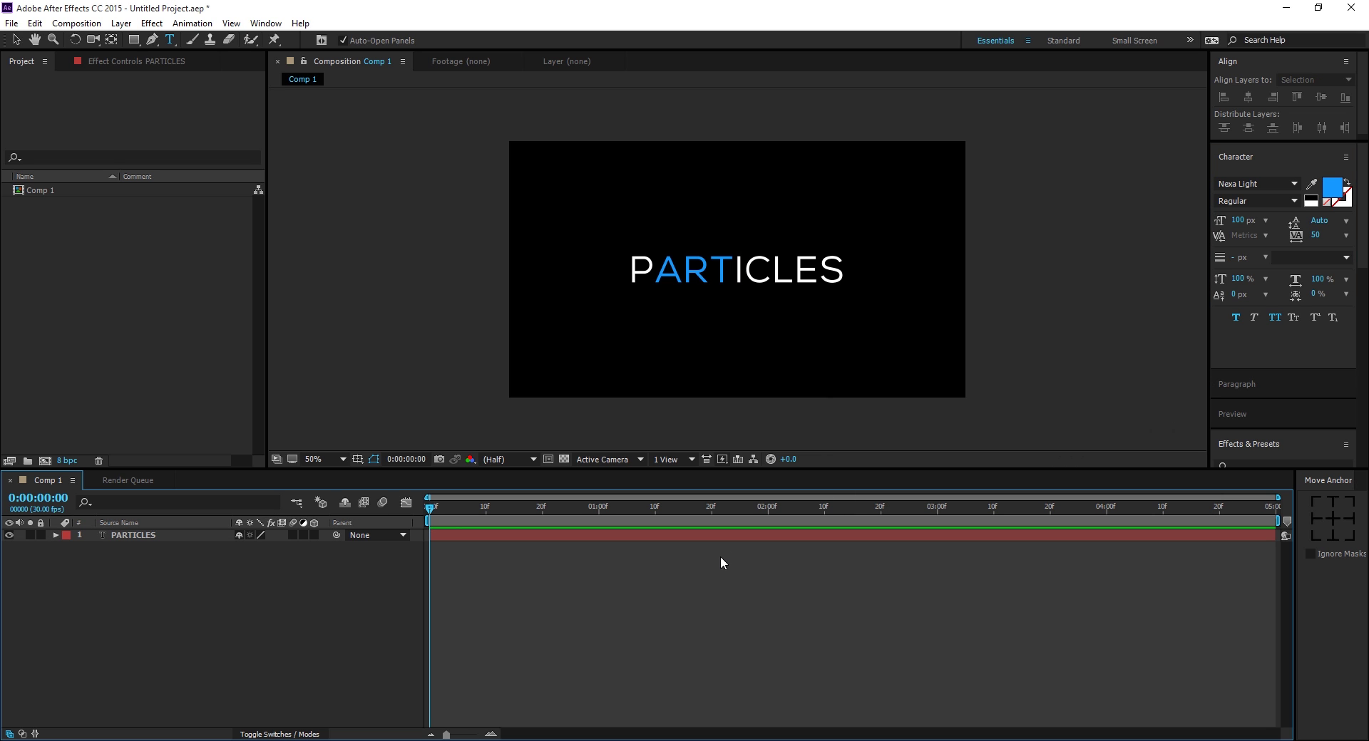
# Step: Pre-compose the PARTICLES layer as Text with all attributes moved into the new composition, and make the resulting layer 3D
pyautogui.click(122, 536)
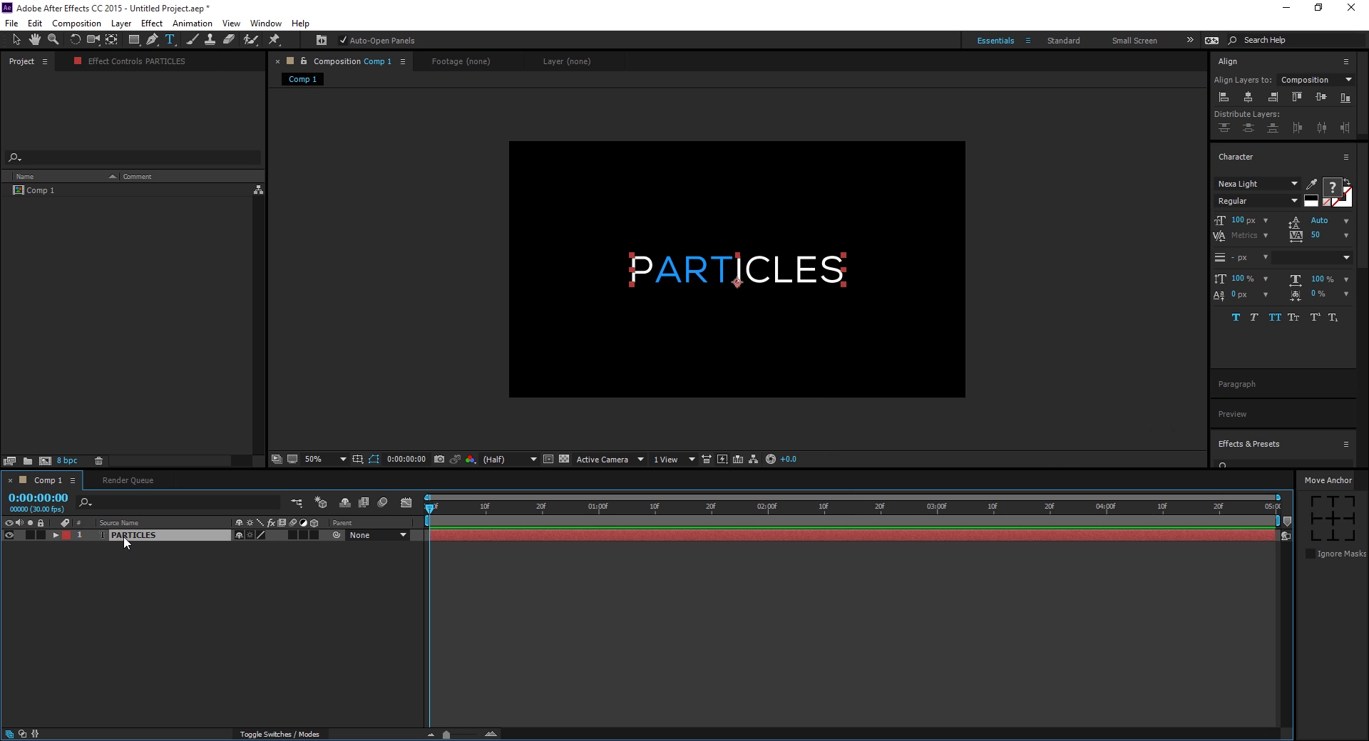
pyautogui.rightClick(123, 536)
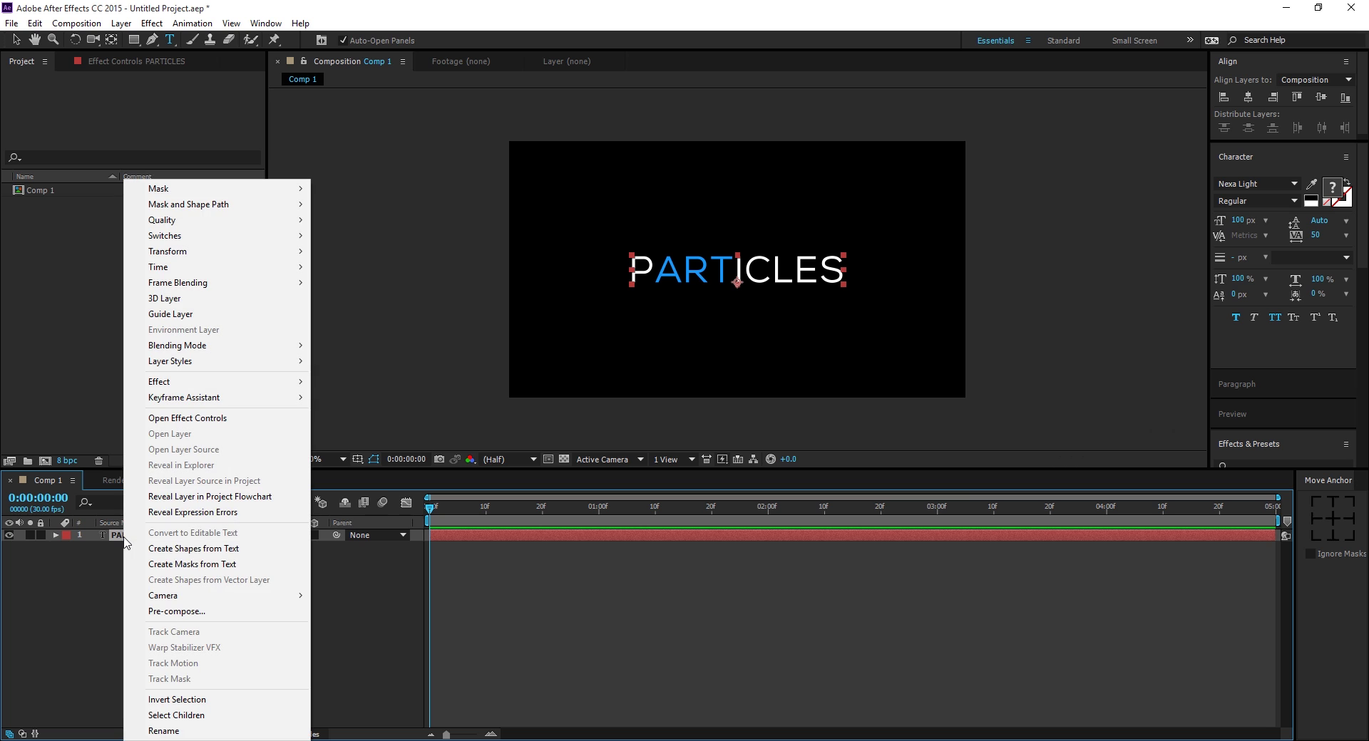
pyautogui.click(153, 611)
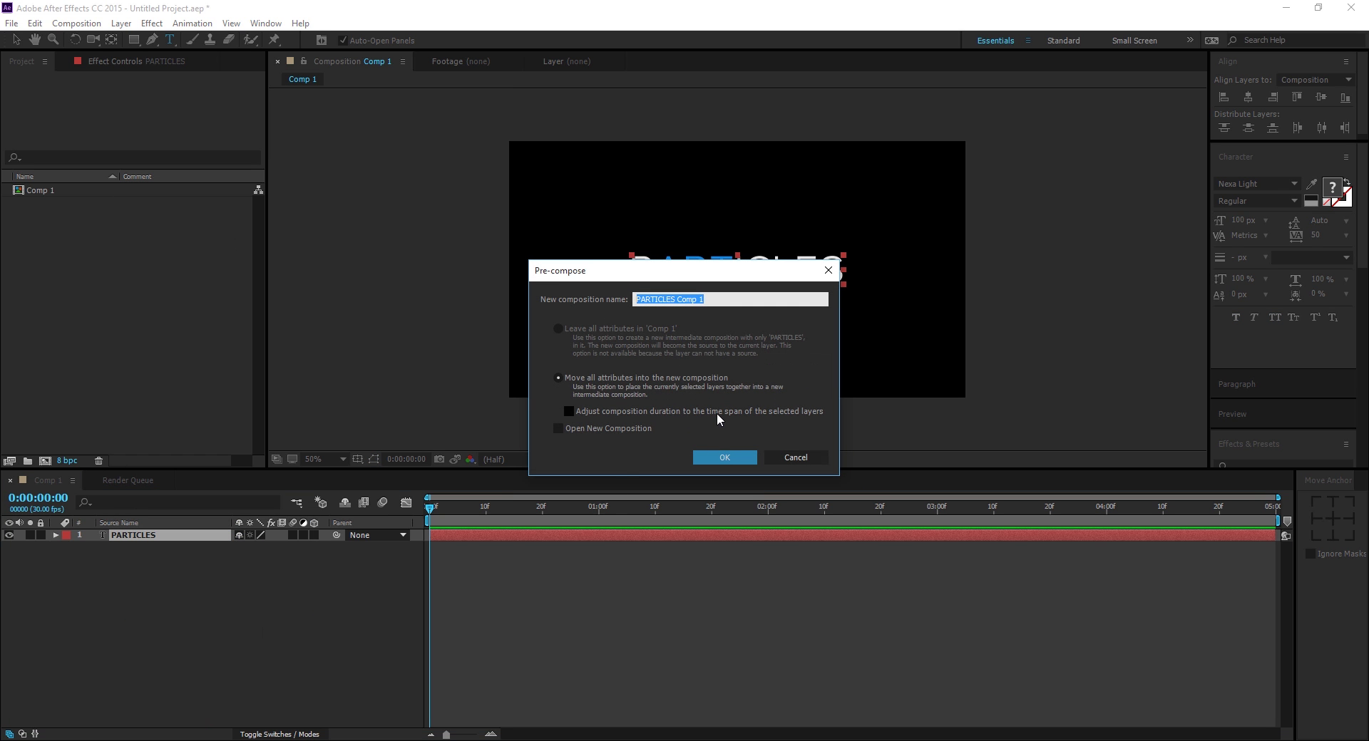
pyautogui.write('Text')
pyautogui.click(729, 460)
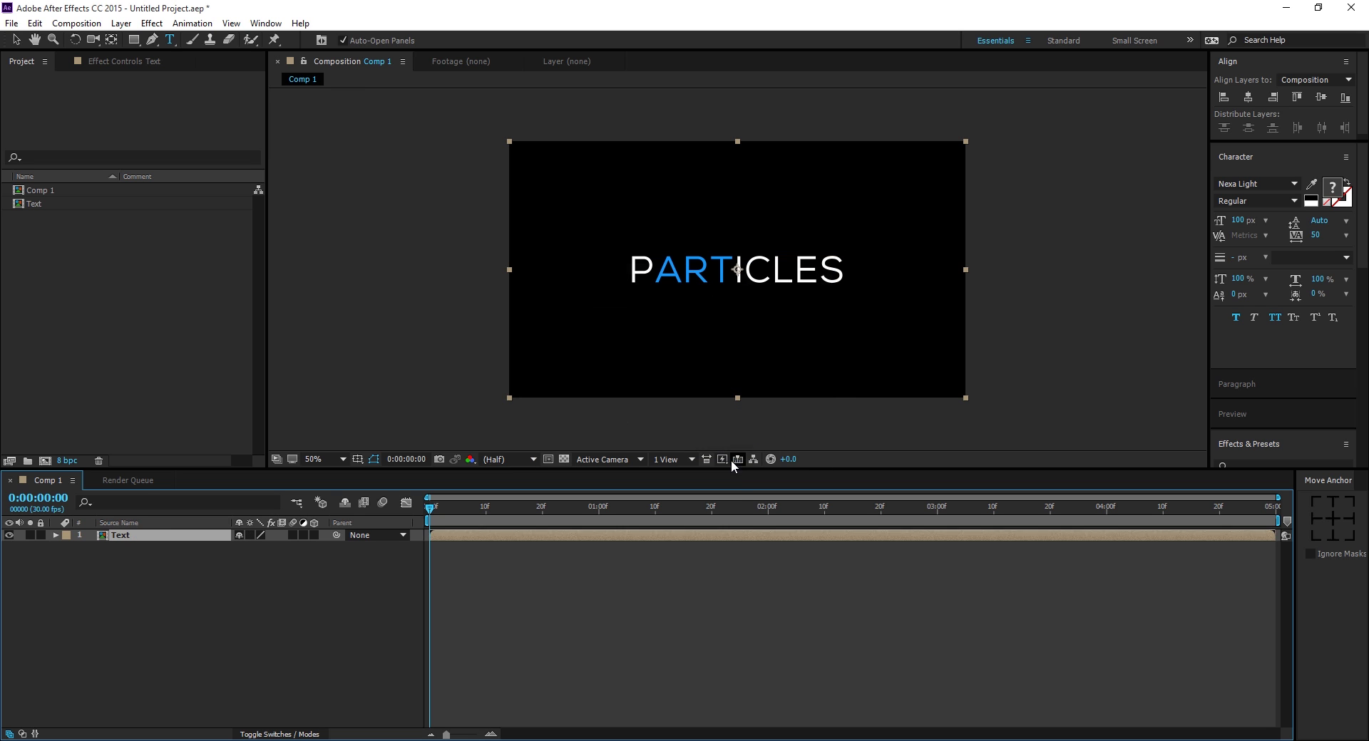
pyautogui.click(306, 569)
pyautogui.click(314, 536)
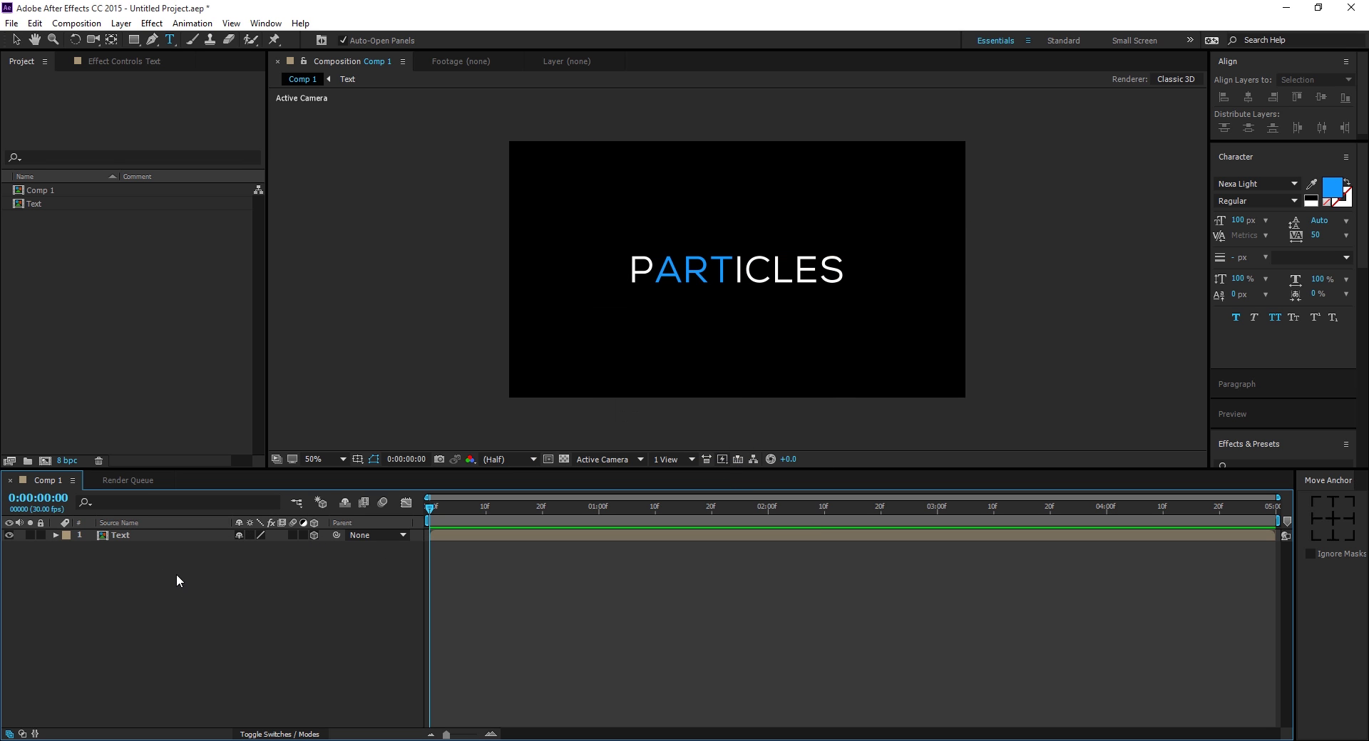
# Step: Create a composition-sized solid named Particles and place it below the Text layer
pyautogui.hotkey('ctrl', 'y')
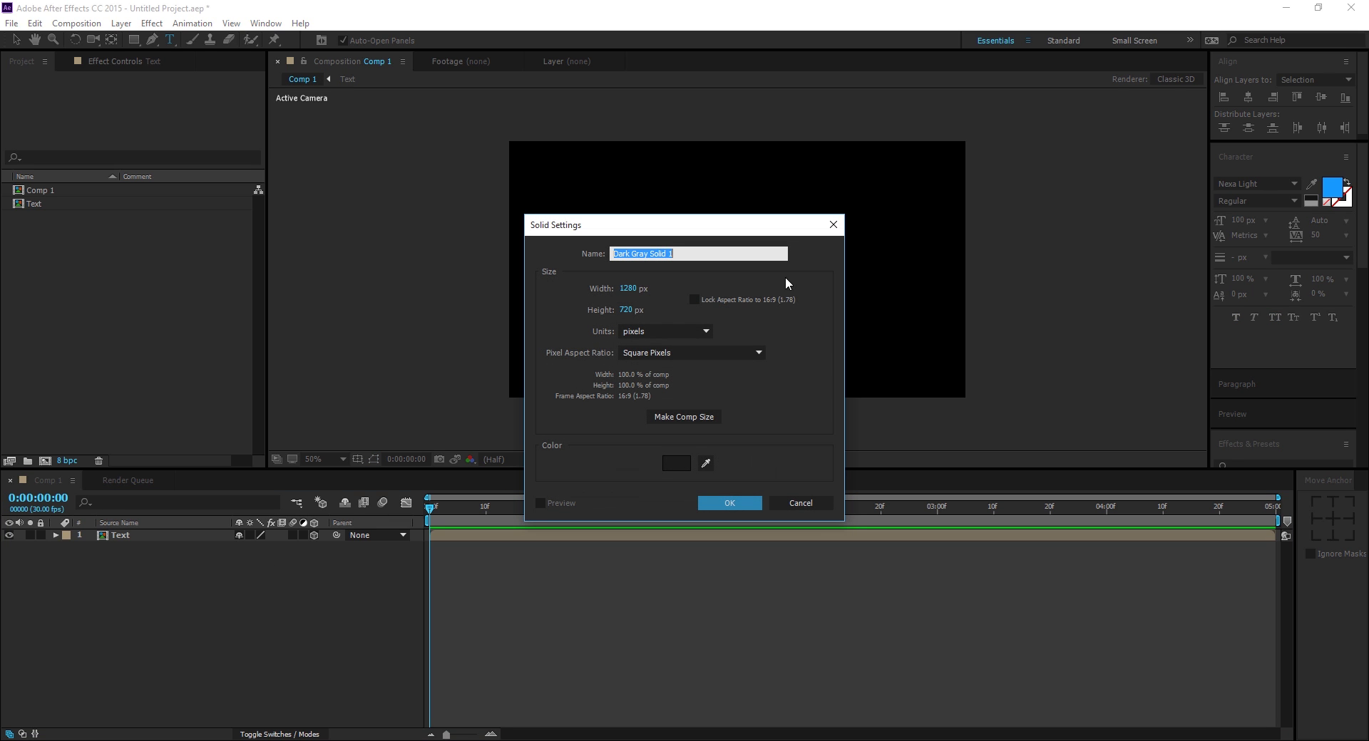
pyautogui.write('Particles')
pyautogui.click(730, 503)
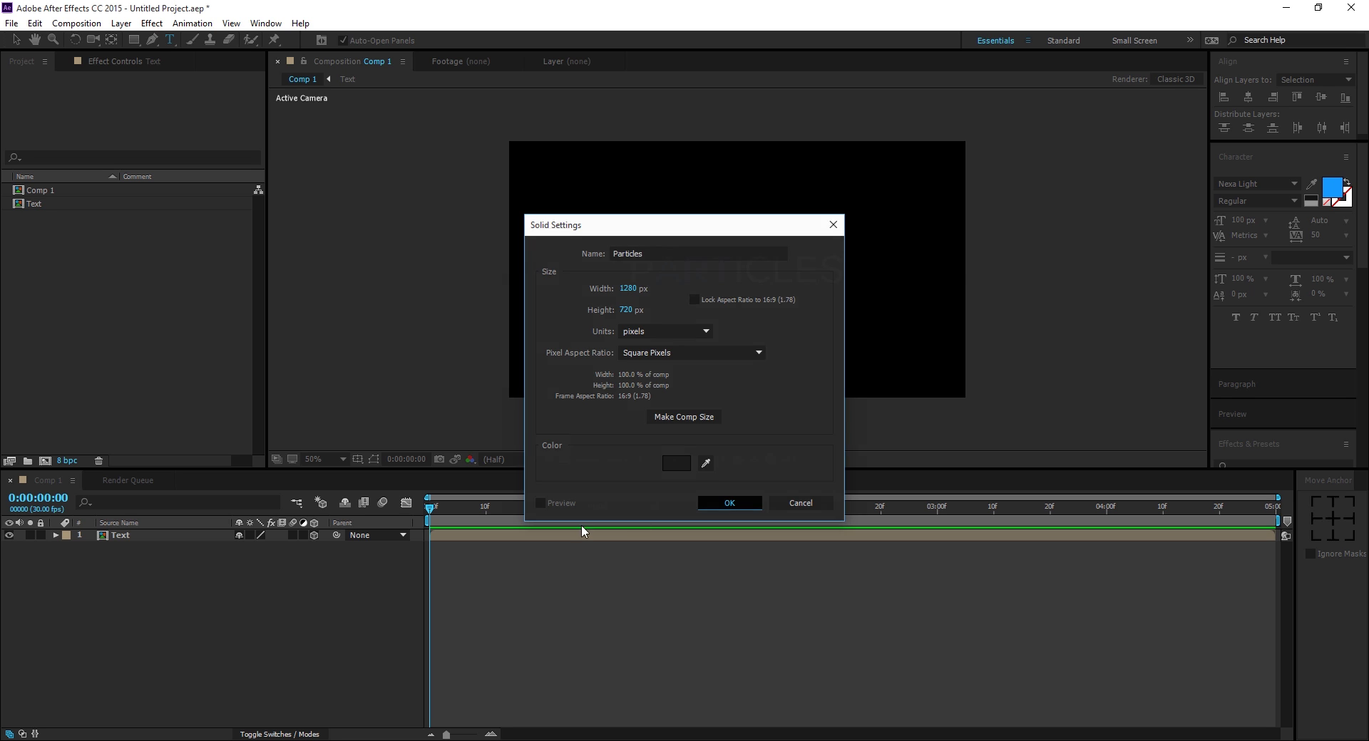
pyautogui.moveTo(142, 540); pyautogui.dragTo(139, 568)
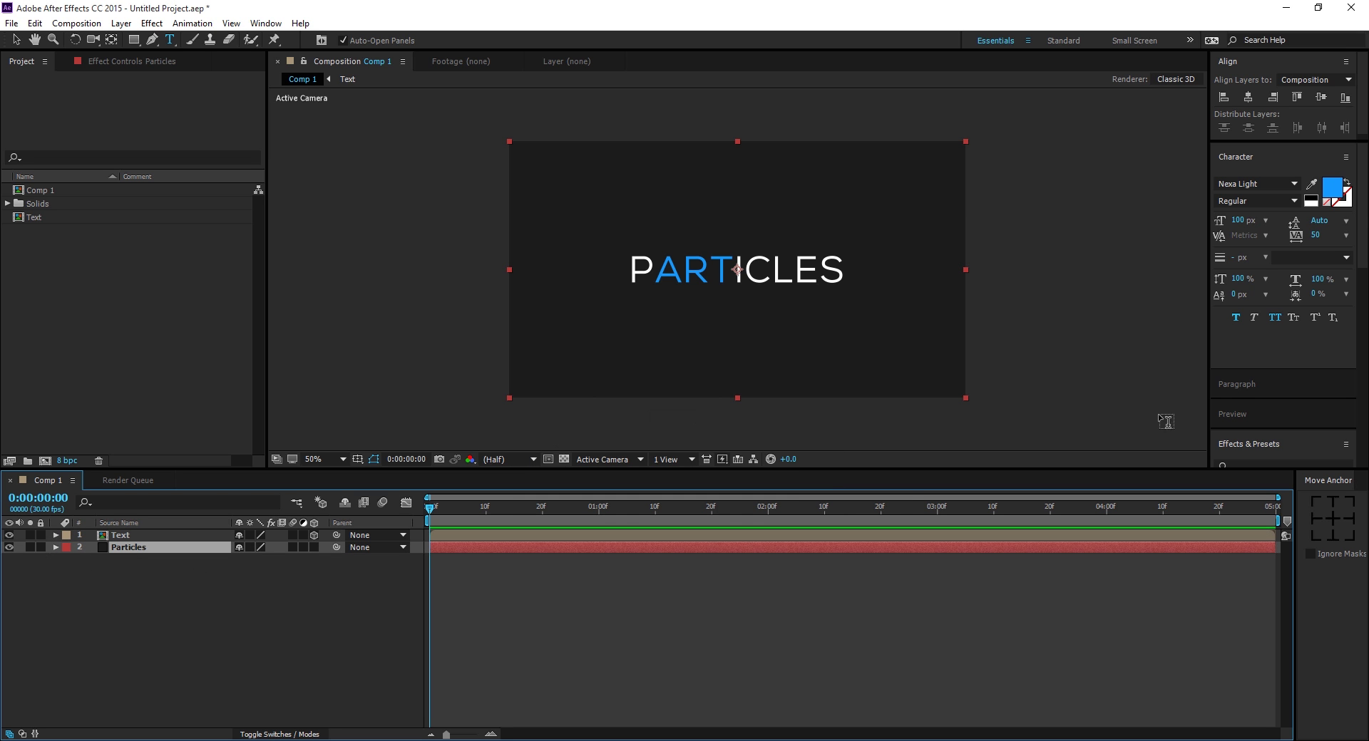
# Step: Apply the Trapcode Particular effect to the Particles solid
pyautogui.click(1273, 376)
pyautogui.scroll(-5, 1276, 374)
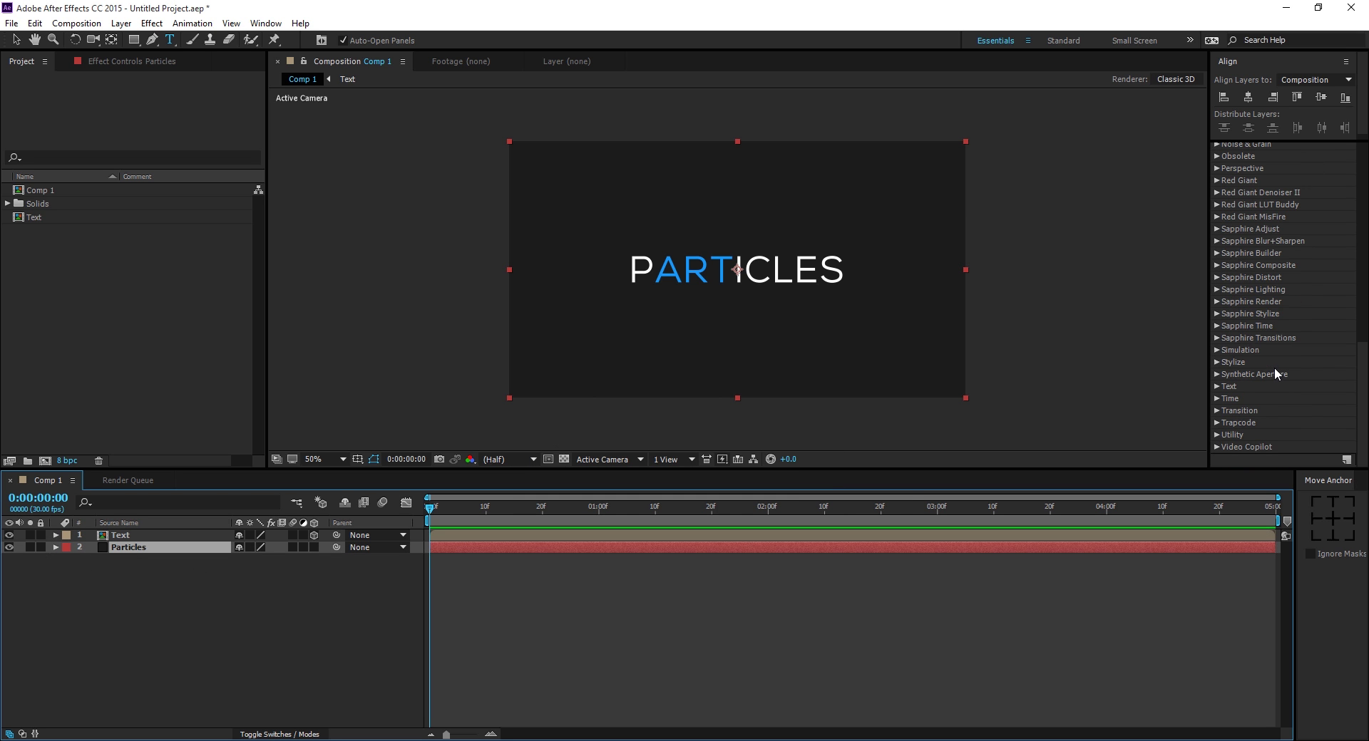
pyautogui.click(1217, 423)
pyautogui.scroll(-4, 1250, 353)
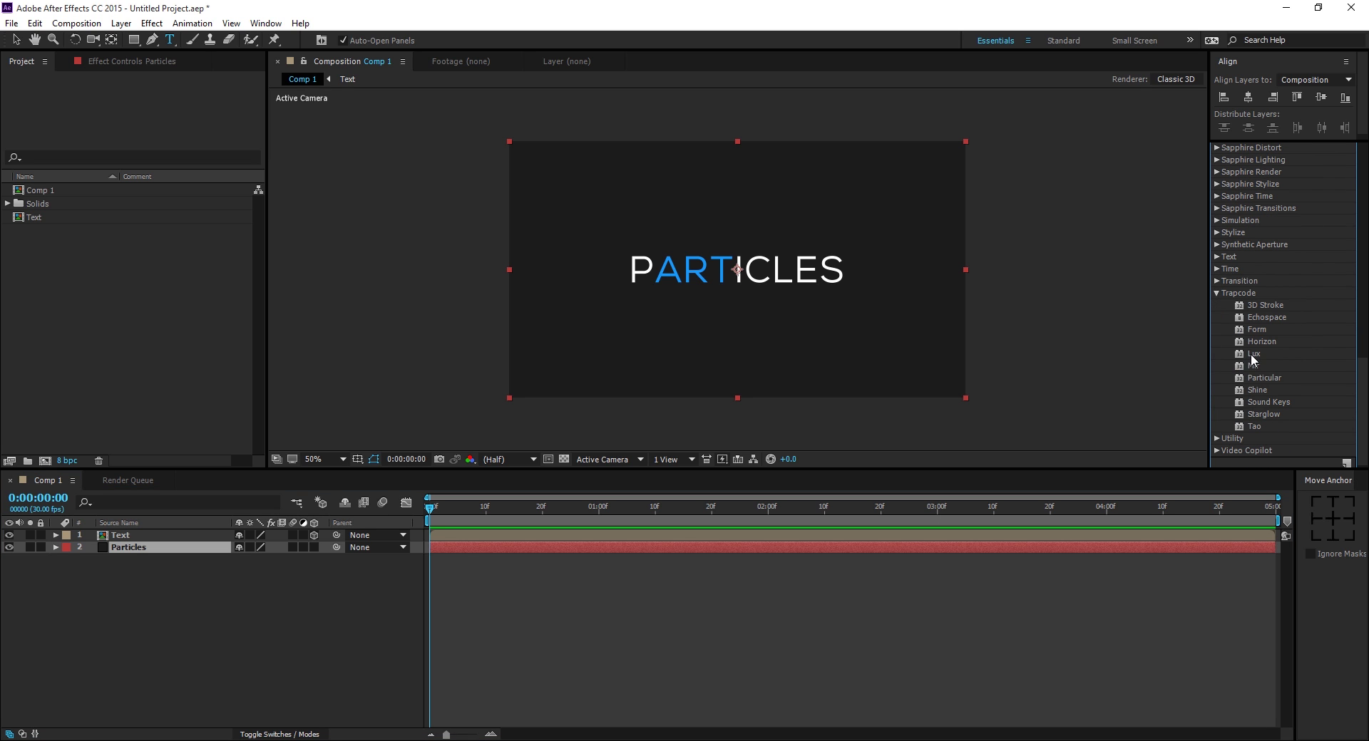
pyautogui.moveTo(1254, 377); pyautogui.dragTo(117, 557)
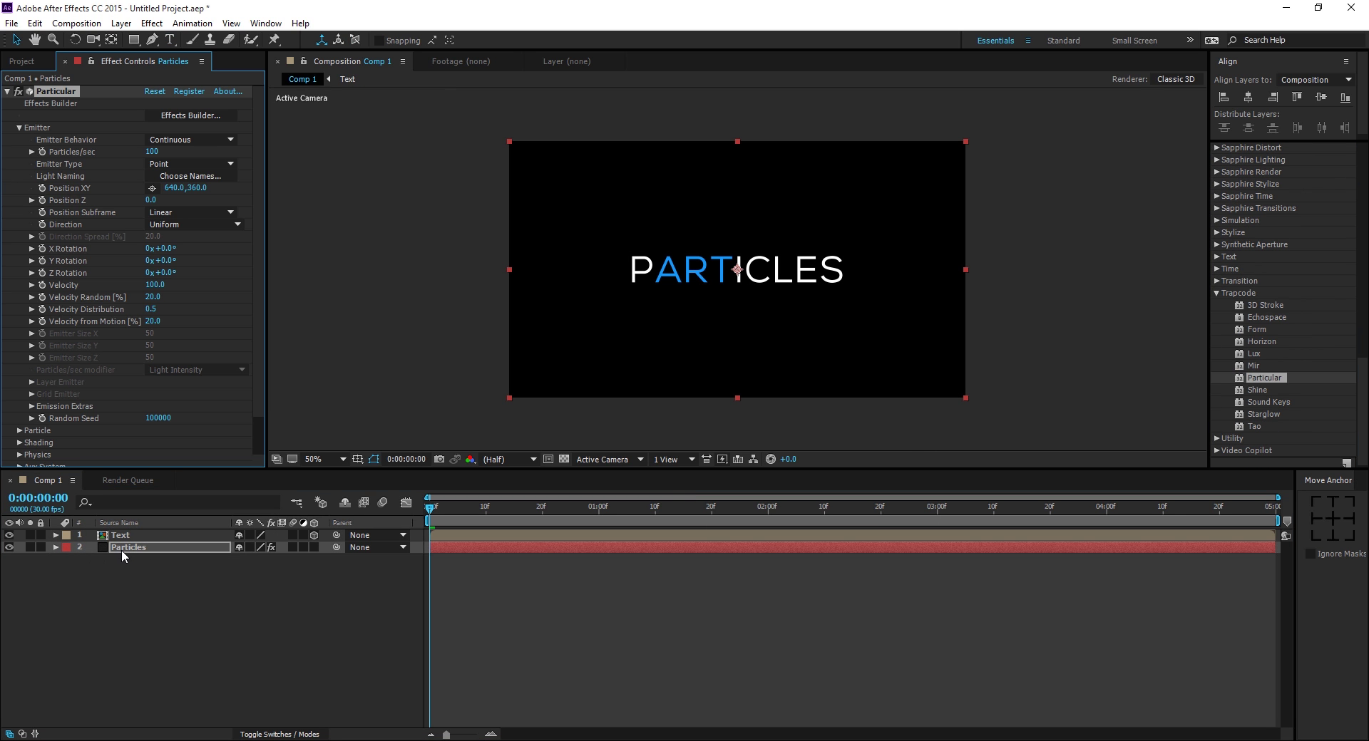
# Step: Hide the Text layer and set Particular's emitter type to Layer Grid on the Particles layer
pyautogui.click(84, 535)
pyautogui.click(9, 536)
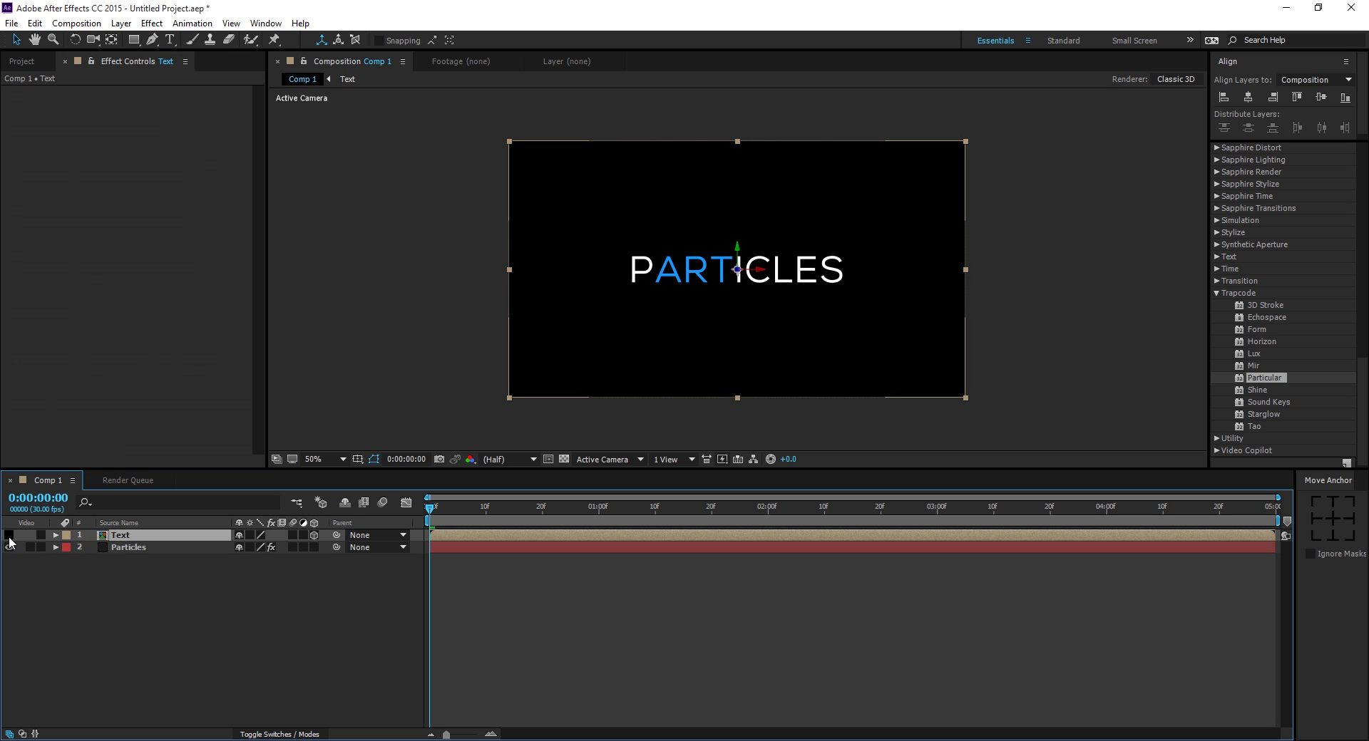
pyautogui.click(114, 547)
pyautogui.click(186, 161)
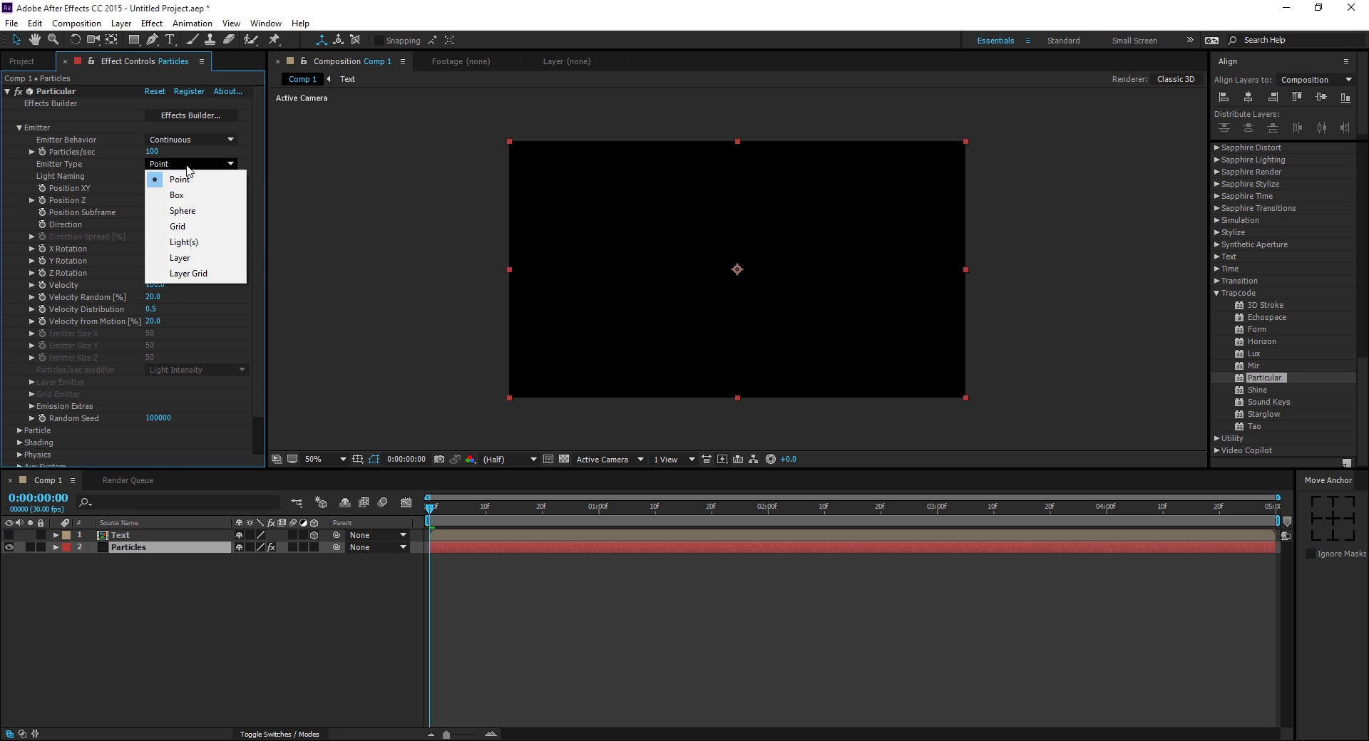
pyautogui.click(186, 274)
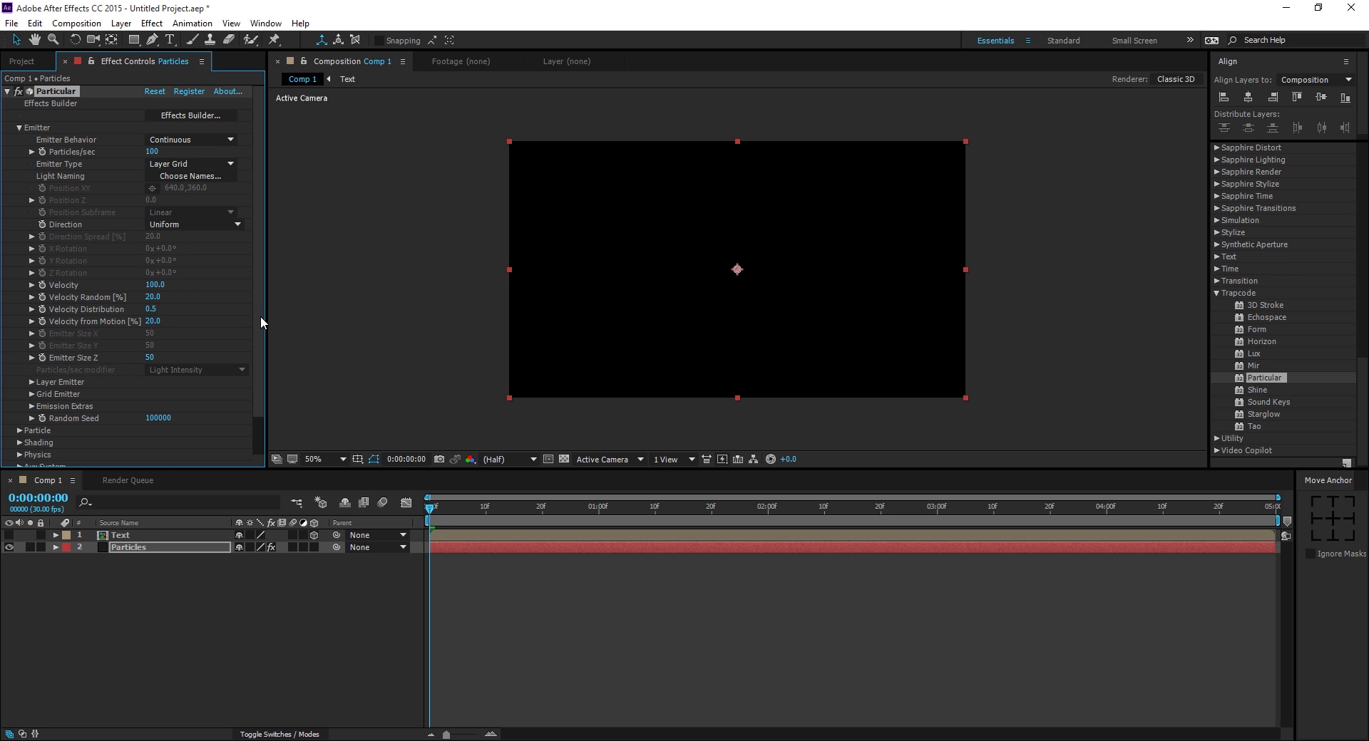
# Step: Set Particular's layer emitter to the Text layer and move the current time to 0:00:02:00
pyautogui.moveTo(261, 317); pyautogui.dragTo(320, 317)
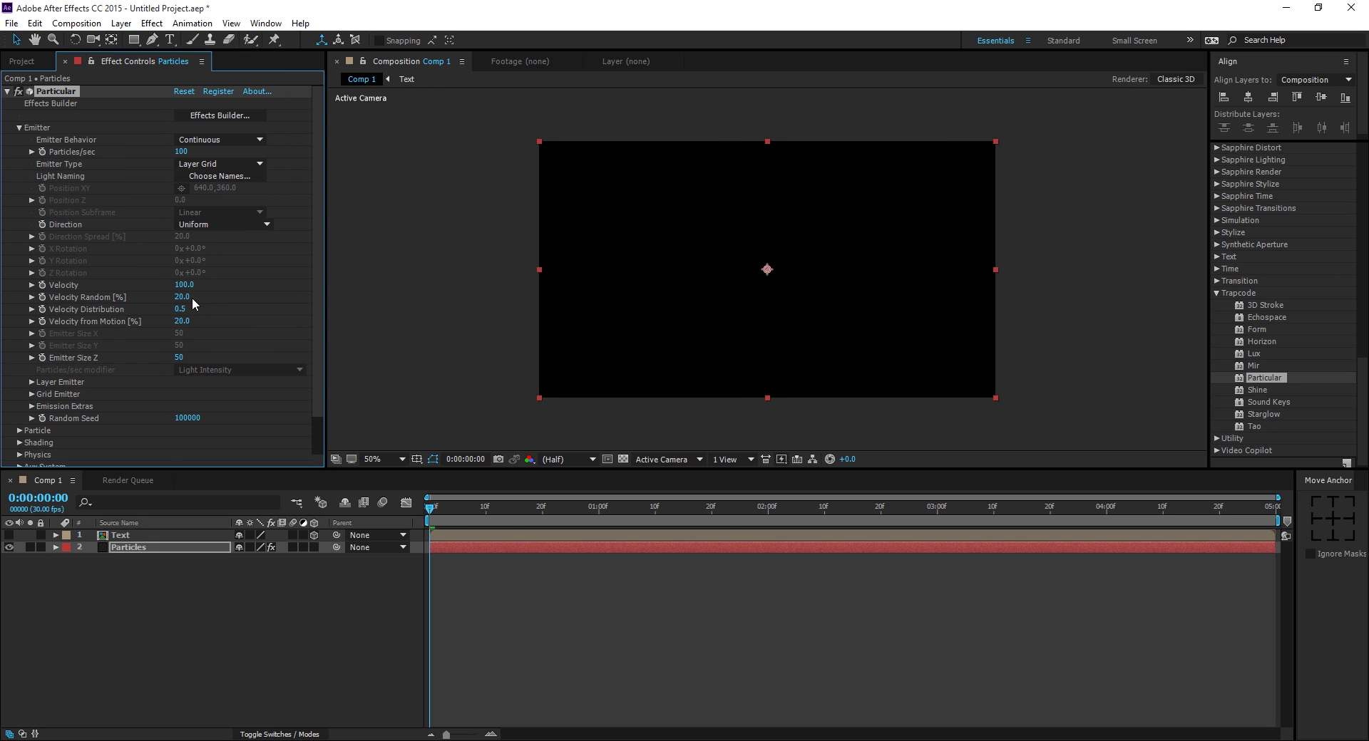
pyautogui.click(31, 382)
pyautogui.click(184, 394)
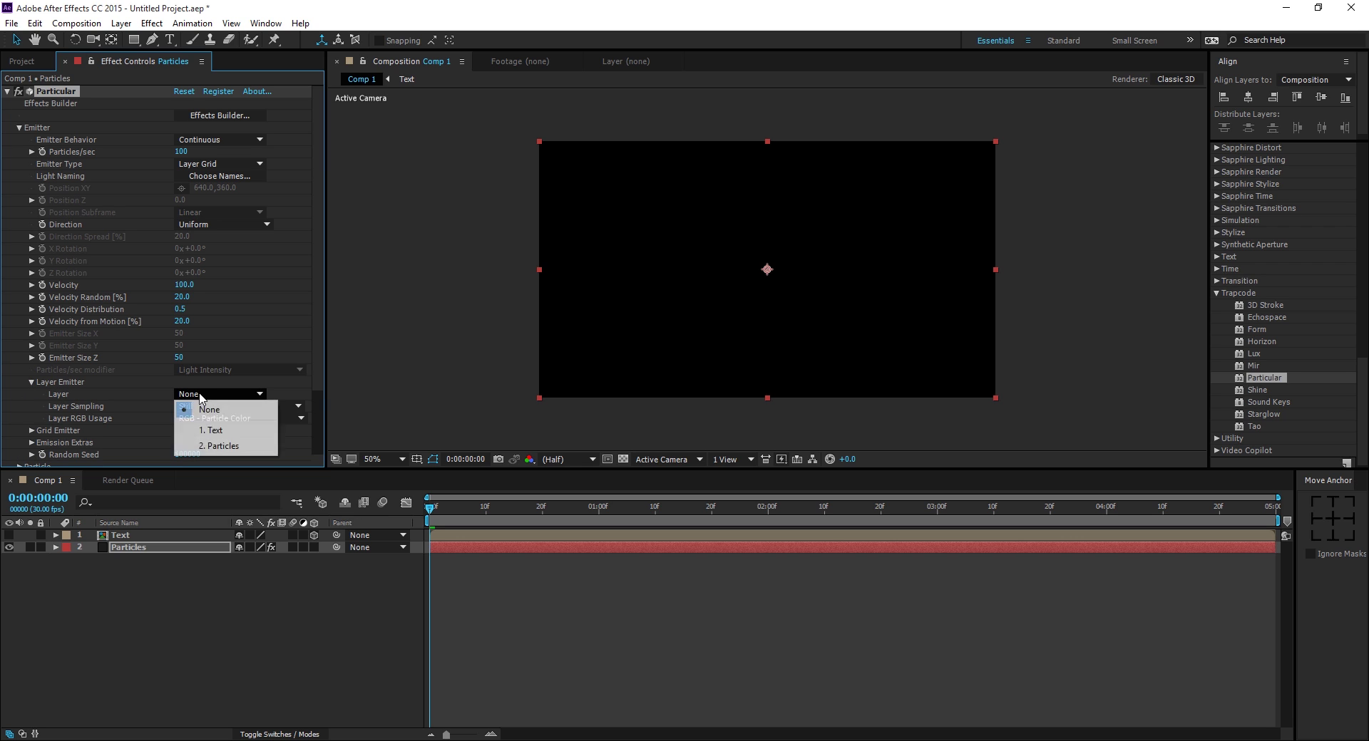
pyautogui.click(214, 430)
pyautogui.moveTo(457, 493); pyautogui.dragTo(770, 554)
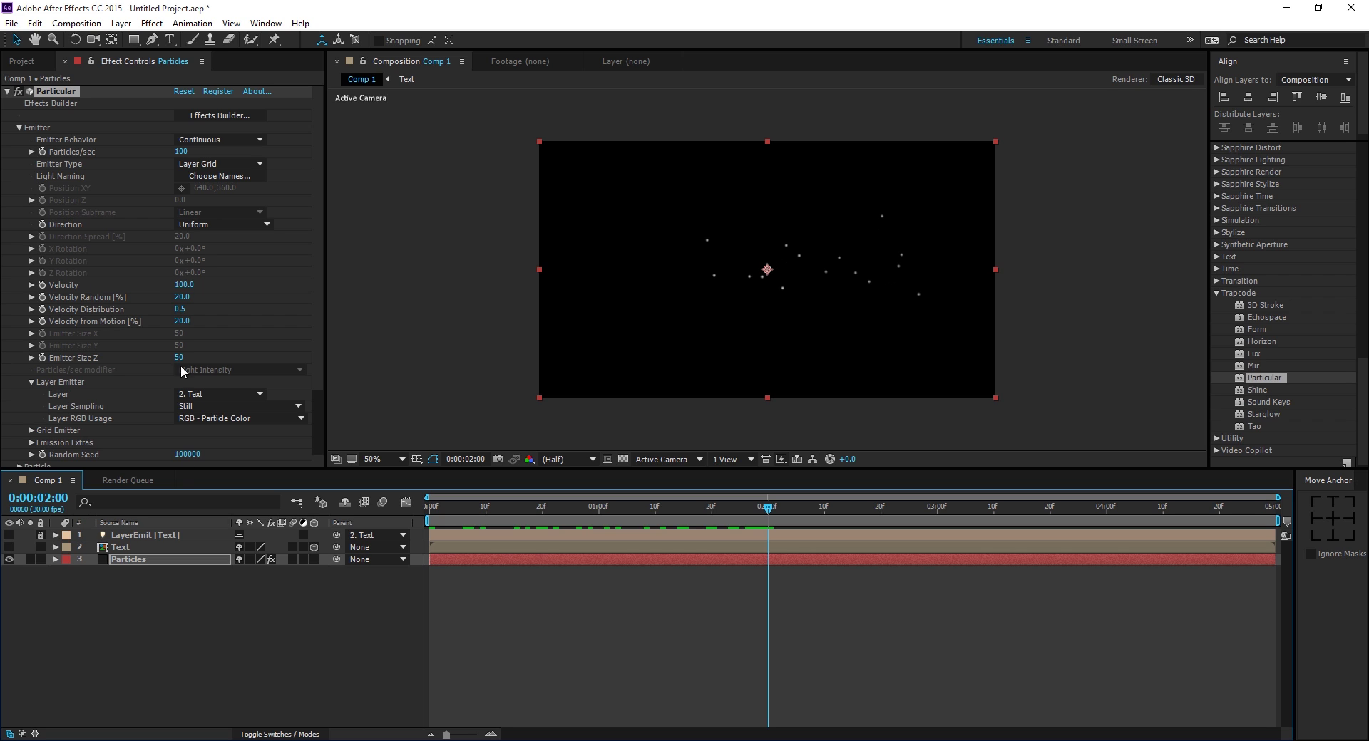
# Step: Set the emitter's Velocity, Velocity Random, Velocity Distribution, Velocity from Motion and Emitter Size Z all to 0
pyautogui.click(182, 284)
pyautogui.write('0')
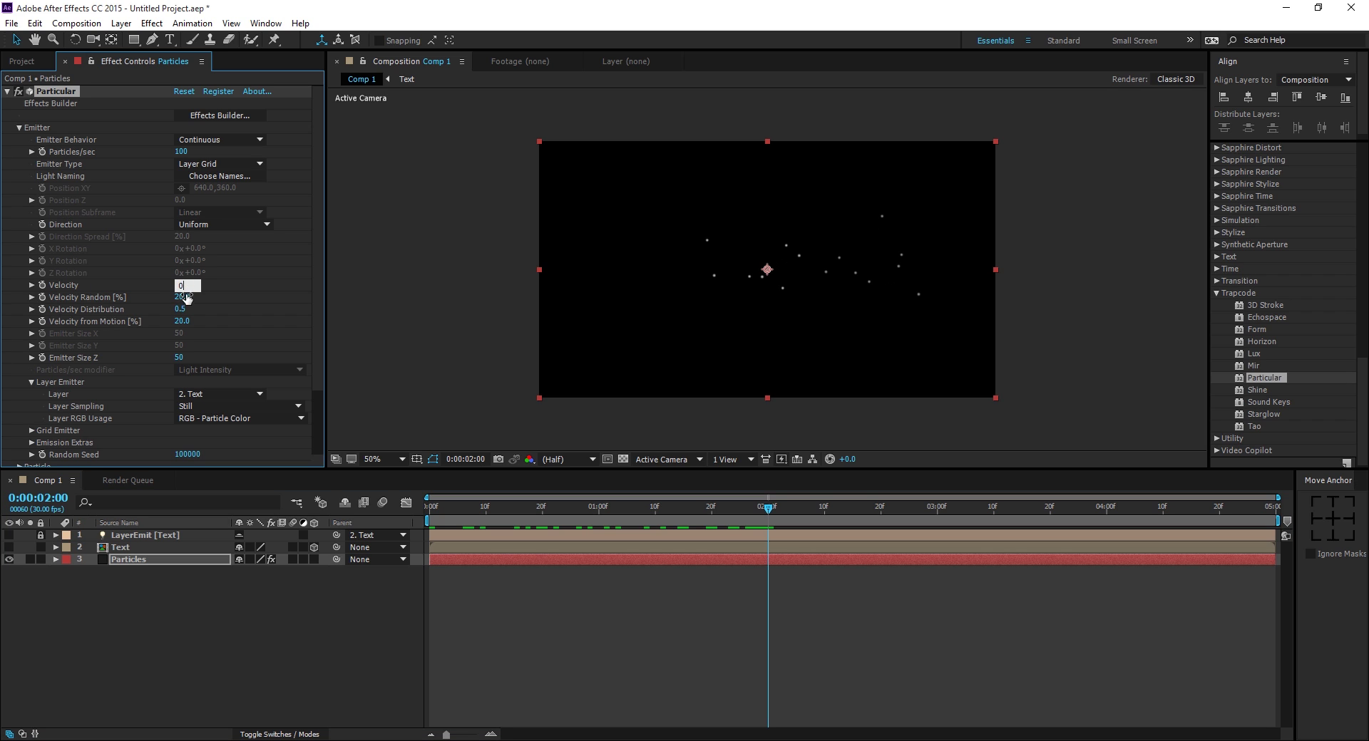
pyautogui.click(182, 297)
pyautogui.write('0')
pyautogui.click(181, 309)
pyautogui.write('0')
pyautogui.click(184, 321)
pyautogui.write('0')
pyautogui.click(240, 322)
pyautogui.click(179, 357)
pyautogui.write('0')
pyautogui.press('Return')
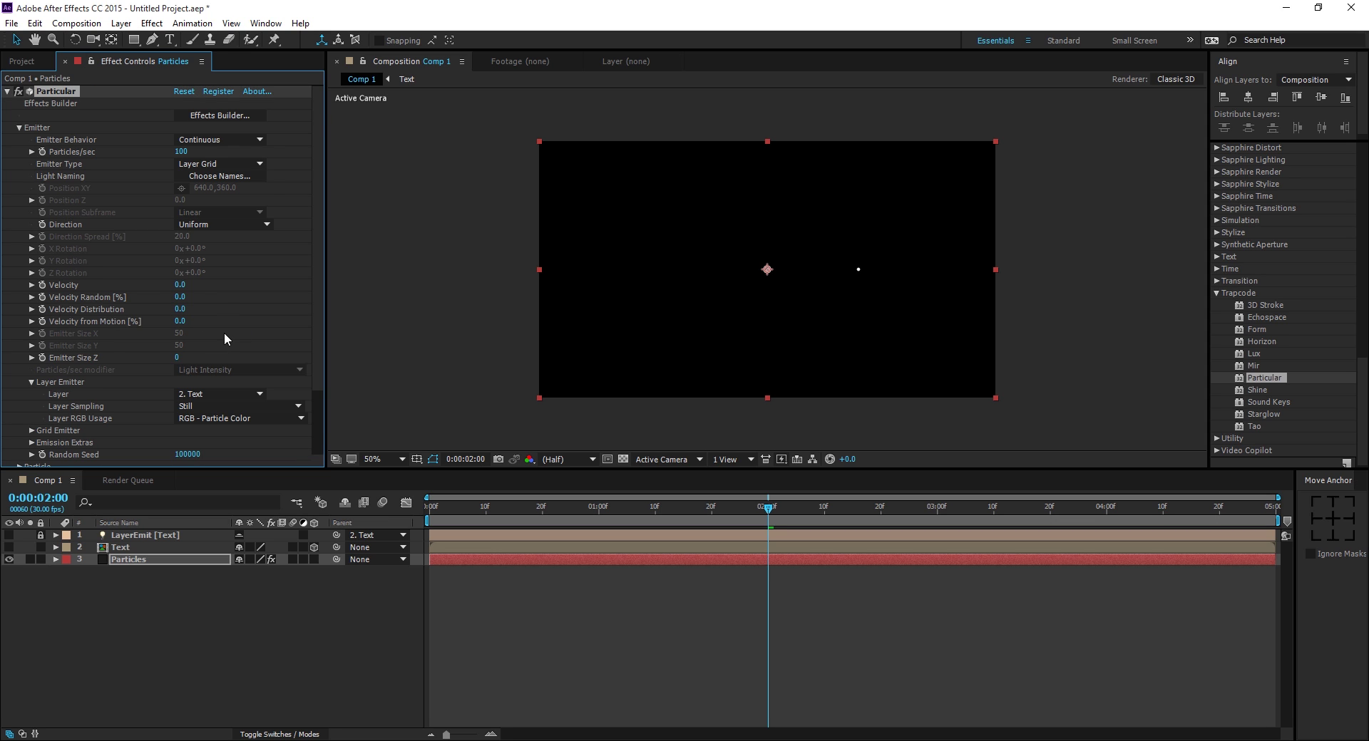
# Step: Set the grid emitter to 700 particles in X and 500 particles in Y
pyautogui.scroll(-3, 224, 332)
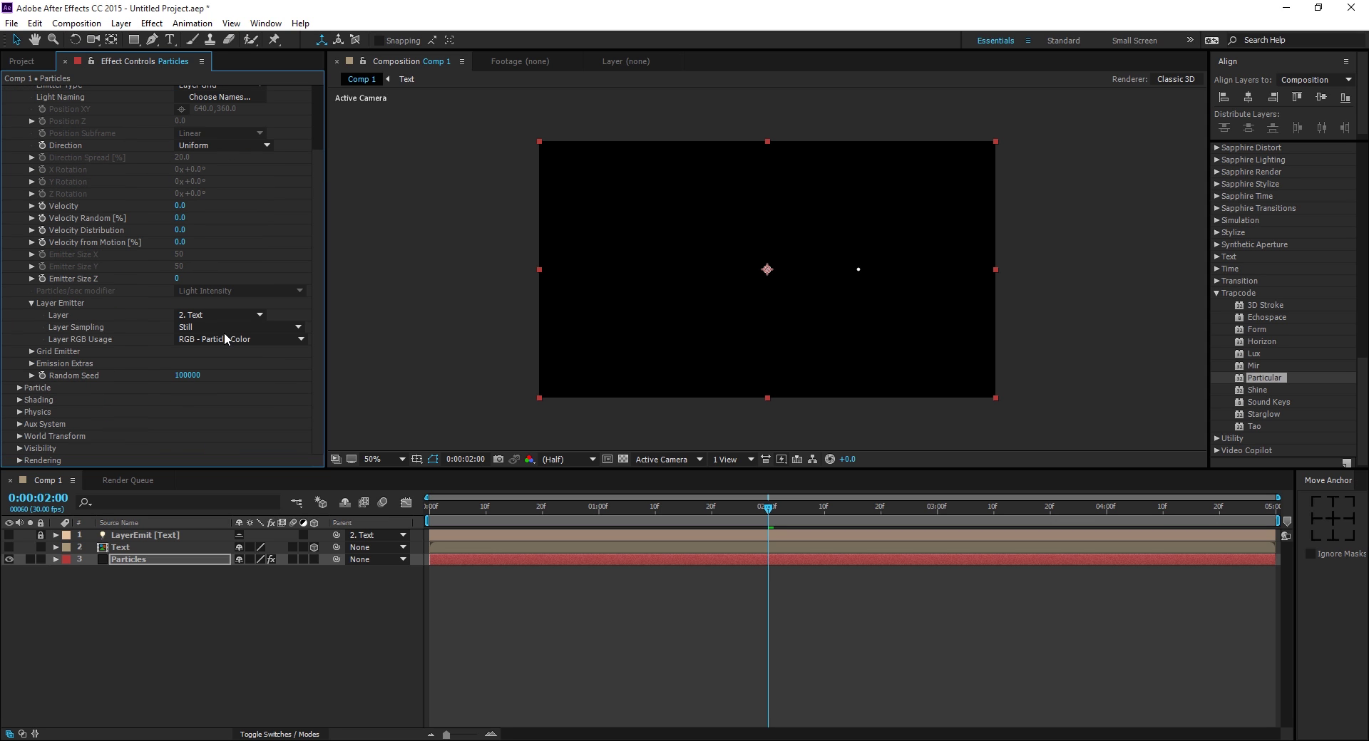
pyautogui.click(31, 351)
pyautogui.moveTo(177, 363); pyautogui.dragTo(218, 366)
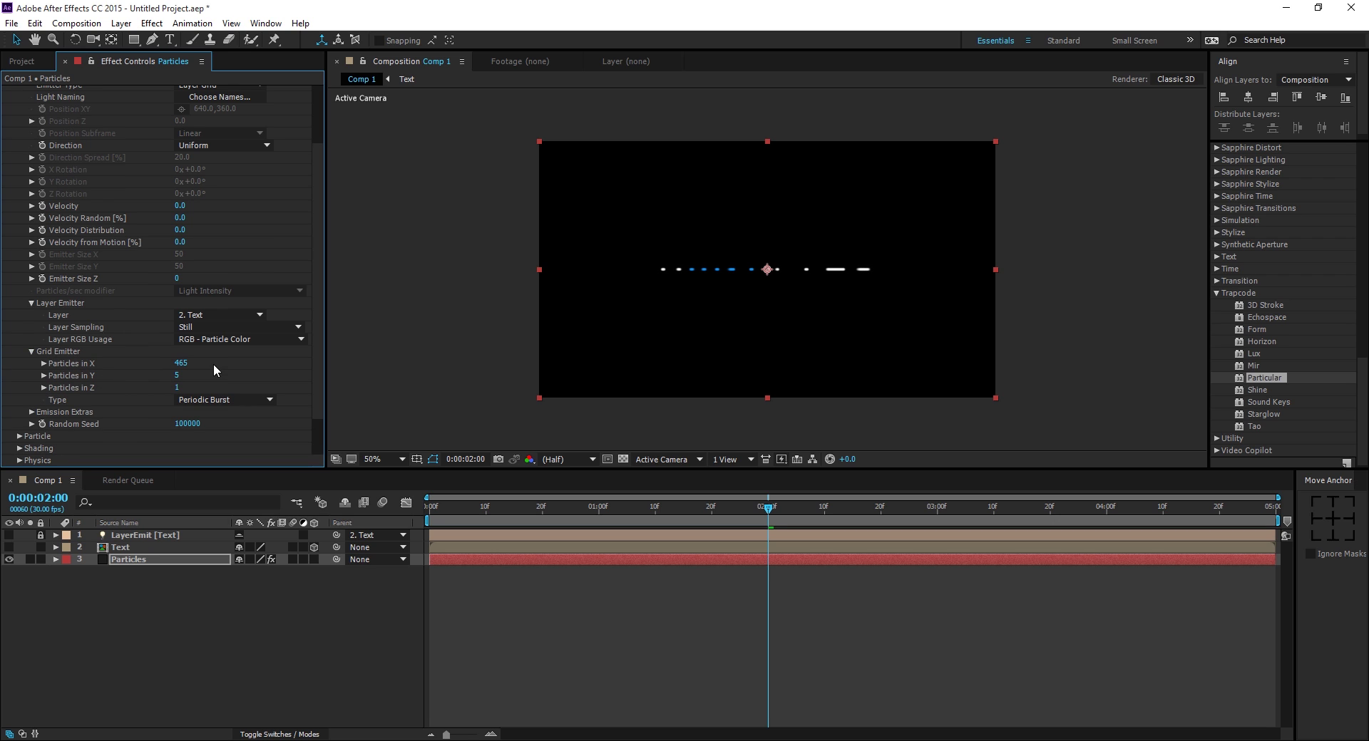
pyautogui.click(178, 363)
pyautogui.write('700')
pyautogui.press('Return')
pyautogui.moveTo(180, 375); pyautogui.dragTo(191, 378)
pyautogui.click(186, 376)
pyautogui.write('500')
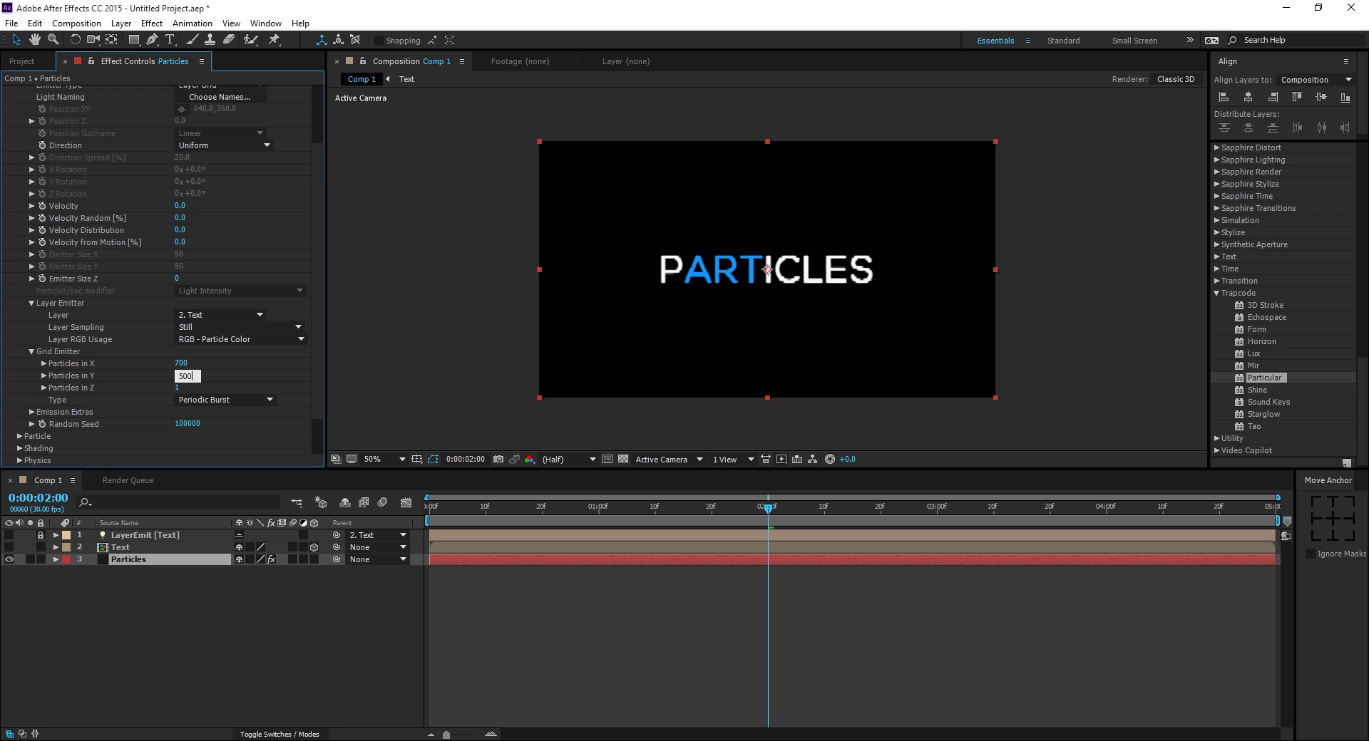
pyautogui.press('Return')
# Step: Reduce the particle Size to 2 and inspect the text's sharpness up close
pyautogui.scroll(-2, 237, 361)
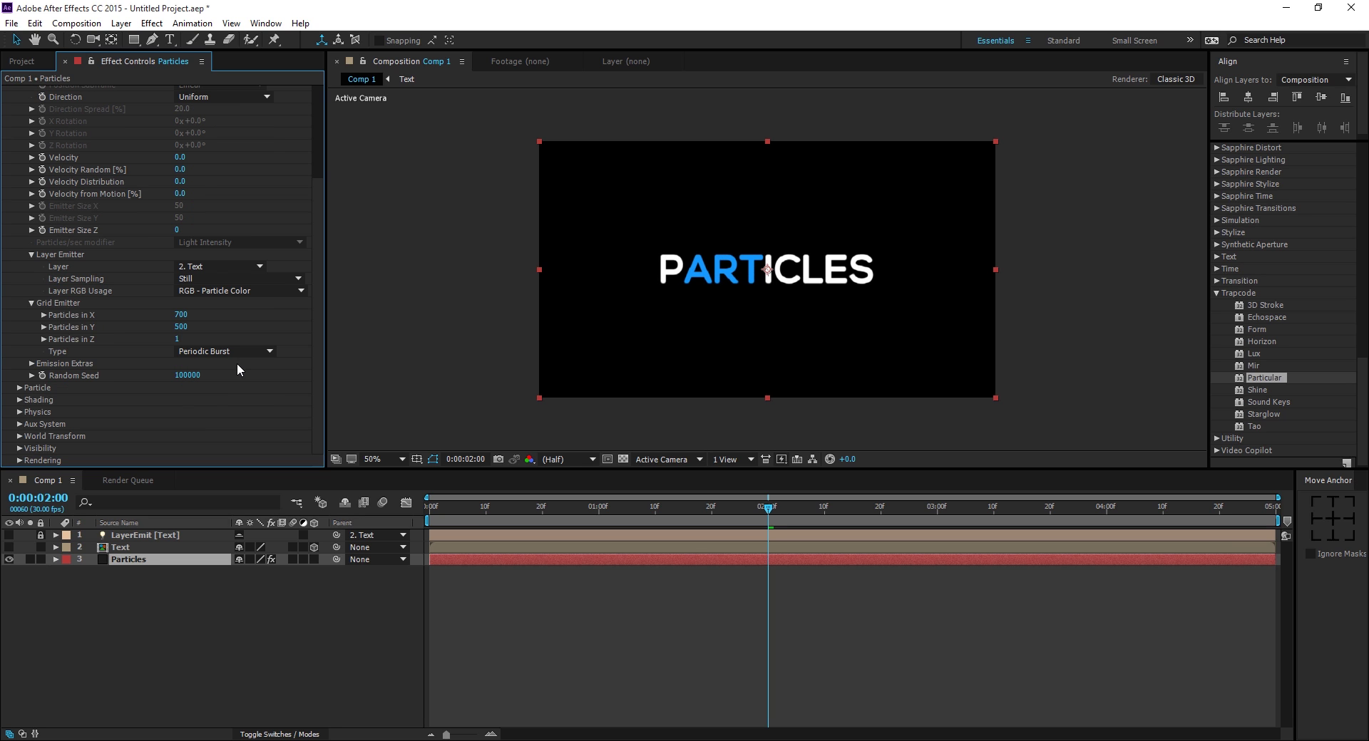
pyautogui.click(22, 389)
pyautogui.scroll(-8, 137, 342)
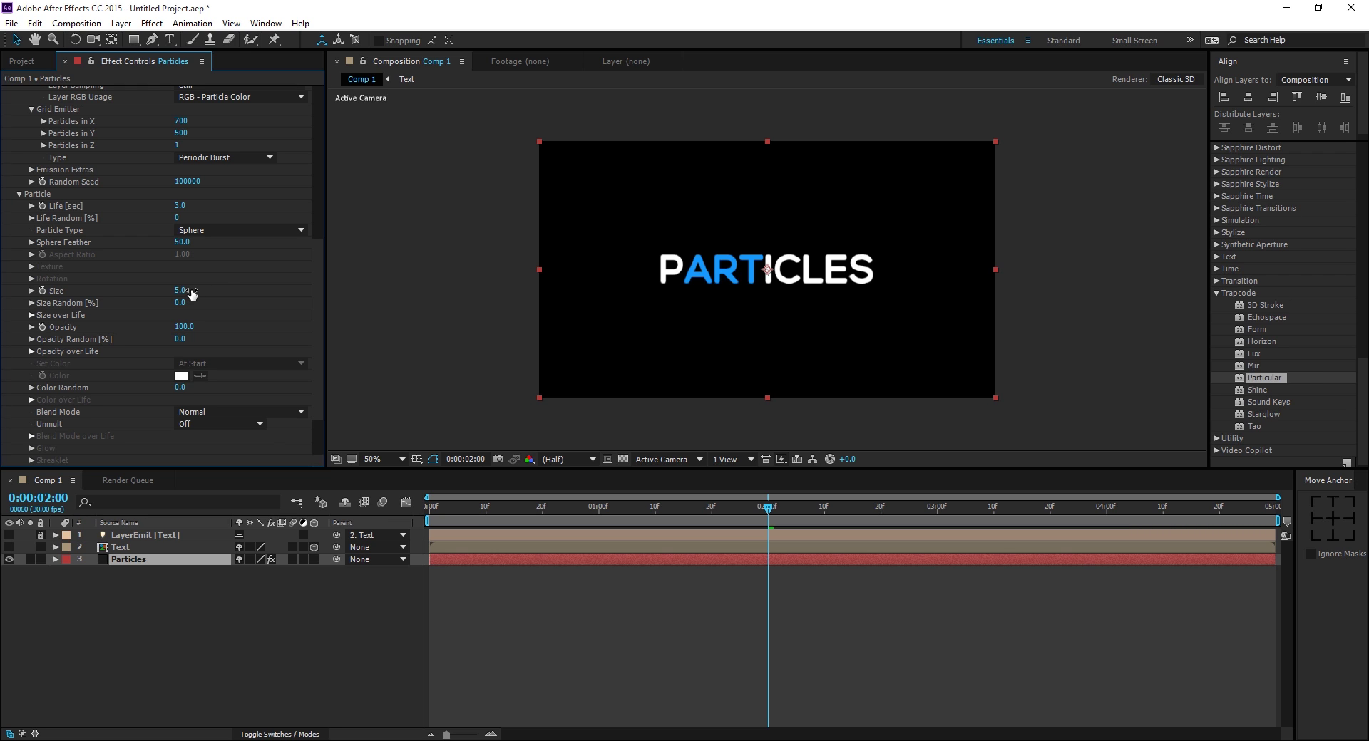
pyautogui.moveTo(191, 292); pyautogui.dragTo(187, 292)
pyautogui.press('.')
pyautogui.press('.')
pyautogui.press('.')
pyautogui.press('.')
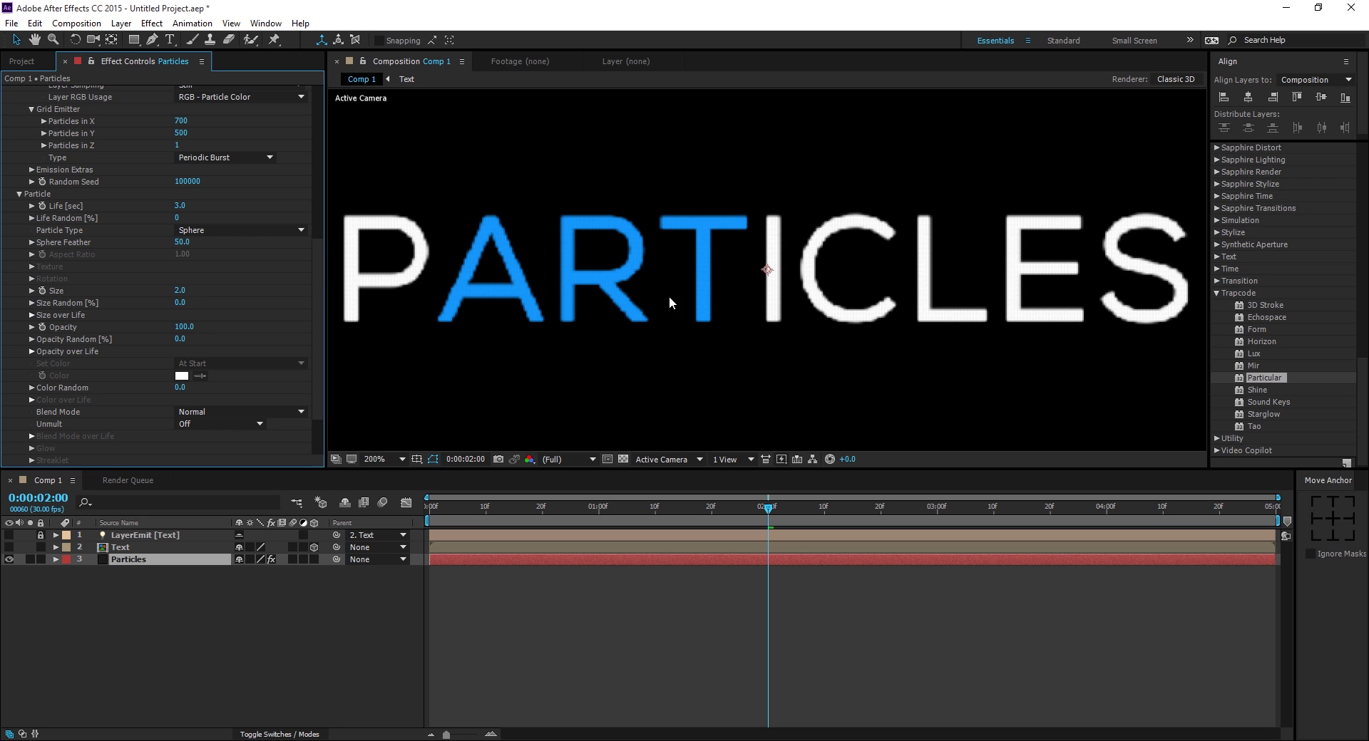
pyautogui.press(',')
pyautogui.press(',')
pyautogui.press(',')
pyautogui.press(',')
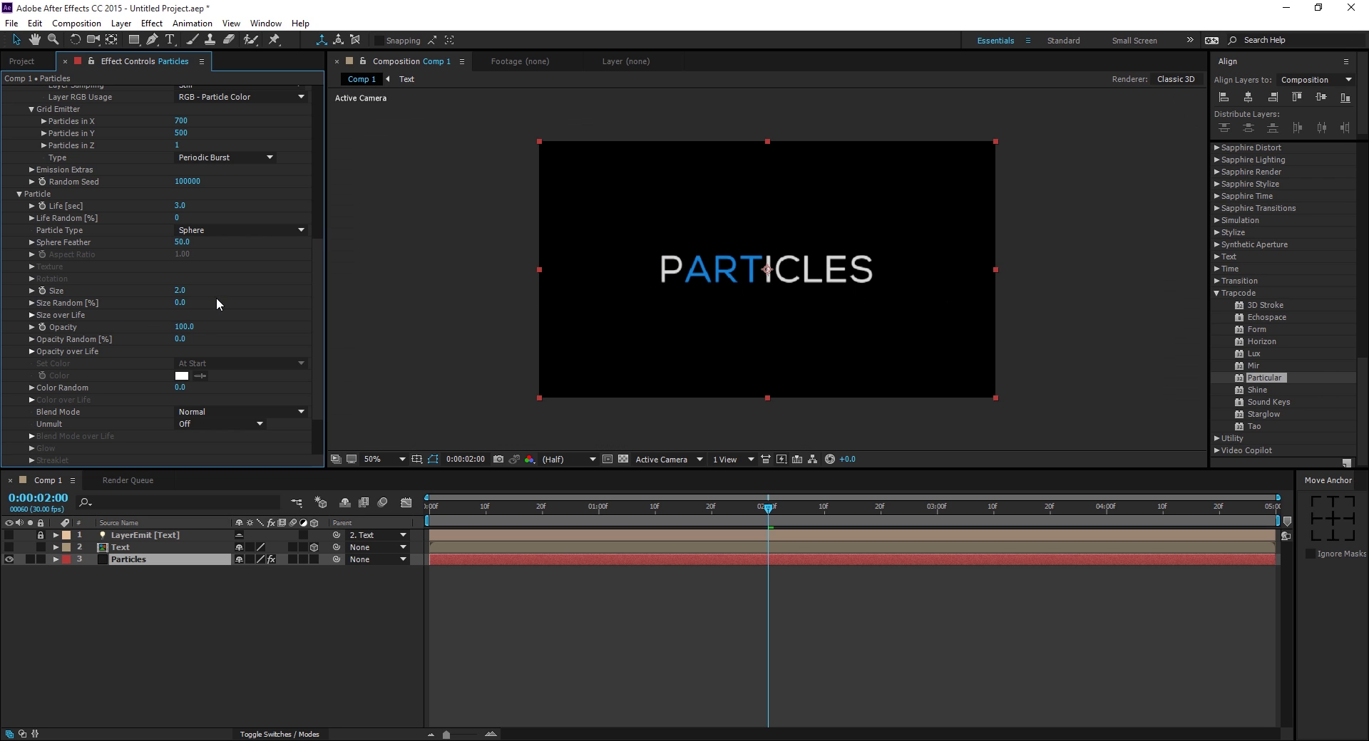
# Step: Set the particle Life to 5 seconds and scrub through the timeline to check it
pyautogui.click(180, 205)
pyautogui.write('5')
pyautogui.moveTo(766, 512)
pyautogui.mouseDown()
pyautogui.moveTo(1221, 507)
pyautogui.moveTo(627, 513)
pyautogui.moveTo(763, 514)
pyautogui.moveTo(770, 536)
pyautogui.mouseUp()
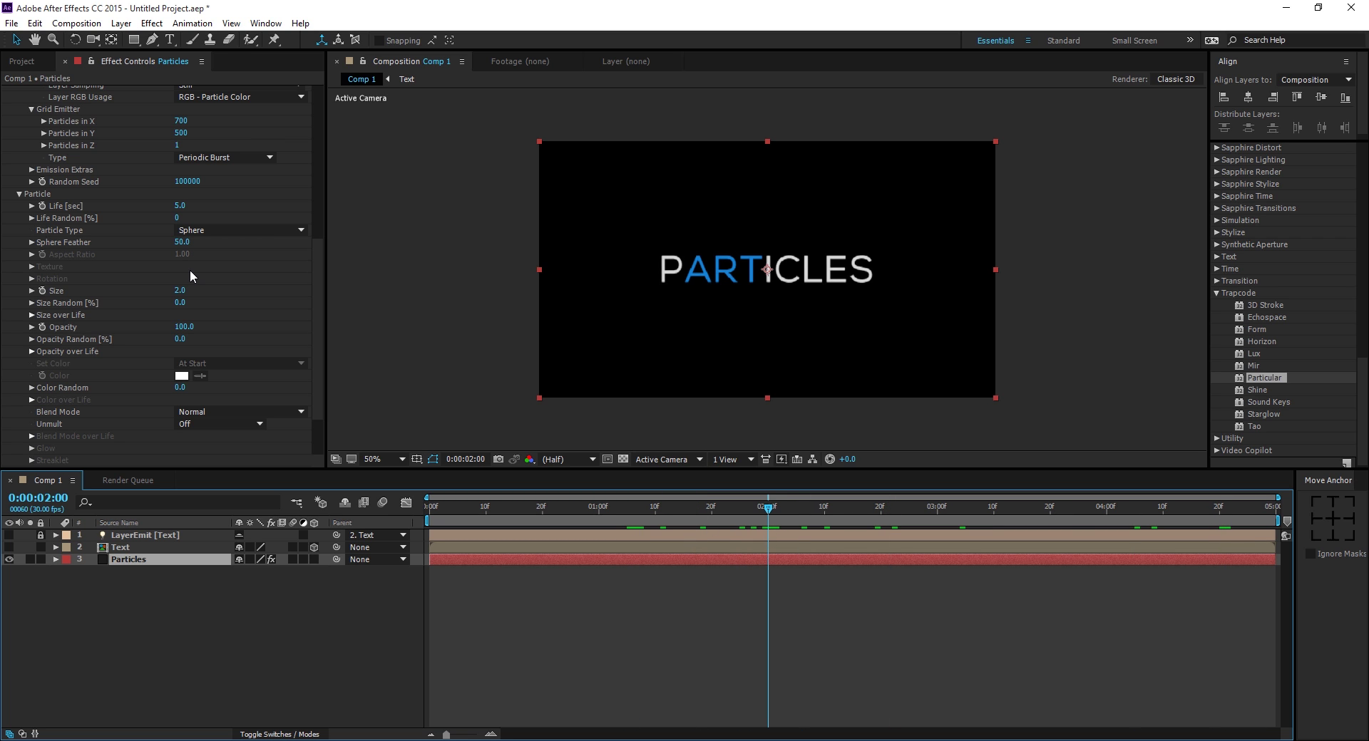
# Step: Keyframe the emitter's Particles/sec at 60 on the first frame and 0 on frame 1
pyautogui.scroll(10, 189, 270)
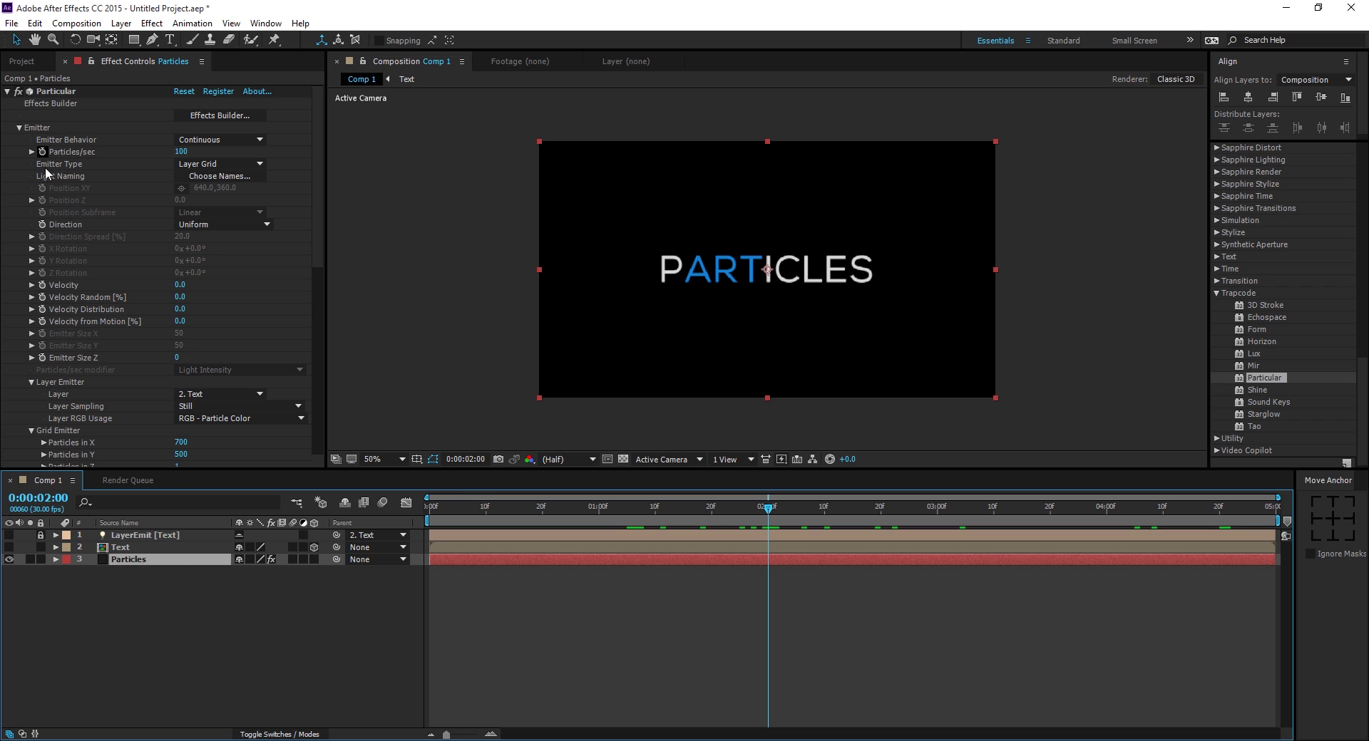
pyautogui.click(426, 508)
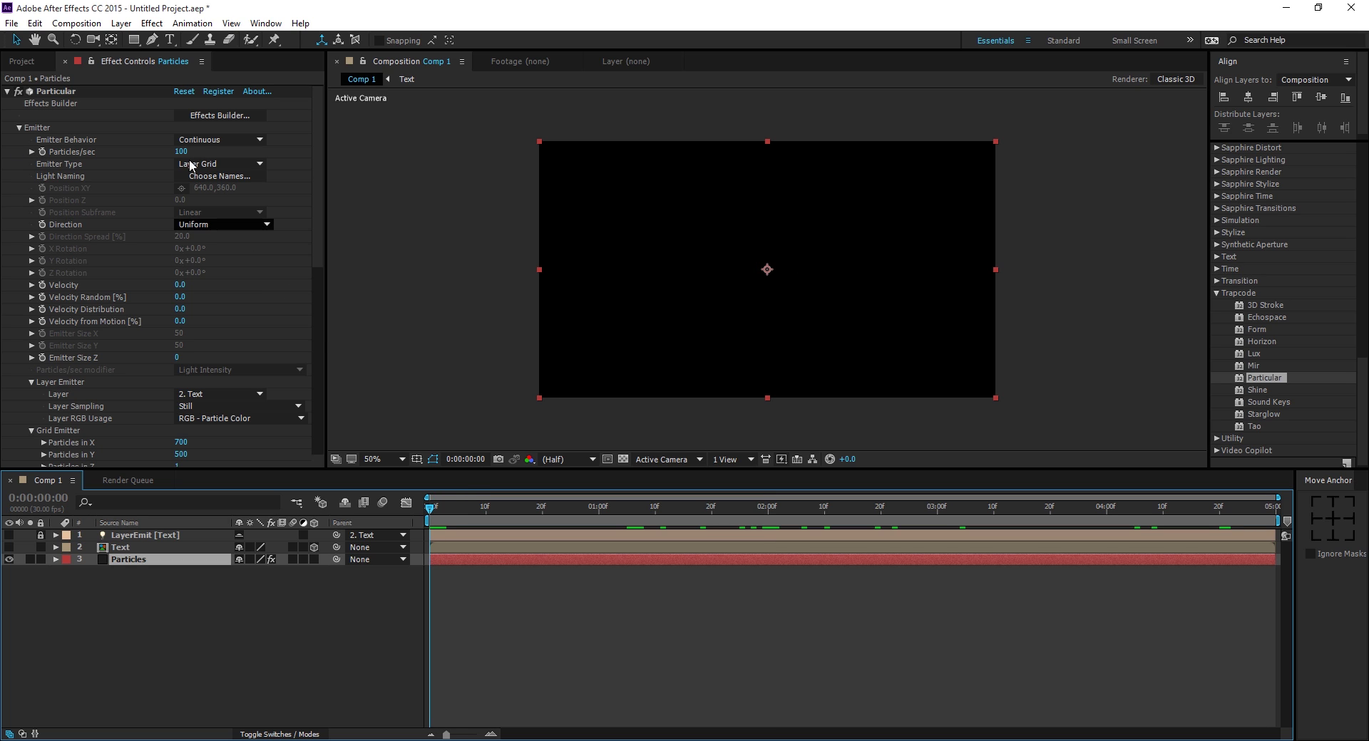
pyautogui.click(181, 152)
pyautogui.write('60')
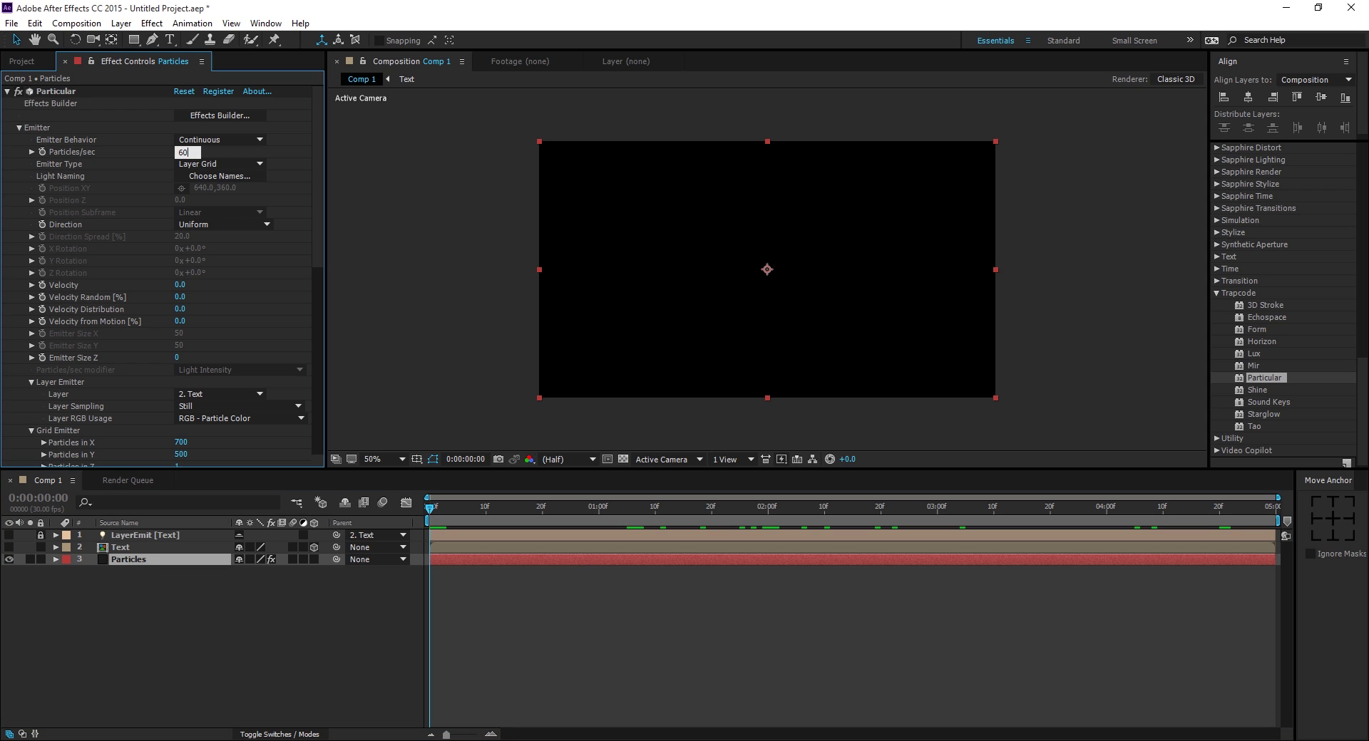
pyautogui.click(47, 155)
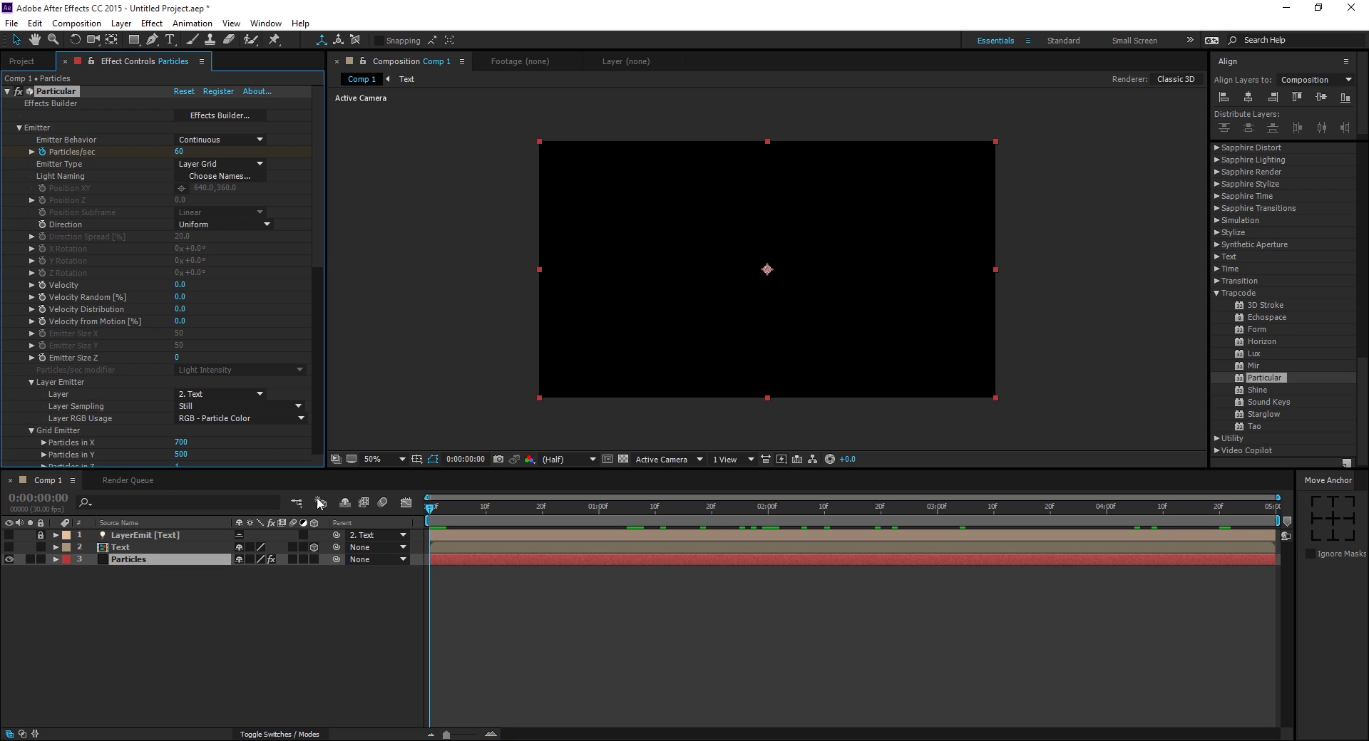
pyautogui.click(359, 513)
pyautogui.press('Return')
pyautogui.press('pagedown')
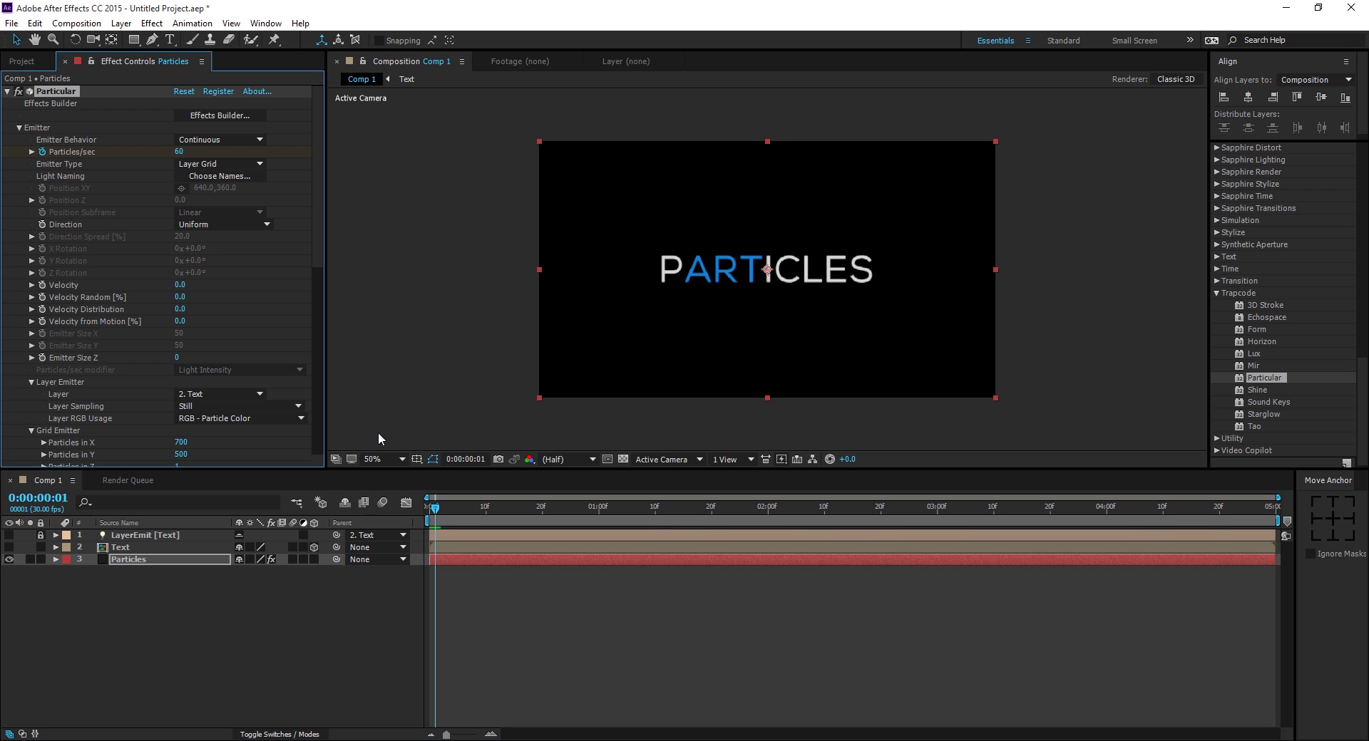
pyautogui.click(180, 152)
pyautogui.write('0')
pyautogui.click(198, 628)
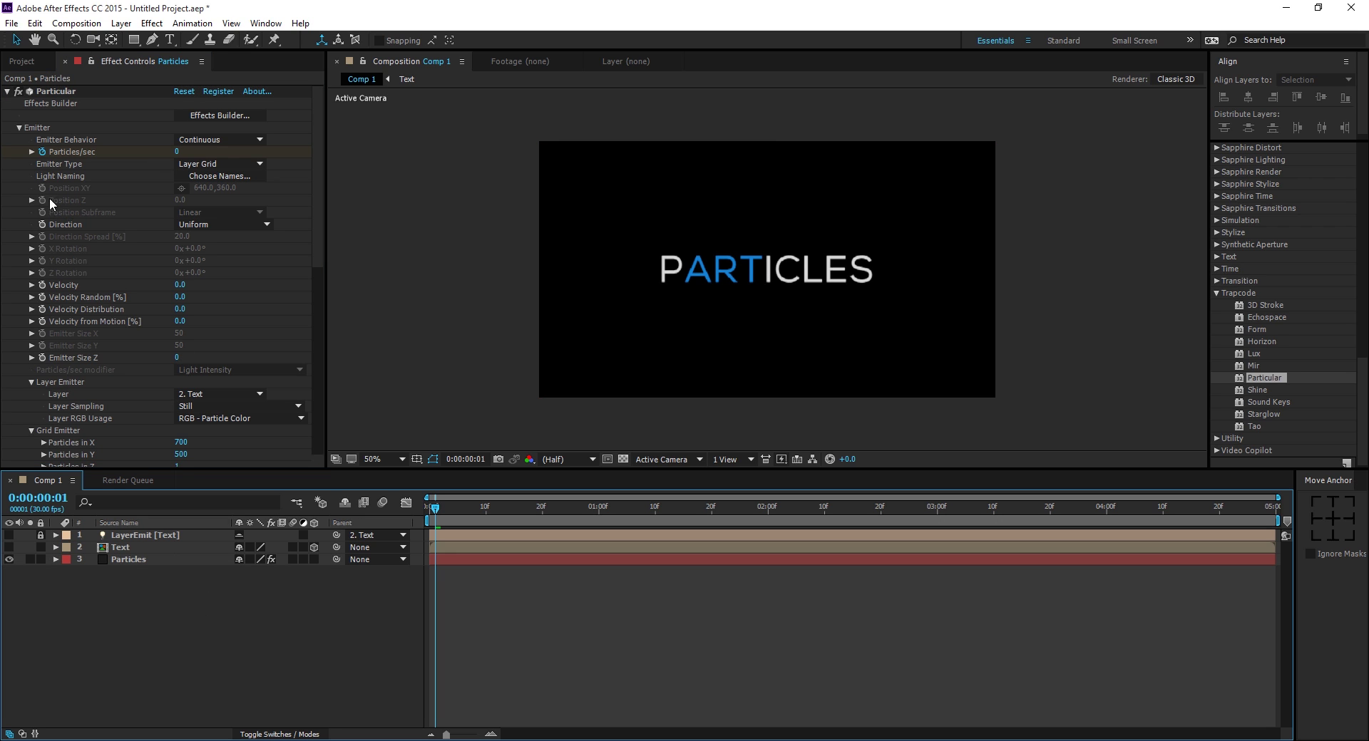
# Step: At 0:00:02:00, set the Affect Position of the Air turbulence field in Physics to 1000
pyautogui.click(19, 129)
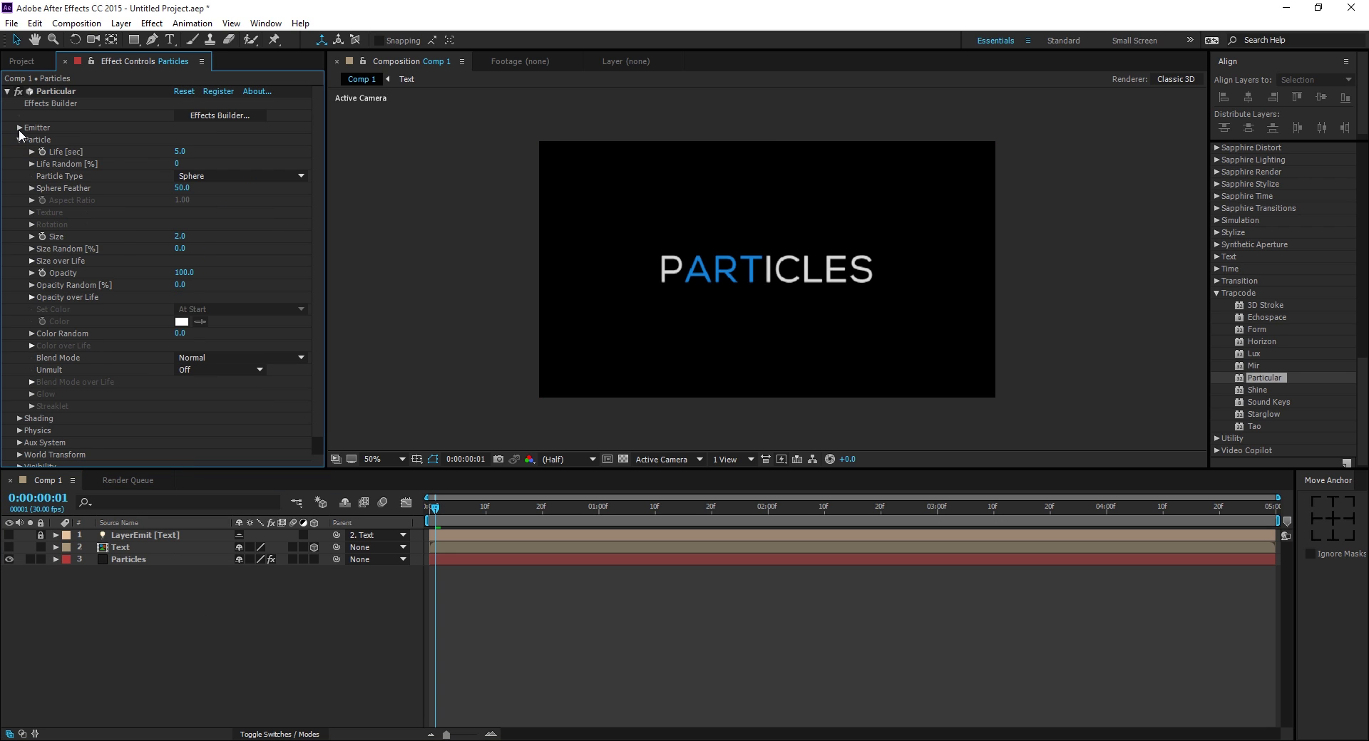
pyautogui.click(20, 141)
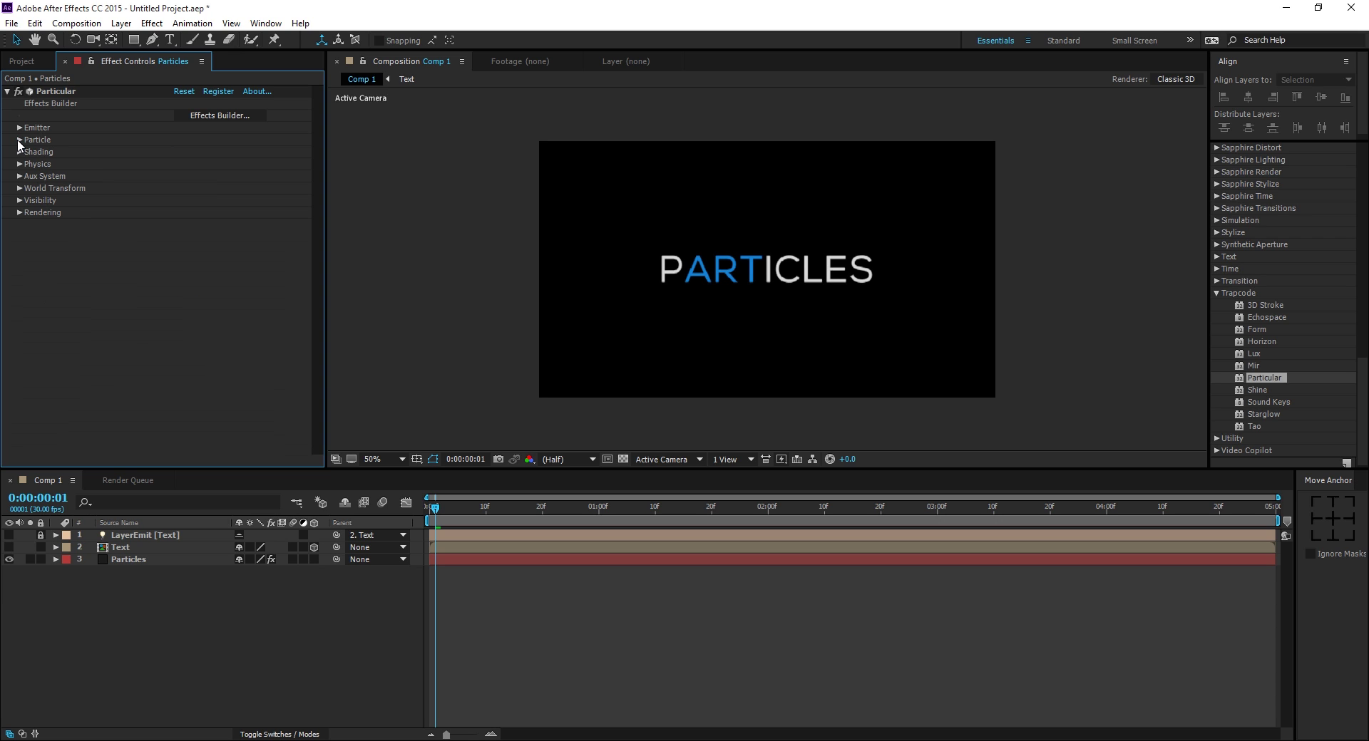
pyautogui.click(20, 164)
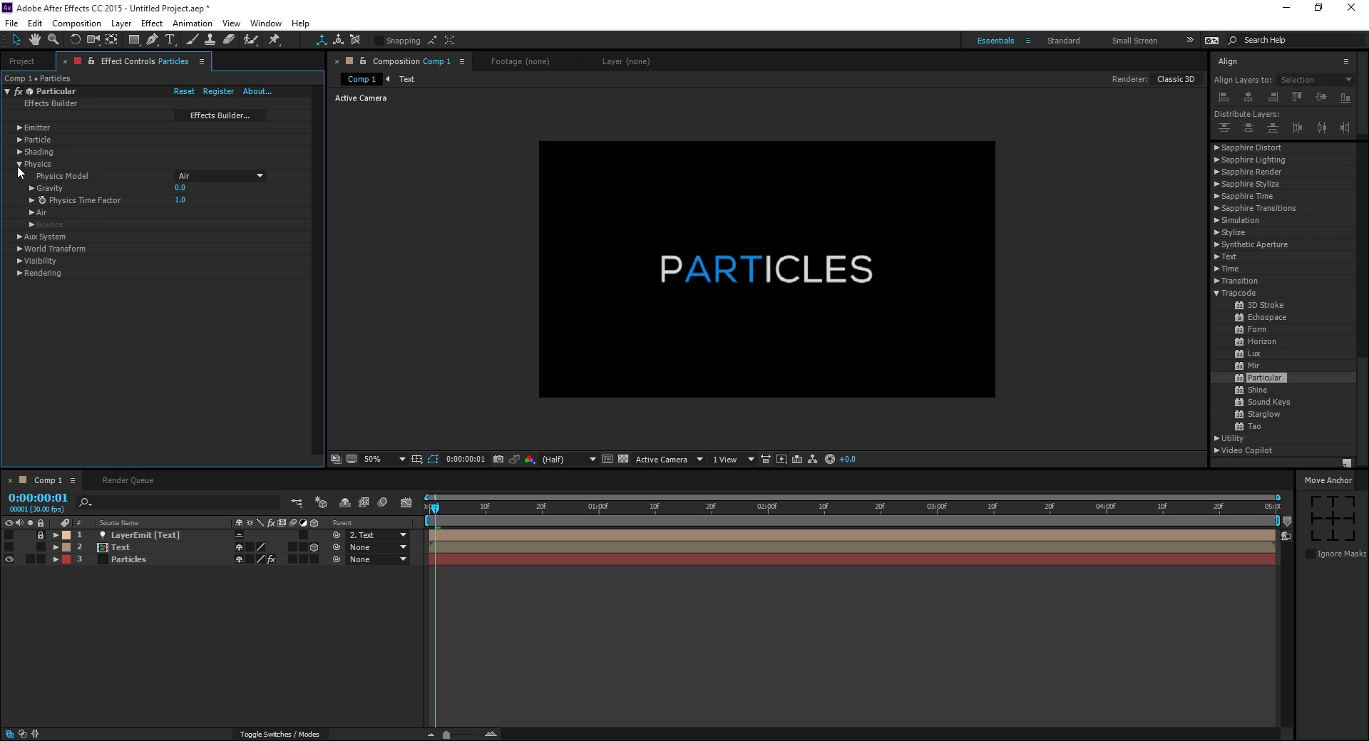
pyautogui.click(30, 213)
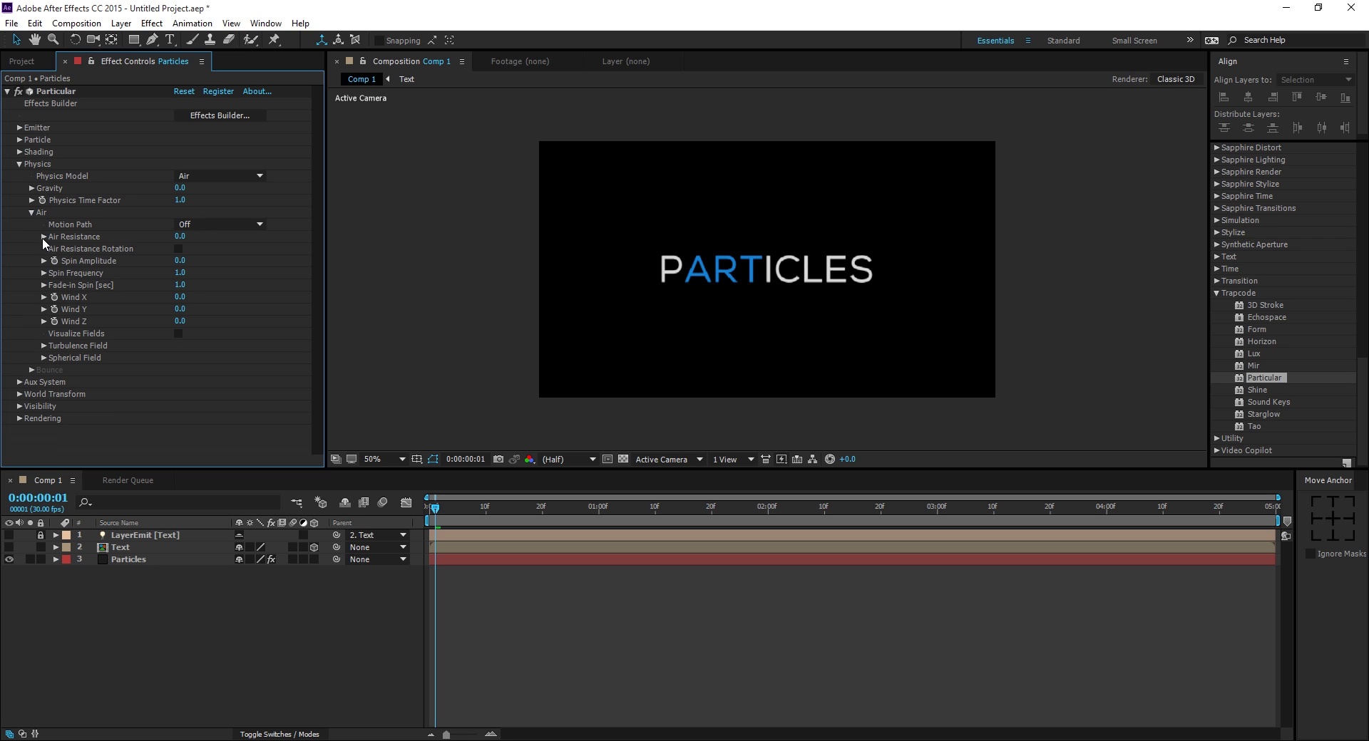
pyautogui.click(44, 345)
pyautogui.moveTo(610, 510); pyautogui.dragTo(768, 508)
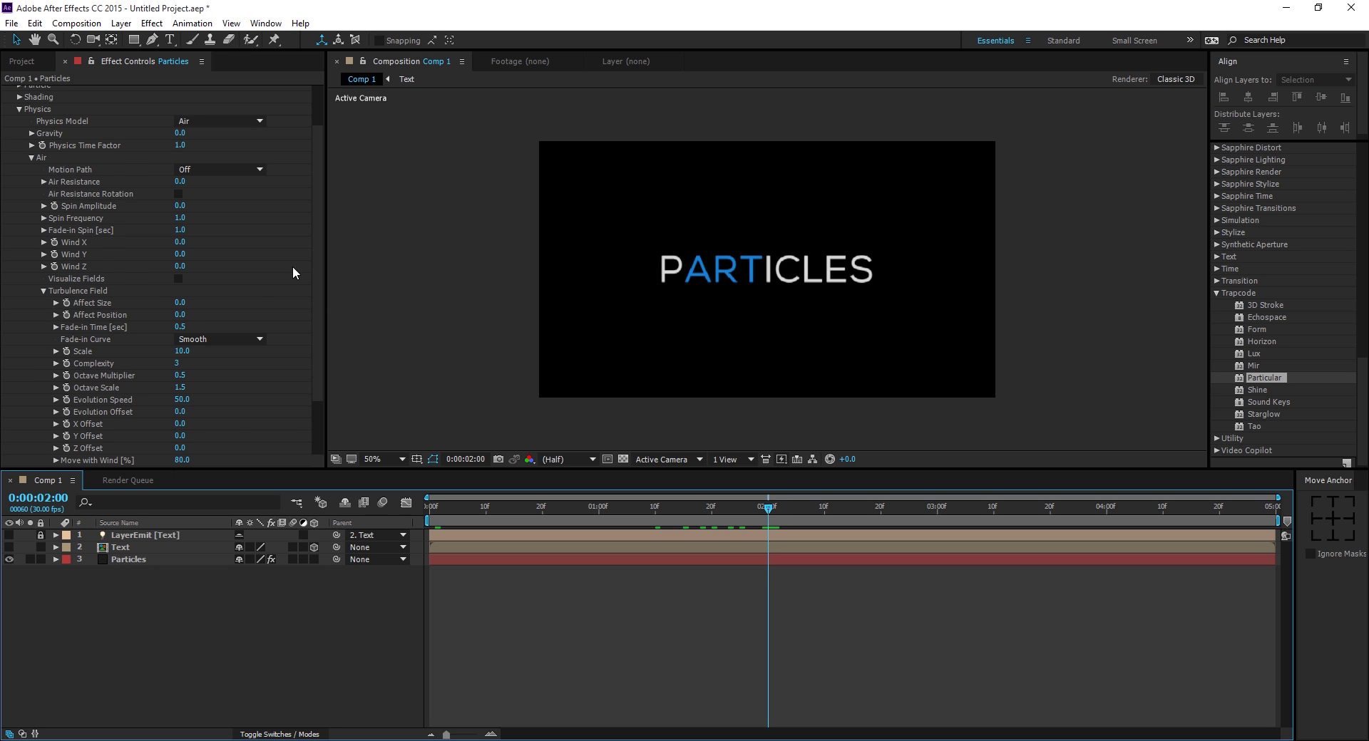
pyautogui.scroll(-2, 292, 273)
pyautogui.moveTo(184, 261); pyautogui.dragTo(426, 328)
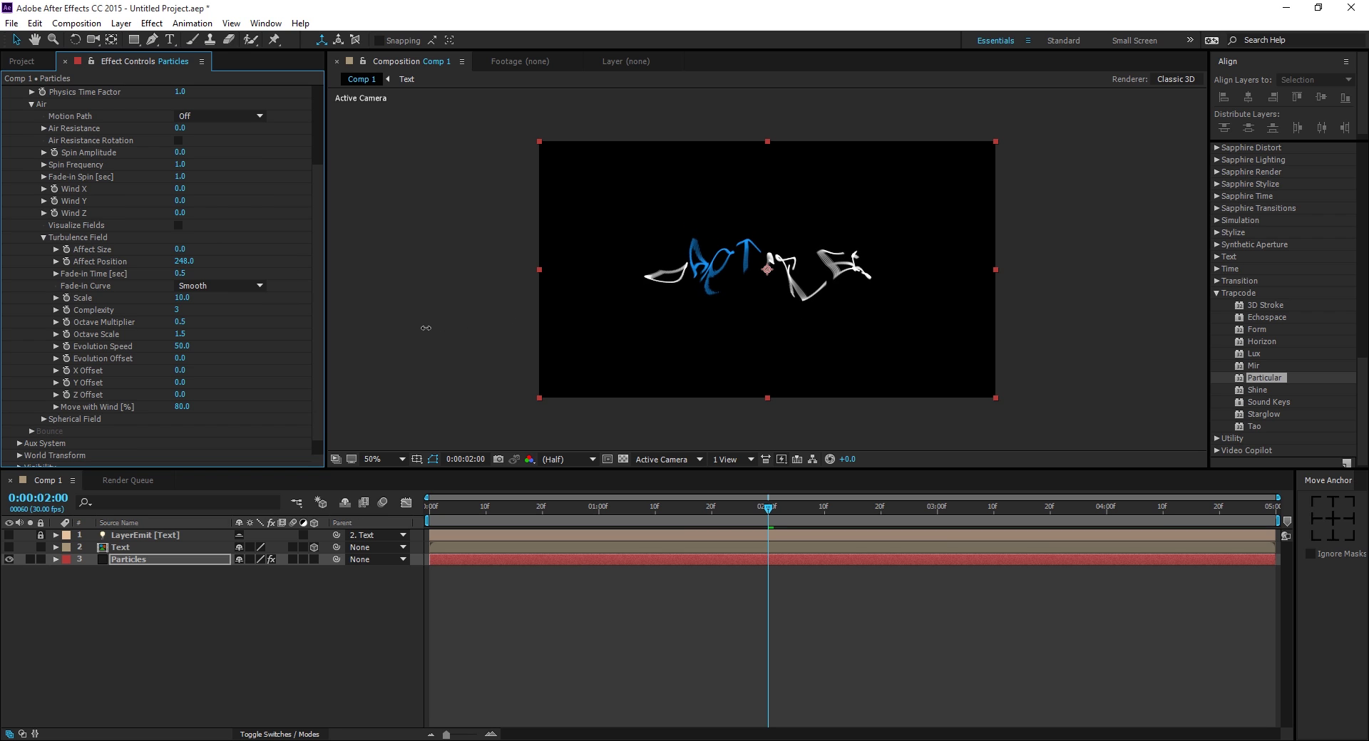
pyautogui.click(186, 261)
pyautogui.write('1000')
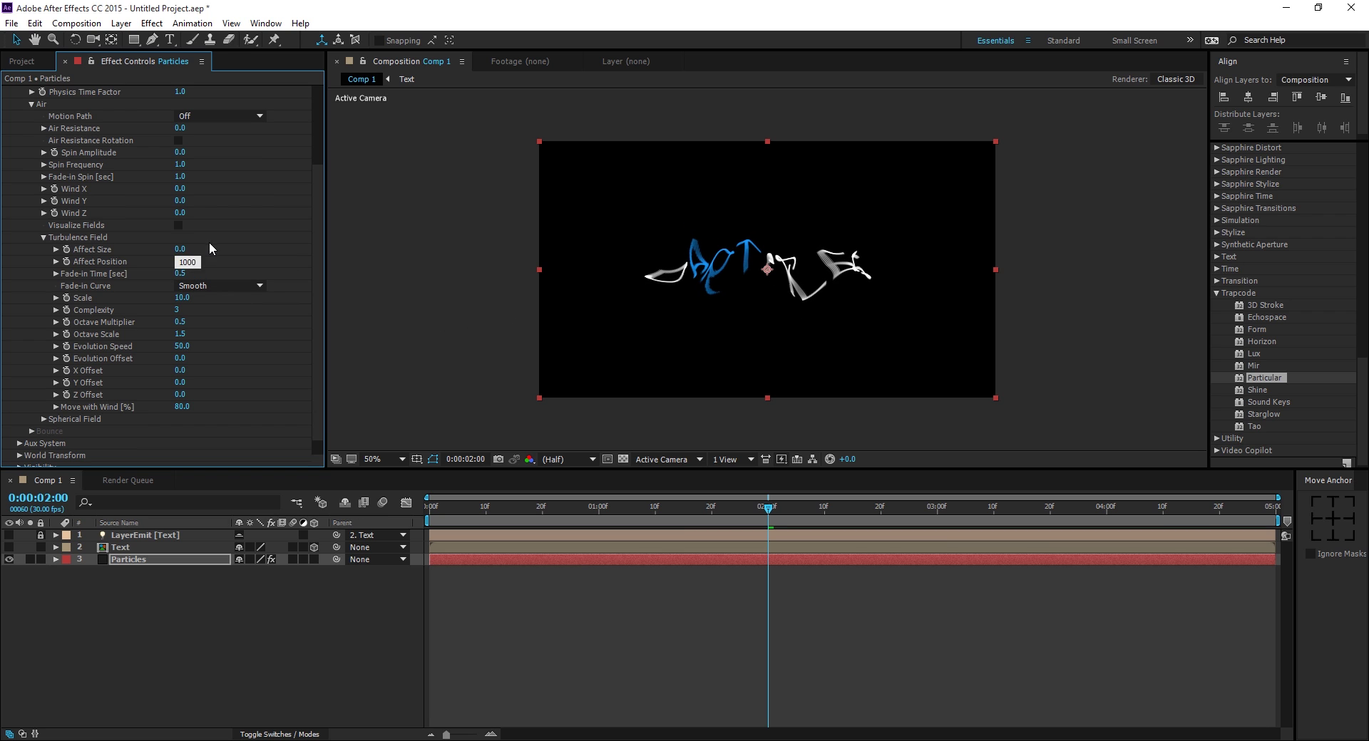
pyautogui.press('Return')
# Step: Set the Spin Amplitude in the Air physics settings to 20
pyautogui.scroll(3, 211, 242)
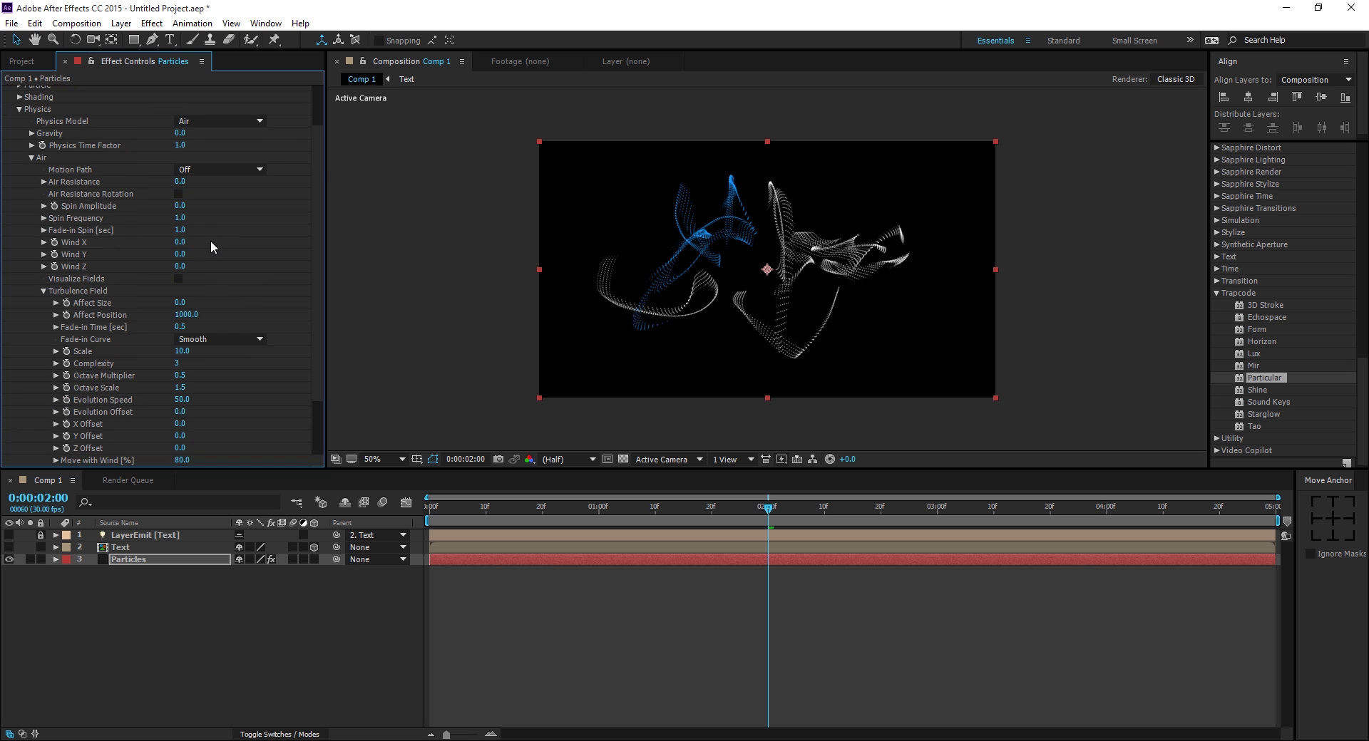
pyautogui.moveTo(182, 206); pyautogui.dragTo(193, 215)
pyautogui.click(186, 210)
pyautogui.write('20')
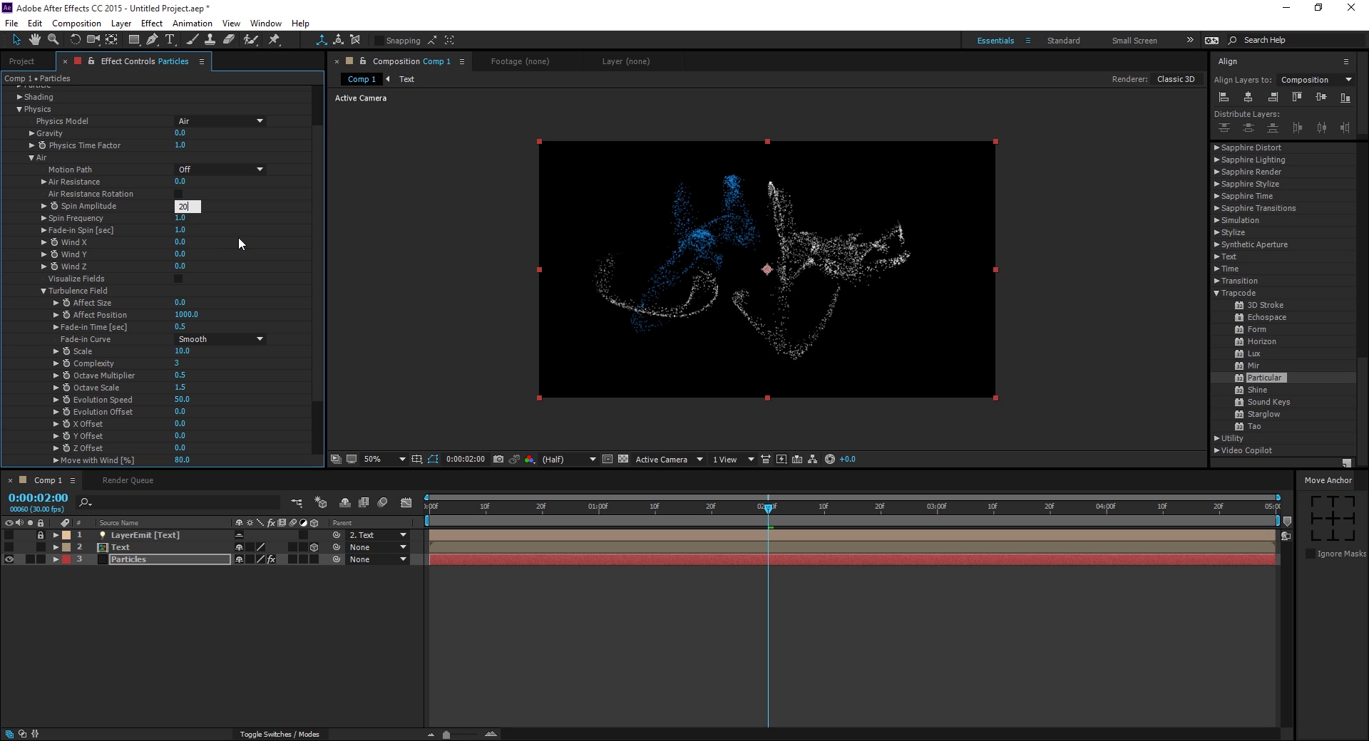
pyautogui.press('Return')
# Step: Set the turbulence field's Evolution Speed to 20, Complexity to 1 and Evolution Offset to -30
pyautogui.scroll(-2, 246, 247)
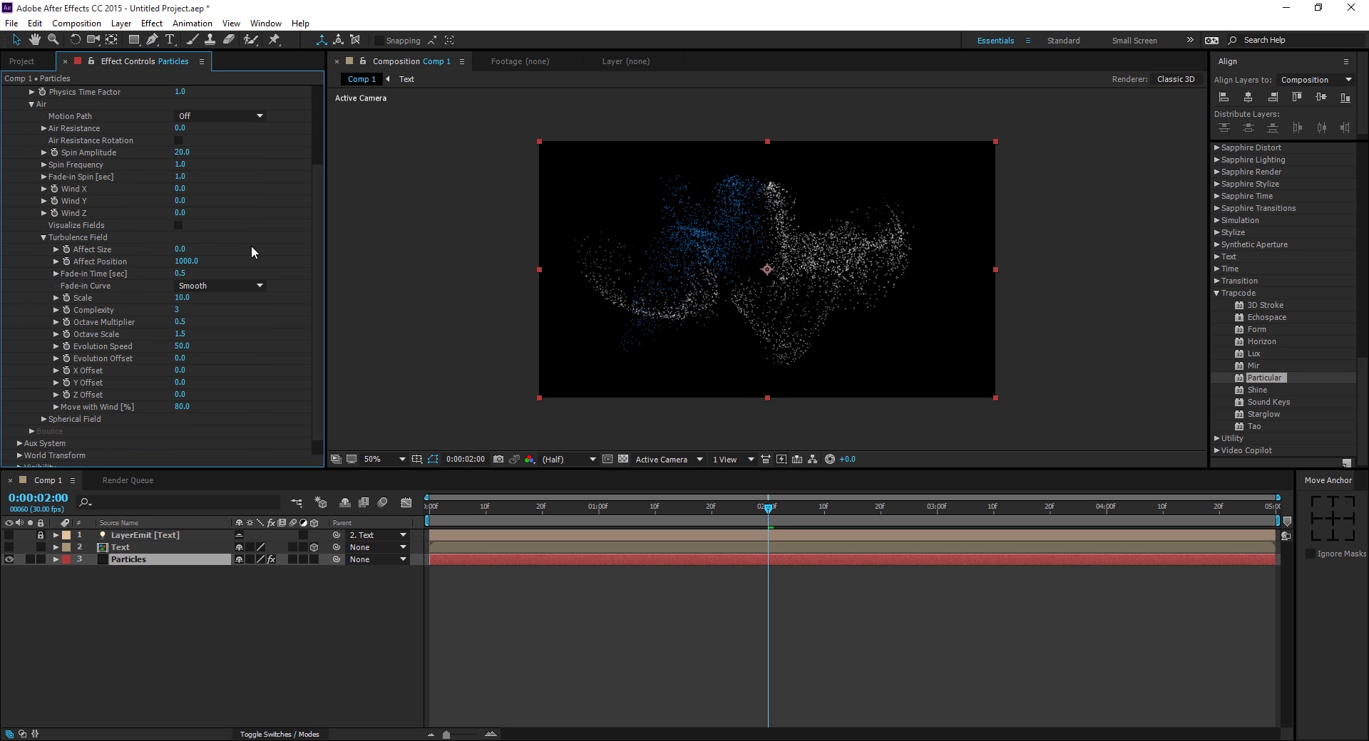
pyautogui.click(187, 346)
pyautogui.write('20')
pyautogui.press('Return')
pyautogui.click(181, 311)
pyautogui.write('1')
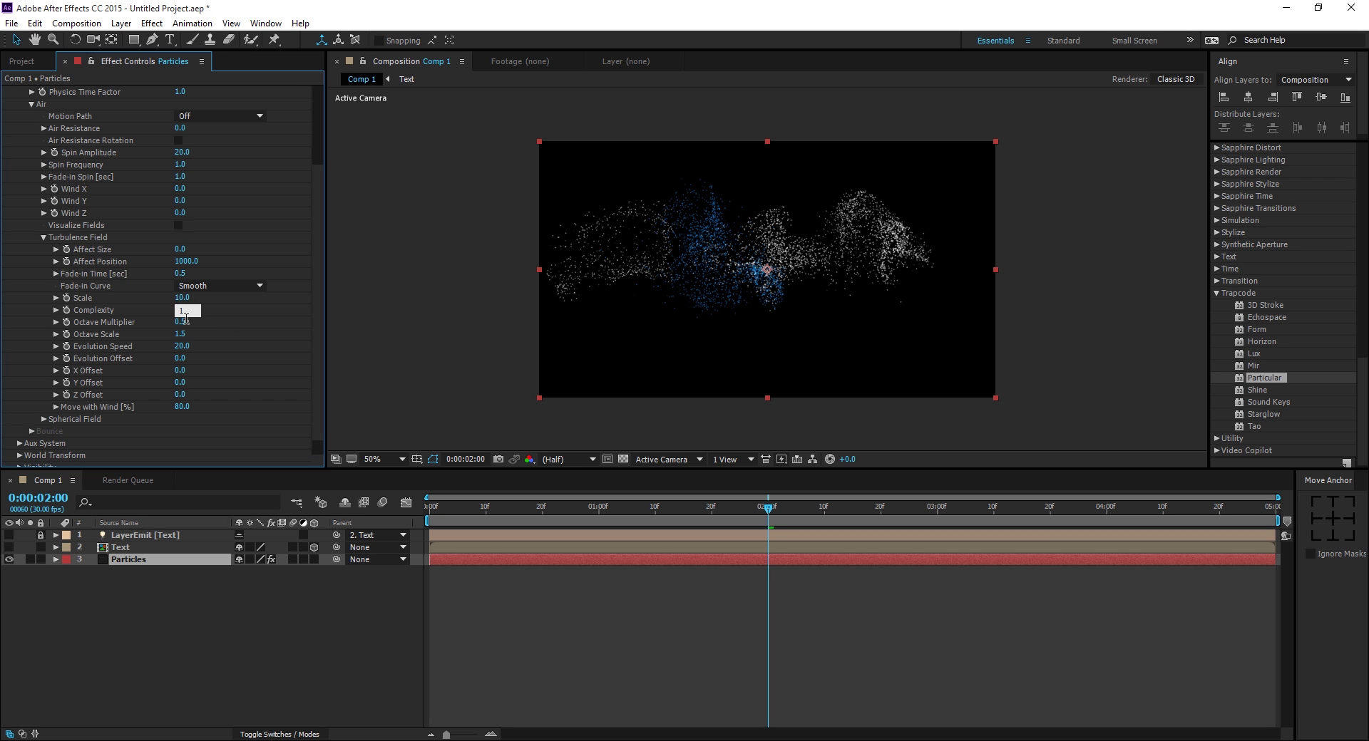
pyautogui.press('Return')
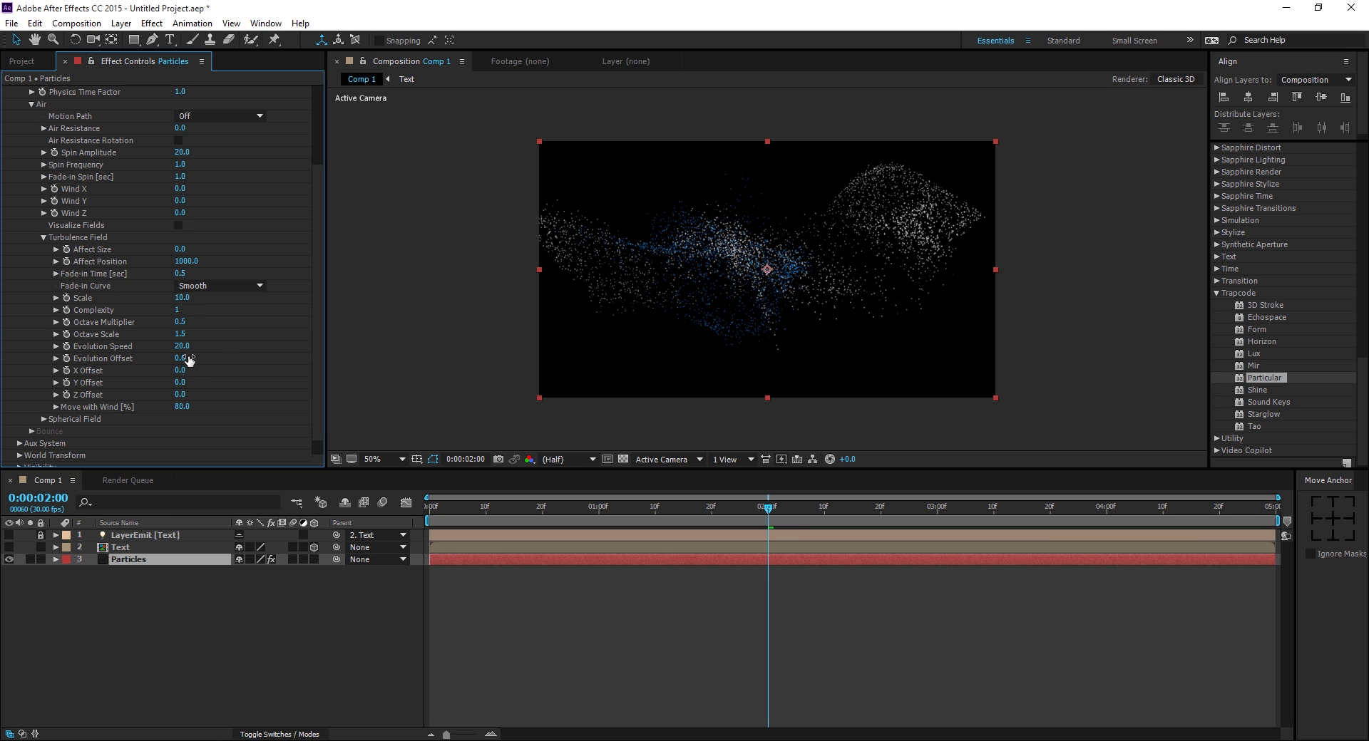
pyautogui.moveTo(189, 360); pyautogui.dragTo(191, 362)
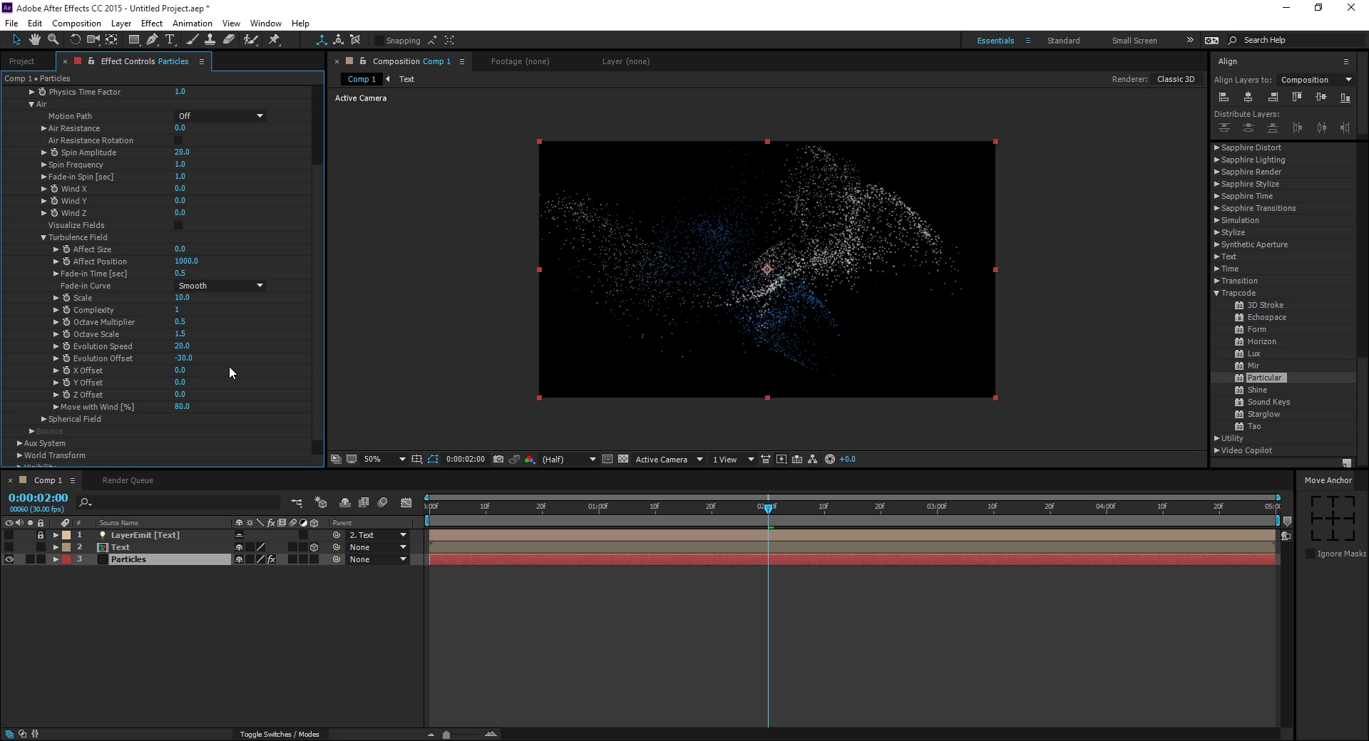
# Step: Add keyframes for Affect Position and Spin Amplitude at 0:00:02:00 and reveal the Particles layer's keyframed properties
pyautogui.click(67, 262)
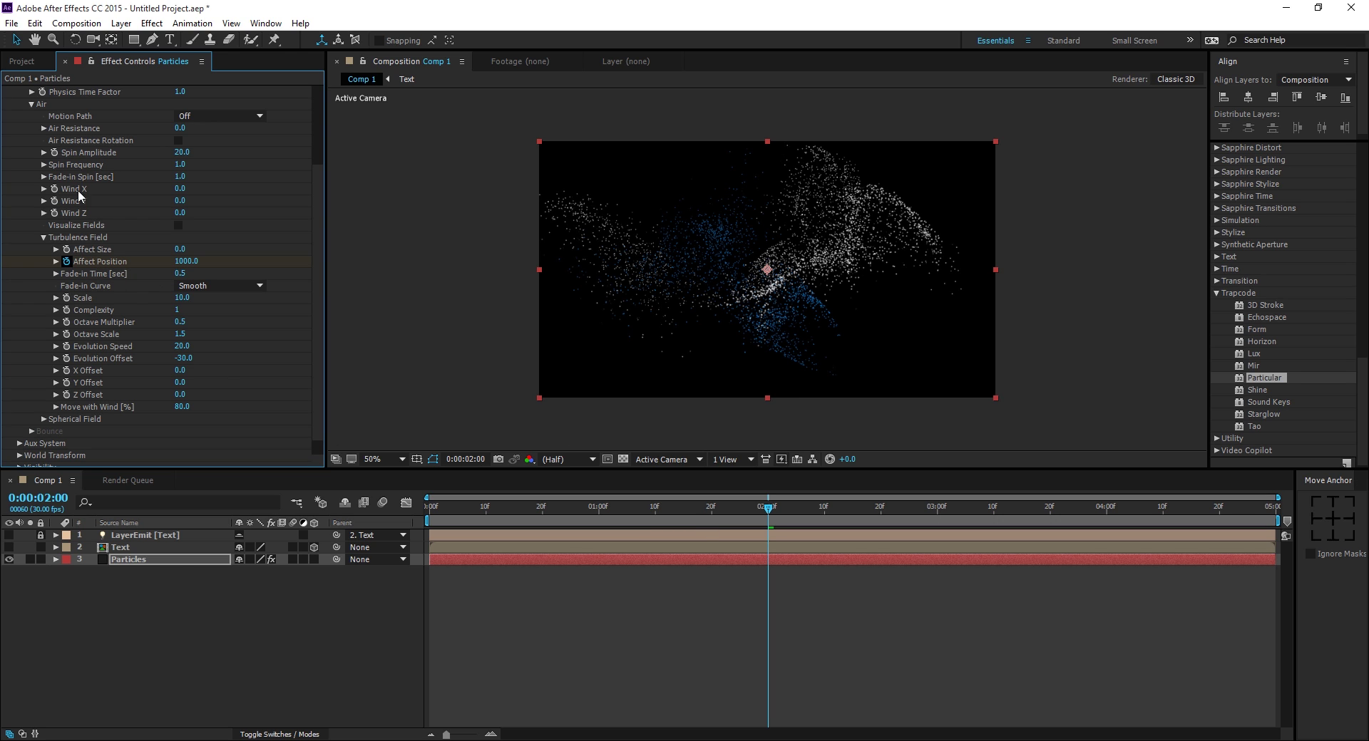
pyautogui.click(55, 152)
pyautogui.click(153, 559)
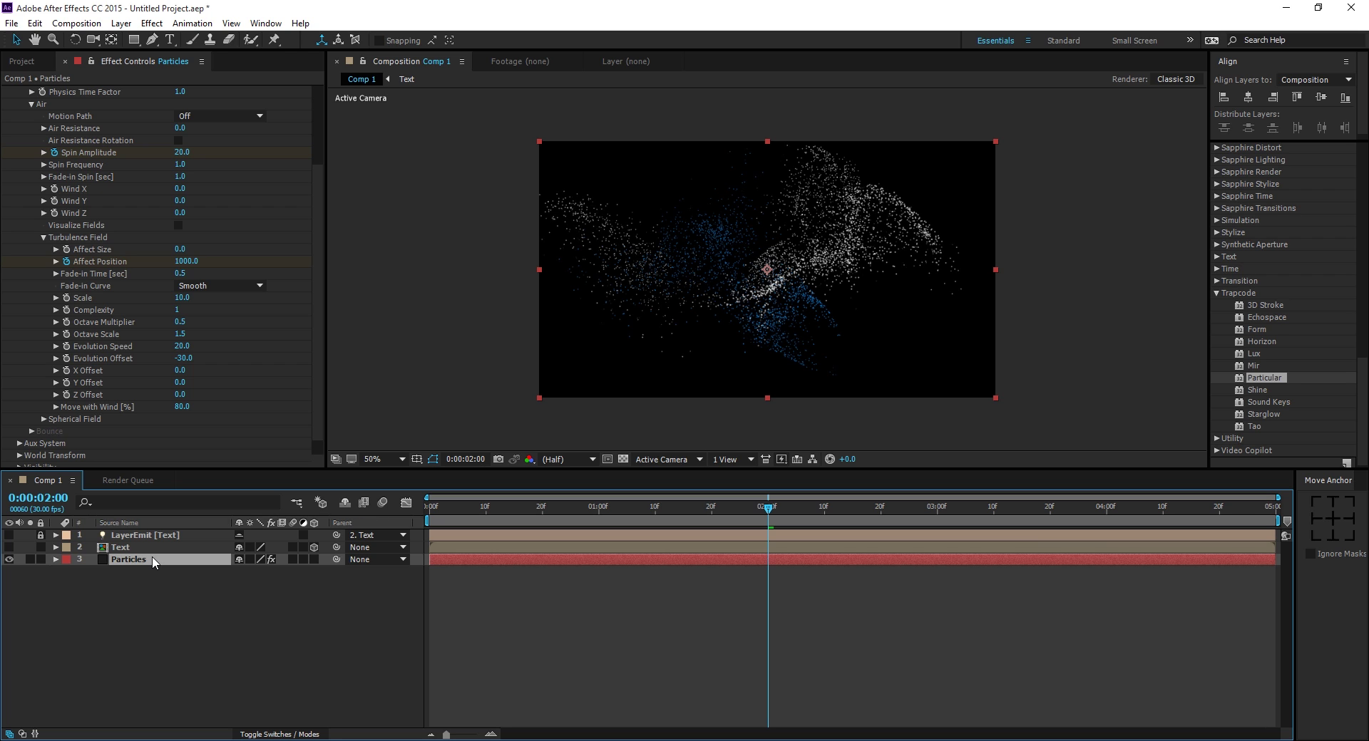
pyautogui.press('u')
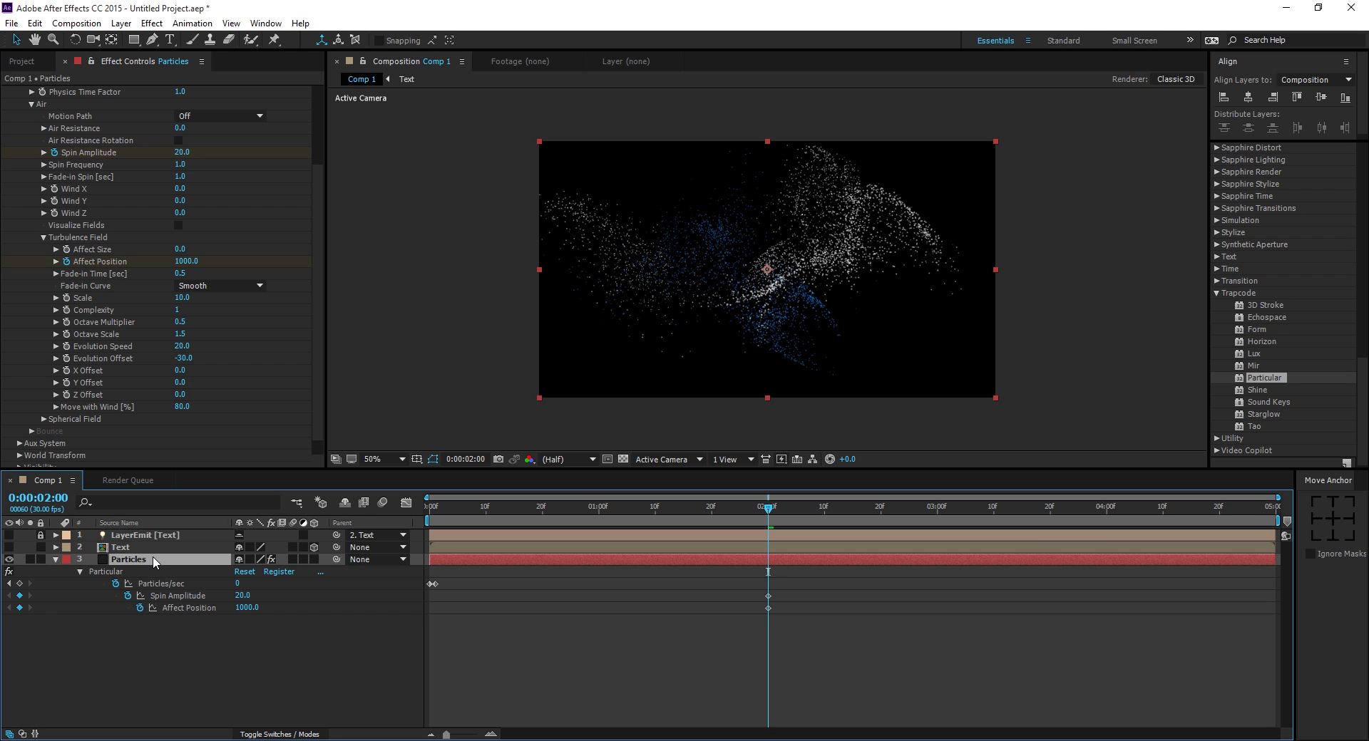
# Step: At 0:00:01:00, set the Particles layer's Spin Amplitude and Affect Position both to 0
pyautogui.click(597, 507)
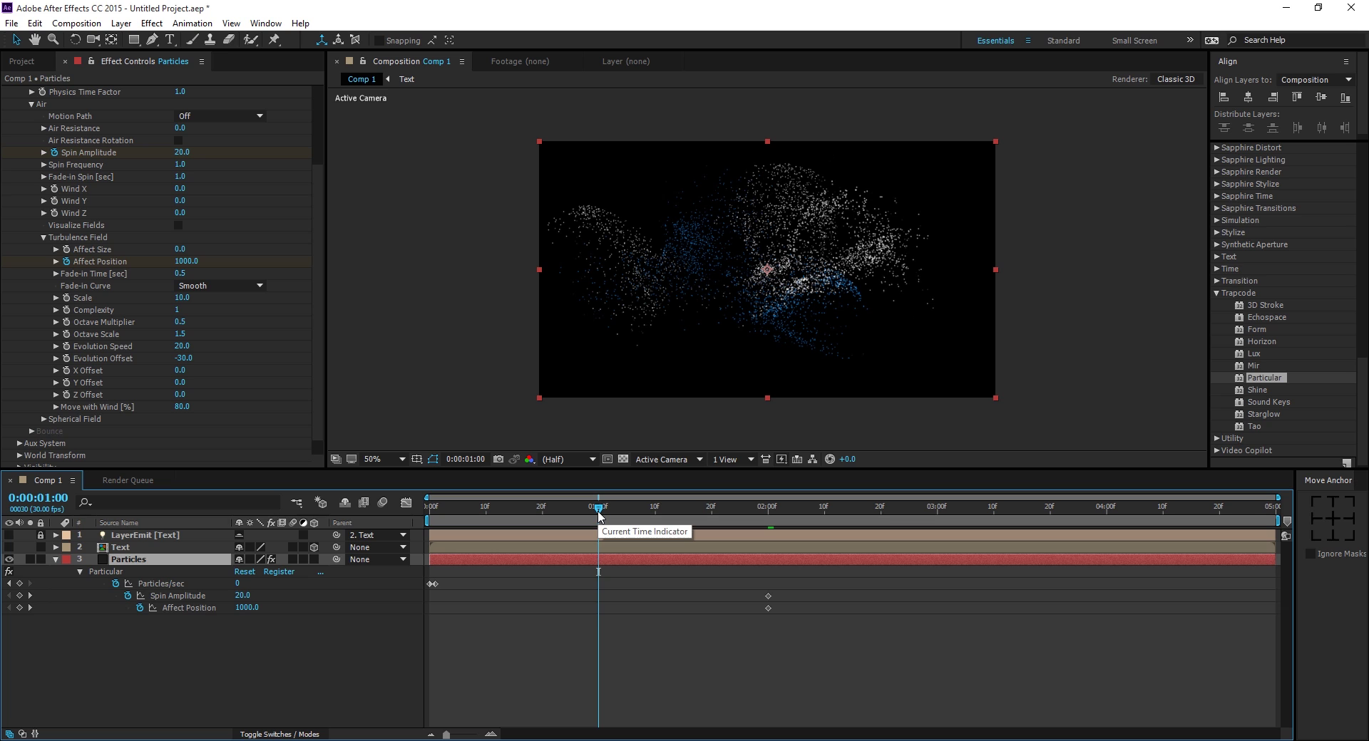
pyautogui.click(182, 153)
pyautogui.write('0')
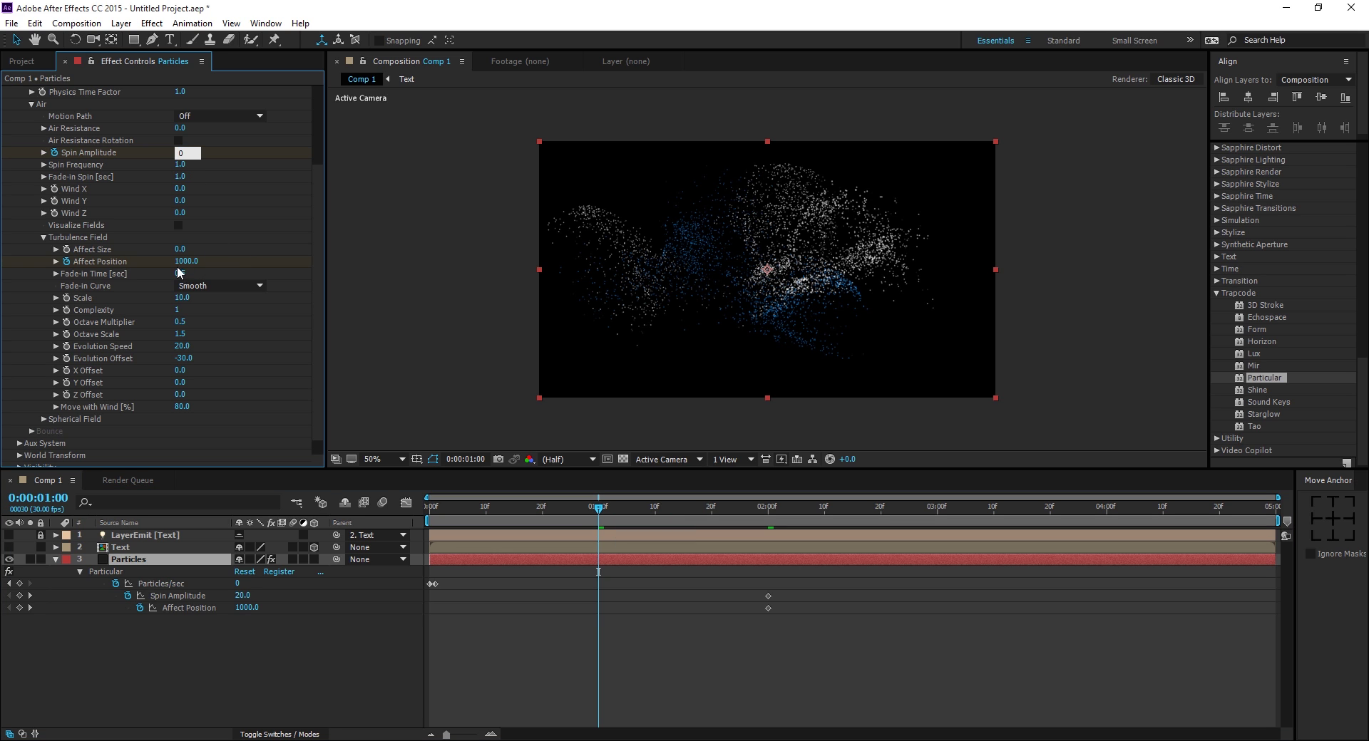
pyautogui.click(183, 261)
pyautogui.write('0')
pyautogui.press('Return')
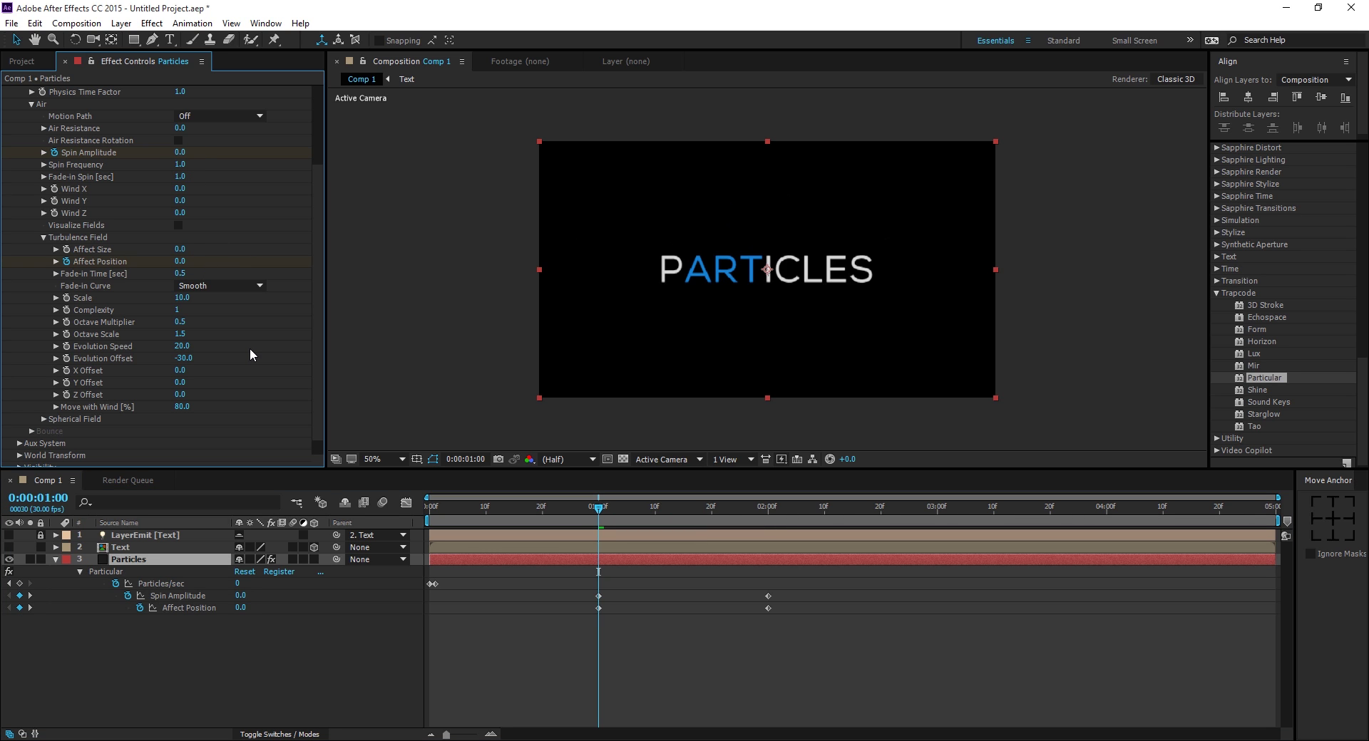
# Step: Move the second Spin Amplitude keyframe to 0:00:01:10 and preview the dispersion from about one second
pyautogui.click(653, 507)
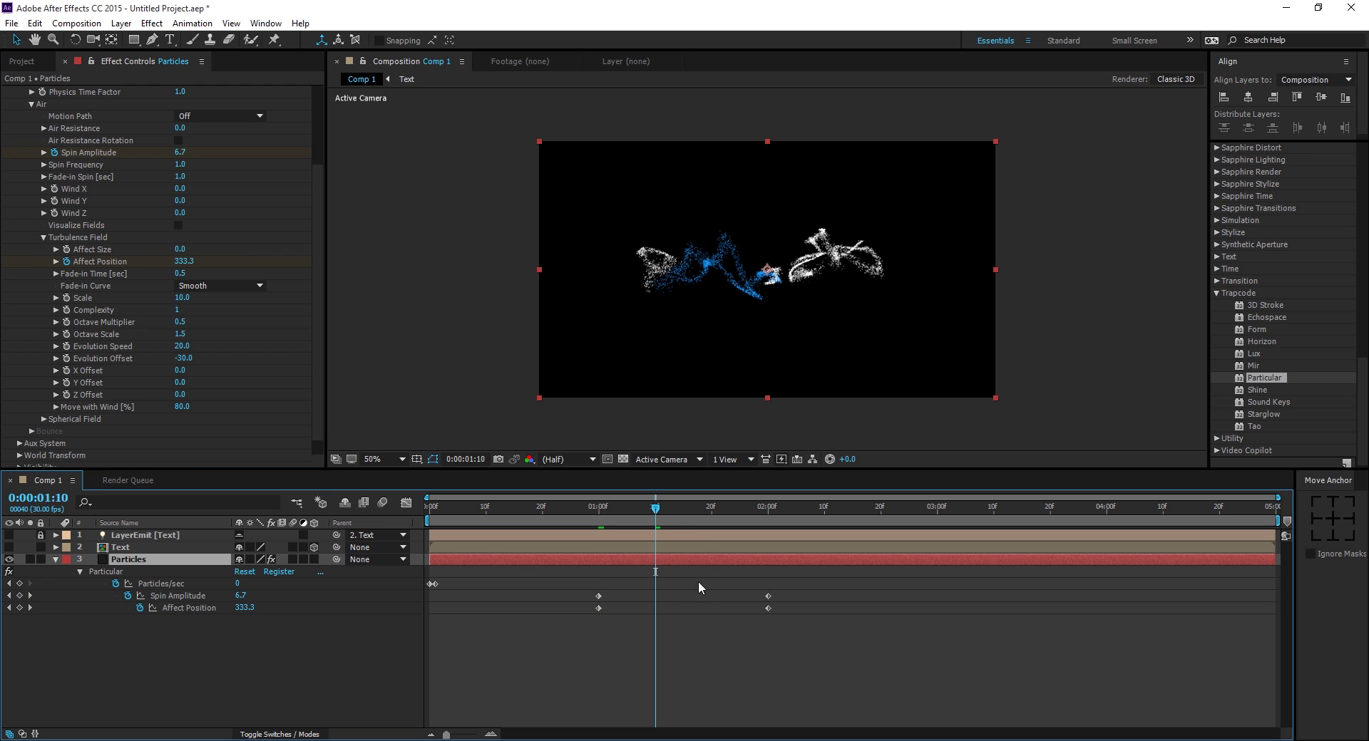
pyautogui.moveTo(768, 596); pyautogui.dragTo(655, 596)
pyautogui.moveTo(848, 507); pyautogui.dragTo(598, 509)
pyautogui.press('space')
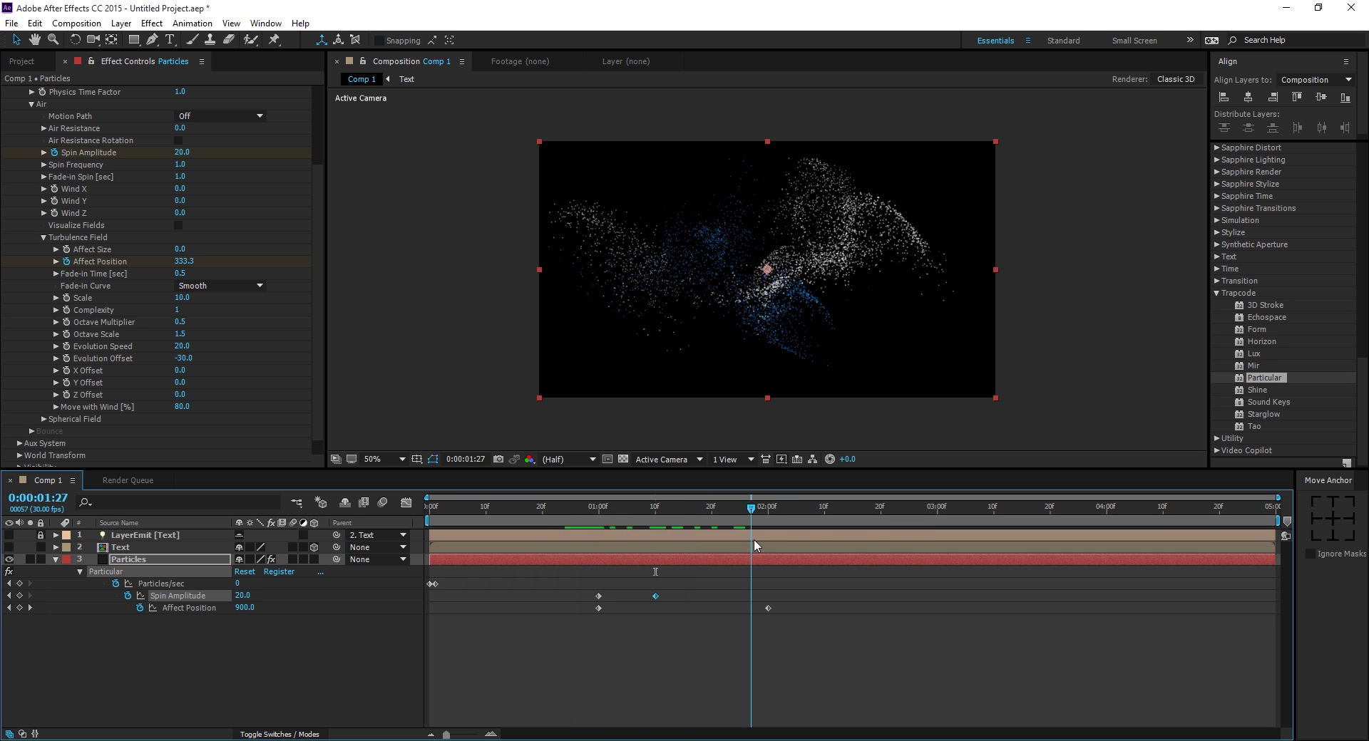
pyautogui.press('space')
# Step: At 0:00:03:00, set Spin Amplitude and Affect Position back to 0
pyautogui.click(188, 152)
pyautogui.click(186, 261)
pyautogui.write('0')
pyautogui.press('Return')
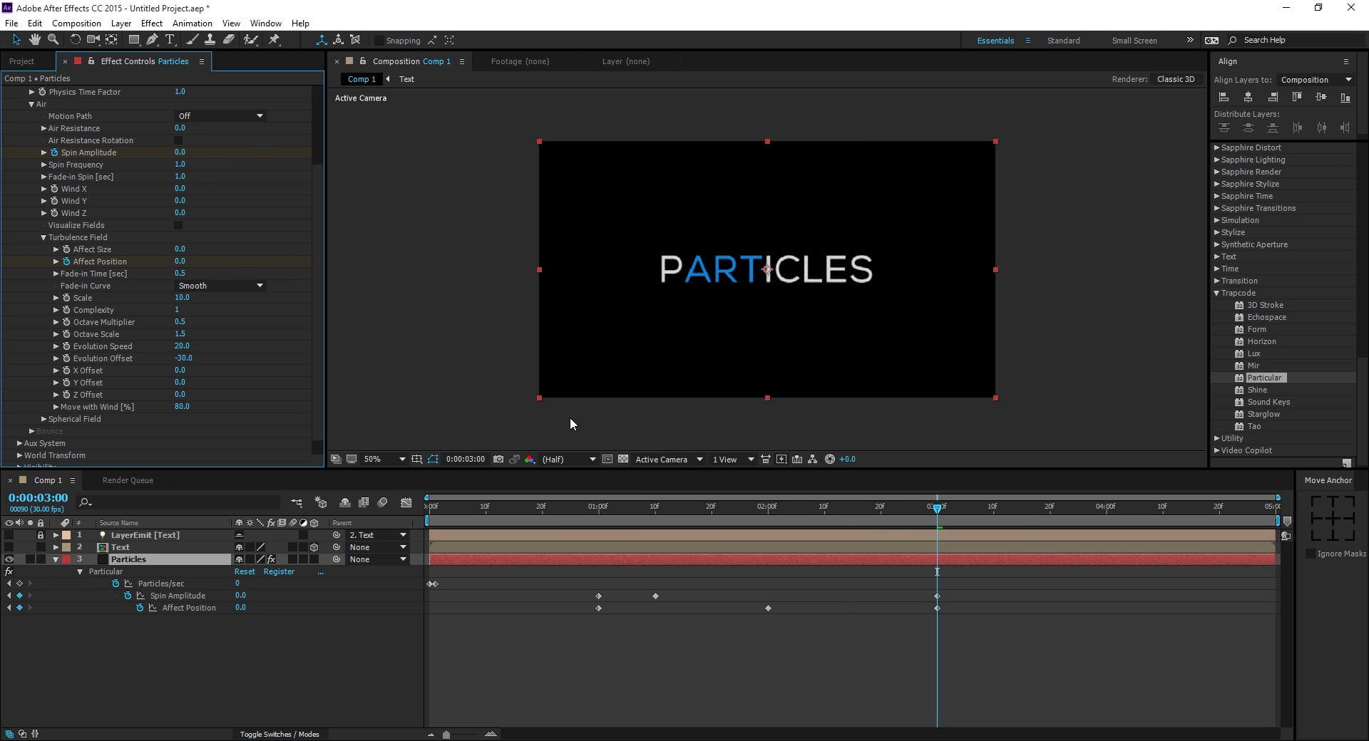
# Step: Copy the Spin Amplitude keyframe at 0:00:01:10 and paste it at 0:00:02:20
pyautogui.moveTo(888, 508); pyautogui.dragTo(881, 515)
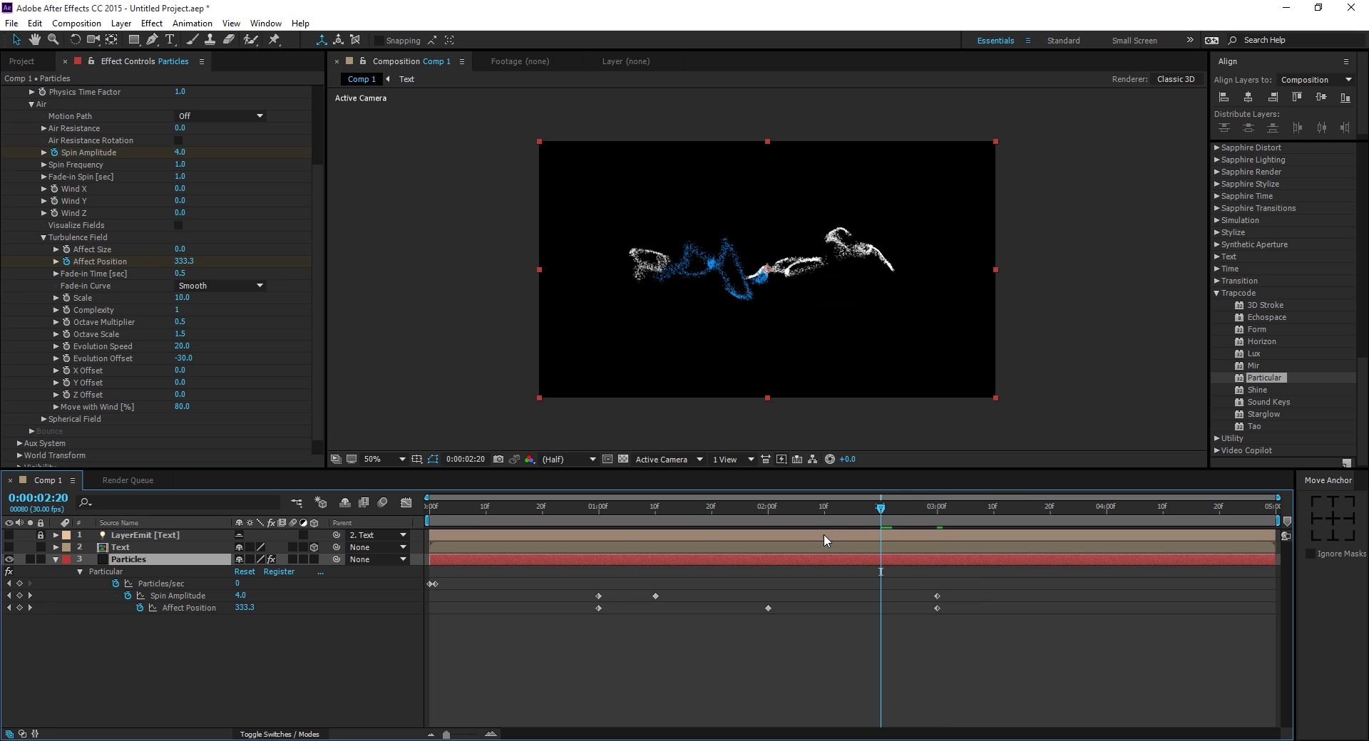
pyautogui.moveTo(641, 583); pyautogui.dragTo(662, 598)
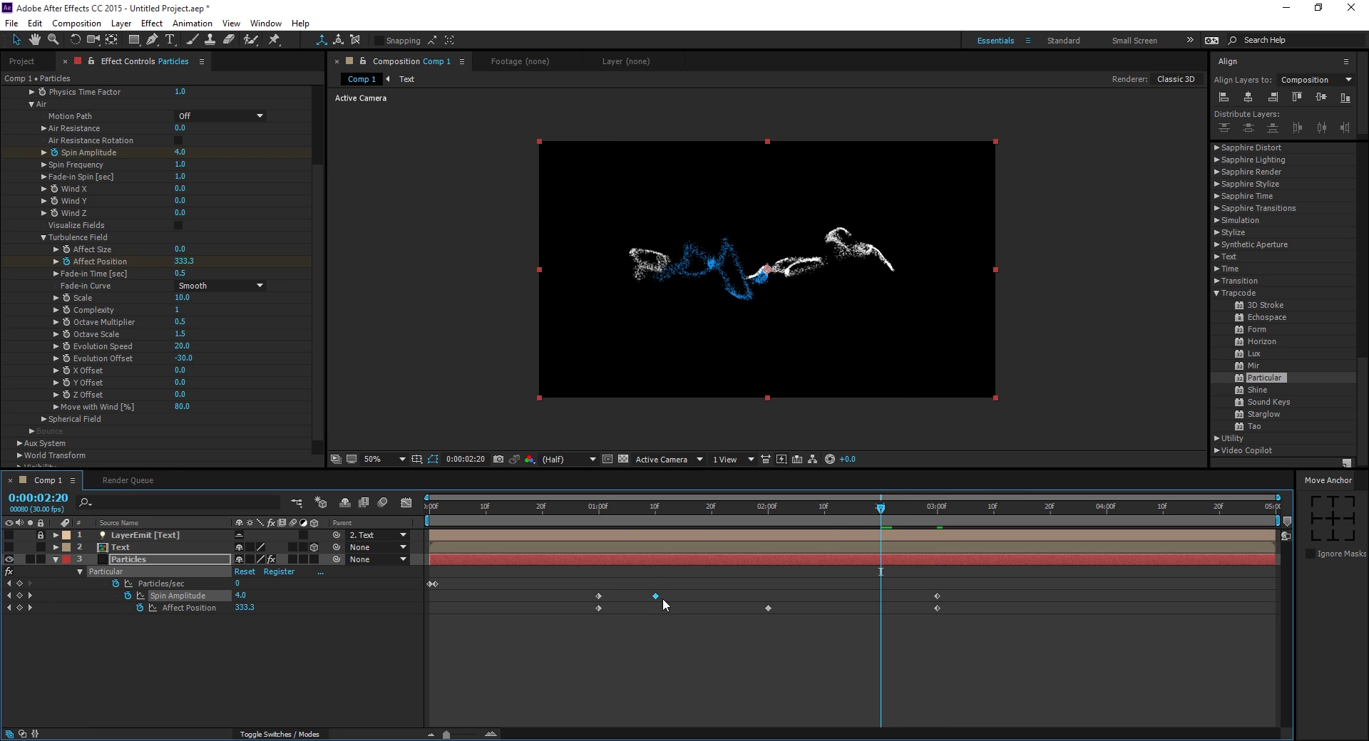
pyautogui.hotkey('ctrl', 'c')
pyautogui.hotkey('ctrl', 'v')
pyautogui.click(620, 624)
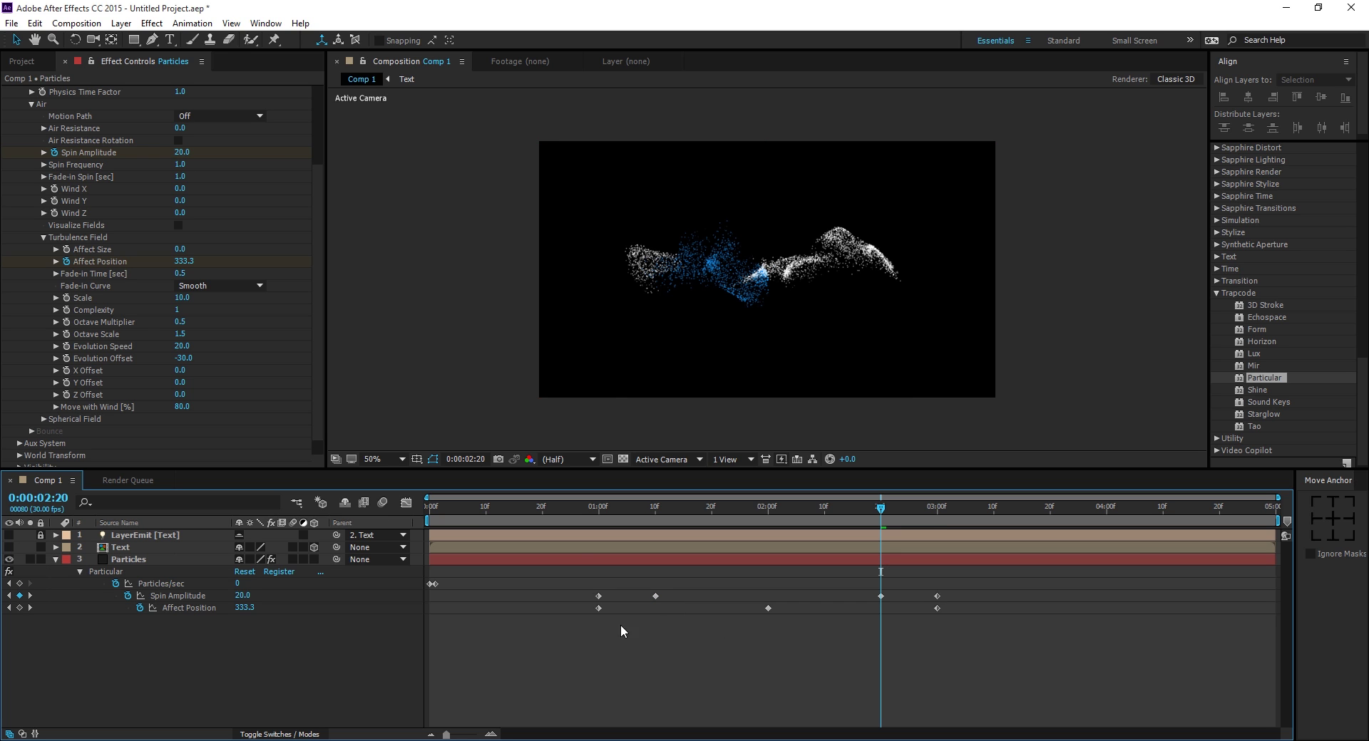
# Step: Apply Easy Ease to all Spin Amplitude and Affect Position keyframes and scrub through the animation
pyautogui.moveTo(562, 506); pyautogui.dragTo(942, 562)
pyautogui.moveTo(578, 639); pyautogui.dragTo(973, 583)
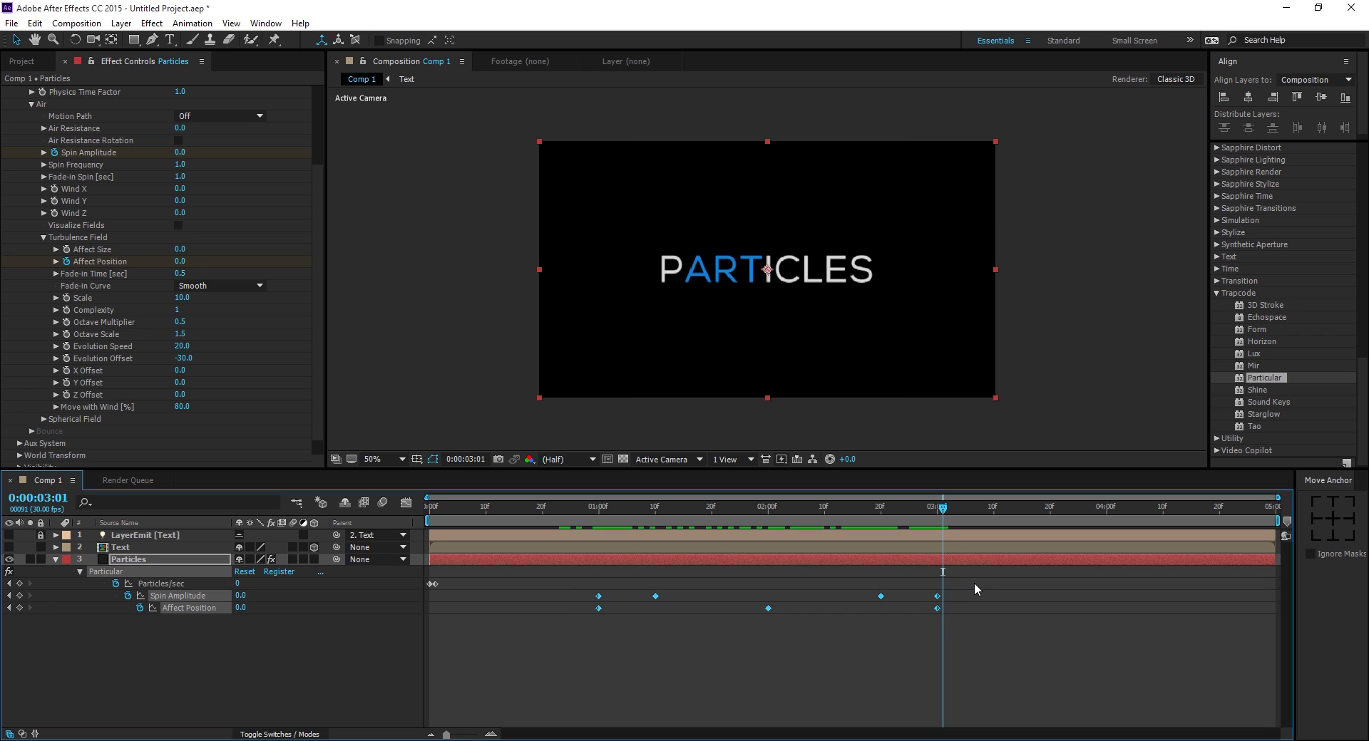
pyautogui.press('F9')
pyautogui.moveTo(590, 548); pyautogui.dragTo(981, 560)
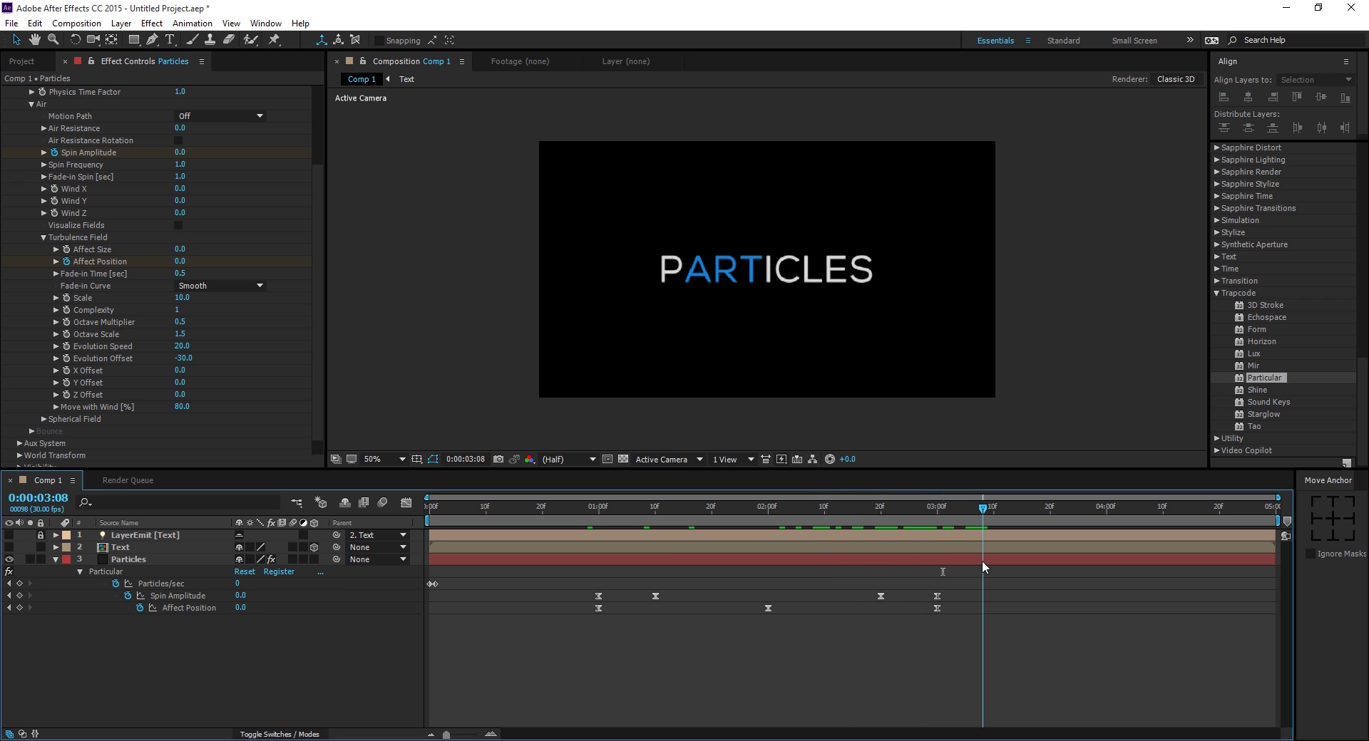
# Step: Collapse the Particles layer, open the Text composition, duplicate the PARTICLES text layer and hide the original
pyautogui.click(57, 559)
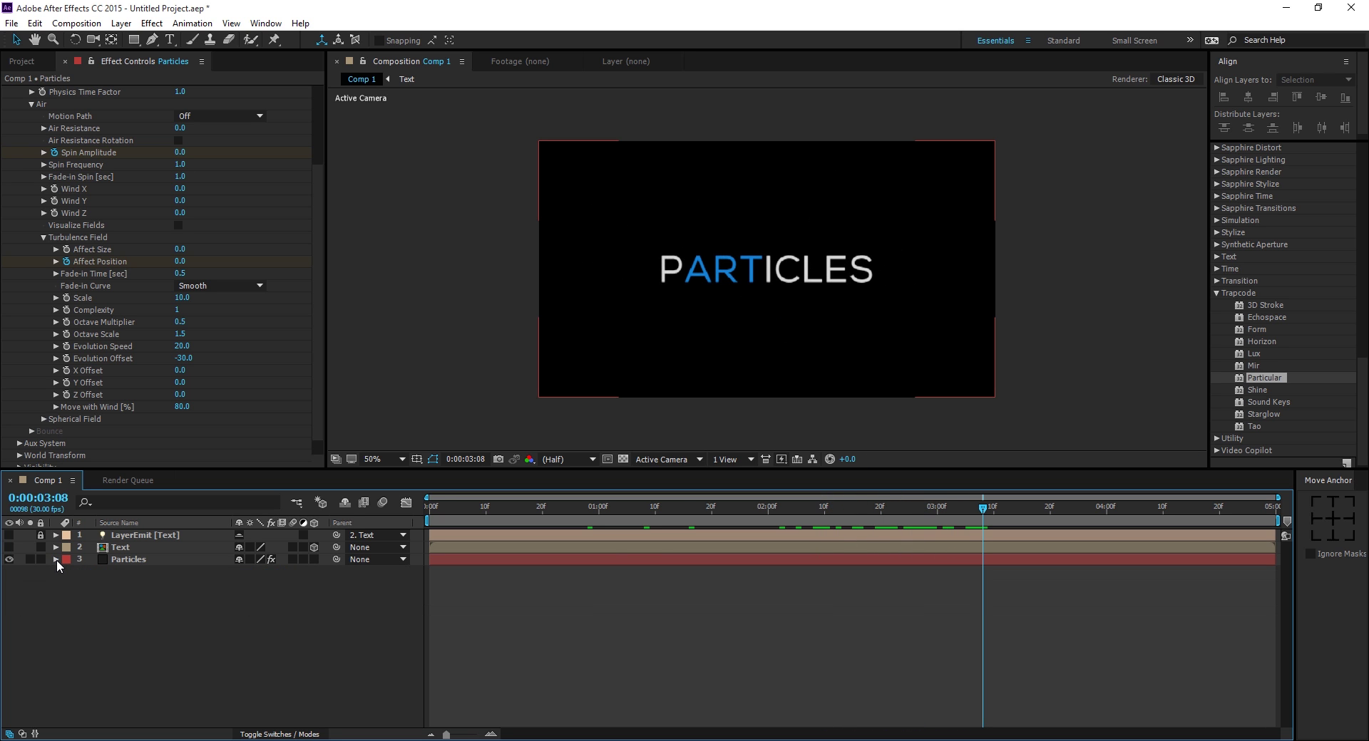
pyautogui.doubleClick(158, 545)
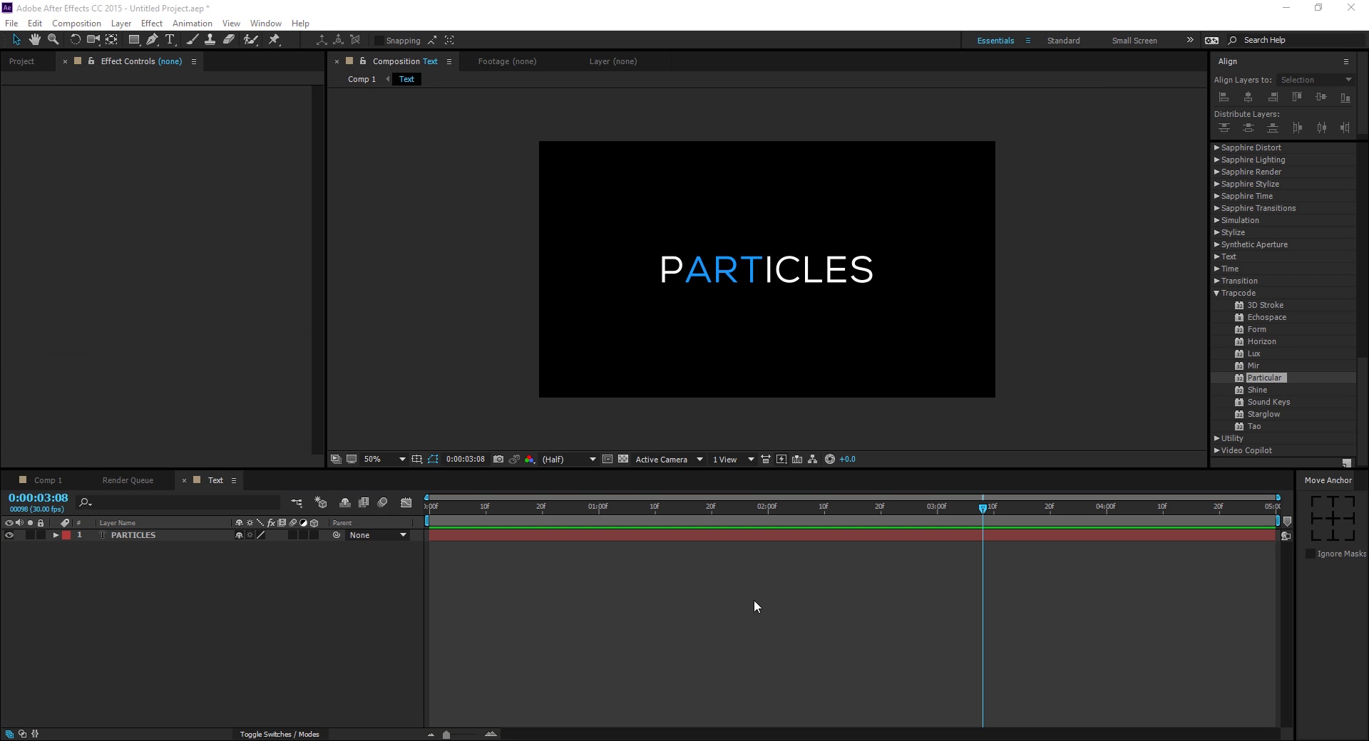
pyautogui.click(144, 534)
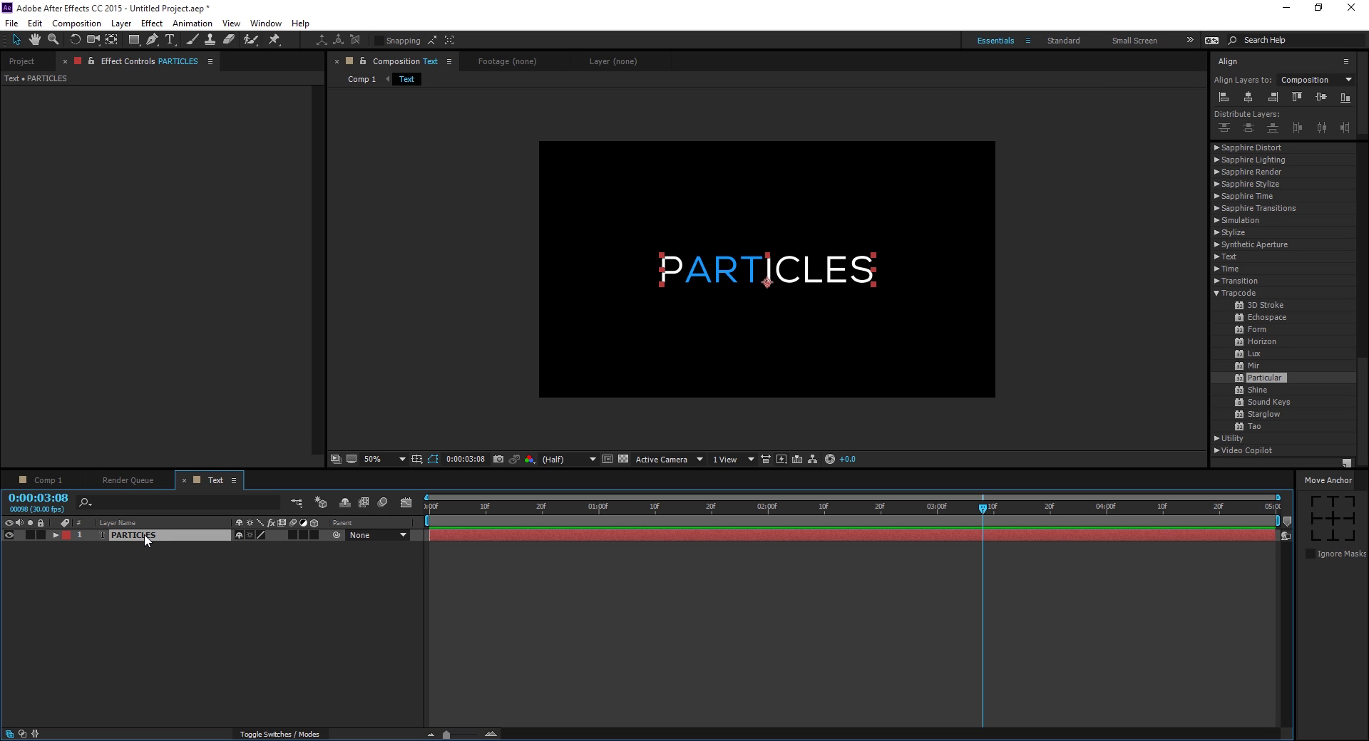
pyautogui.hotkey('ctrl', 'd')
pyautogui.click(5, 559)
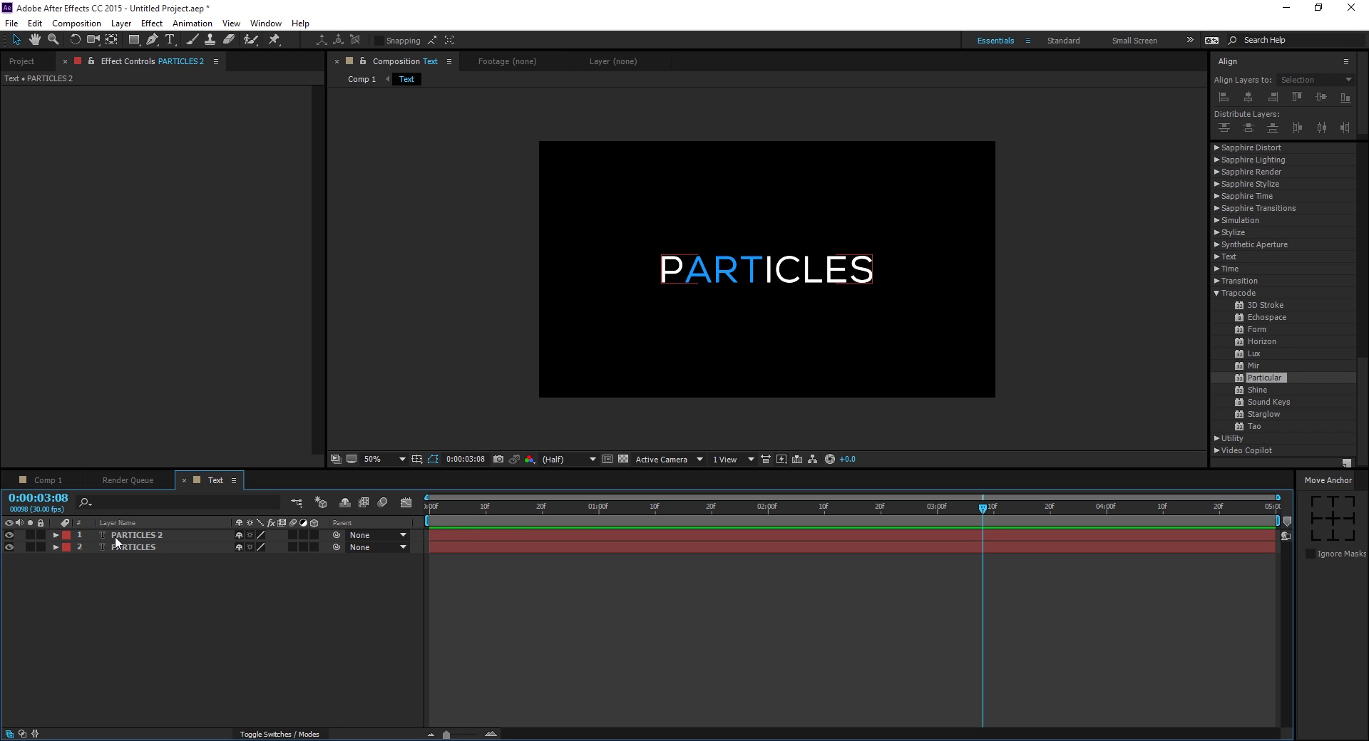
pyautogui.click(9, 547)
# Step: Replace the duplicated text layer's wording with MORPHING
pyautogui.doubleClick(137, 535)
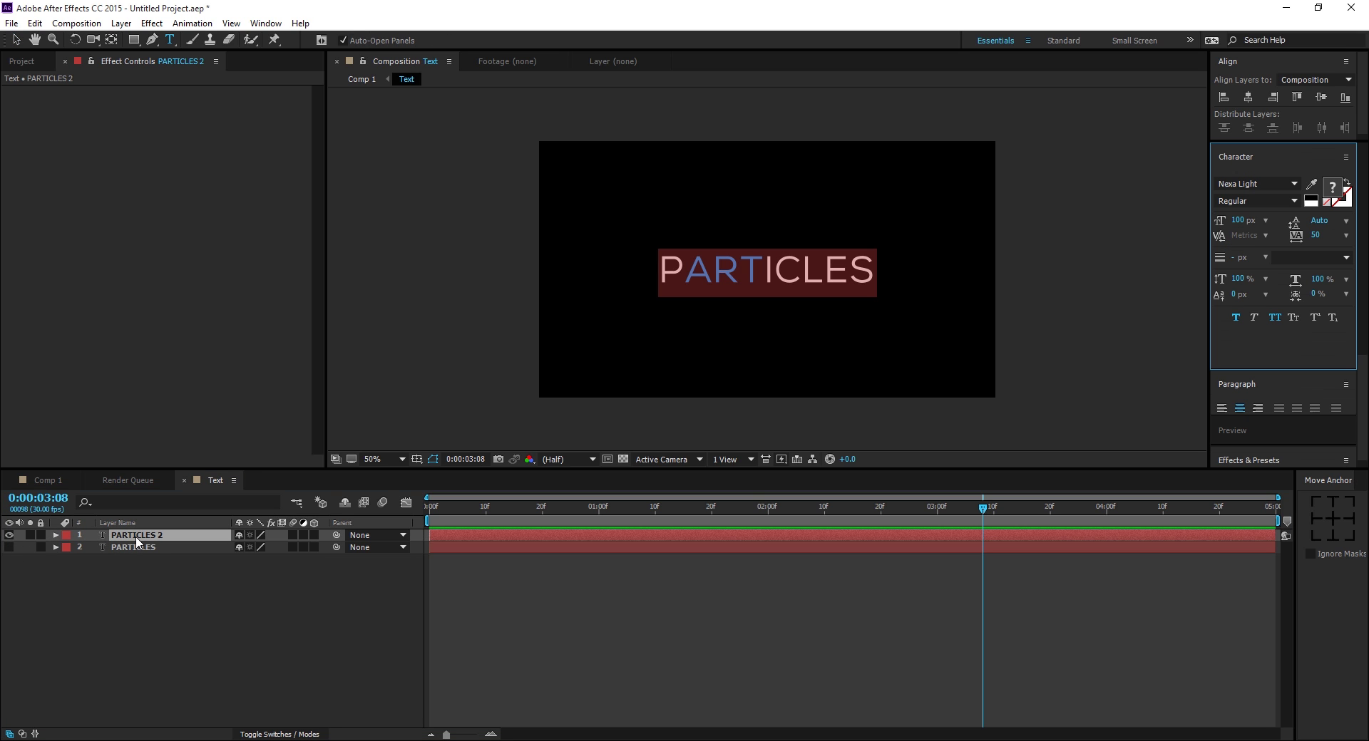
pyautogui.write('M')
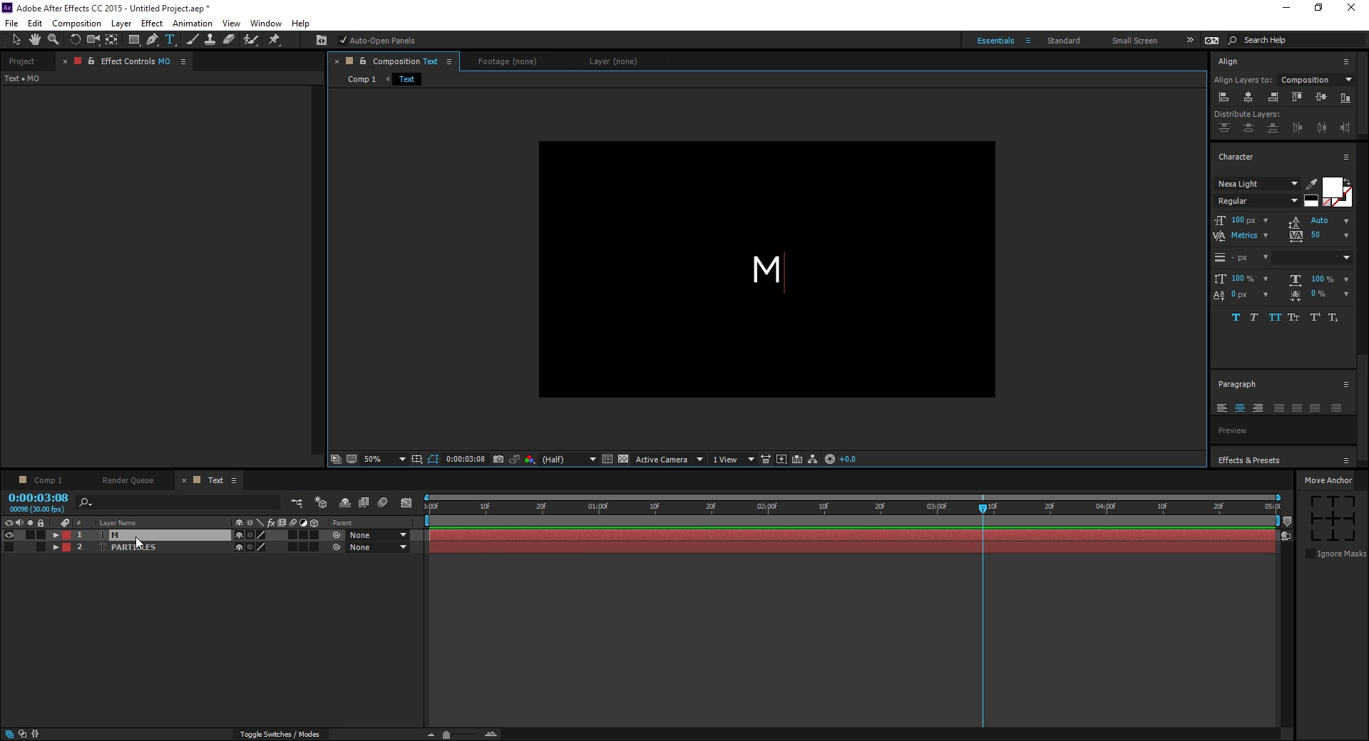
pyautogui.write('ORPHING')
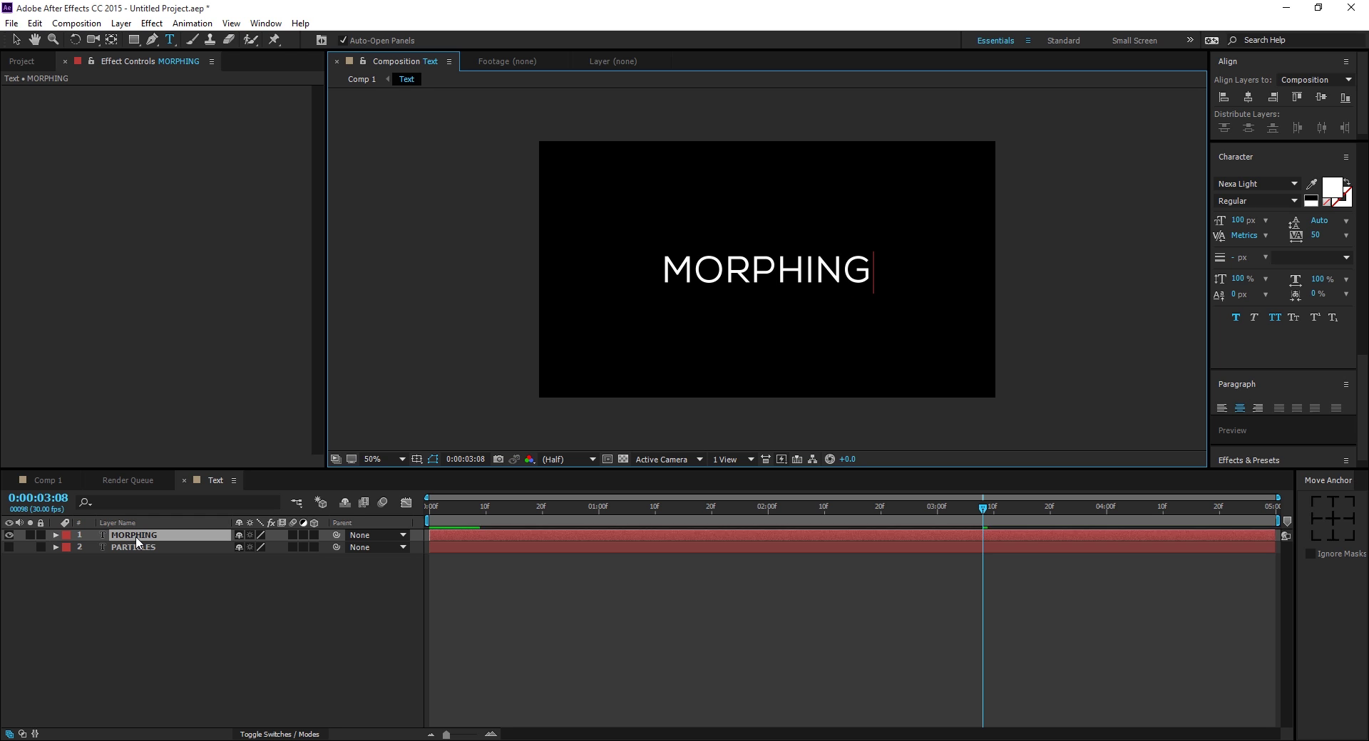
pyautogui.click(266, 618)
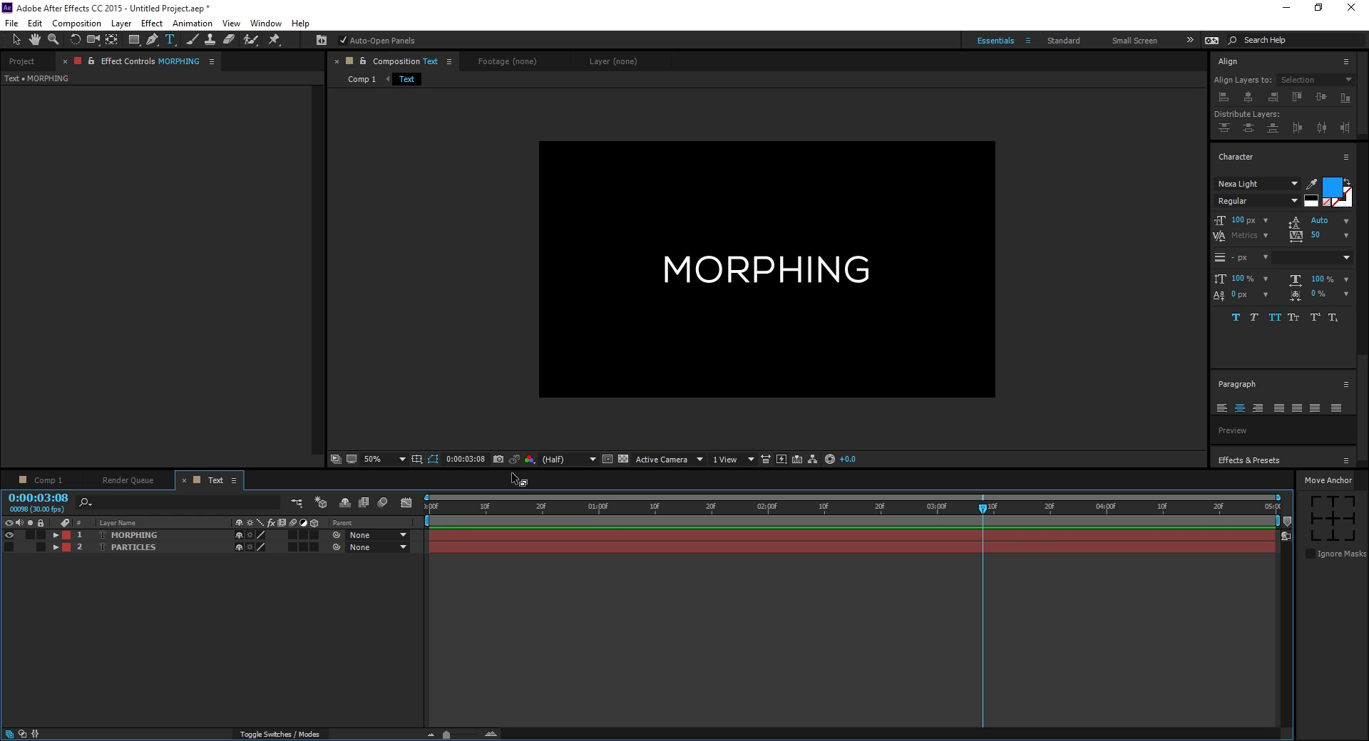
# Step: Change the fill color of the letters MORP to orange FF8A2C
pyautogui.moveTo(691, 274); pyautogui.dragTo(661, 280)
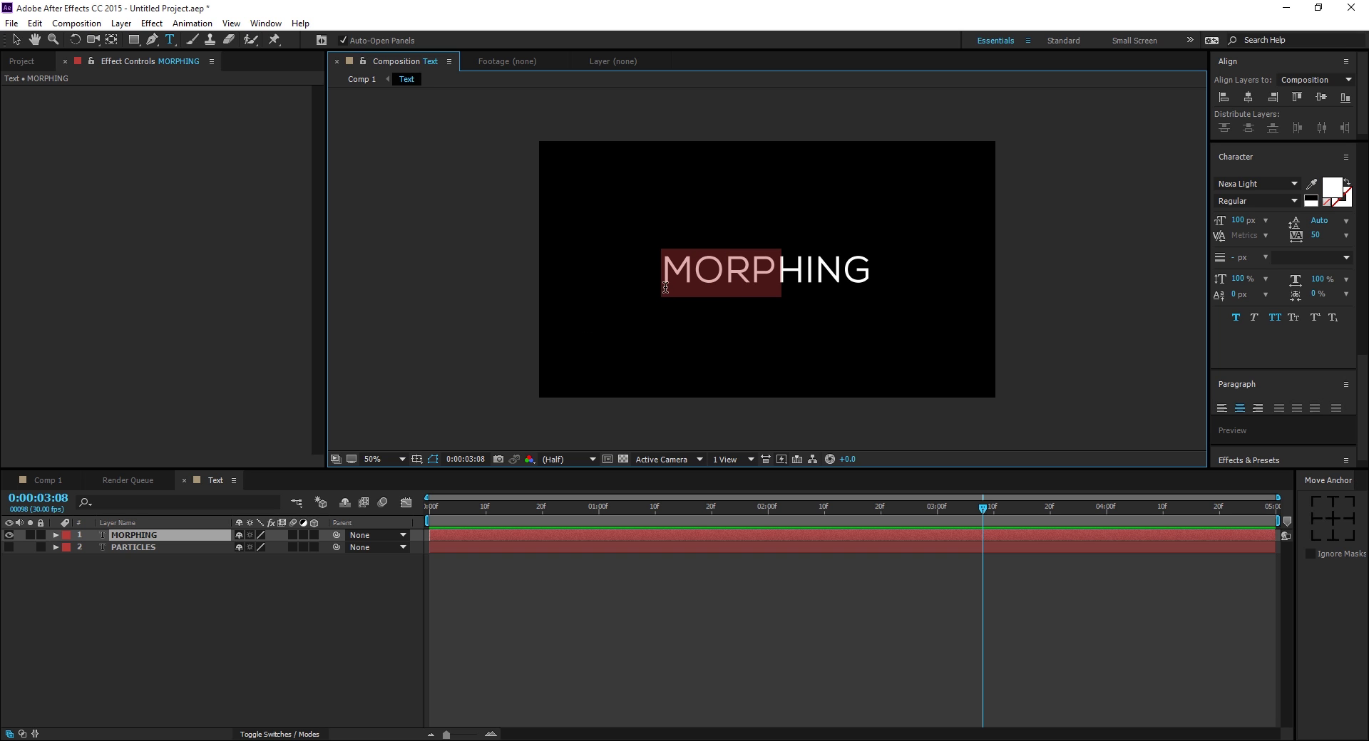
pyautogui.click(1340, 192)
pyautogui.moveTo(1067, 539); pyautogui.dragTo(1061, 561)
pyautogui.click(1013, 391)
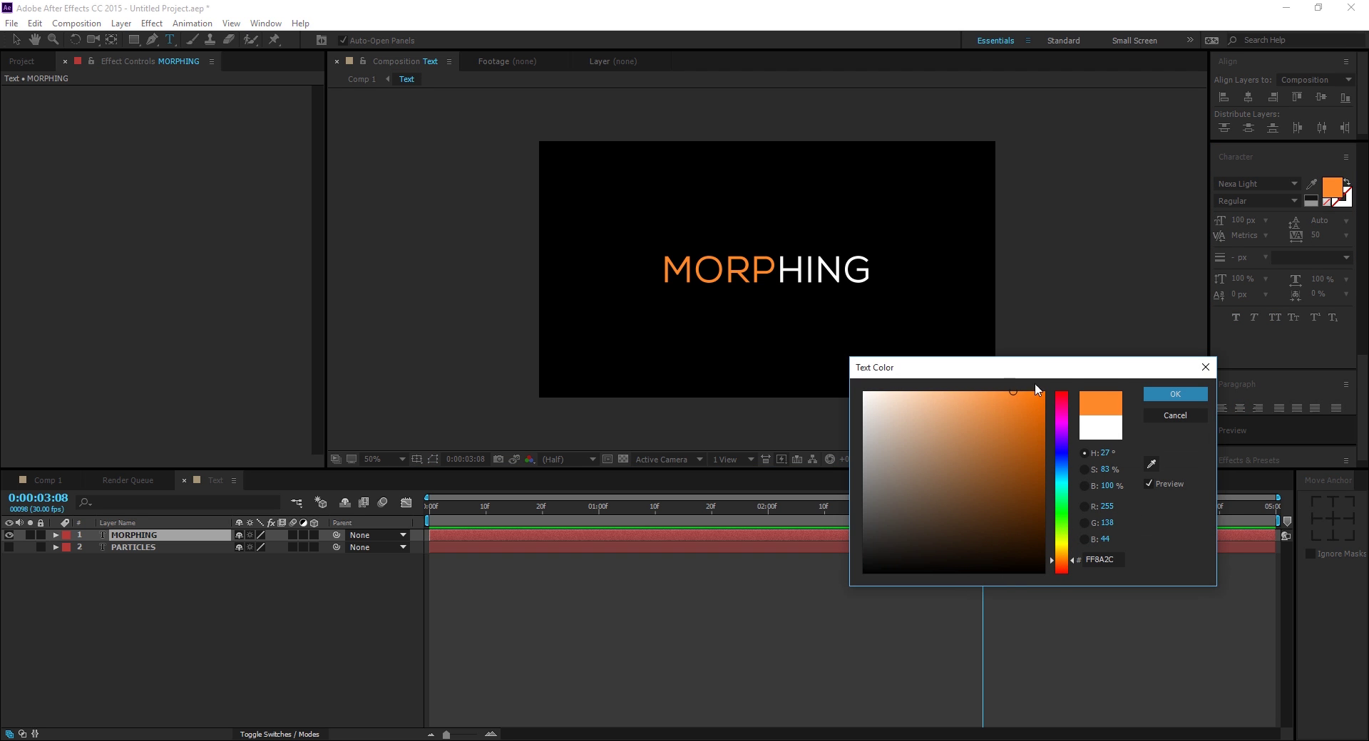
pyautogui.click(1169, 394)
pyautogui.click(656, 581)
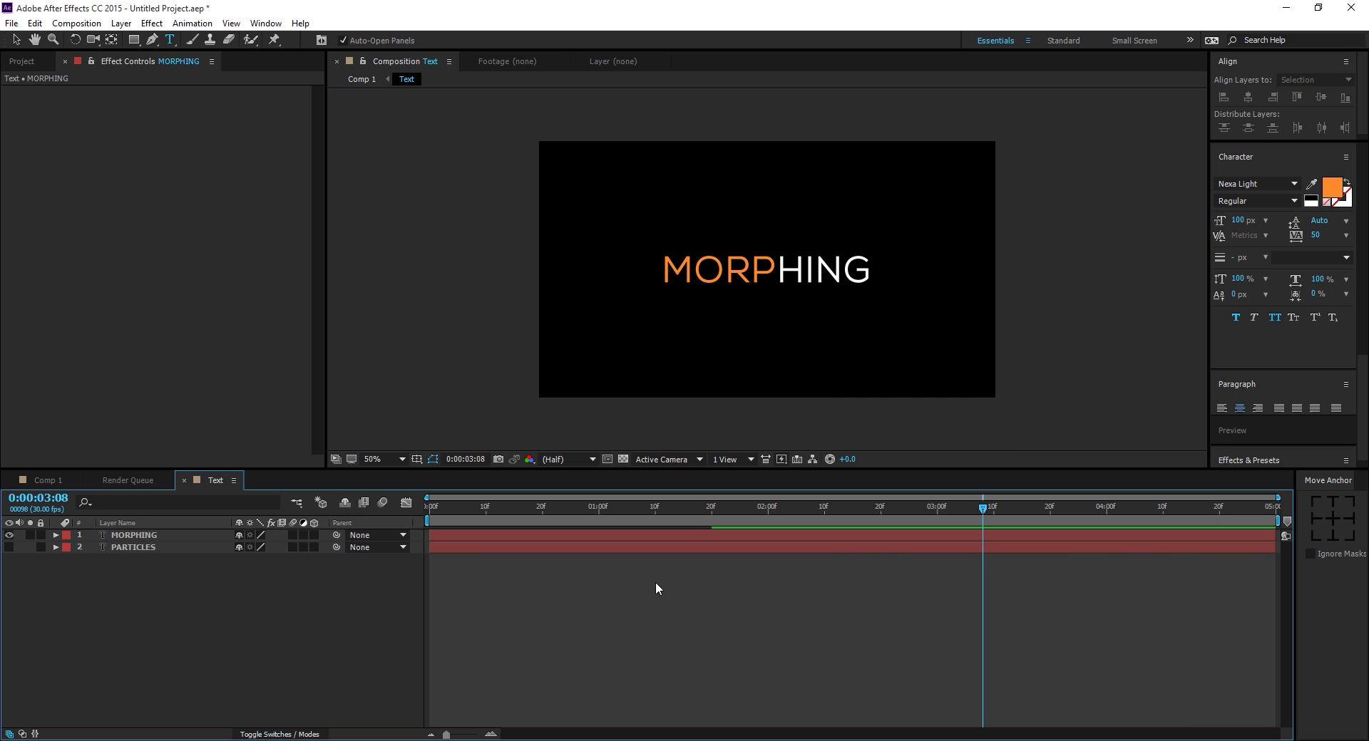
# Step: Show the PARTICLES layer again and add 100% Opacity keyframes to both text layers at 0:00:02:00
pyautogui.click(10, 548)
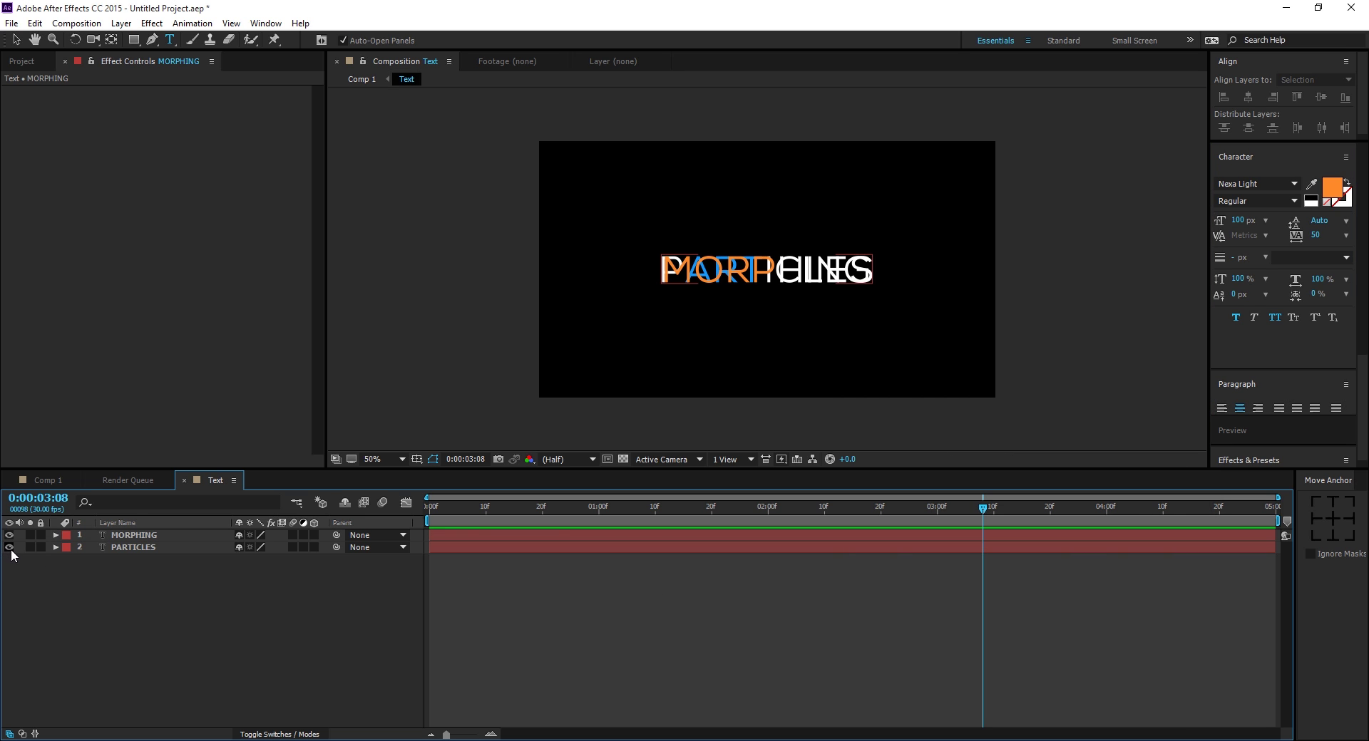
pyautogui.click(767, 511)
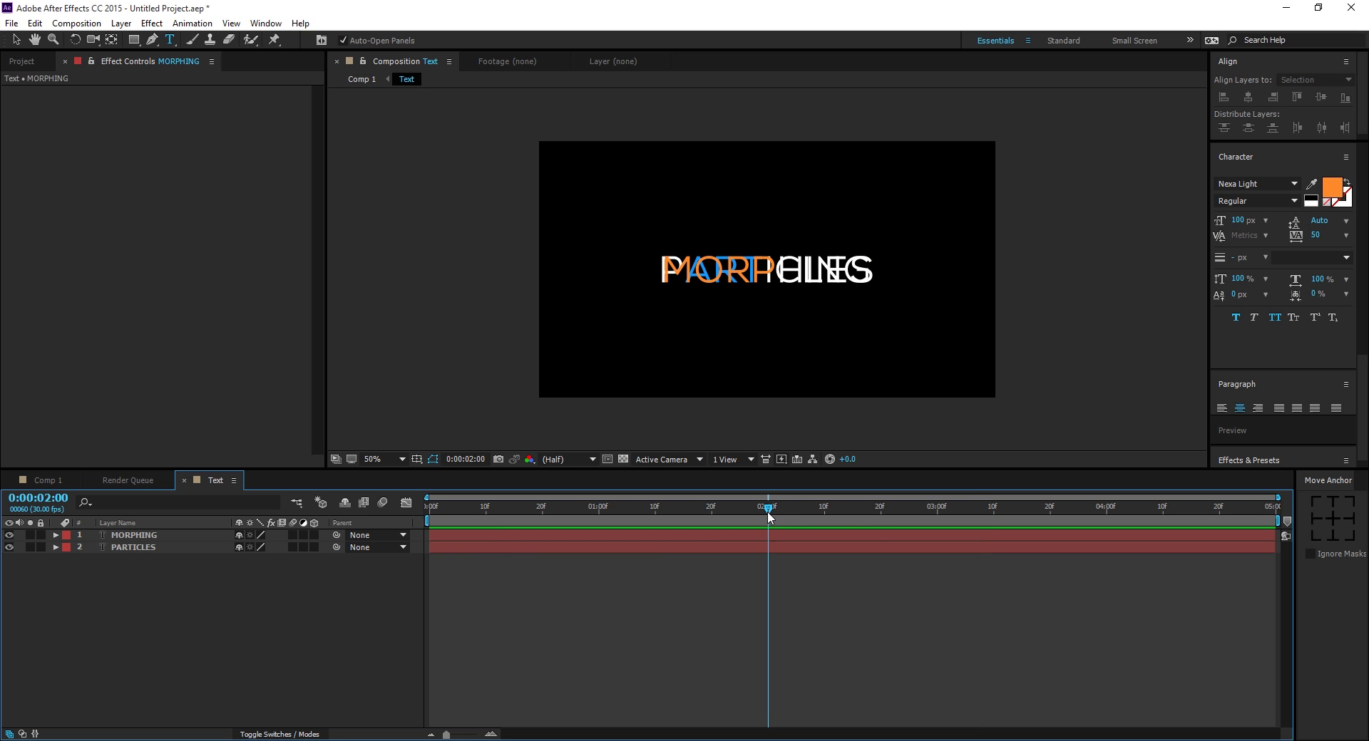
pyautogui.moveTo(182, 580); pyautogui.dragTo(184, 536)
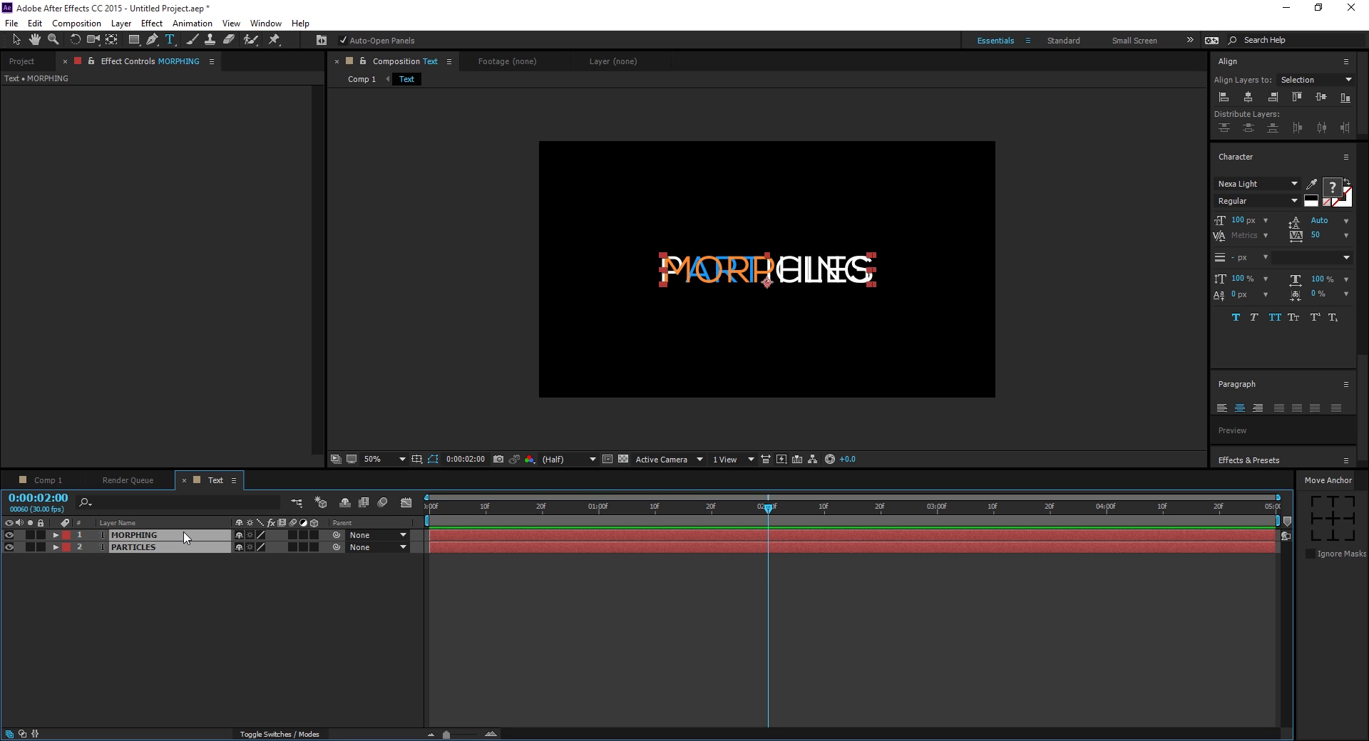
pyautogui.press('t')
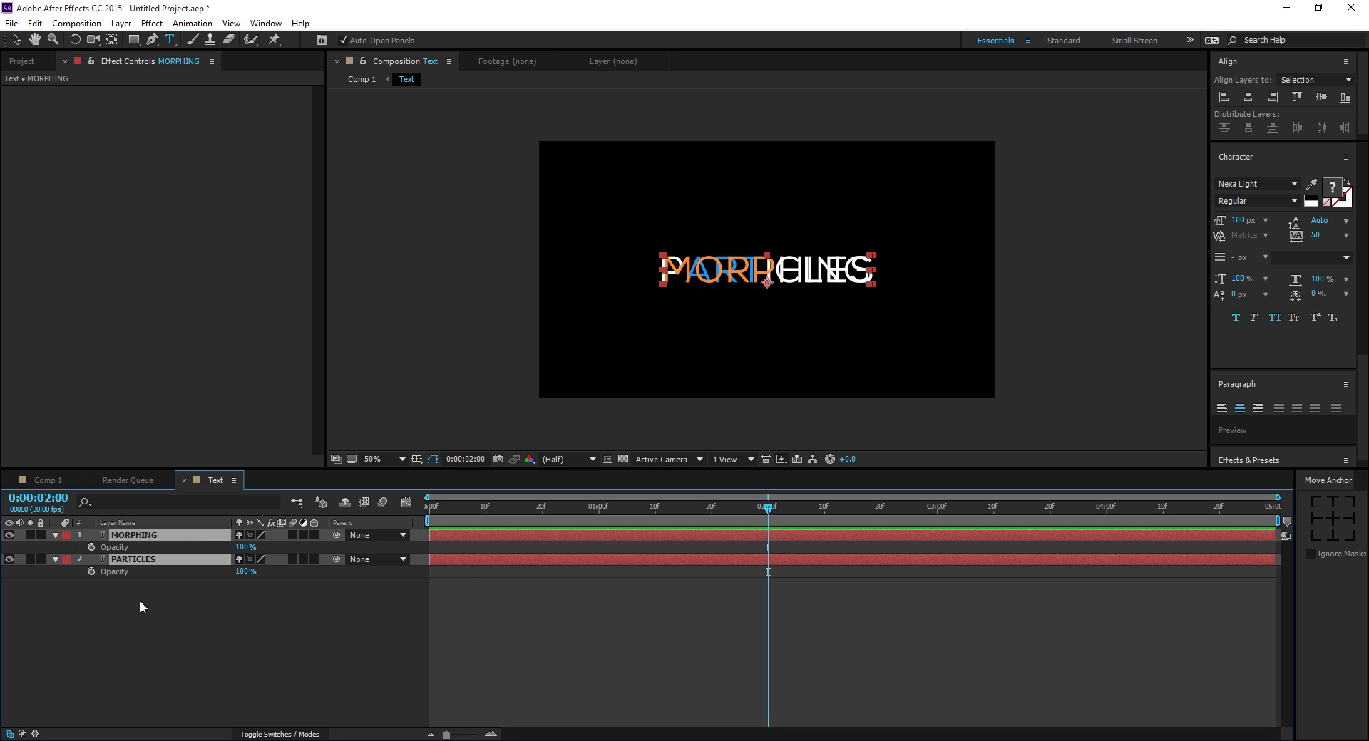
pyautogui.click(91, 547)
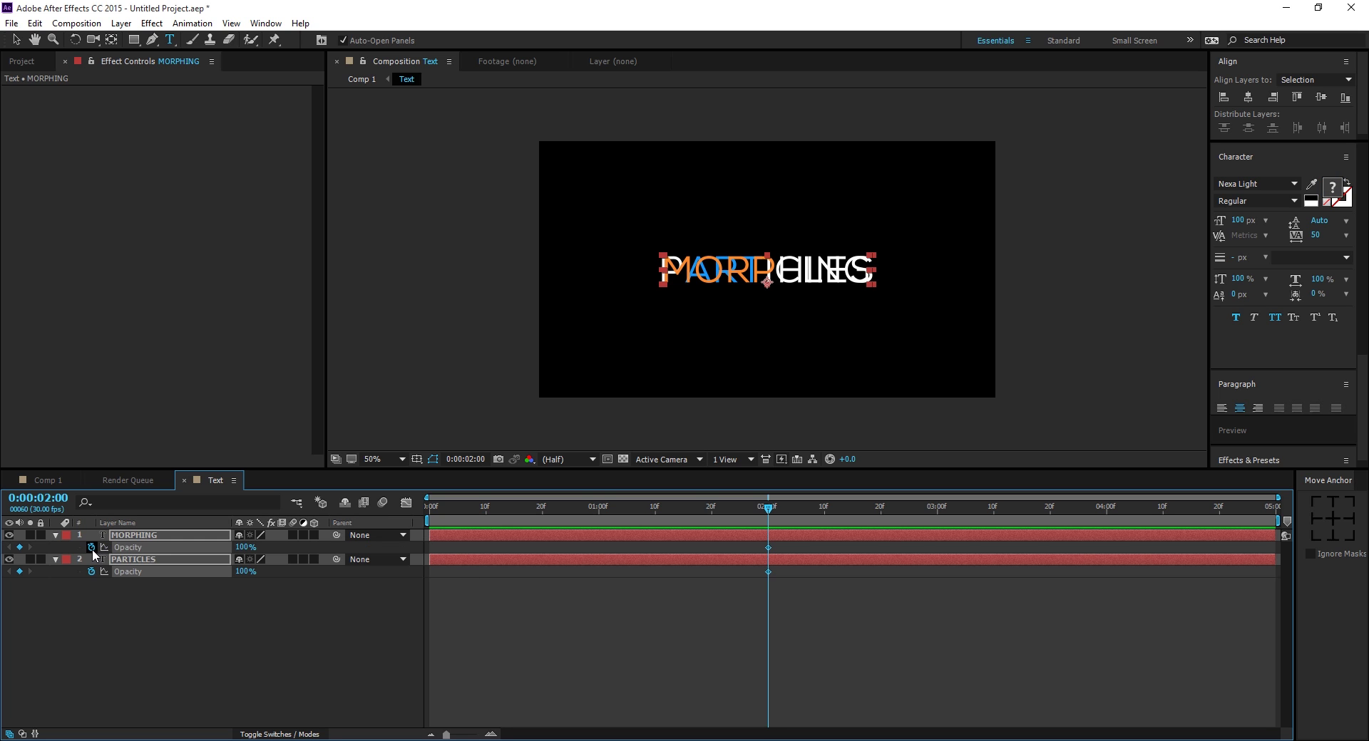
pyautogui.click(92, 590)
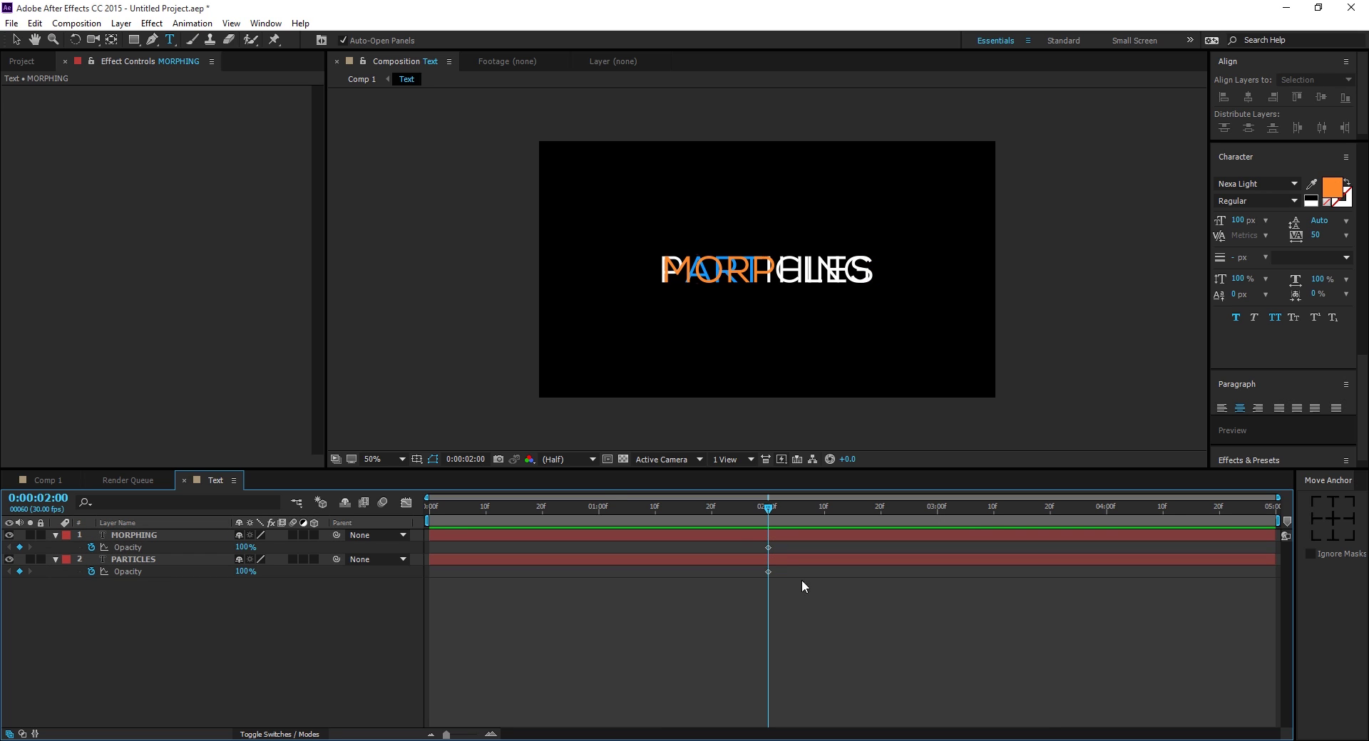
# Step: At 0:00:01:20, set the MORPHING layer's Opacity to 0%
pyautogui.scroll(2, 785, 567)
pyautogui.scroll(2, 785, 629)
pyautogui.click(806, 549)
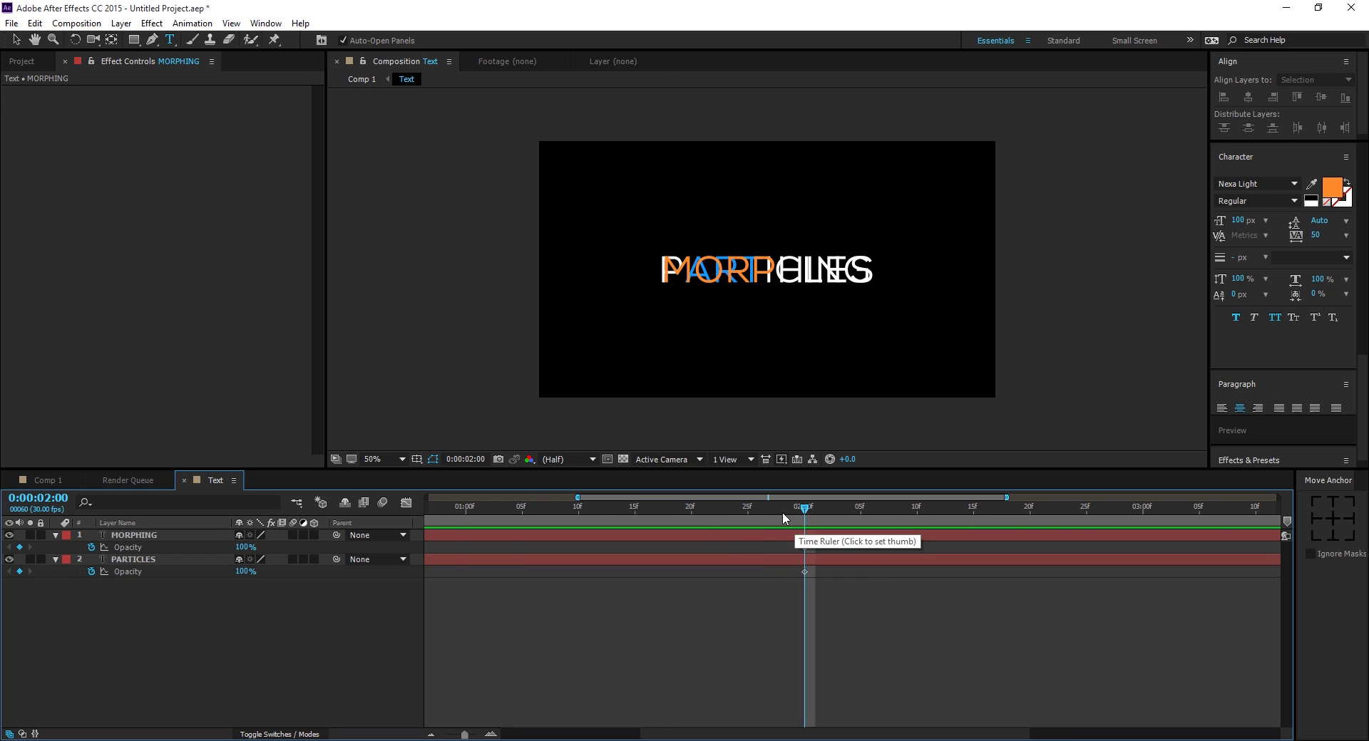
pyautogui.click(691, 515)
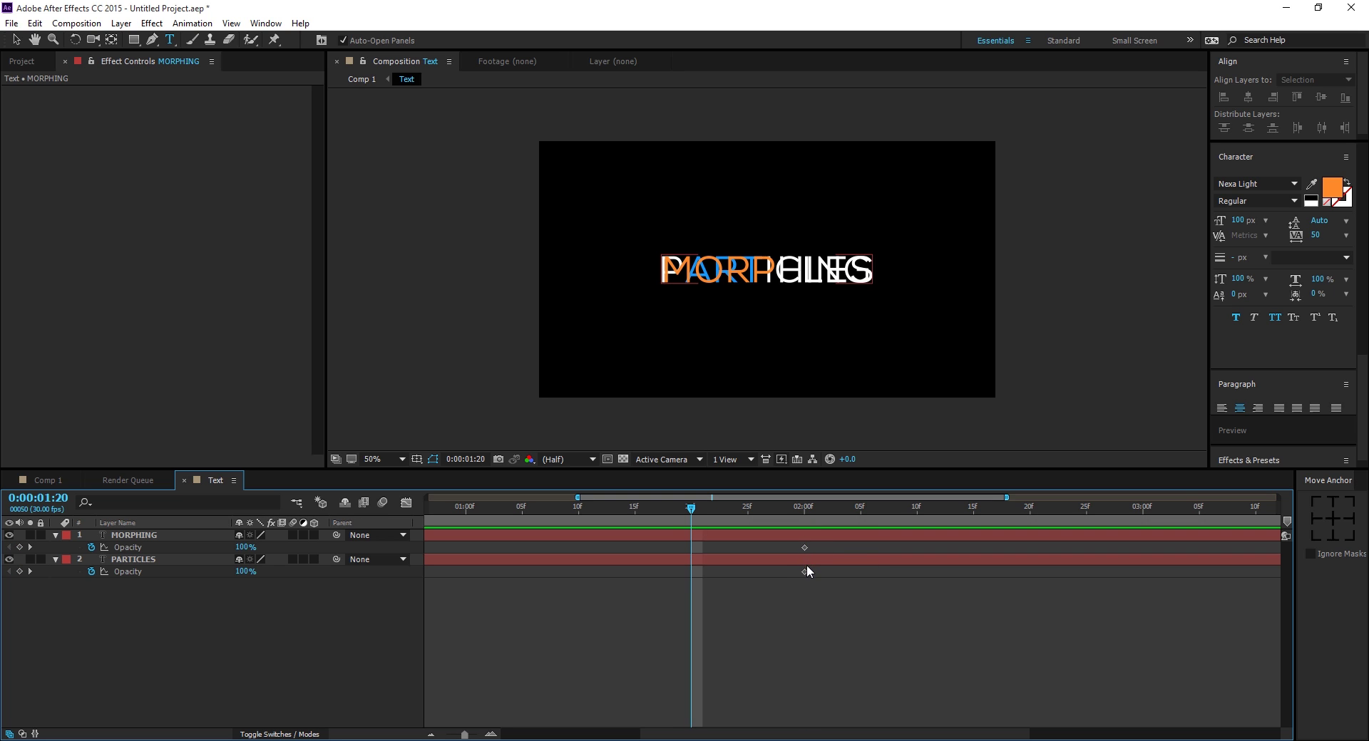
pyautogui.click(578, 549)
pyautogui.click(248, 549)
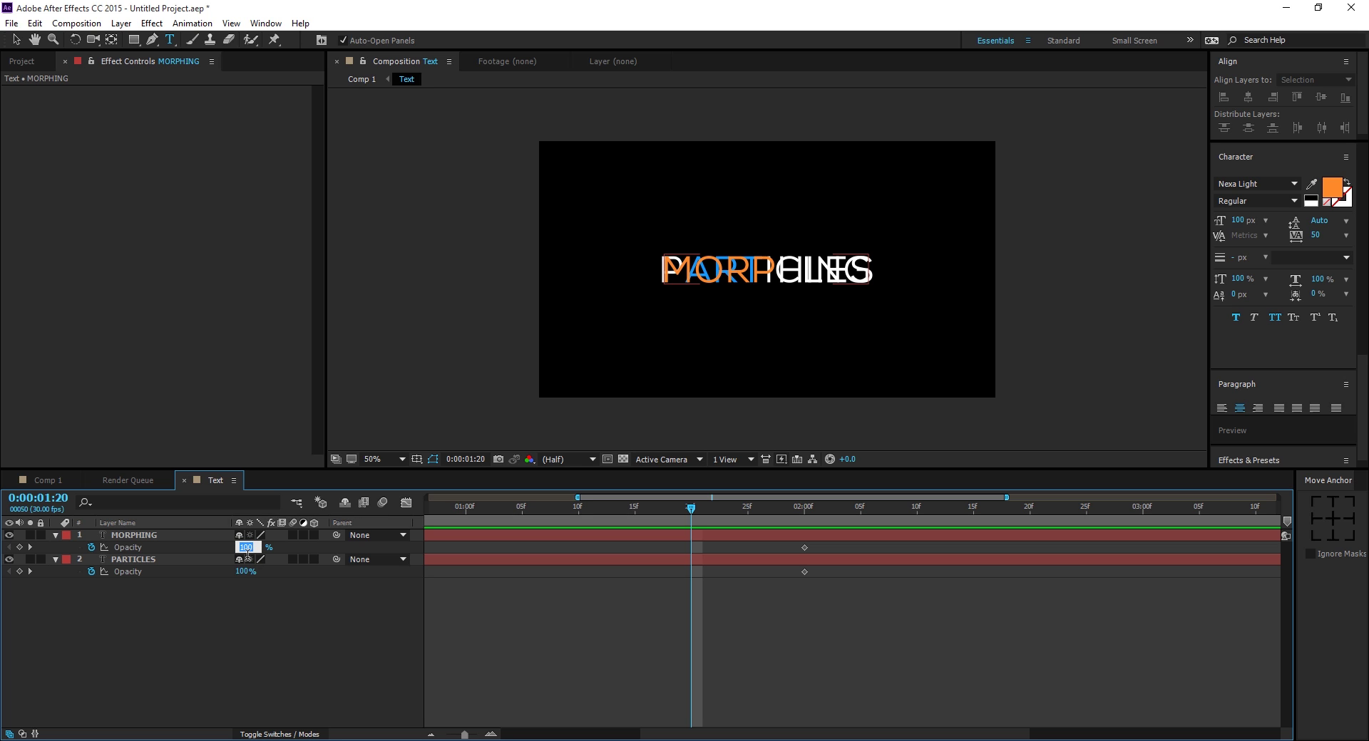
pyautogui.write('0')
pyautogui.press('Return')
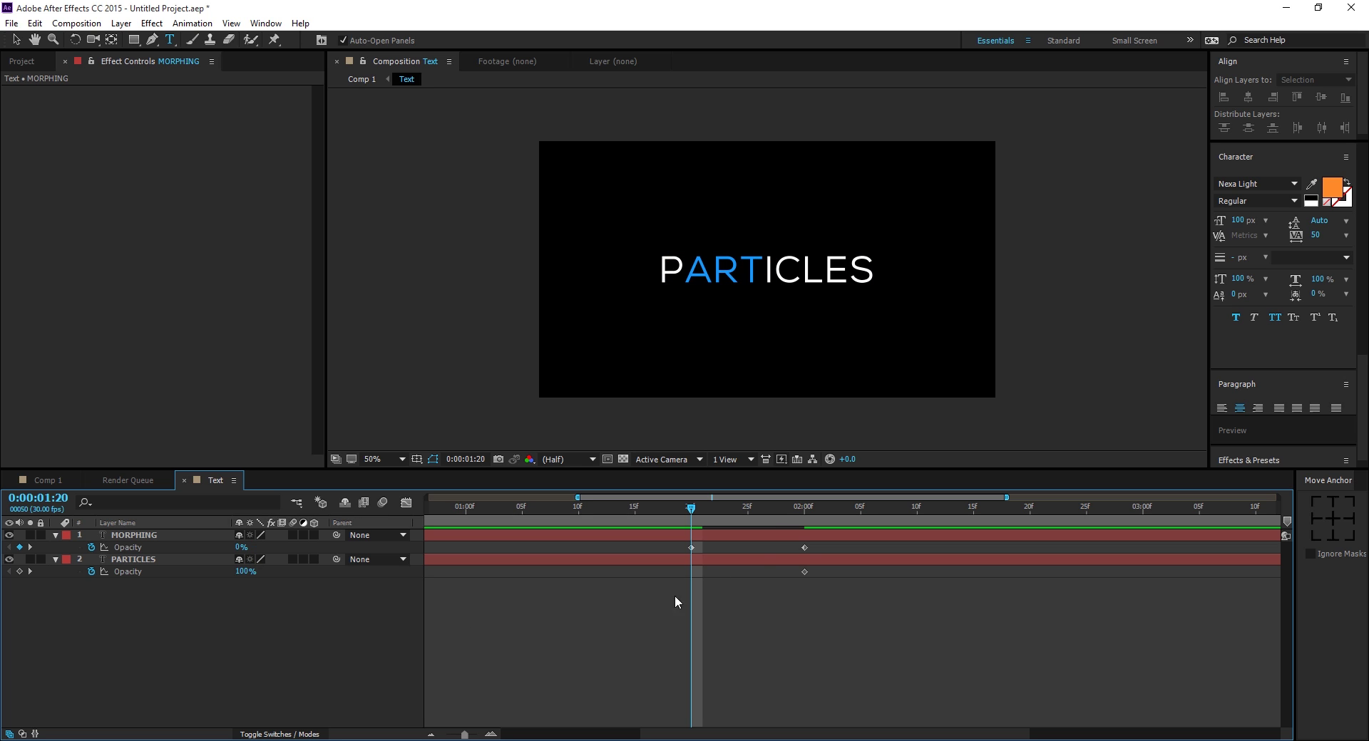
# Step: At 0:00:02:10, set the PARTICLES layer's Opacity to 0%
pyautogui.click(916, 510)
pyautogui.click(245, 572)
pyautogui.click(249, 610)
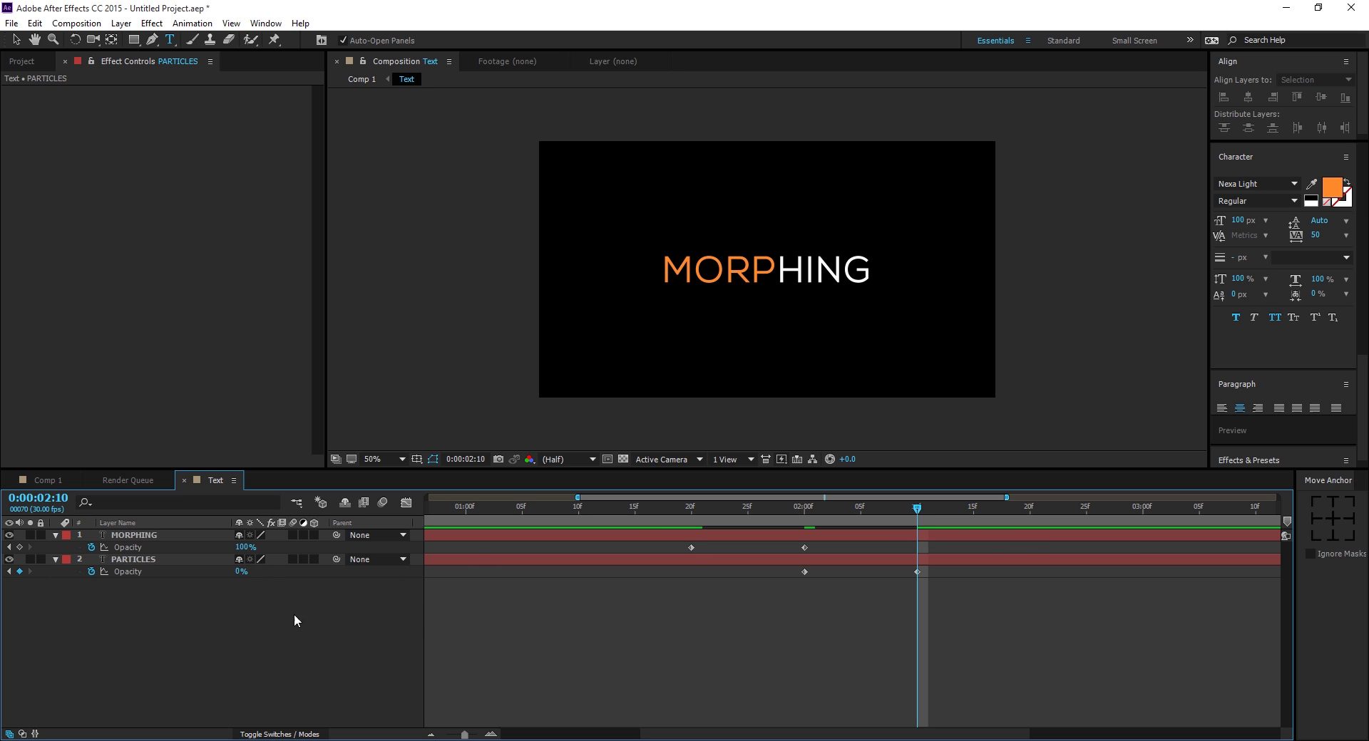
# Step: Scrub through the crossfade and apply Easy Ease to the Opacity keyframes of both text layers
pyautogui.moveTo(635, 525); pyautogui.dragTo(862, 520)
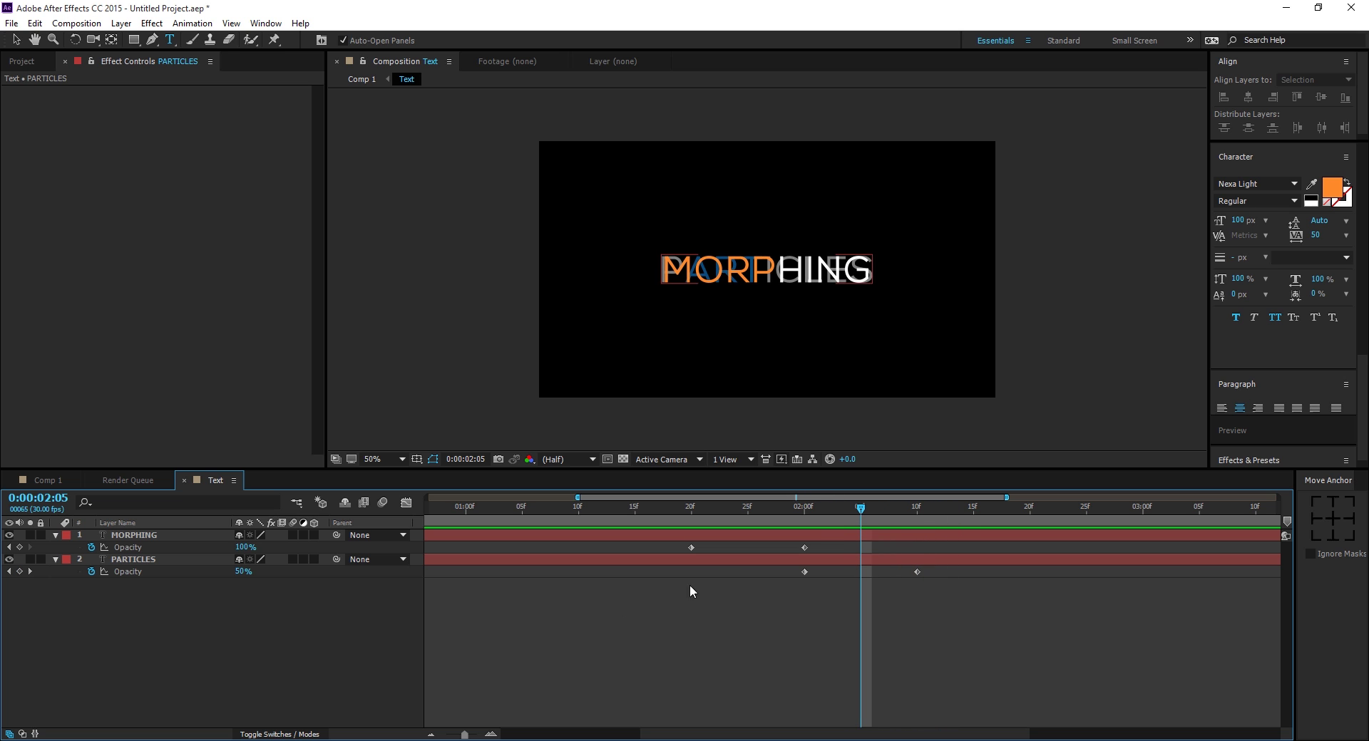
pyautogui.moveTo(780, 622); pyautogui.dragTo(956, 541)
pyautogui.press('F9')
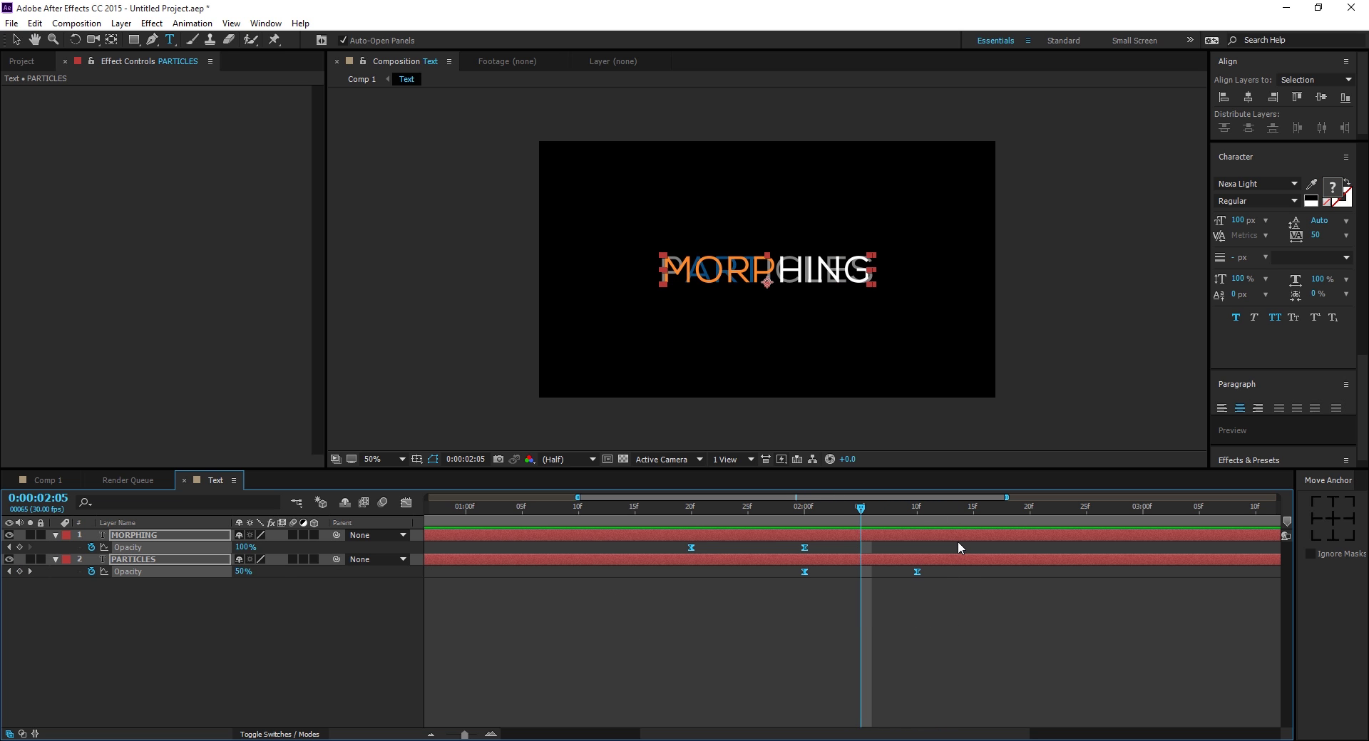
# Step: Scrub the end of the text crossfade, return to Comp 1 and set the current time to 0:00:01:00
pyautogui.click(951, 586)
pyautogui.moveTo(682, 513); pyautogui.dragTo(905, 512)
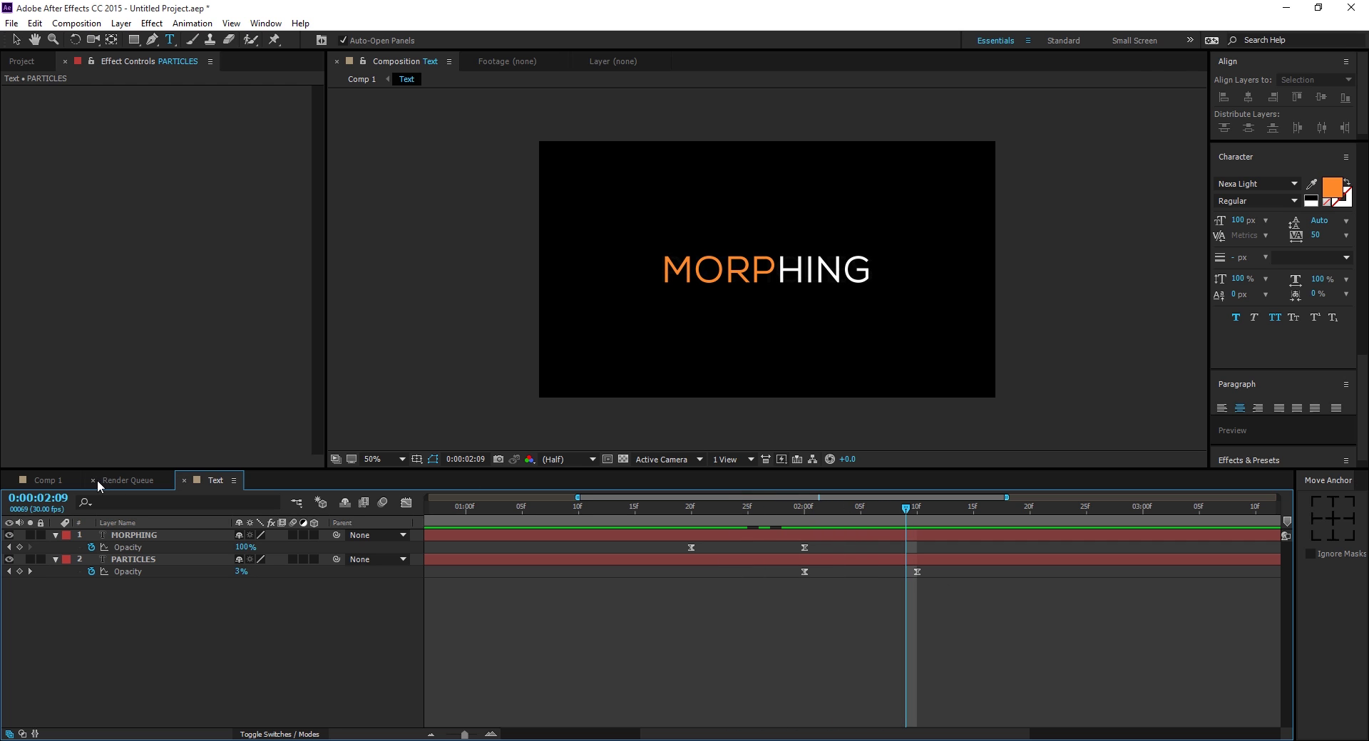
pyautogui.click(48, 480)
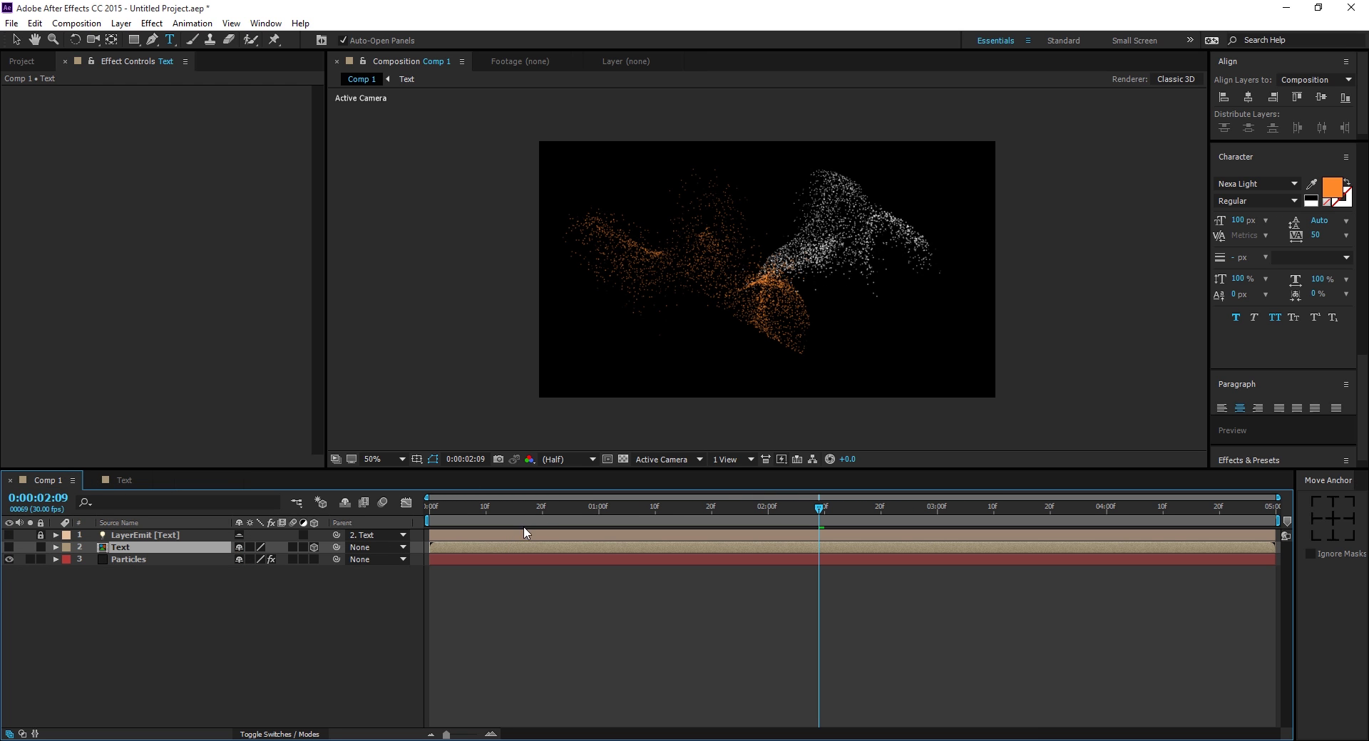
pyautogui.moveTo(666, 505); pyautogui.dragTo(596, 584)
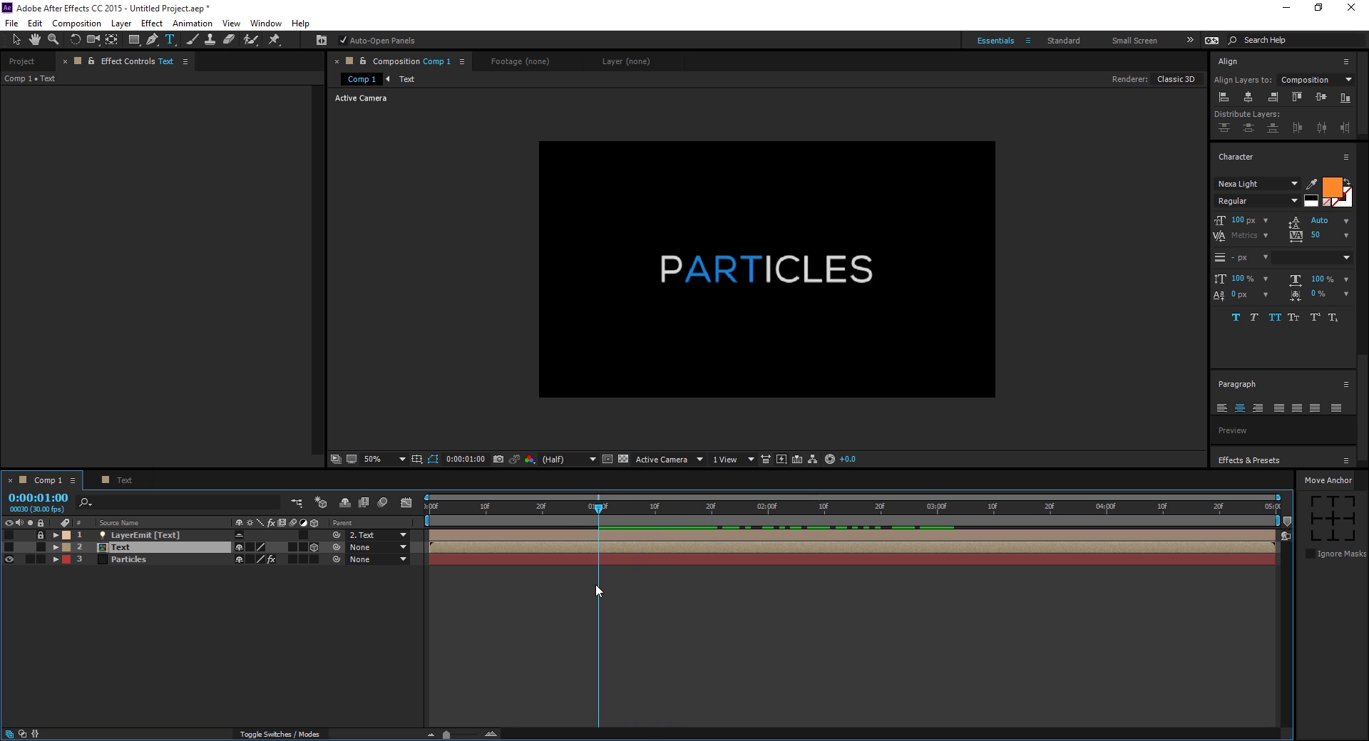
# Step: Reveal the Particles layer's keyframes and make the Text layer visible at 0:00:01:00
pyautogui.press('.')
pyautogui.click(16, 39)
pyautogui.press('.')
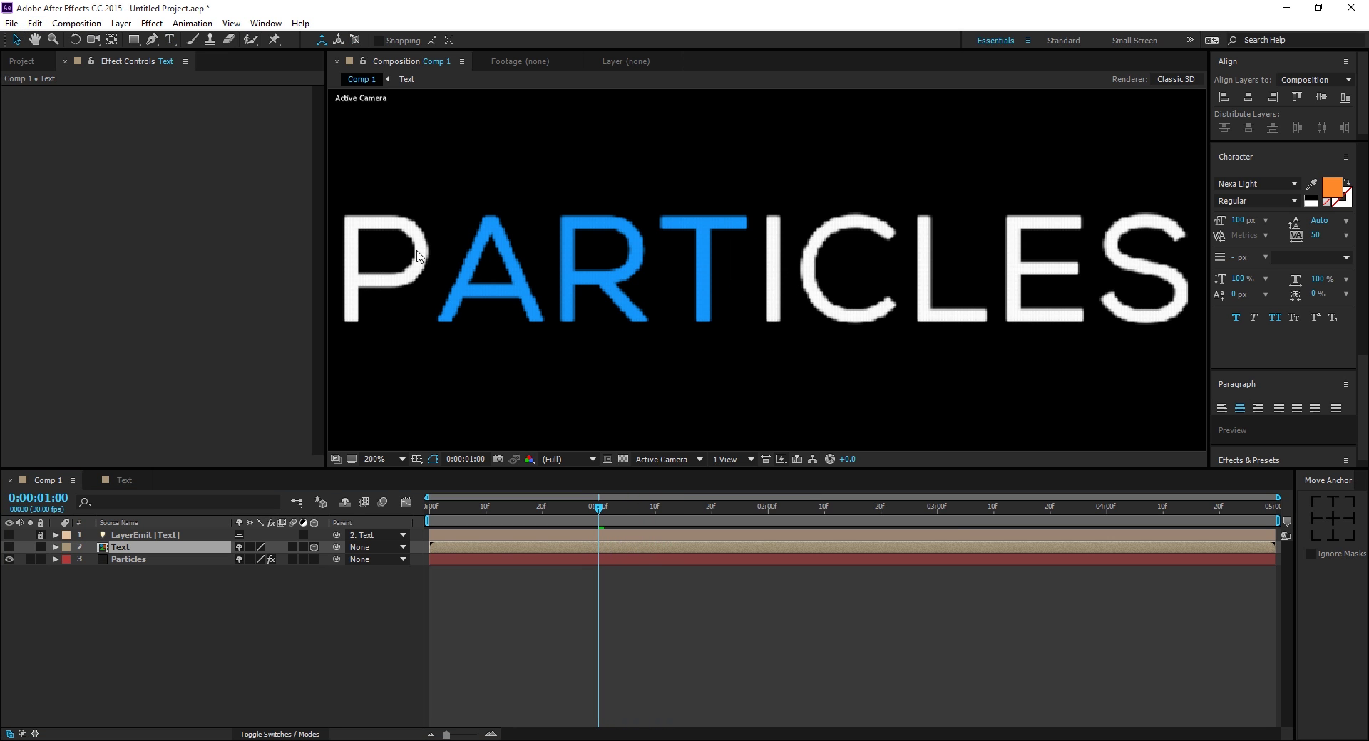
pyautogui.click(129, 559)
pyautogui.press('u')
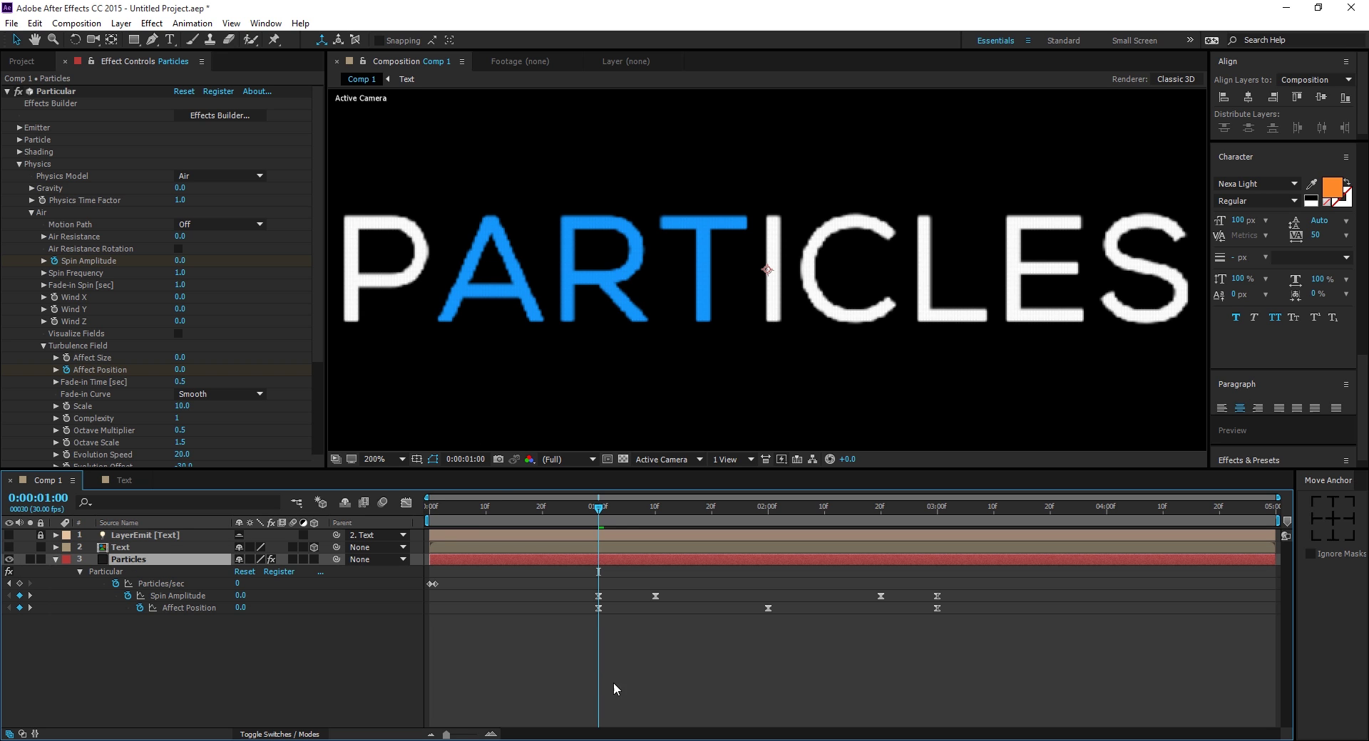
pyautogui.keyDown('alt'); pyautogui.scroll(2, 578, 656); pyautogui.keyUp('alt')
pyautogui.click(9, 547)
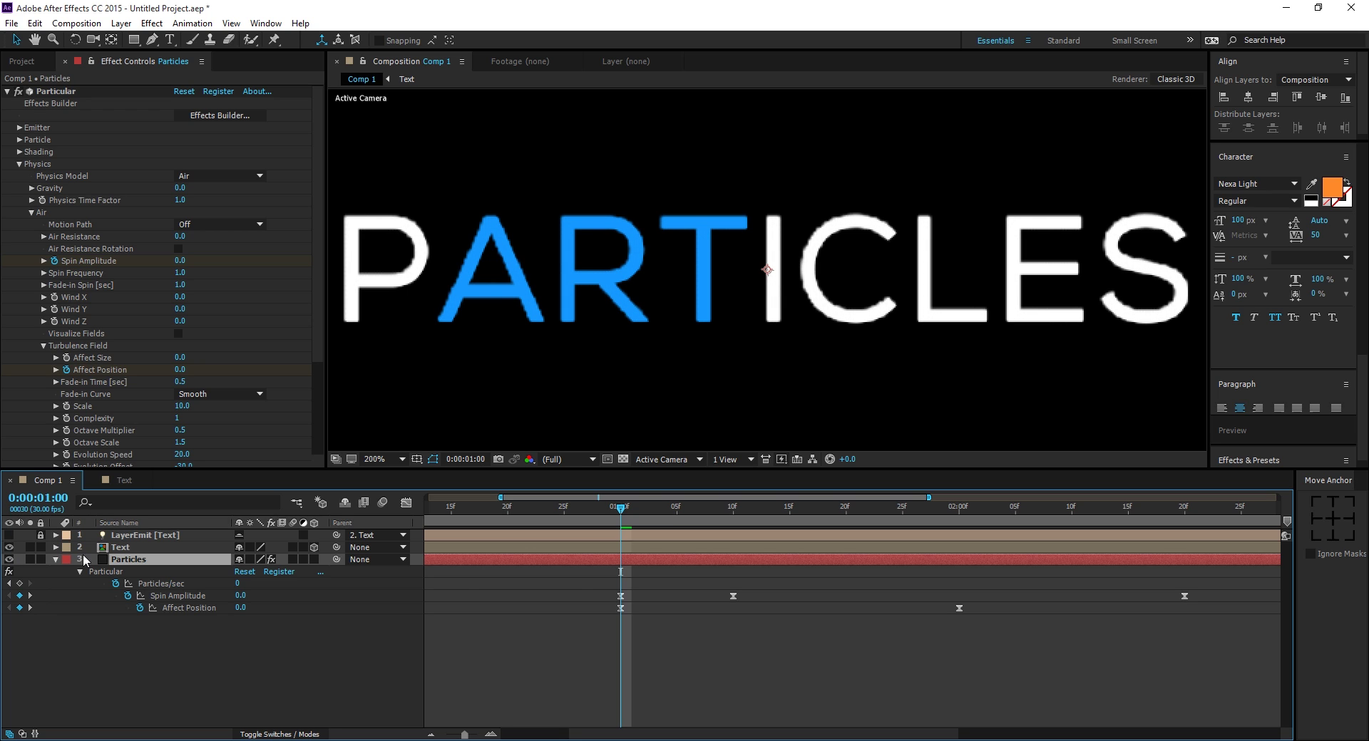
pyautogui.keyDown('alt'); pyautogui.scroll(2, 622, 569); pyautogui.keyUp('alt')
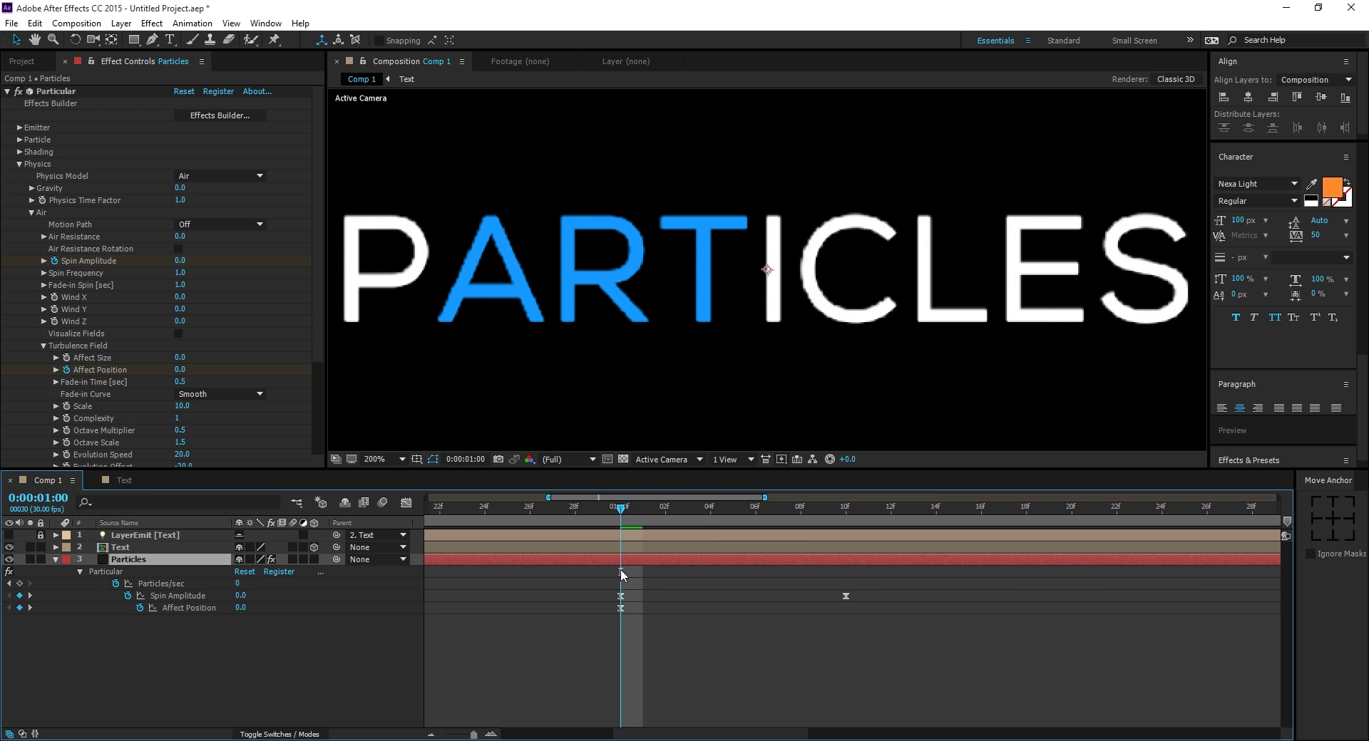
pyautogui.keyDown('alt'); pyautogui.scroll(-2, 593, 585); pyautogui.keyUp('alt')
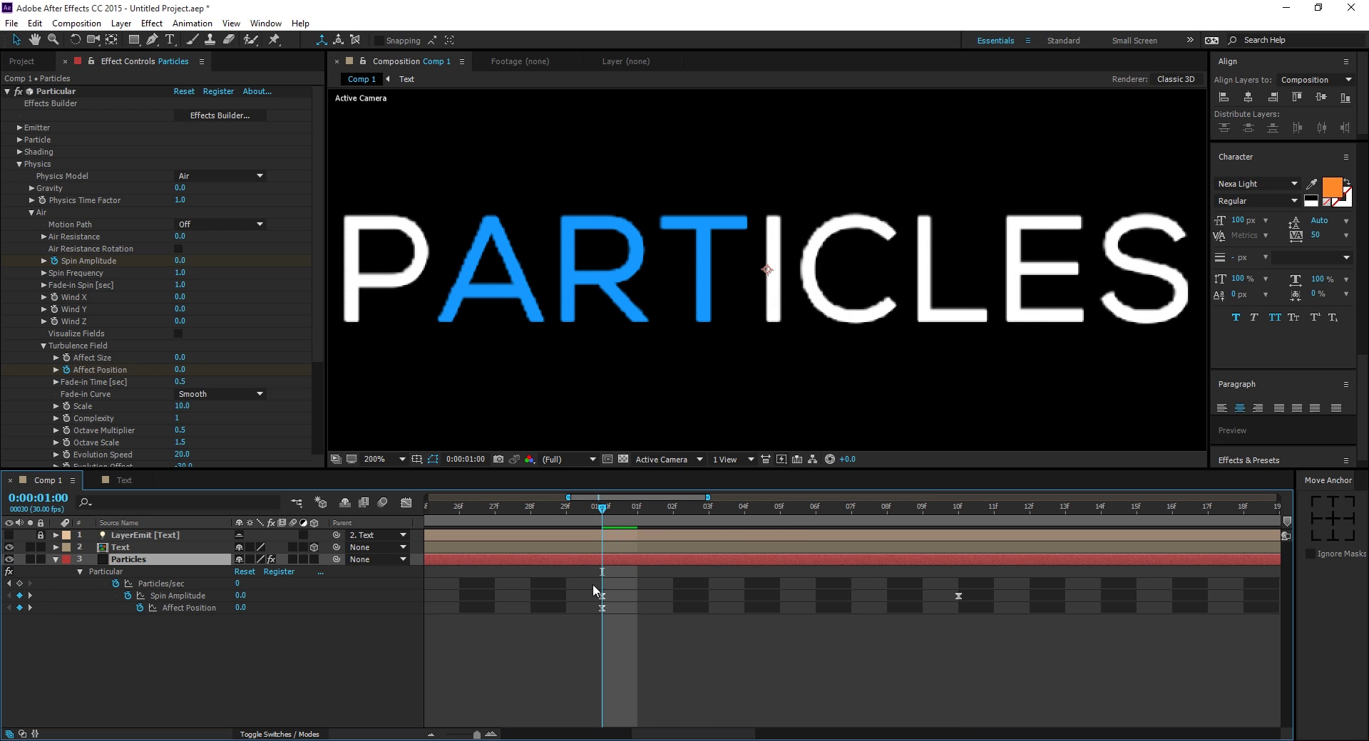
pyautogui.moveTo(557, 671); pyautogui.dragTo(710, 678)
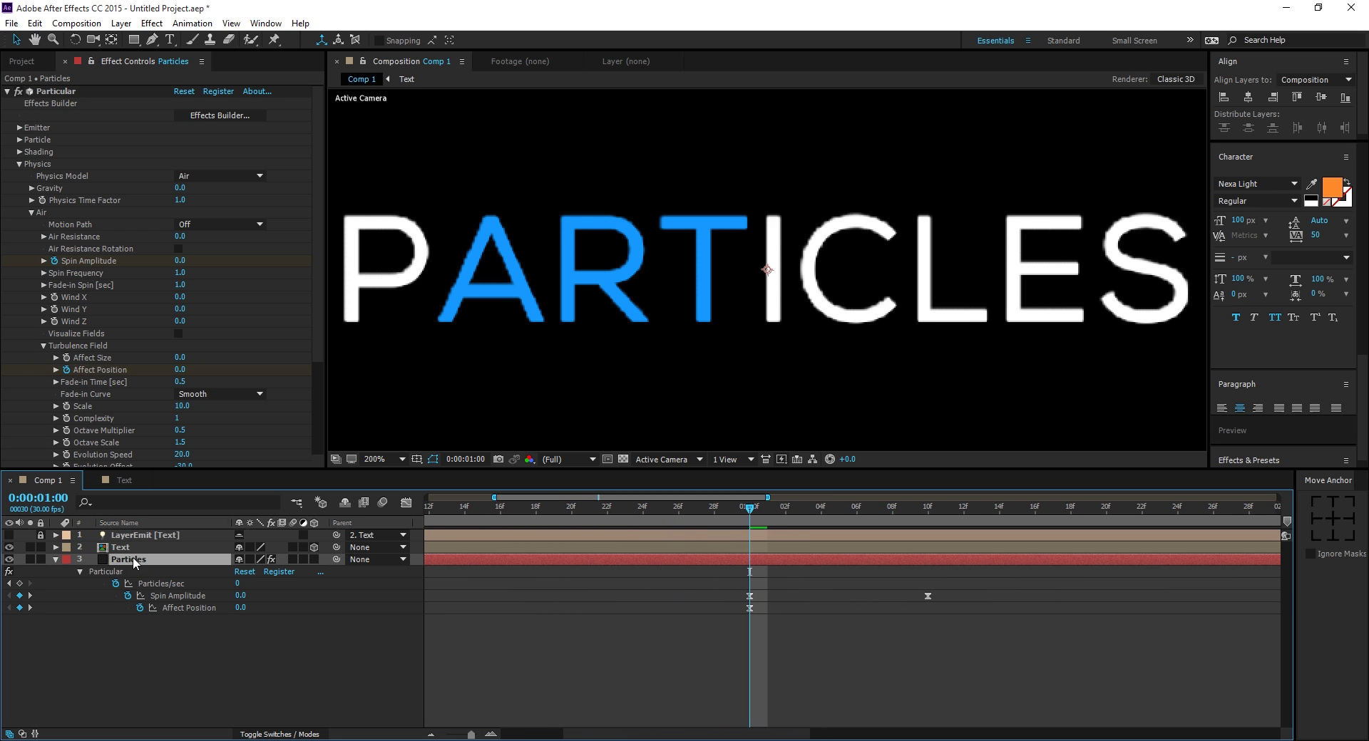
# Step: Reveal Opacity on Particles and Text, and keyframe Text's Opacity at 100% at 0:00:00:29 and 0% at 0:00:01:00
pyautogui.press('t')
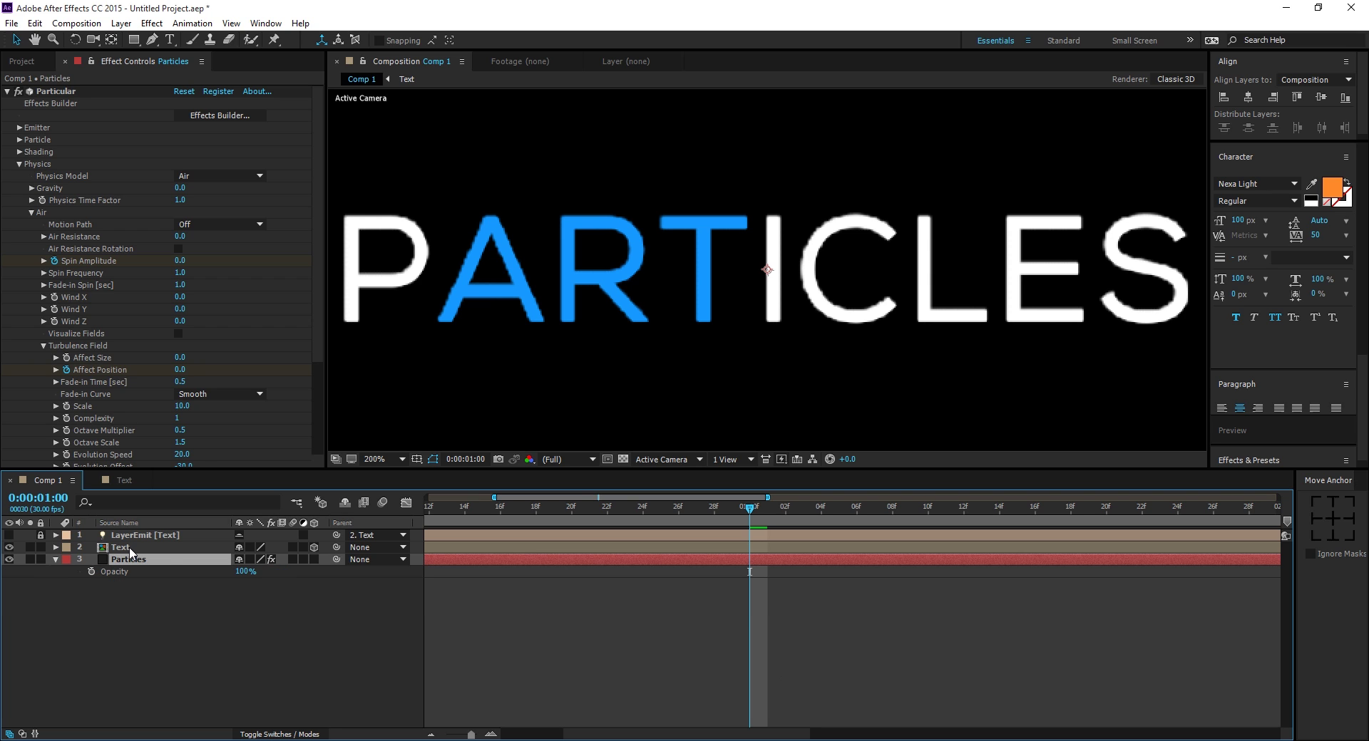
pyautogui.click(128, 549)
pyautogui.press('t')
pyautogui.click(126, 617)
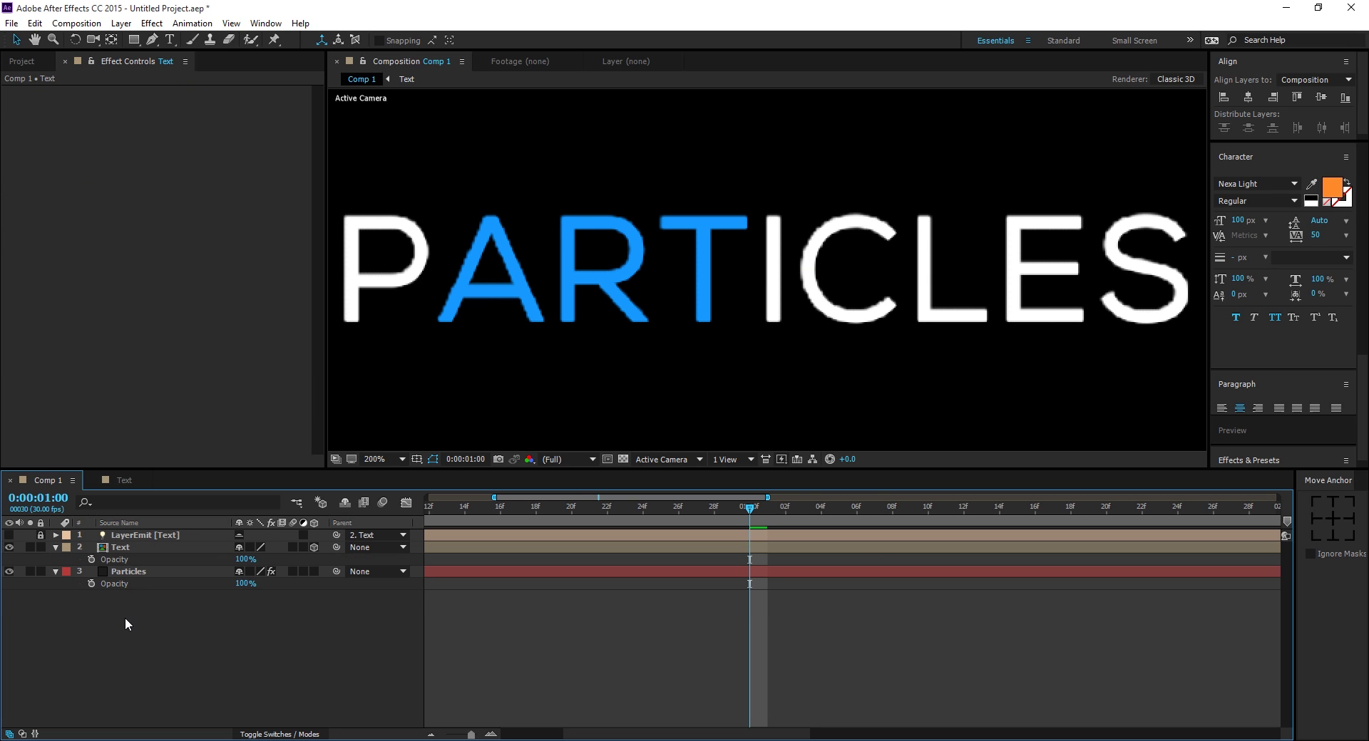
pyautogui.click(117, 559)
pyautogui.click(91, 560)
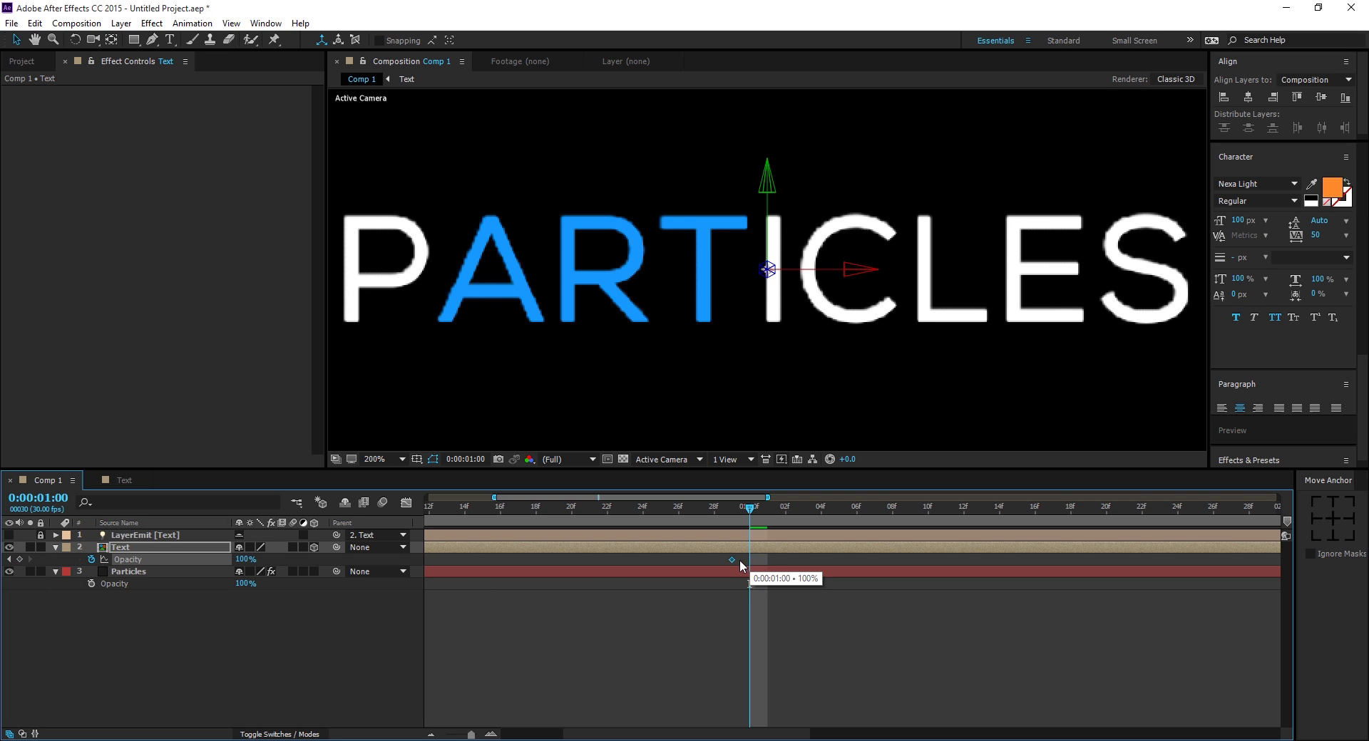
pyautogui.click(246, 560)
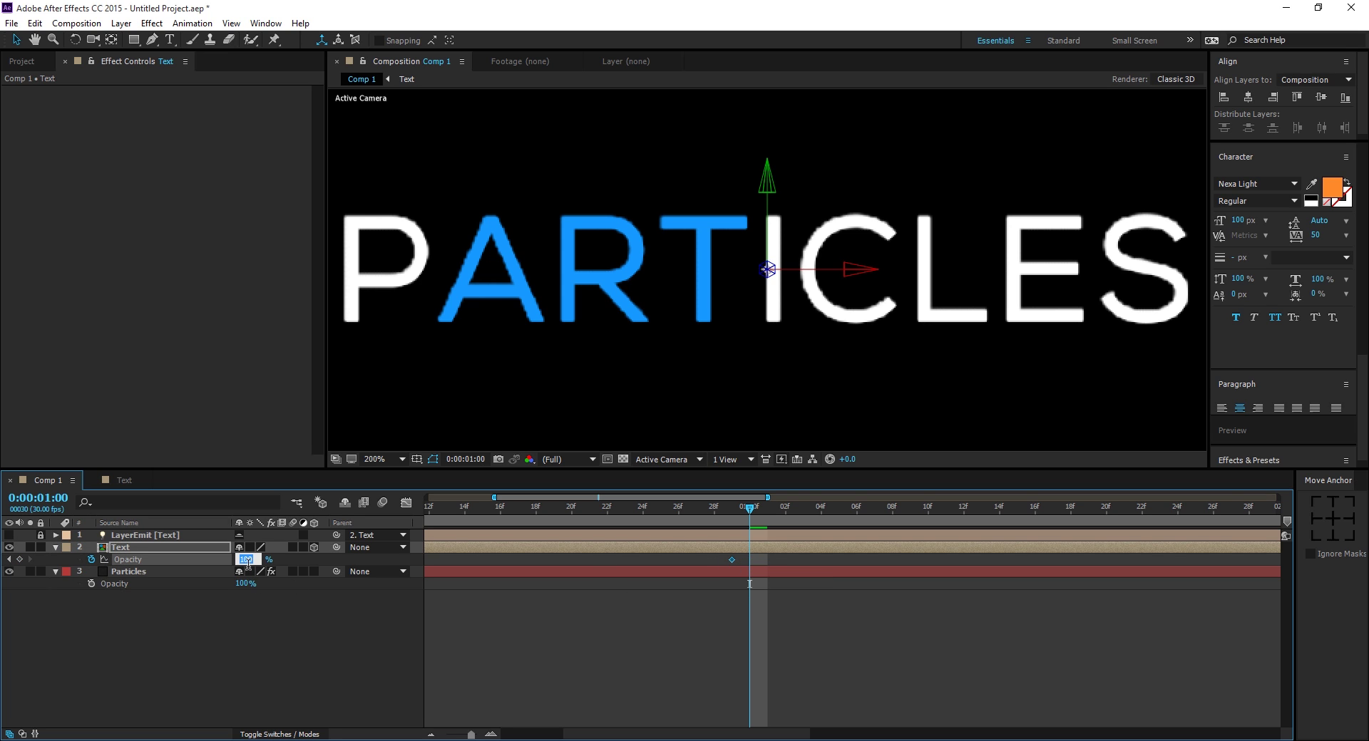
pyautogui.write('0')
pyautogui.press('Return')
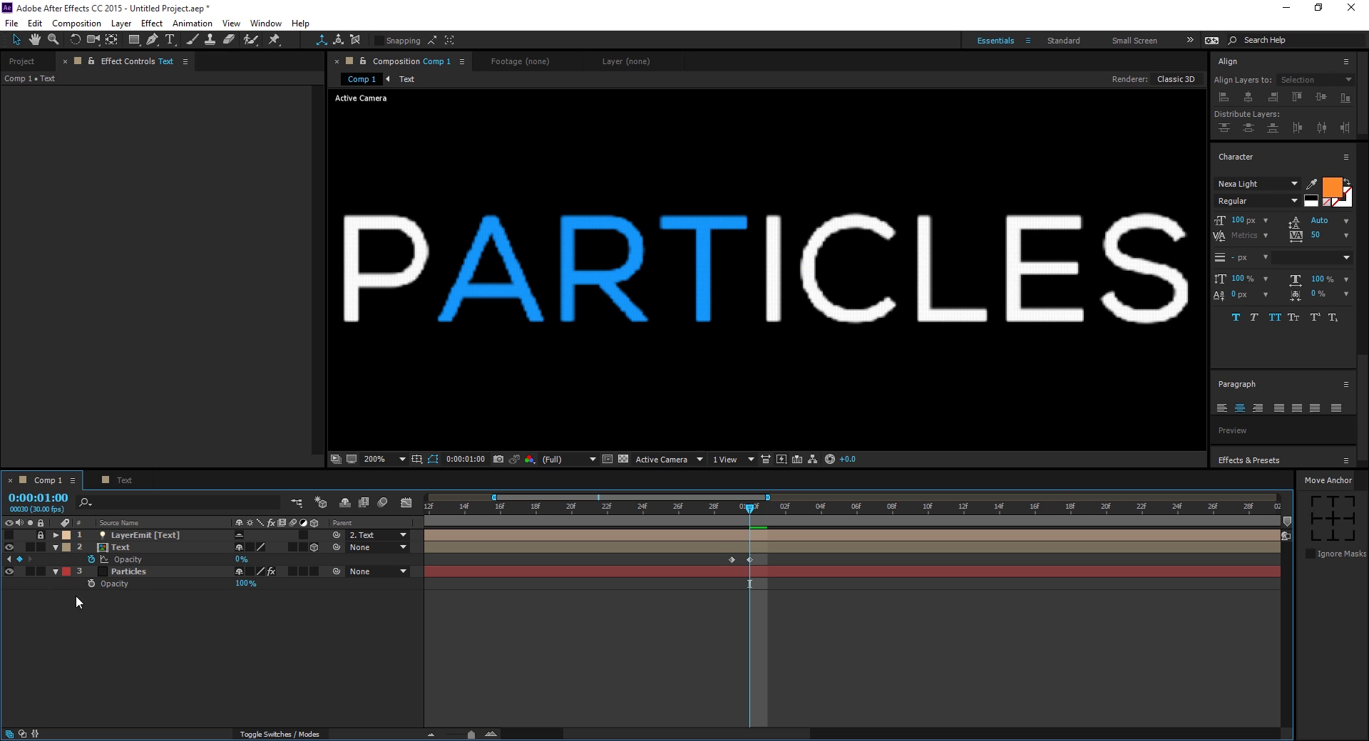
# Step: Keyframe the Particles layer's Opacity at 100% at 0:00:01:00 and 0% at 0:00:00:29
pyautogui.click(92, 583)
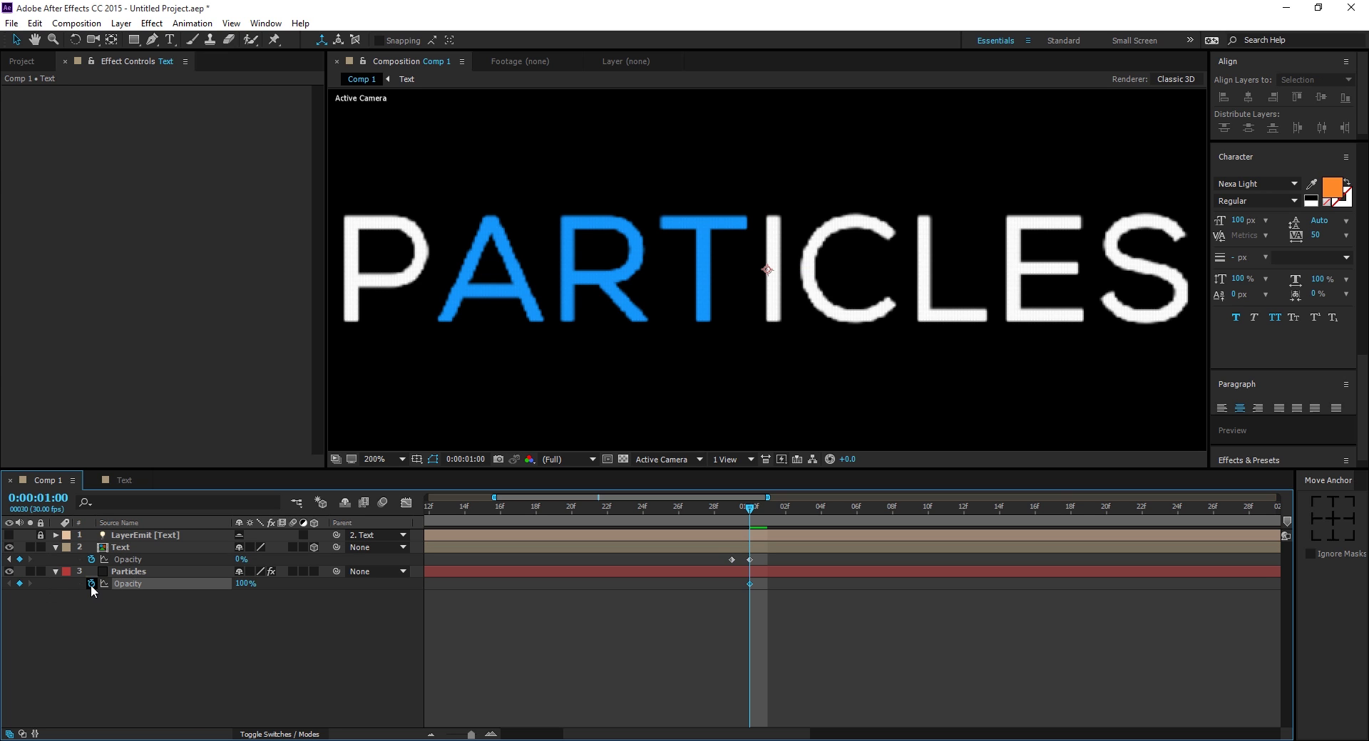
pyautogui.click(734, 510)
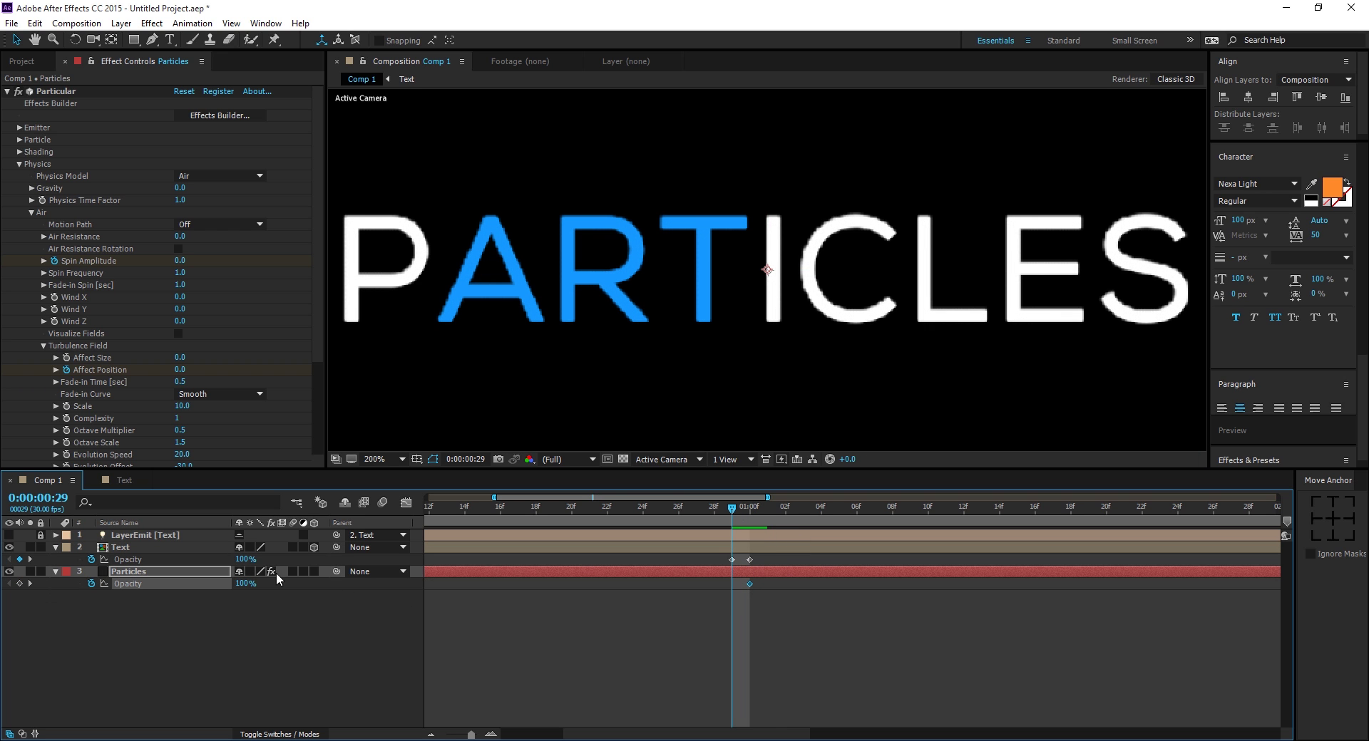
pyautogui.moveTo(253, 586); pyautogui.dragTo(178, 586)
pyautogui.click(227, 655)
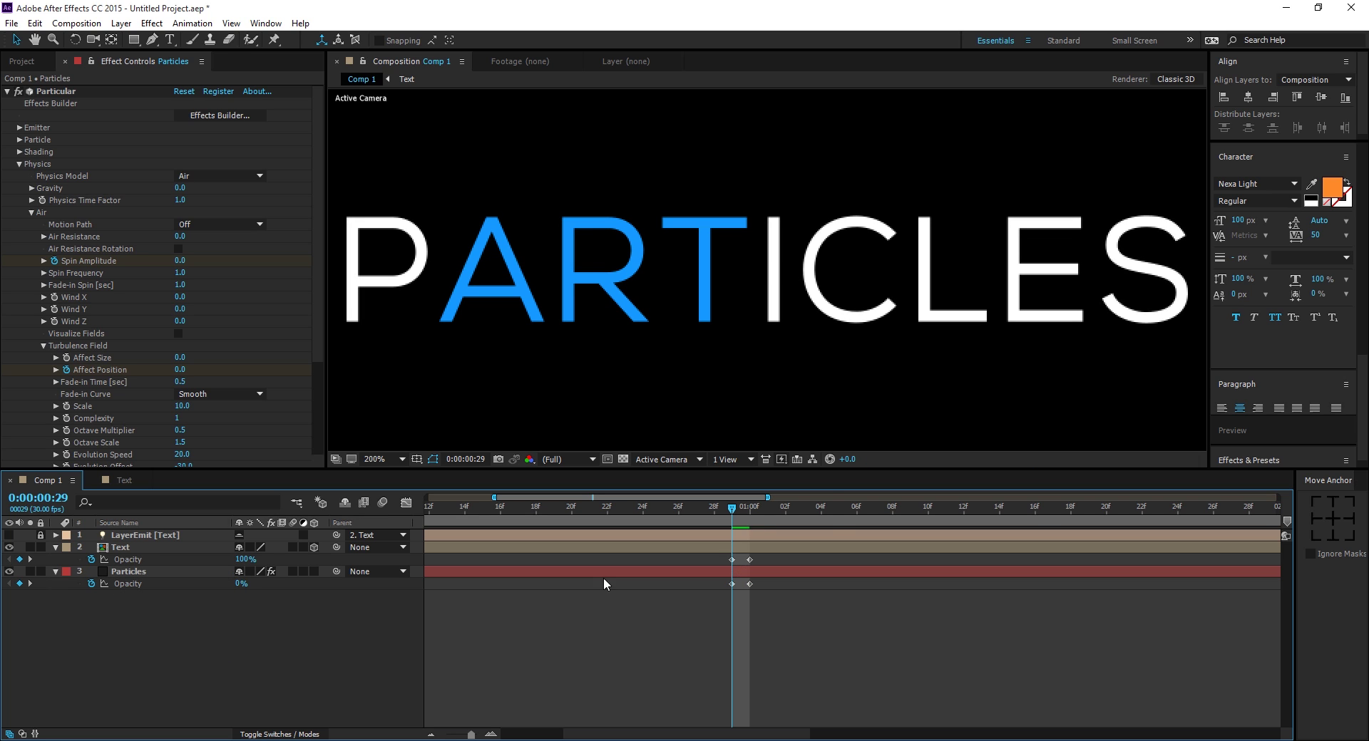
# Step: Shift both layers' Opacity keyframes one frame later to 0:00:01:00 and 0:00:01:01, and check the switch
pyautogui.click(746, 511)
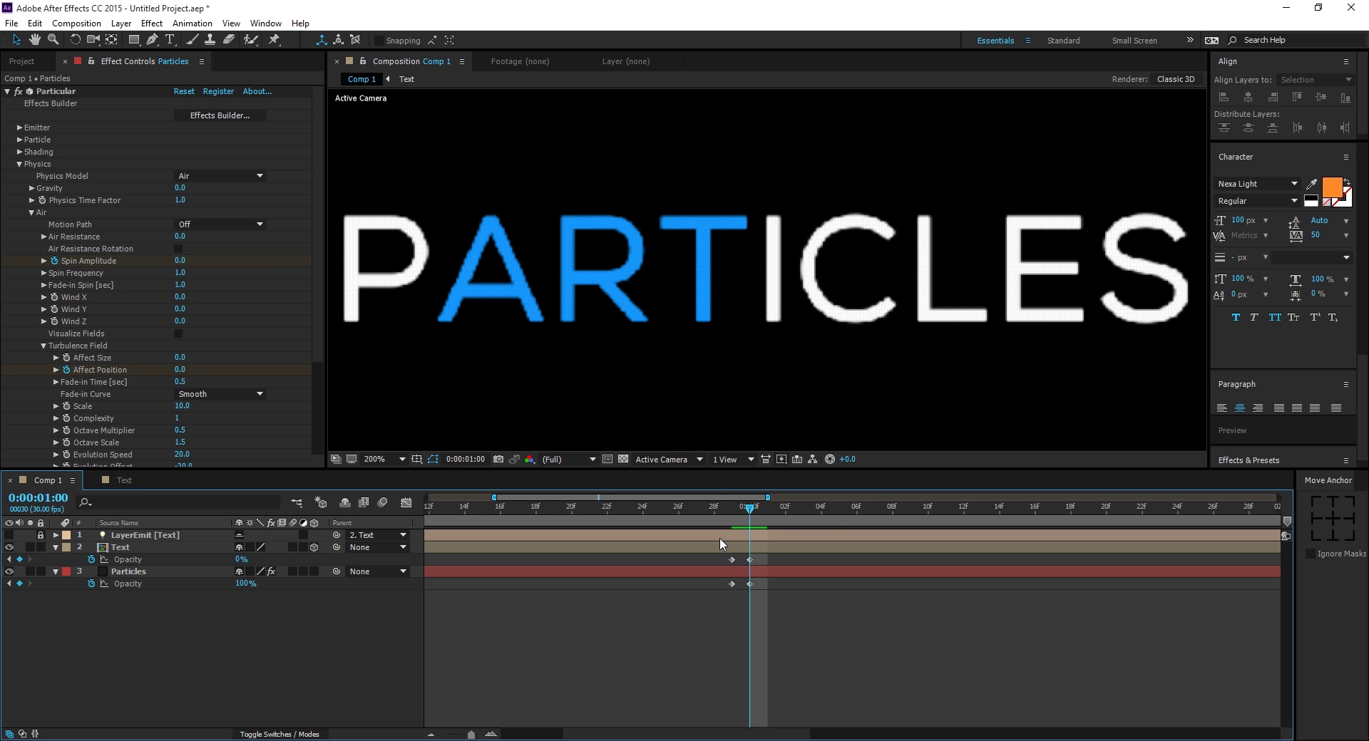
pyautogui.moveTo(724, 558); pyautogui.dragTo(766, 565)
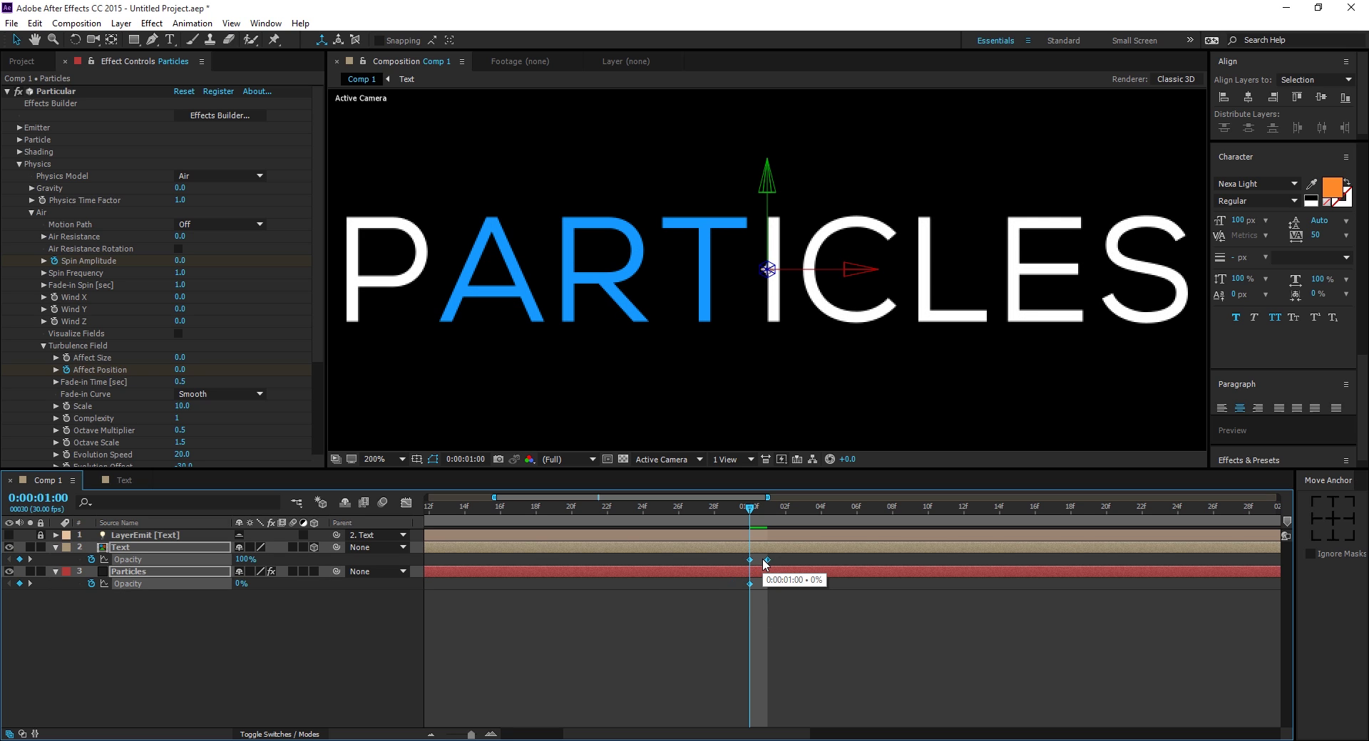
pyautogui.click(790, 589)
pyautogui.click(767, 510)
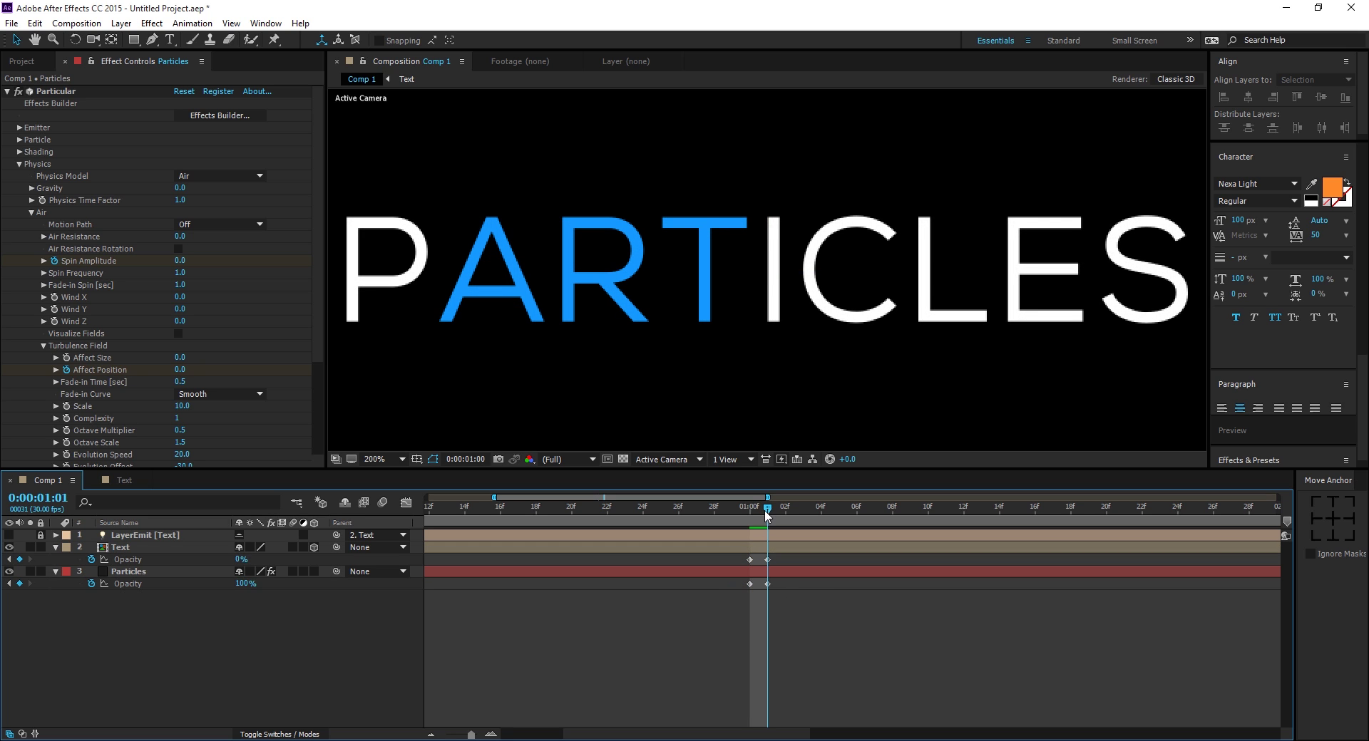
pyautogui.click(754, 512)
# Step: Apply Easy Ease to the Opacity keyframes of the Text and Particles layers
pyautogui.moveTo(705, 624); pyautogui.dragTo(814, 552)
pyautogui.press('F9')
pyautogui.click(816, 608)
# Step: Try ending both layers' Opacity fades at 0:00:01:02, and move the end keyframes back to 0:00:01:01
pyautogui.press('=')
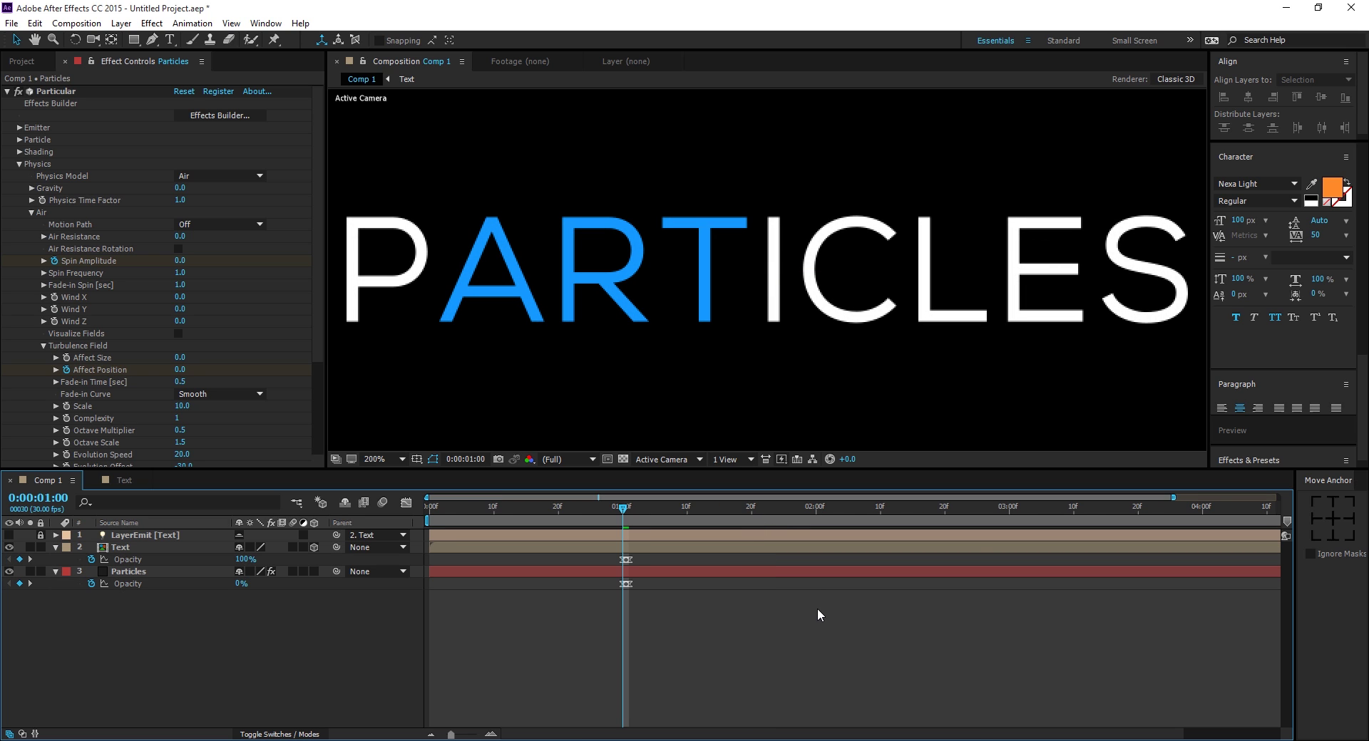
pyautogui.press('=')
pyautogui.moveTo(579, 557)
pyautogui.mouseDown()
pyautogui.moveTo(572, 582)
pyautogui.moveTo(588, 562)
pyautogui.mouseUp()
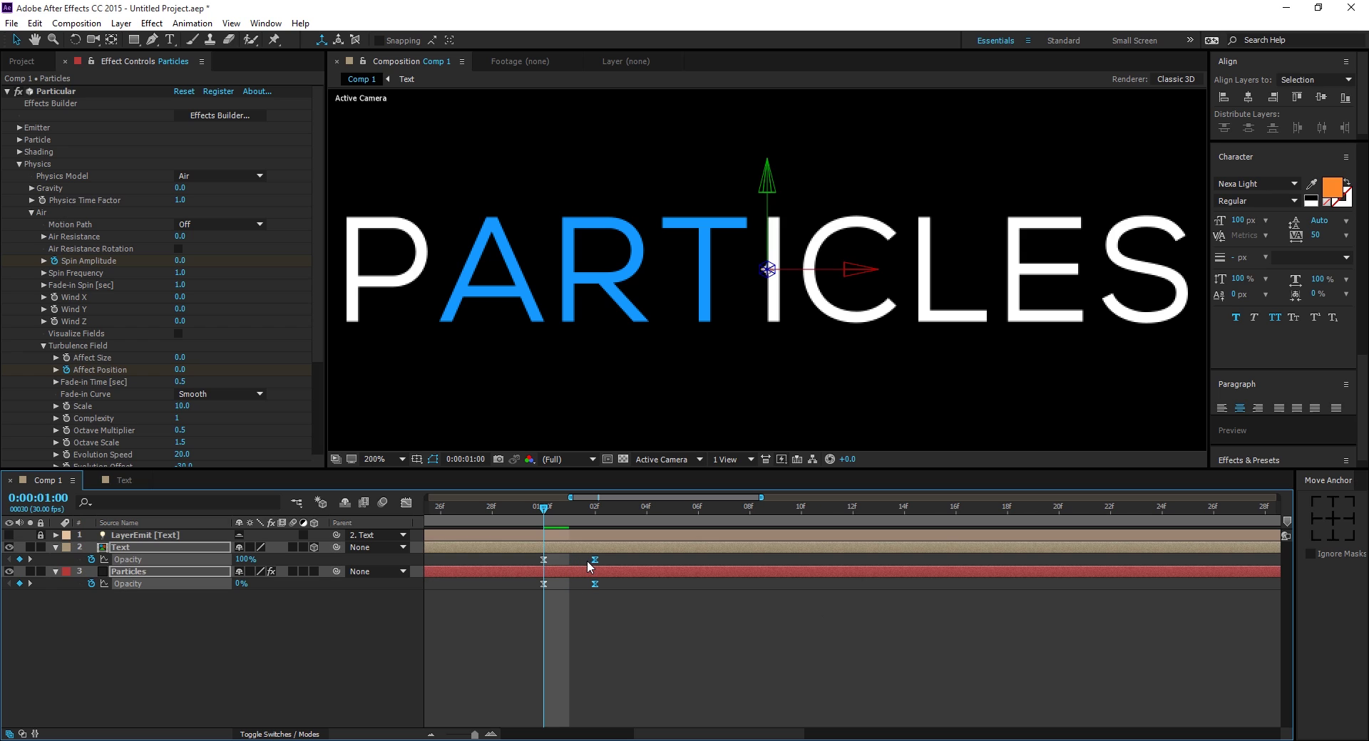
pyautogui.click(608, 613)
pyautogui.moveTo(543, 513); pyautogui.dragTo(567, 519)
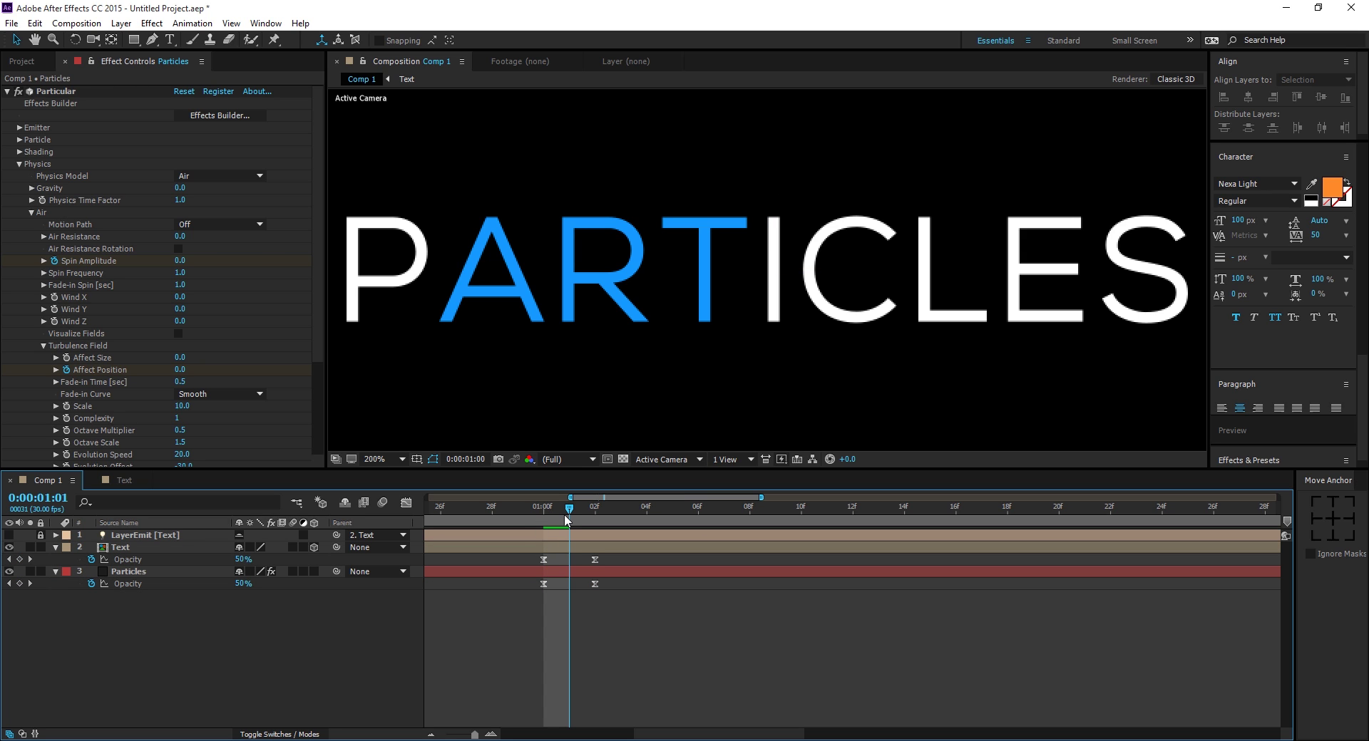
pyautogui.moveTo(607, 551); pyautogui.dragTo(569, 560)
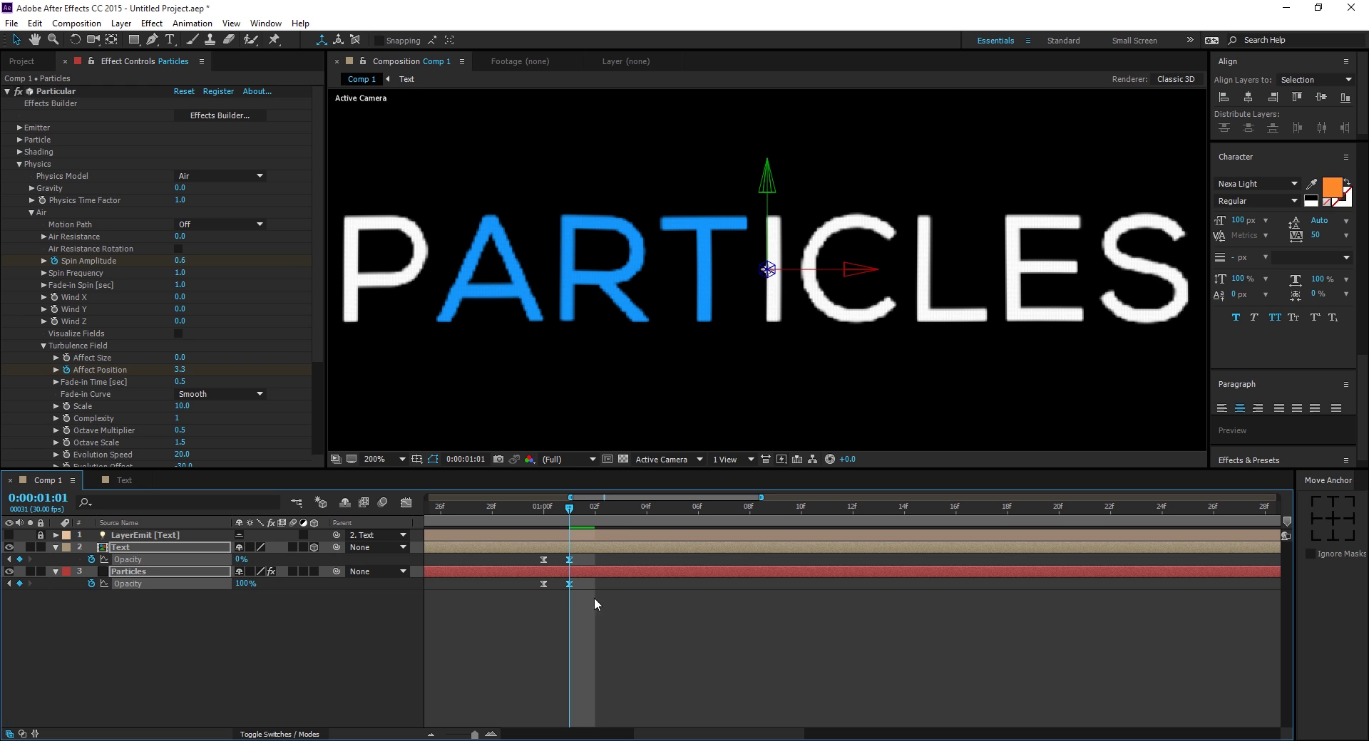
pyautogui.click(593, 597)
# Step: Step frame by frame through the switch from text to particles and scrub the dispersion up to 0:00:01:10
pyautogui.click(545, 507)
pyautogui.moveTo(545, 507)
pyautogui.mouseDown()
pyautogui.moveTo(613, 510)
pyautogui.moveTo(517, 509)
pyautogui.mouseUp()
pyautogui.press('pagedown')
pyautogui.press('pagedown')
pyautogui.press('pagedown')
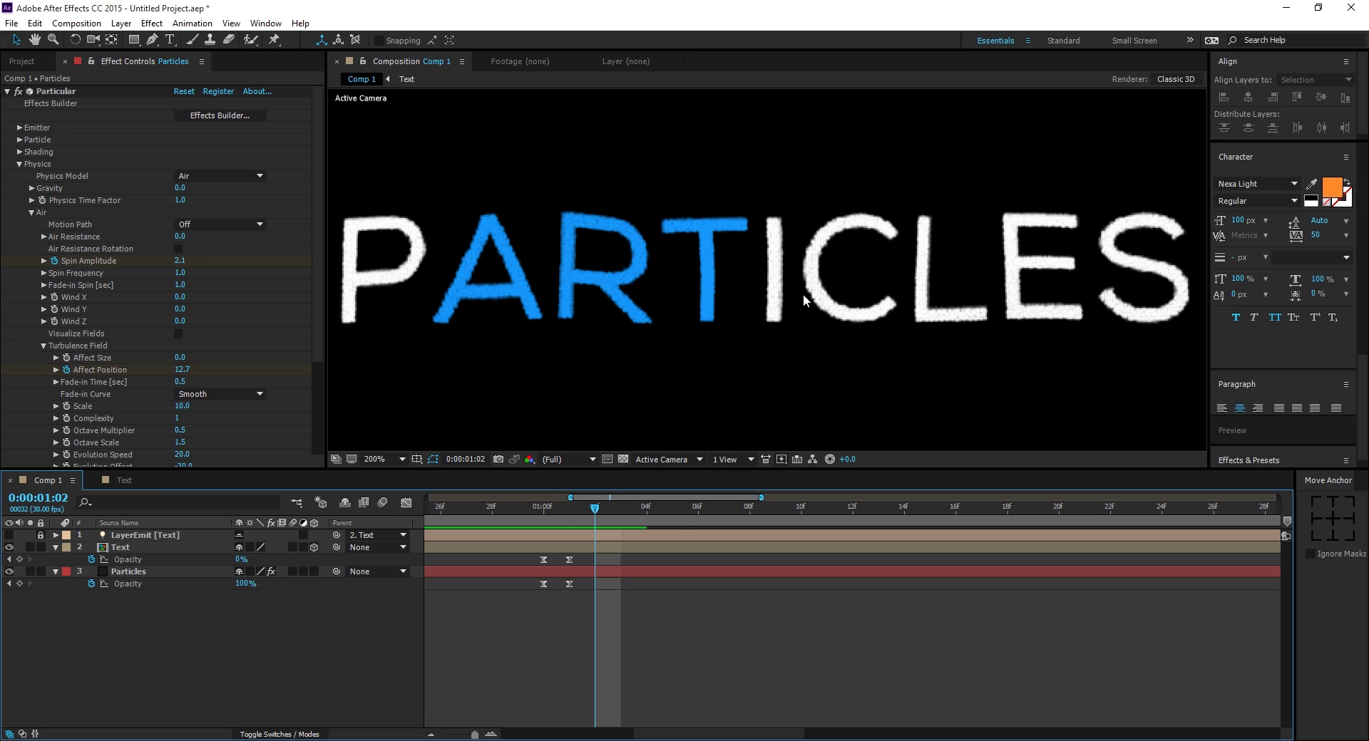
pyautogui.scroll(-1, 803, 294)
pyautogui.scroll(-3, 742, 599)
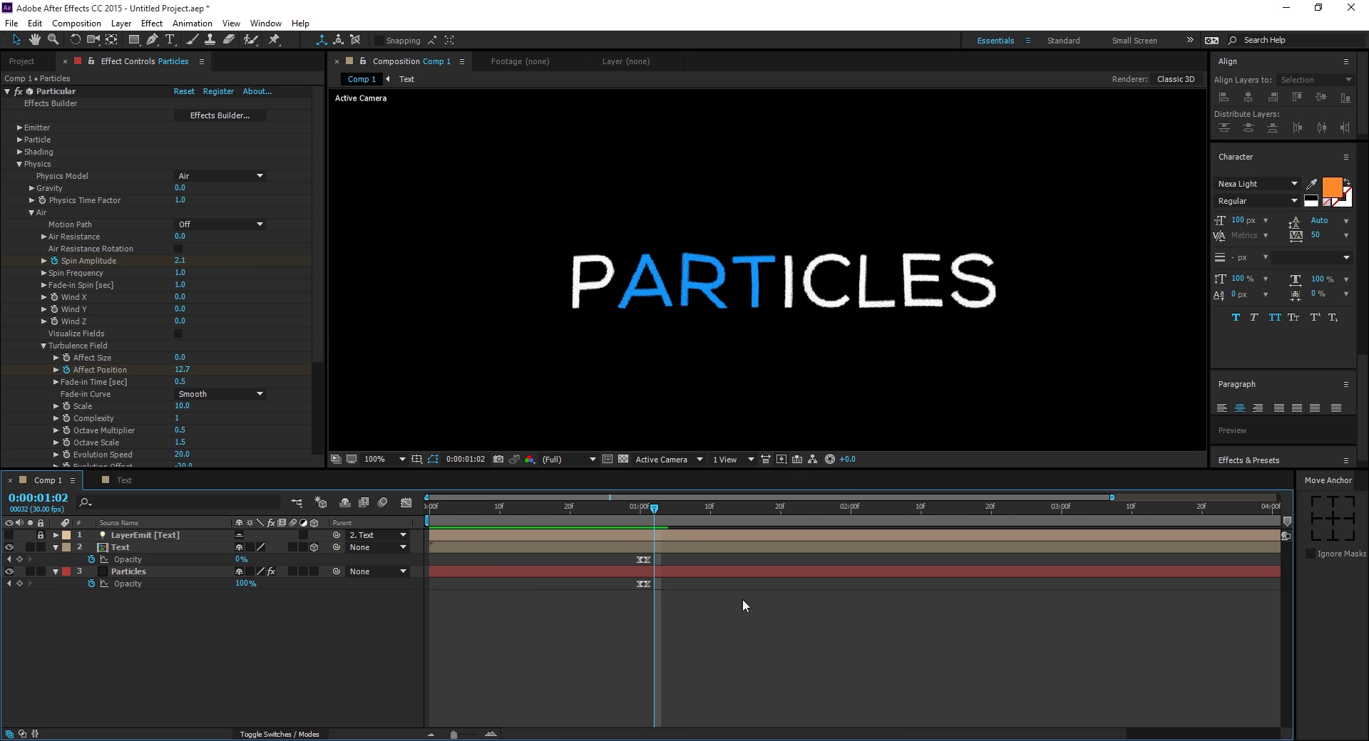
pyautogui.moveTo(580, 512); pyautogui.dragTo(655, 533)
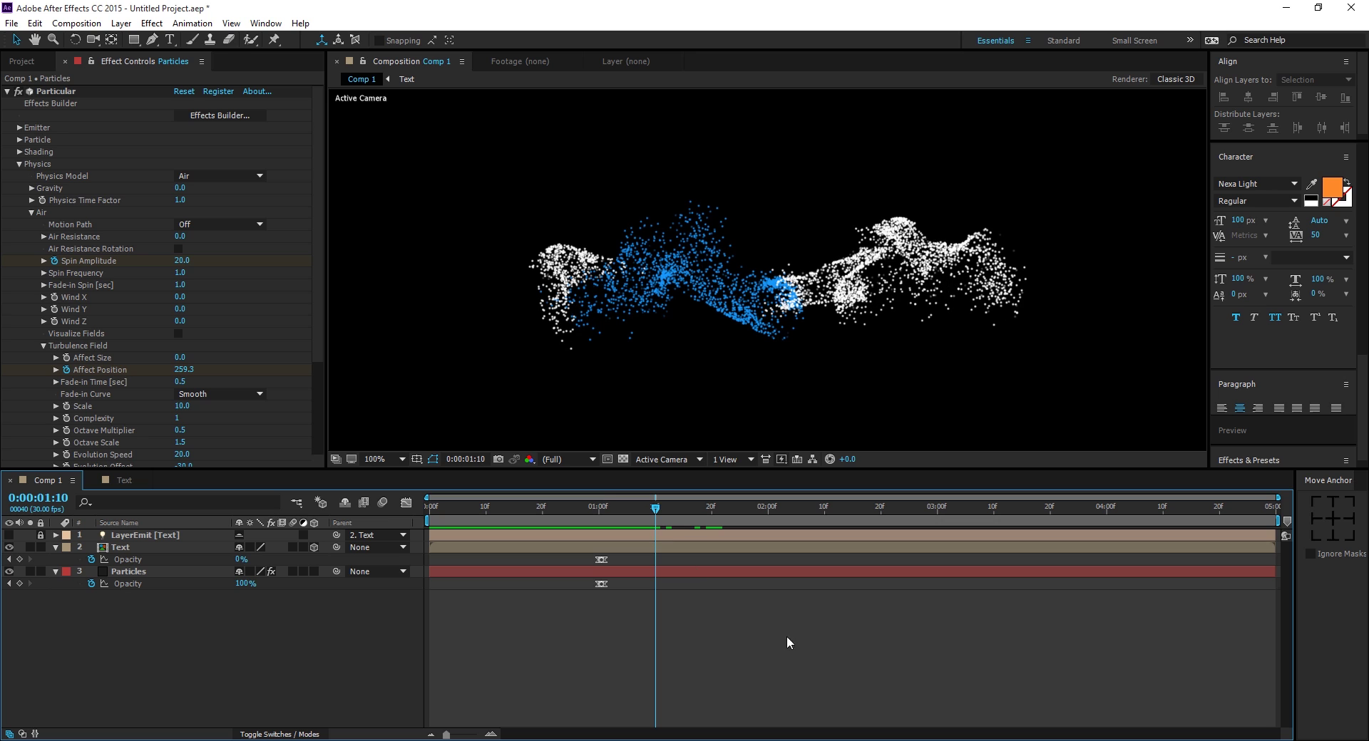
# Step: At 0:00:03:00, add Opacity keyframes holding Text at 0% and Particles at 100%
pyautogui.click(938, 511)
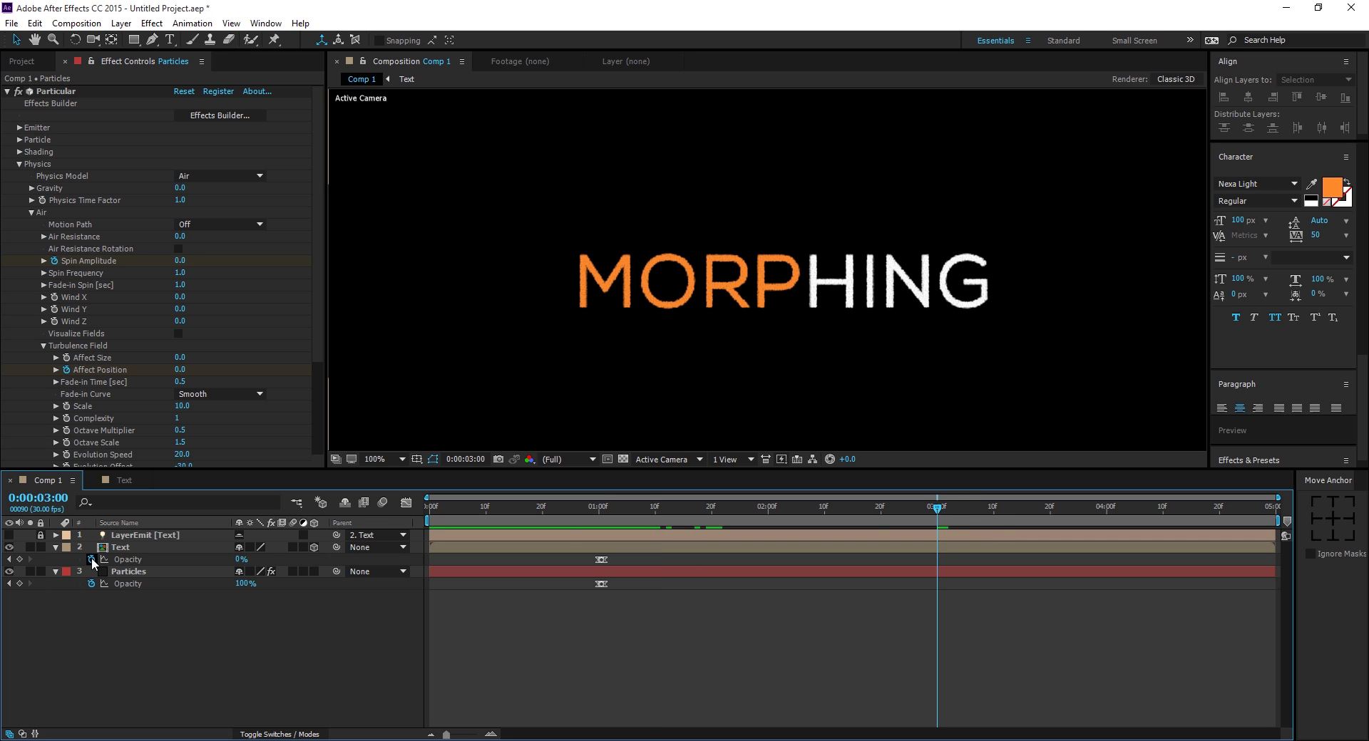
pyautogui.click(20, 559)
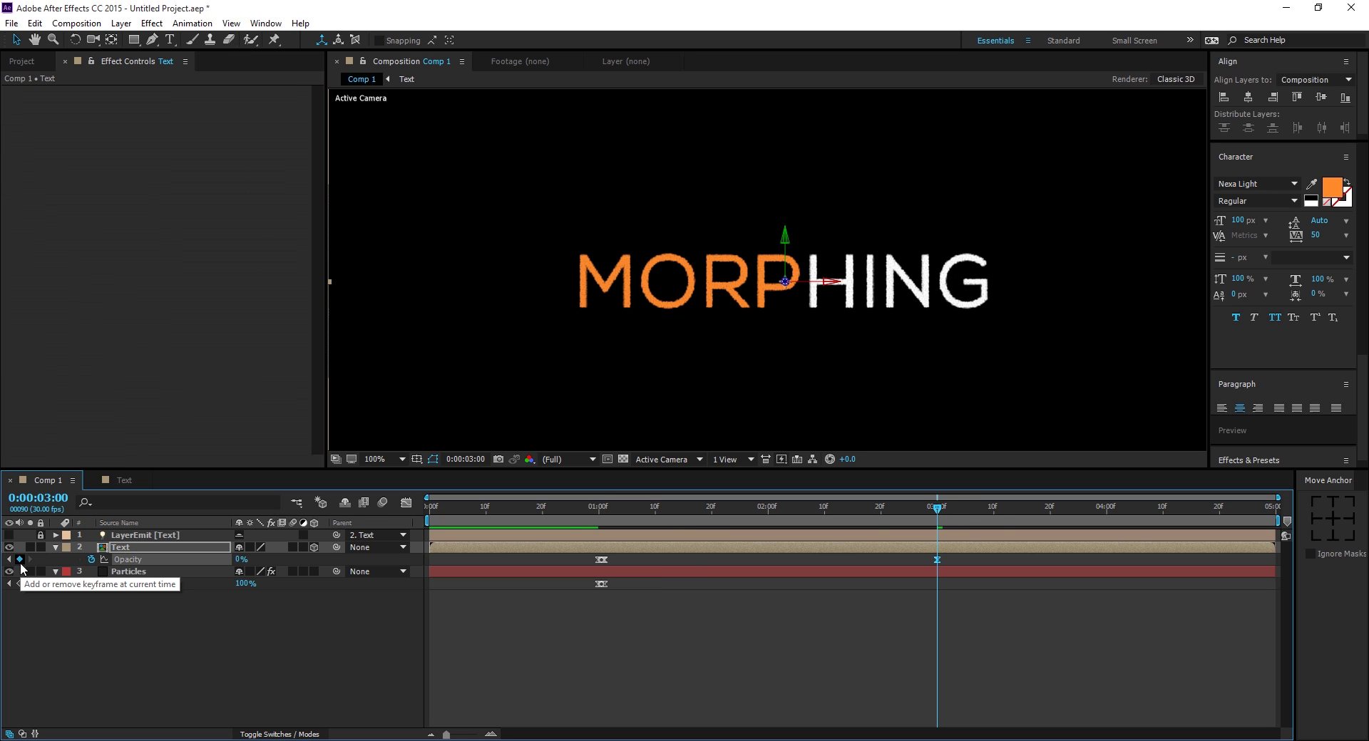
pyautogui.click(20, 584)
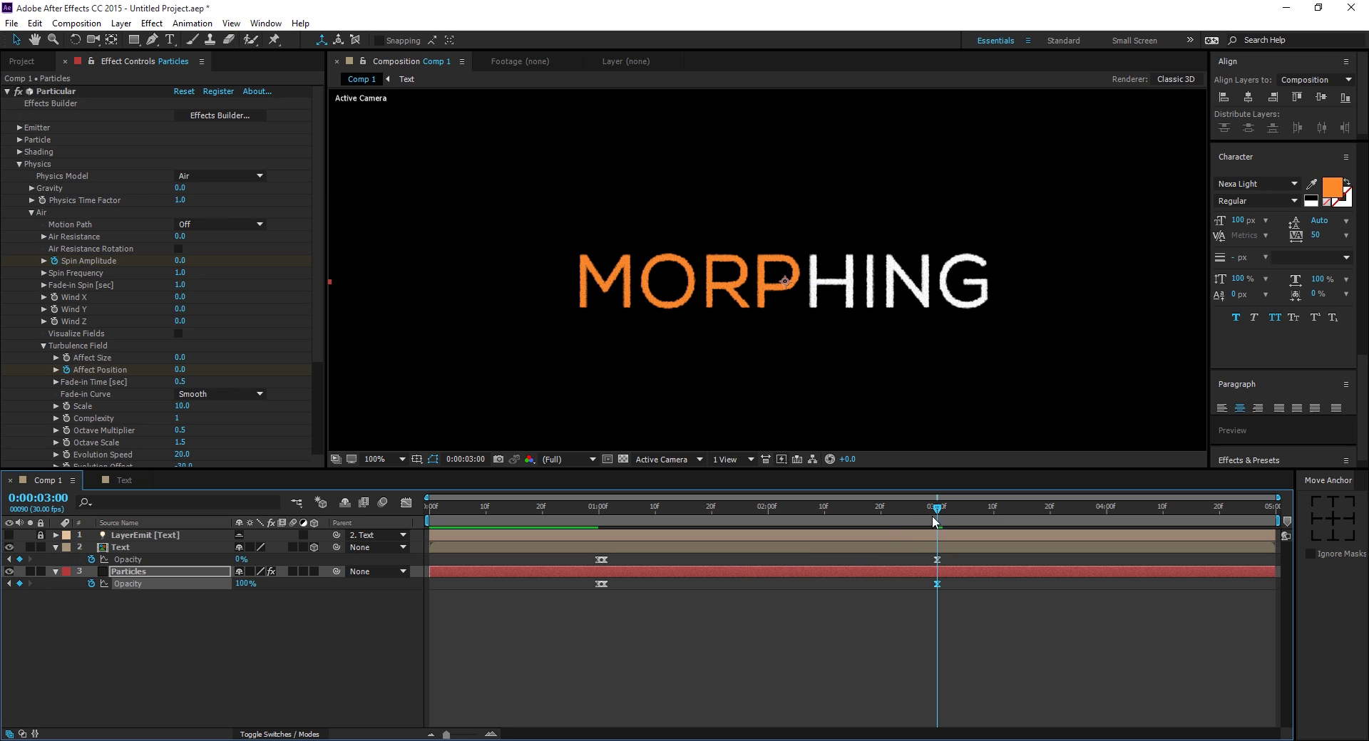
# Step: At 0:00:03:01, set Text's Opacity to 100% and Particles' Opacity to 0%
pyautogui.moveTo(940, 512); pyautogui.dragTo(942, 511)
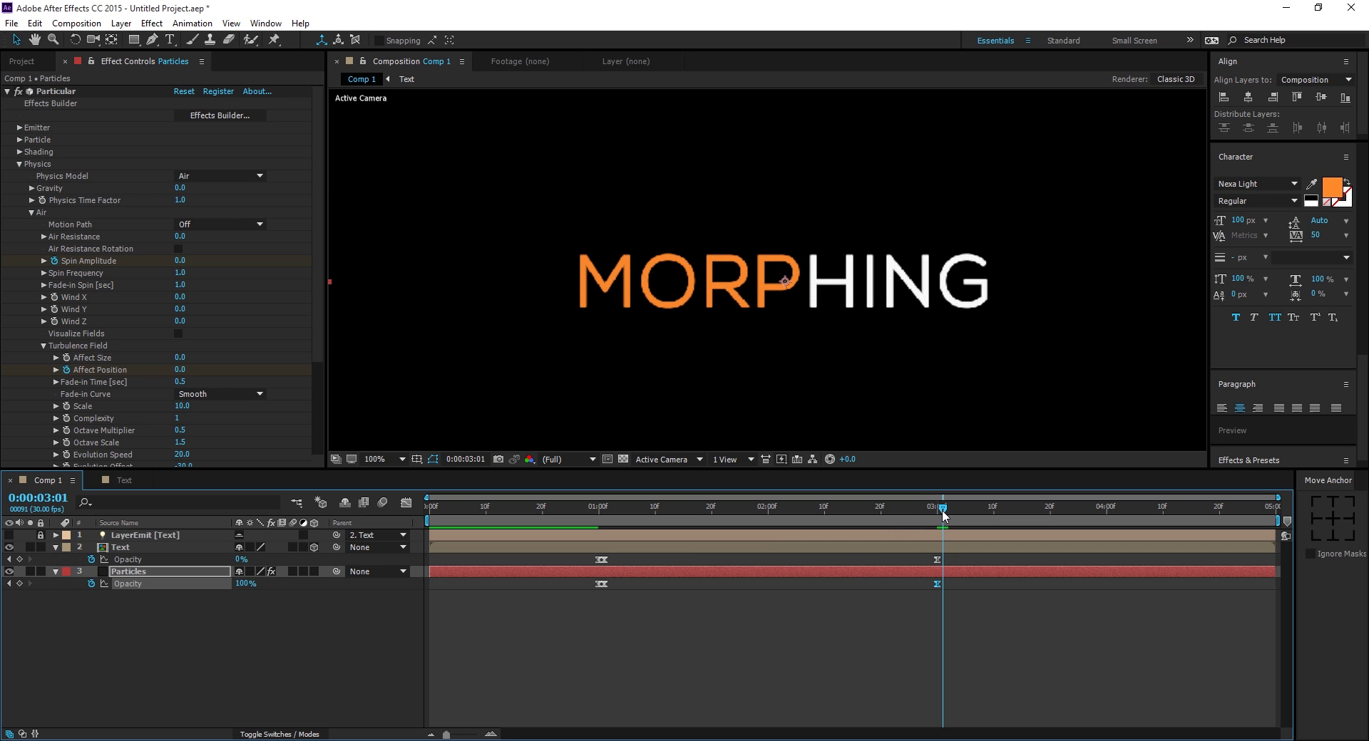
pyautogui.click(242, 560)
pyautogui.write('100')
pyautogui.press('Return')
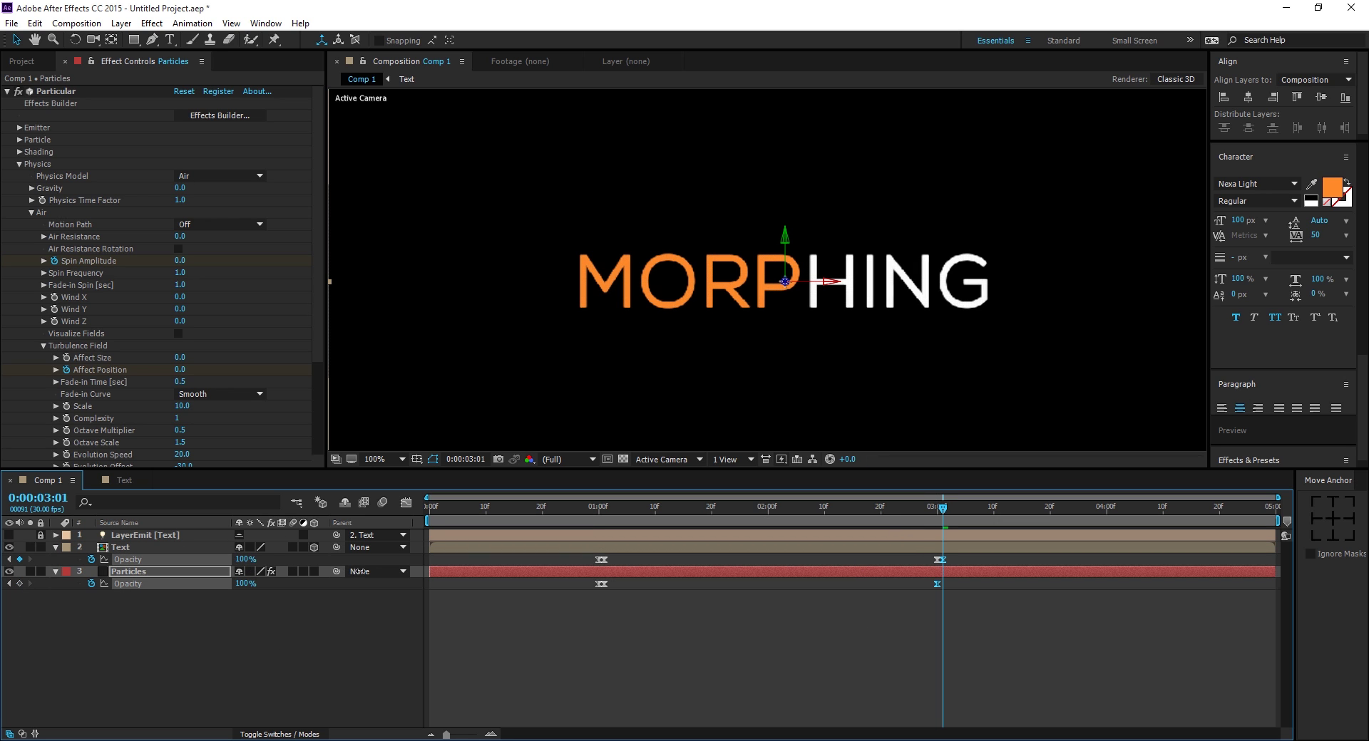
pyautogui.click(246, 584)
pyautogui.write('0')
pyautogui.press('Return')
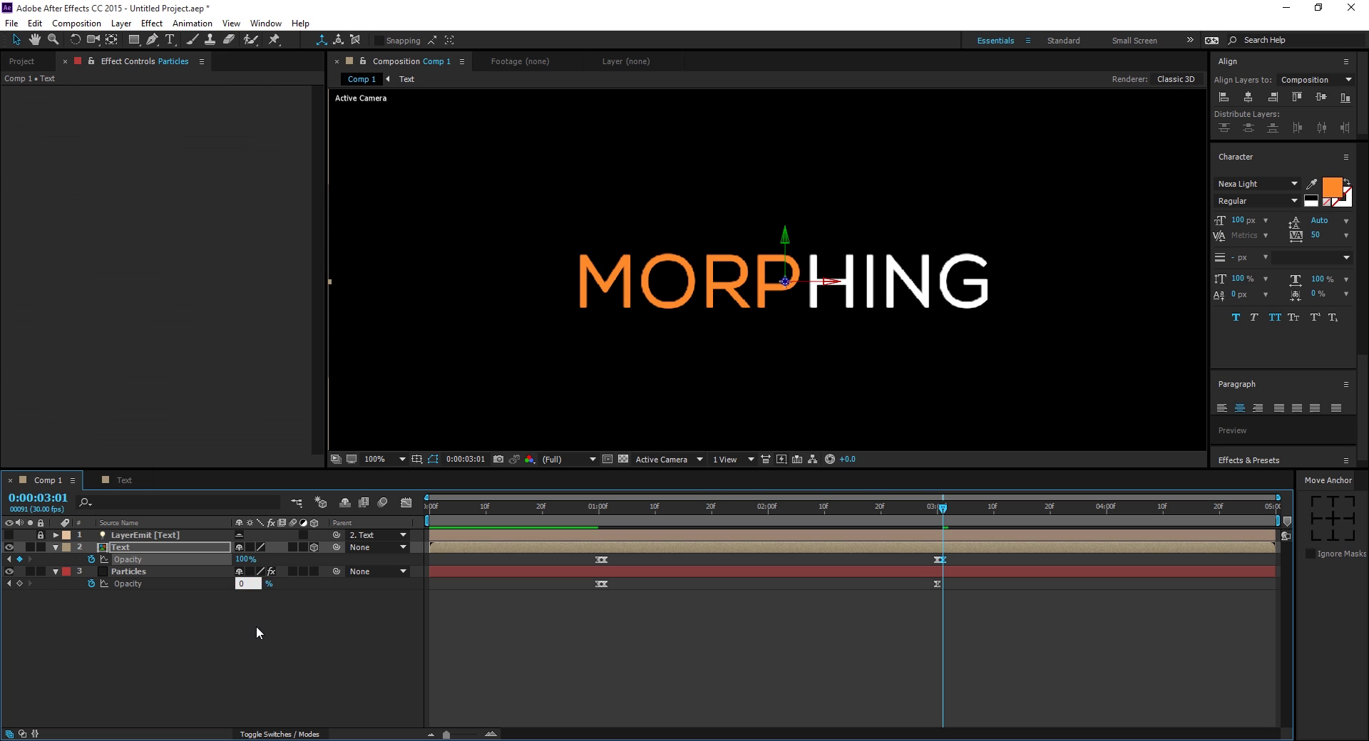
# Step: Move the closing Opacity keyframes of both layers earlier to 0:00:02:28 and 0:00:02:29
pyautogui.press('=')
pyautogui.moveTo(845, 553); pyautogui.dragTo(867, 570)
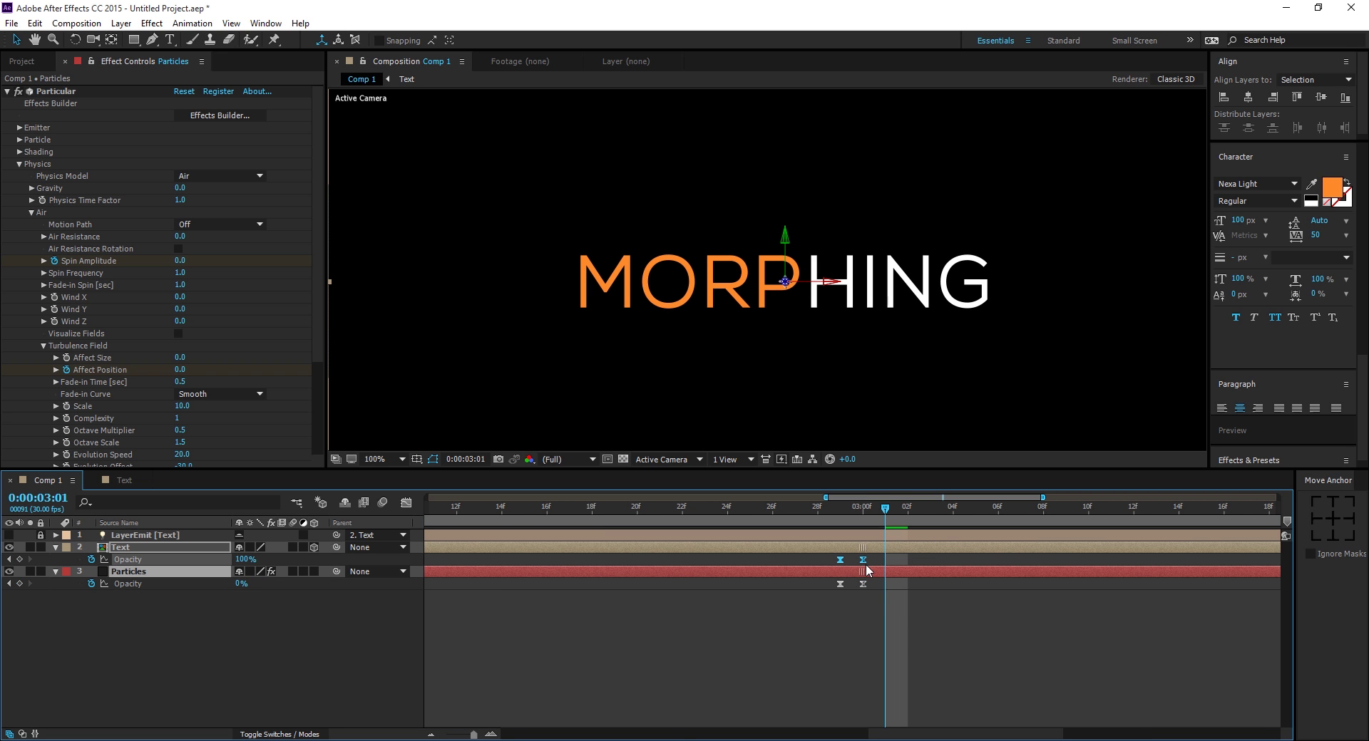
pyautogui.click(827, 617)
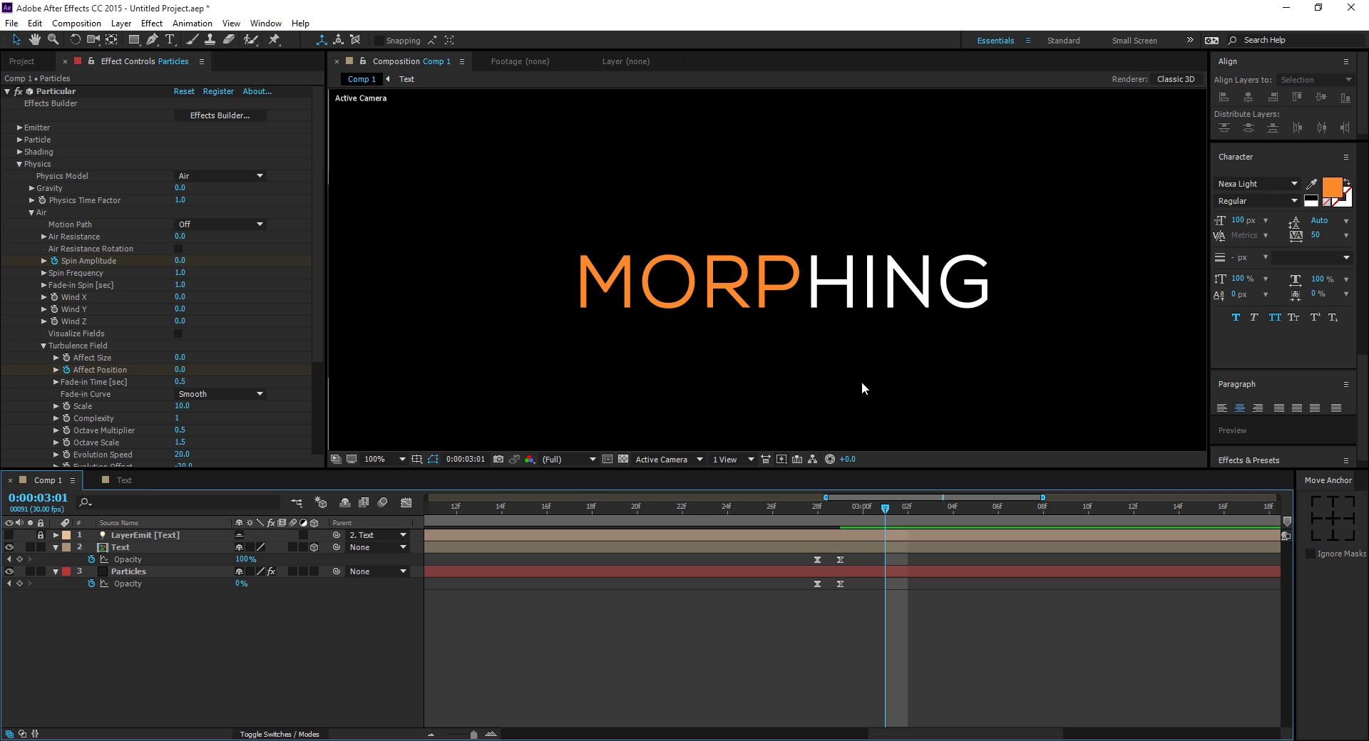
# Step: Check the closing switch at 0:00:02:29, collapse the Text and Particles layers, and scrub the particle dispersion up to 0:00:01:10
pyautogui.moveTo(775, 511); pyautogui.dragTo(840, 537)
pyautogui.scroll(-2, 777, 268)
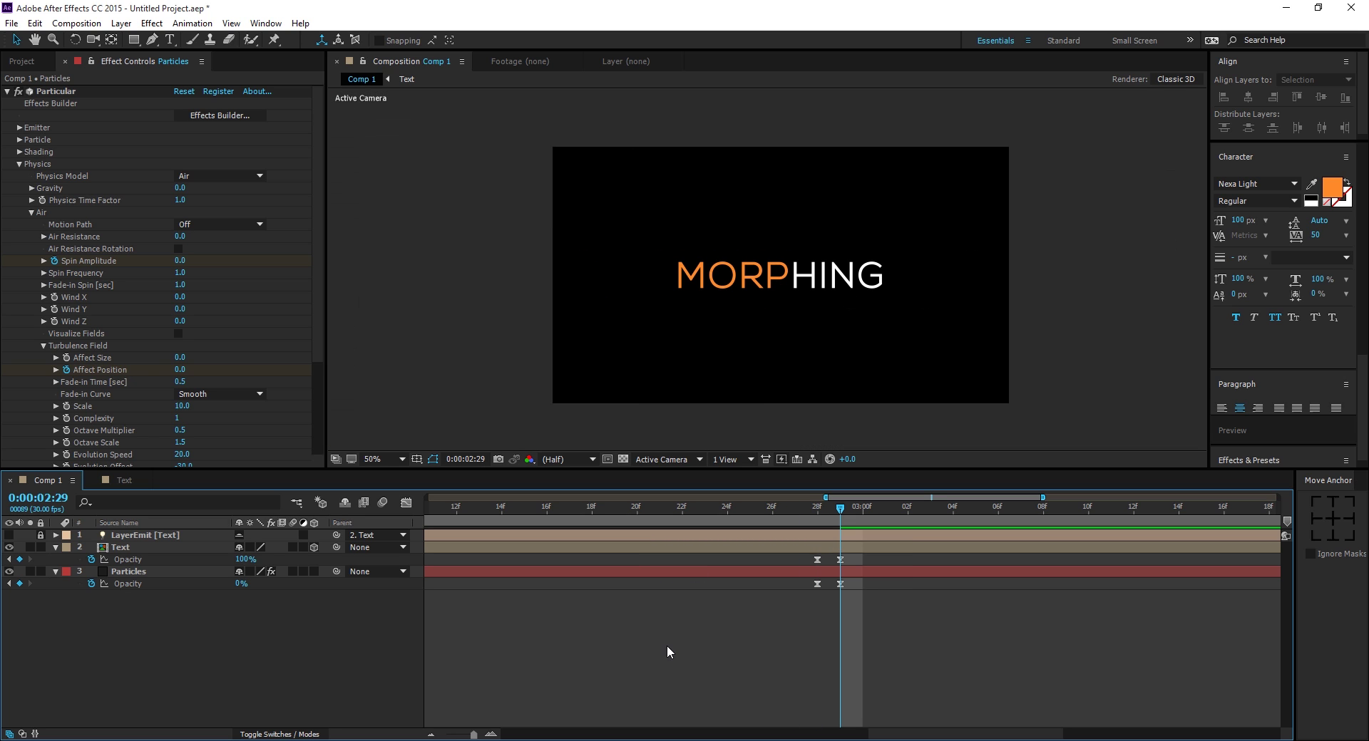
pyautogui.click(114, 547)
pyautogui.keyDown('shift'); pyautogui.click(114, 572); pyautogui.keyUp('shift')
pyautogui.press('u')
pyautogui.click(122, 602)
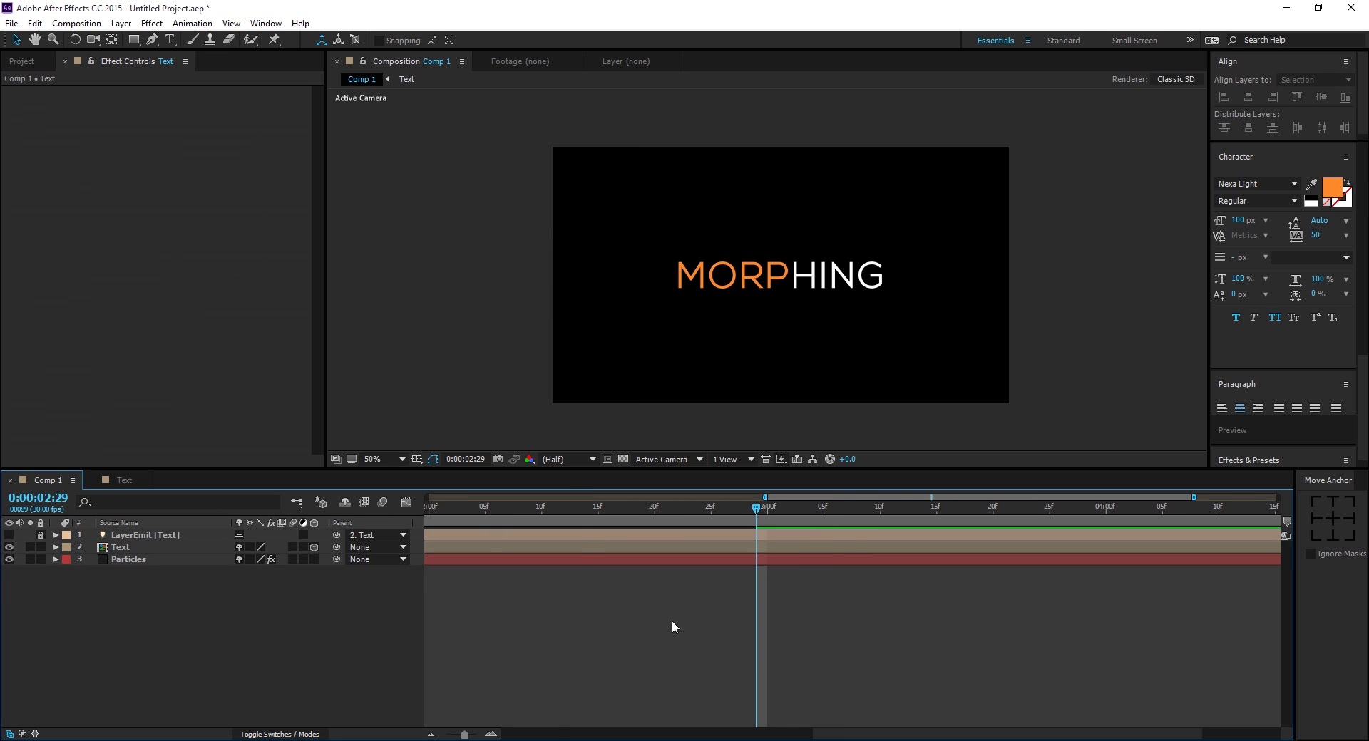
pyautogui.moveTo(863, 734); pyautogui.dragTo(428, 736)
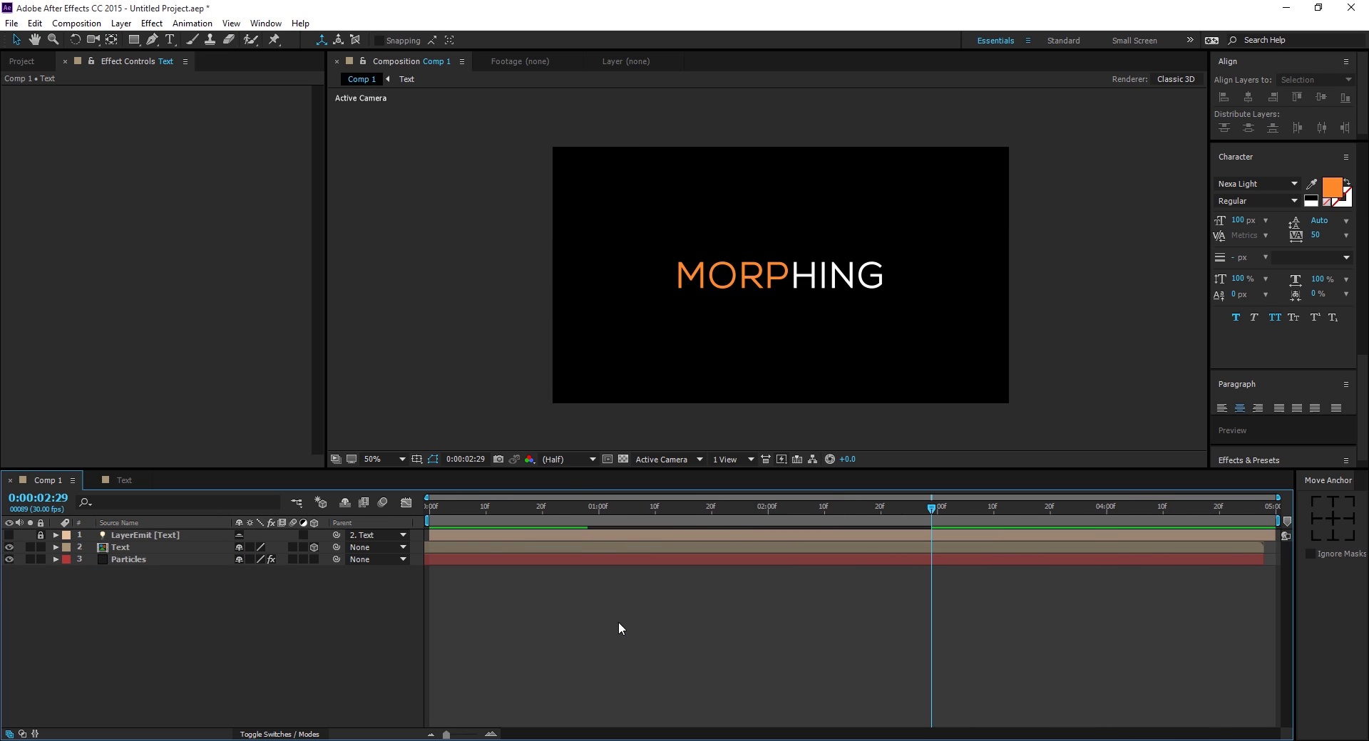
pyautogui.moveTo(591, 514); pyautogui.dragTo(656, 551)
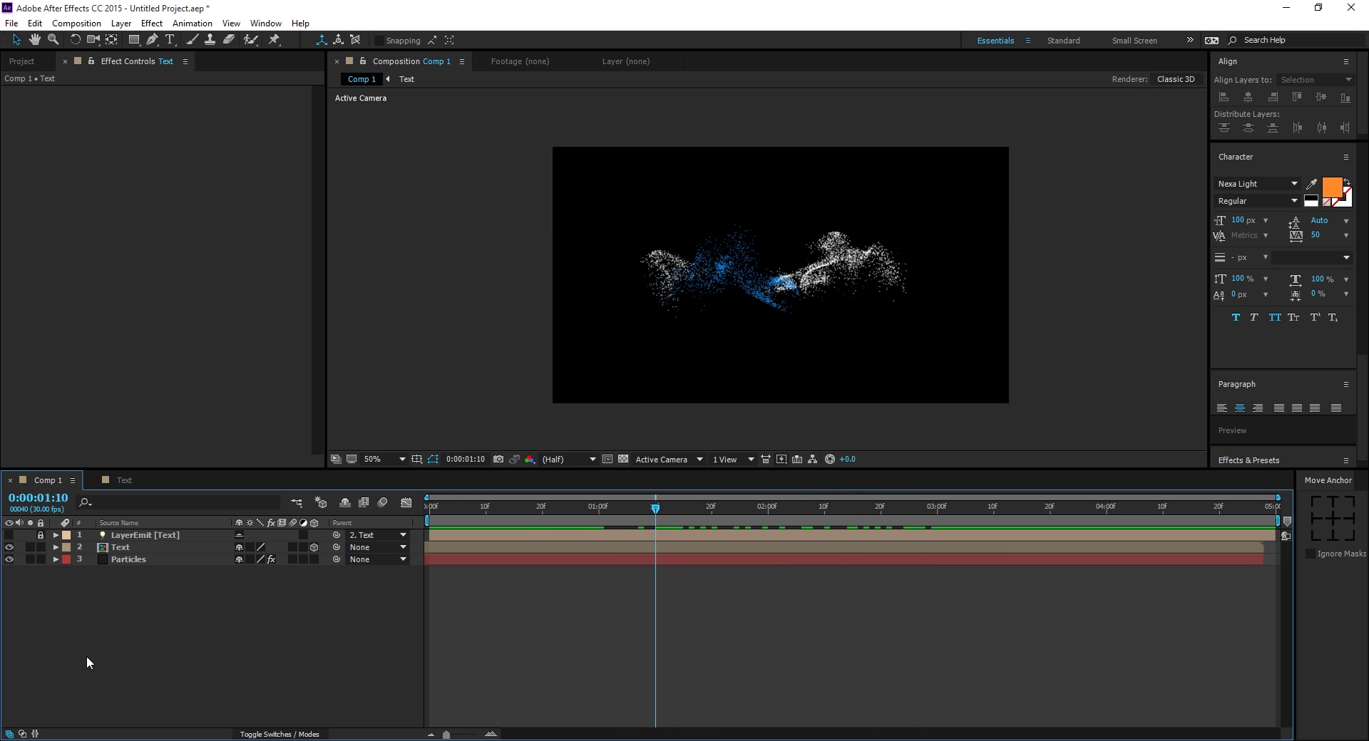
# Step: Create a two-node camera in Comp 1 using the 24mm preset
pyautogui.rightClick(152, 627)
pyautogui.moveTo(285, 495)
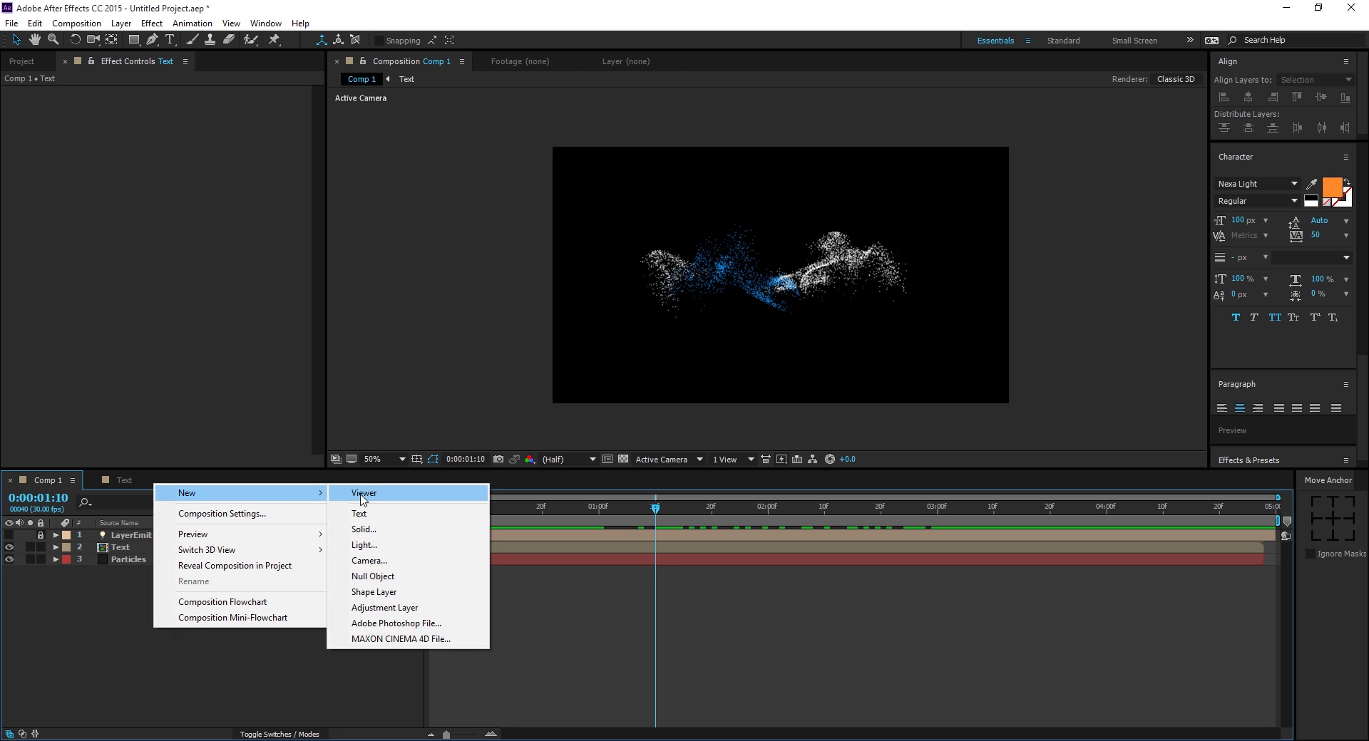
pyautogui.click(371, 560)
pyautogui.click(769, 273)
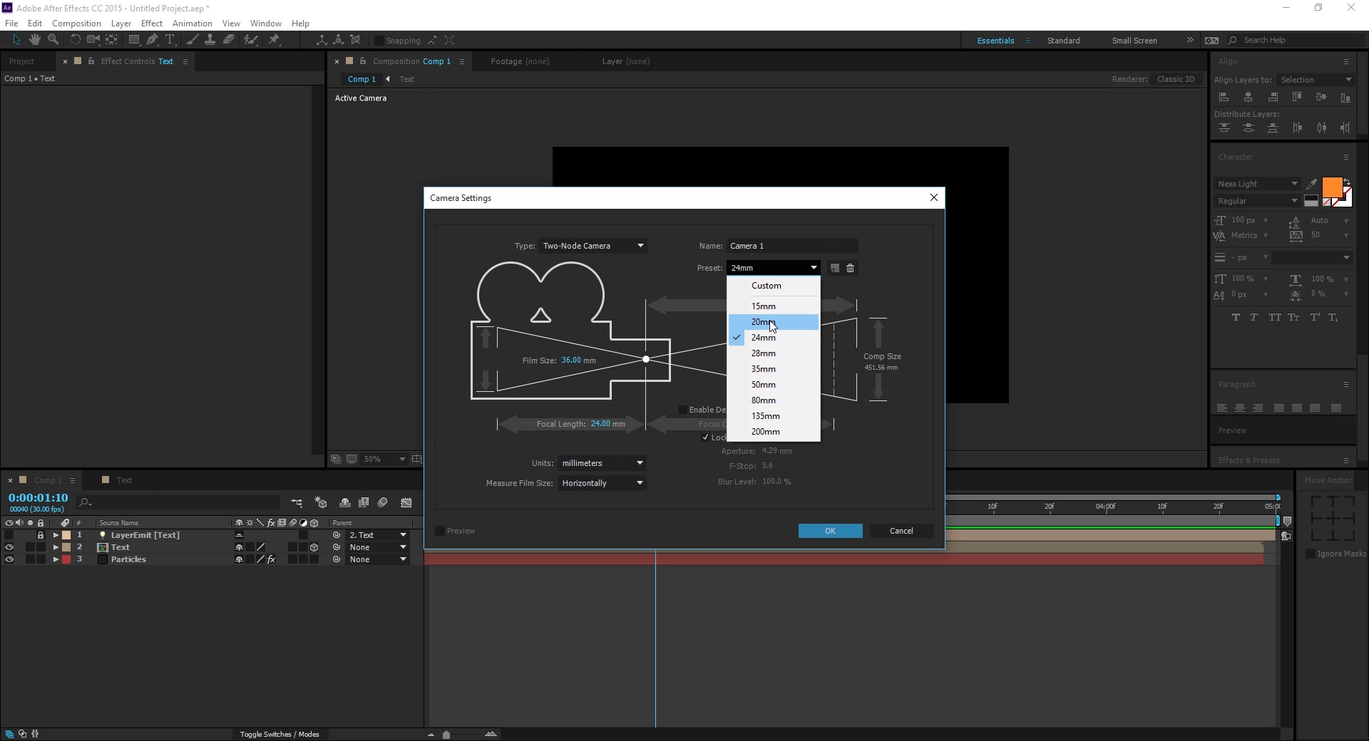
pyautogui.click(769, 340)
pyautogui.click(806, 528)
# Step: Add a null object to Comp 1 and rename it camera control
pyautogui.rightClick(230, 673)
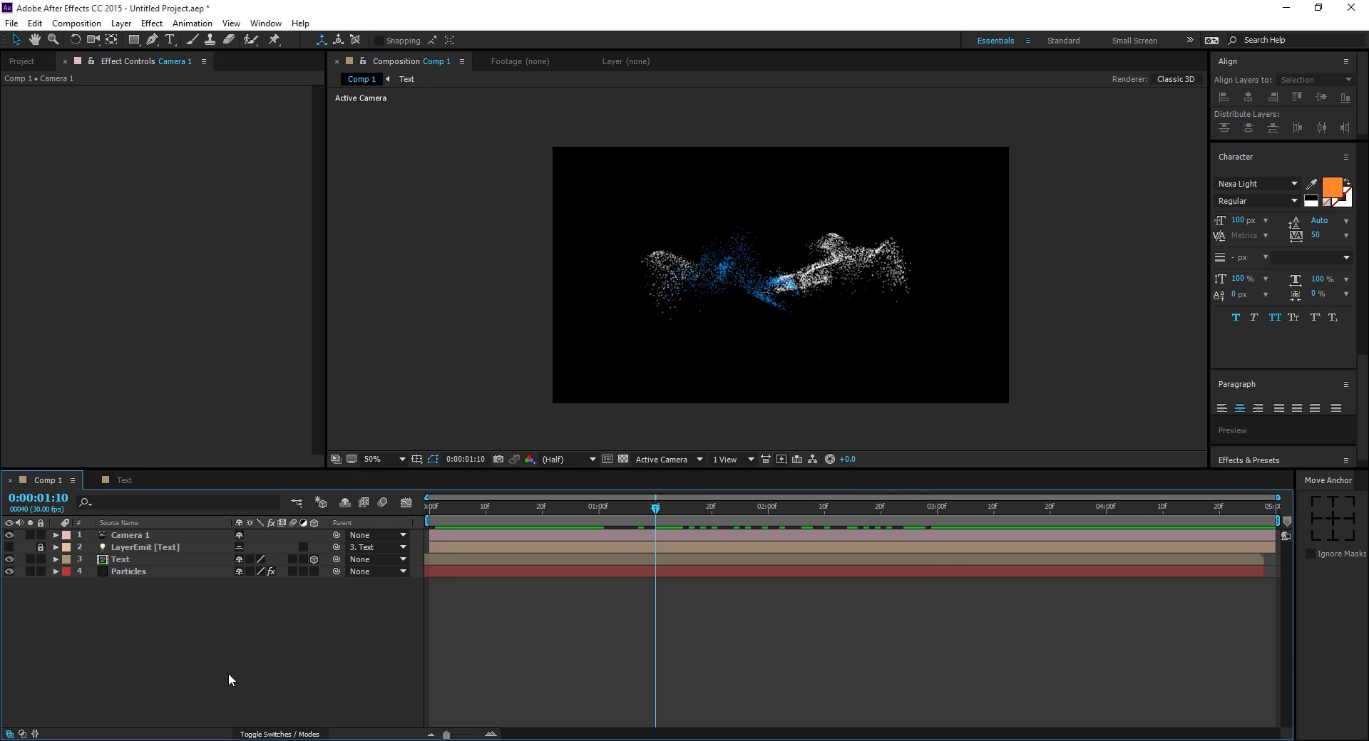
pyautogui.moveTo(400, 519)
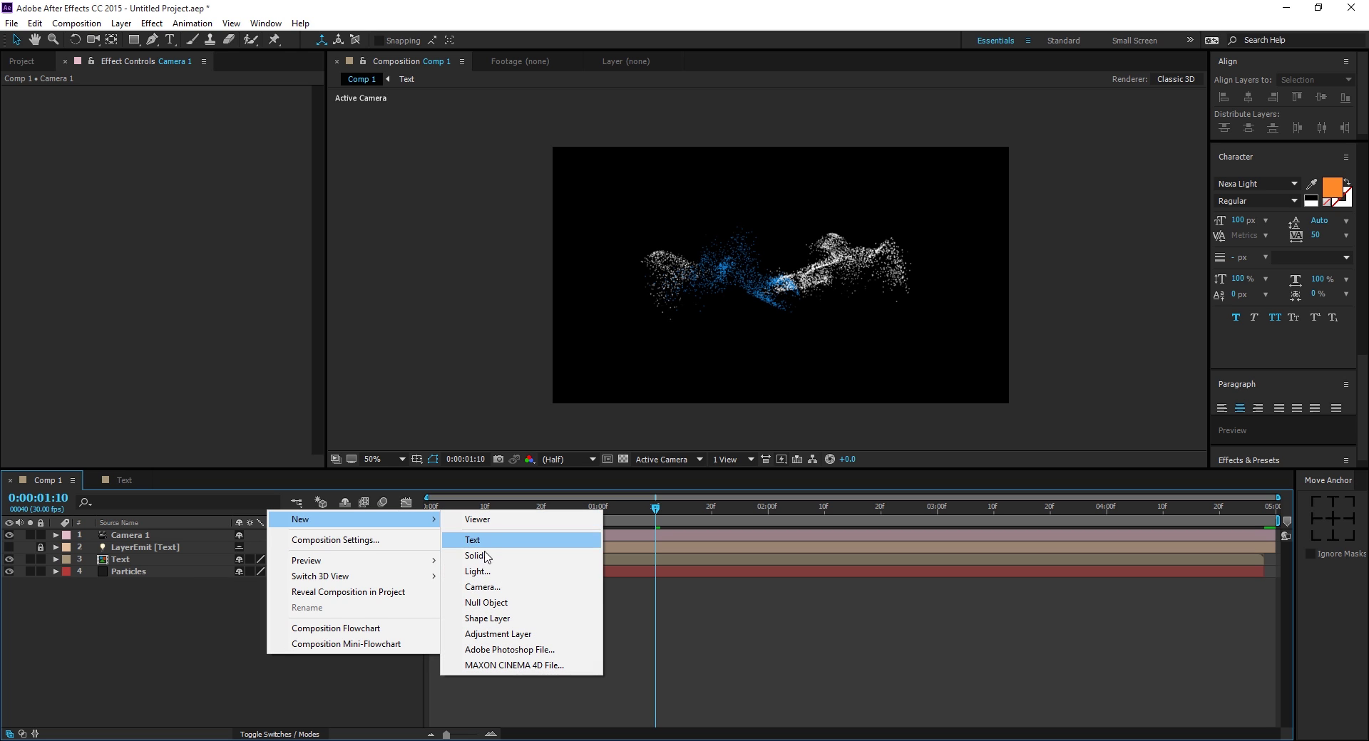
pyautogui.click(485, 603)
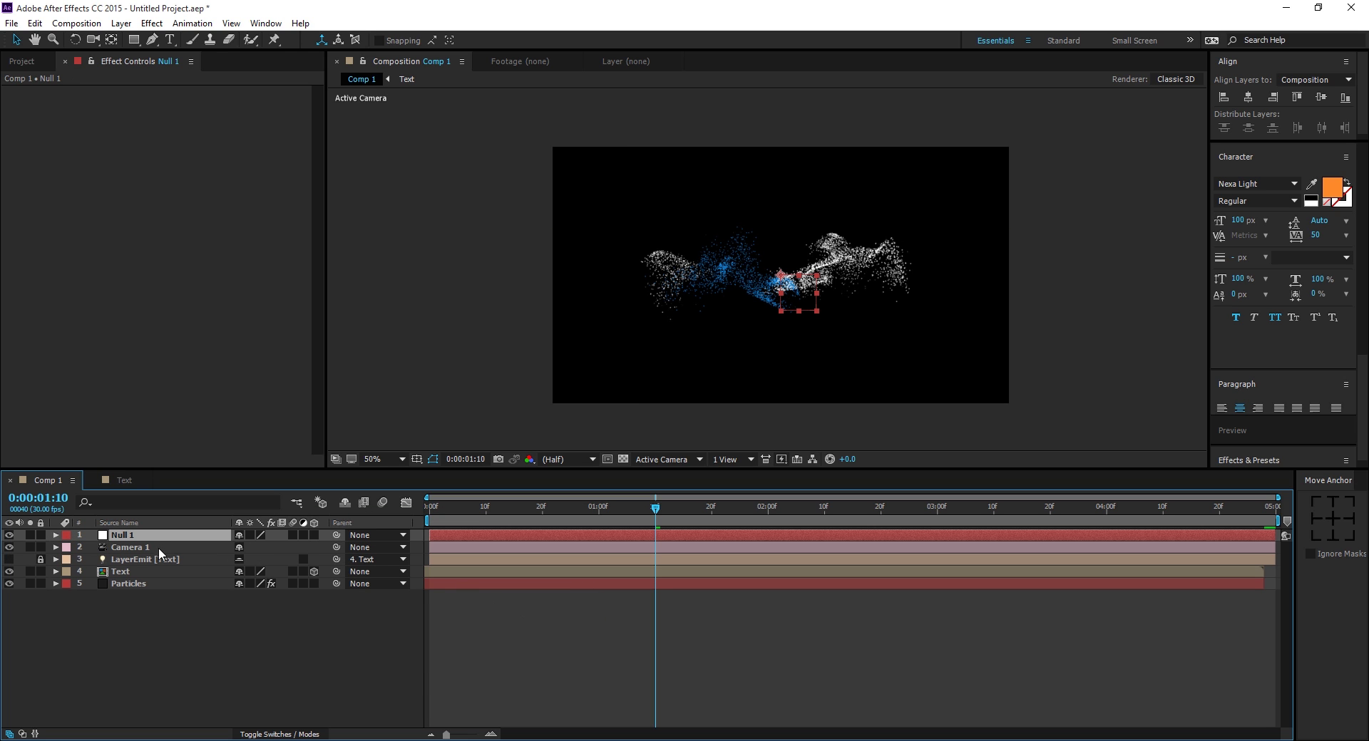
pyautogui.press('Return')
pyautogui.write('ca')
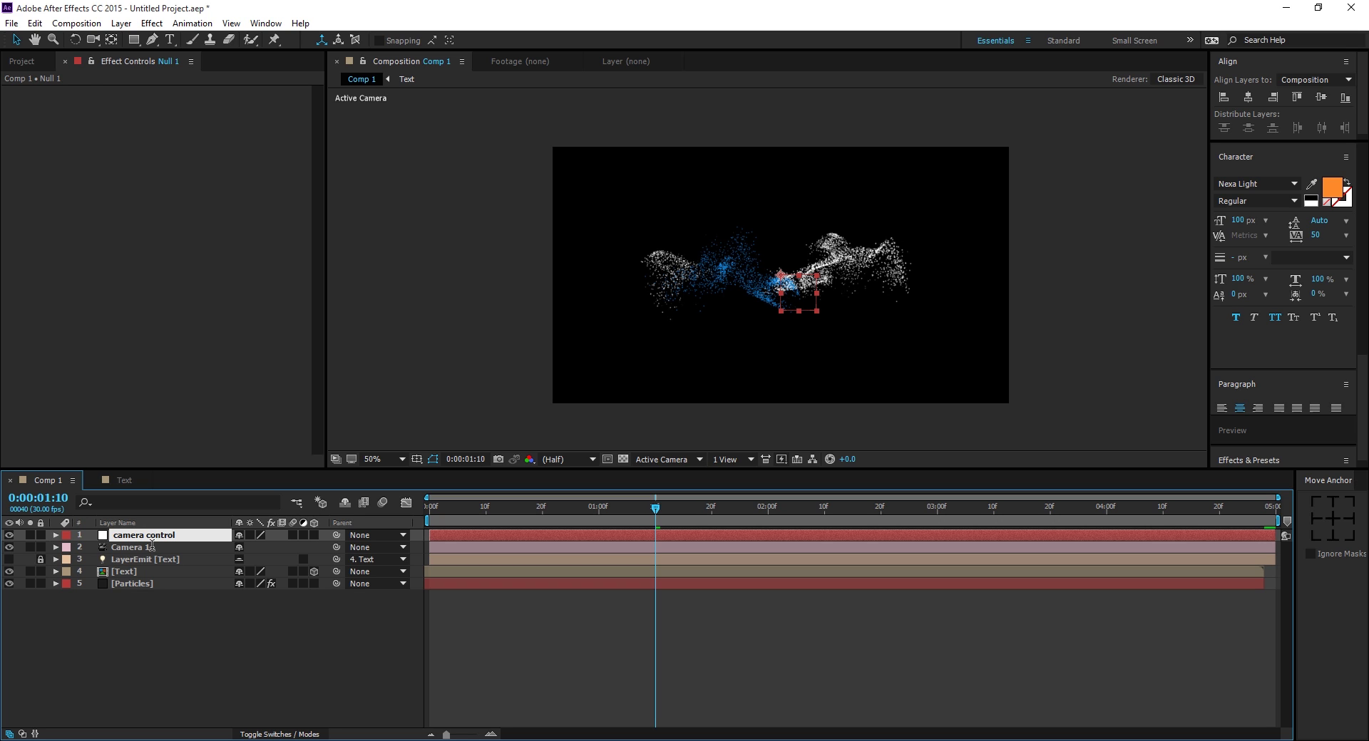
pyautogui.write('mera control')
pyautogui.click(144, 619)
# Step: Set the camera control null's Anchor Point to 50, 50
pyautogui.click(141, 536)
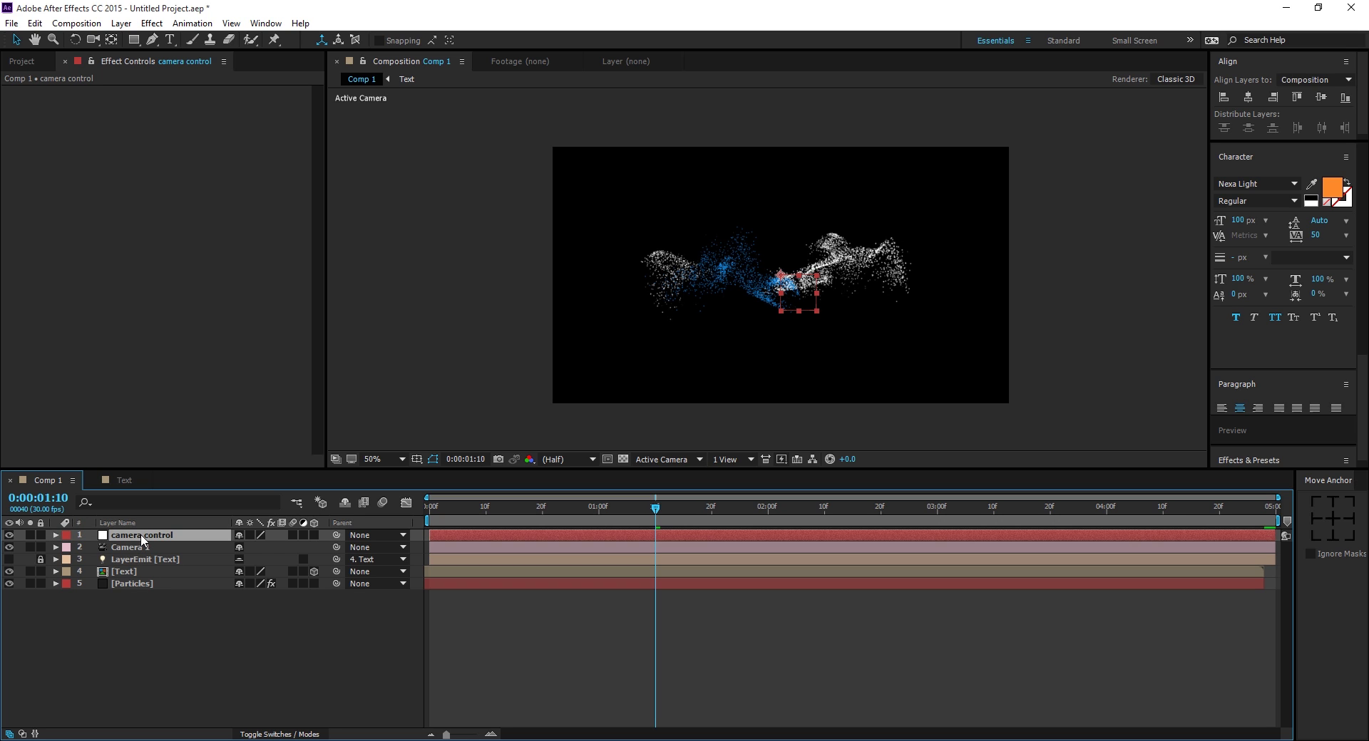
pyautogui.press('a')
pyautogui.click(242, 548)
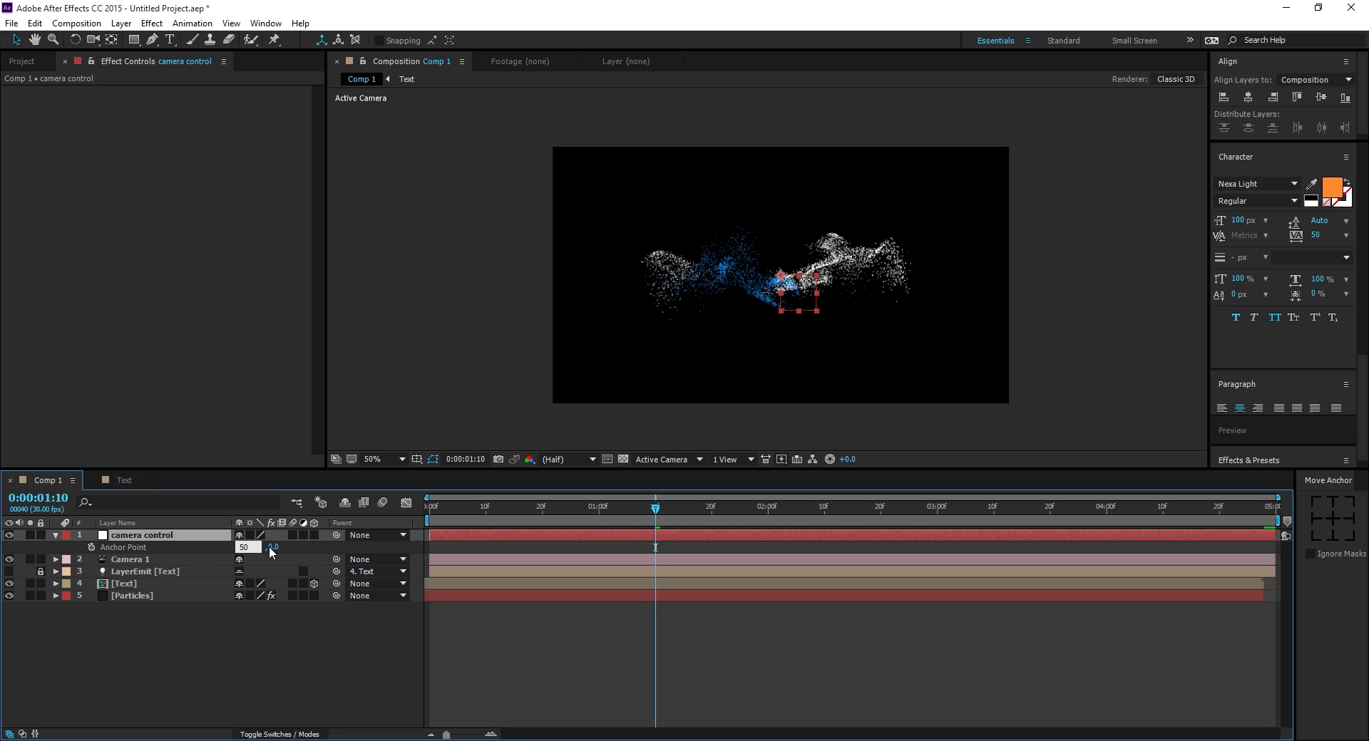
pyautogui.press('Return')
pyautogui.click(260, 547)
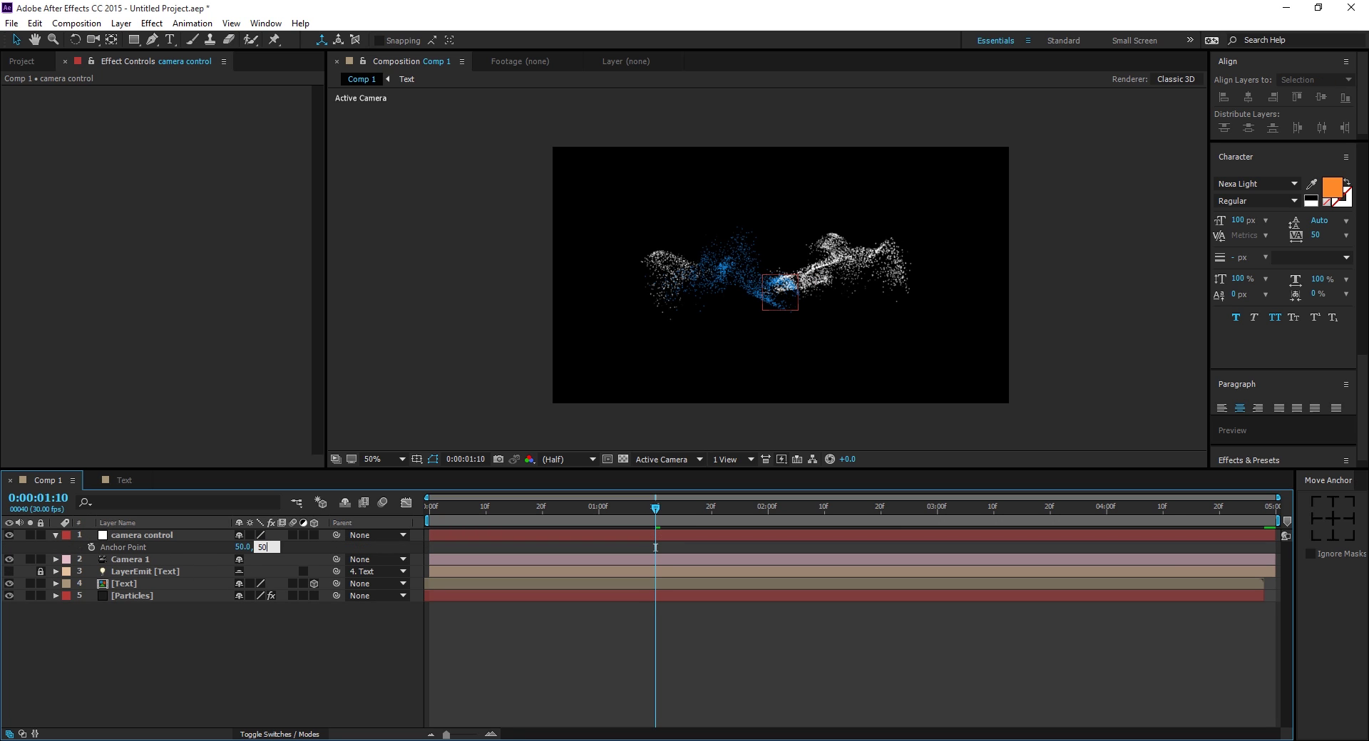
pyautogui.write('50')
pyautogui.press('Return')
# Step: Make the camera control null a 3D layer and parent Camera 1 to it
pyautogui.click(315, 534)
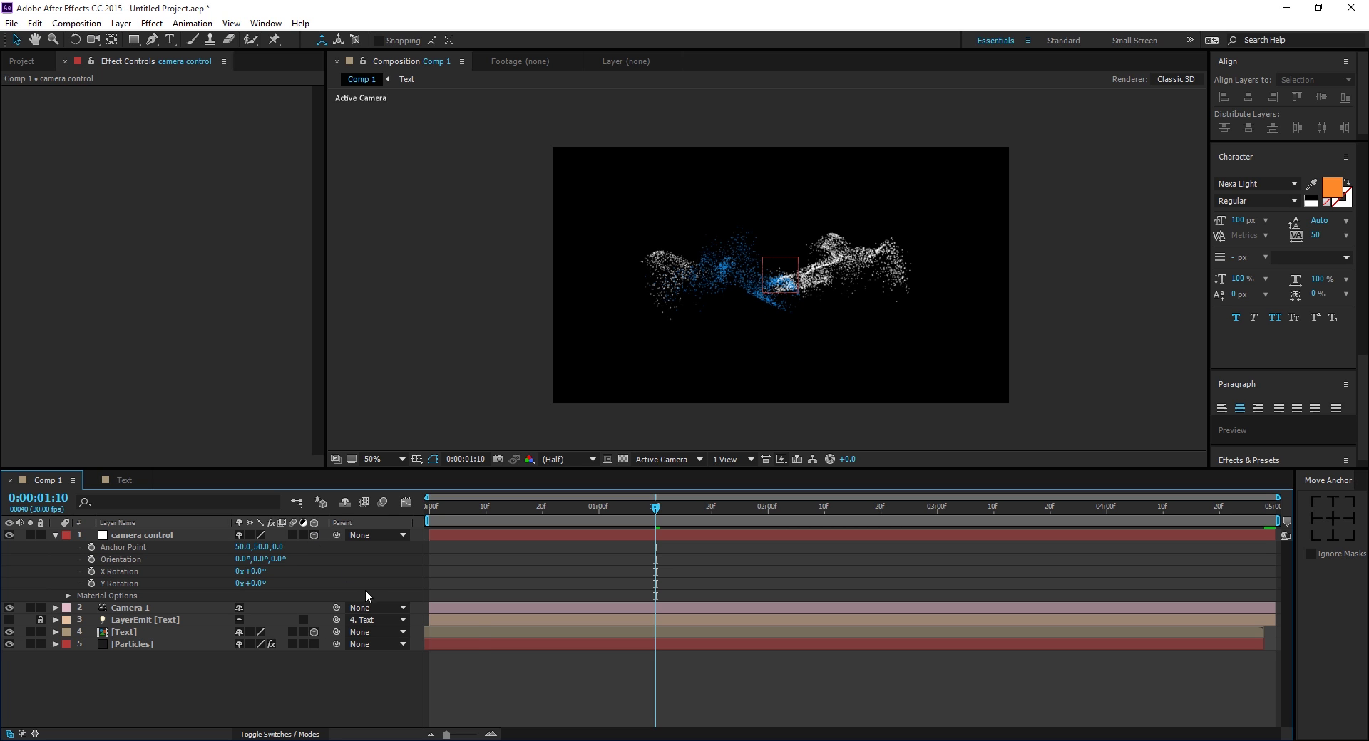
pyautogui.click(376, 608)
pyautogui.click(389, 644)
# Step: Keyframe the camera control null's Y Rotation from 0° at 0:00:01:00 to 180° at 0:00:03:00
pyautogui.click(598, 516)
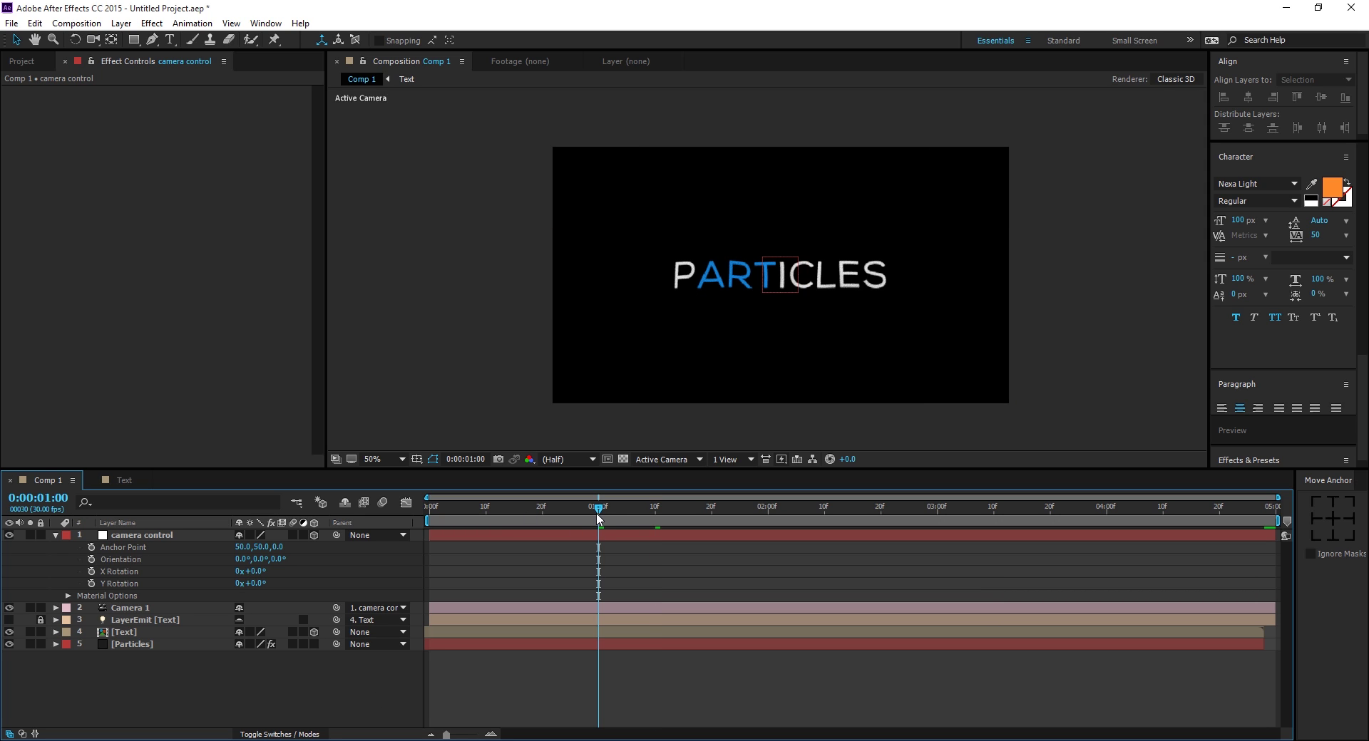
pyautogui.click(91, 583)
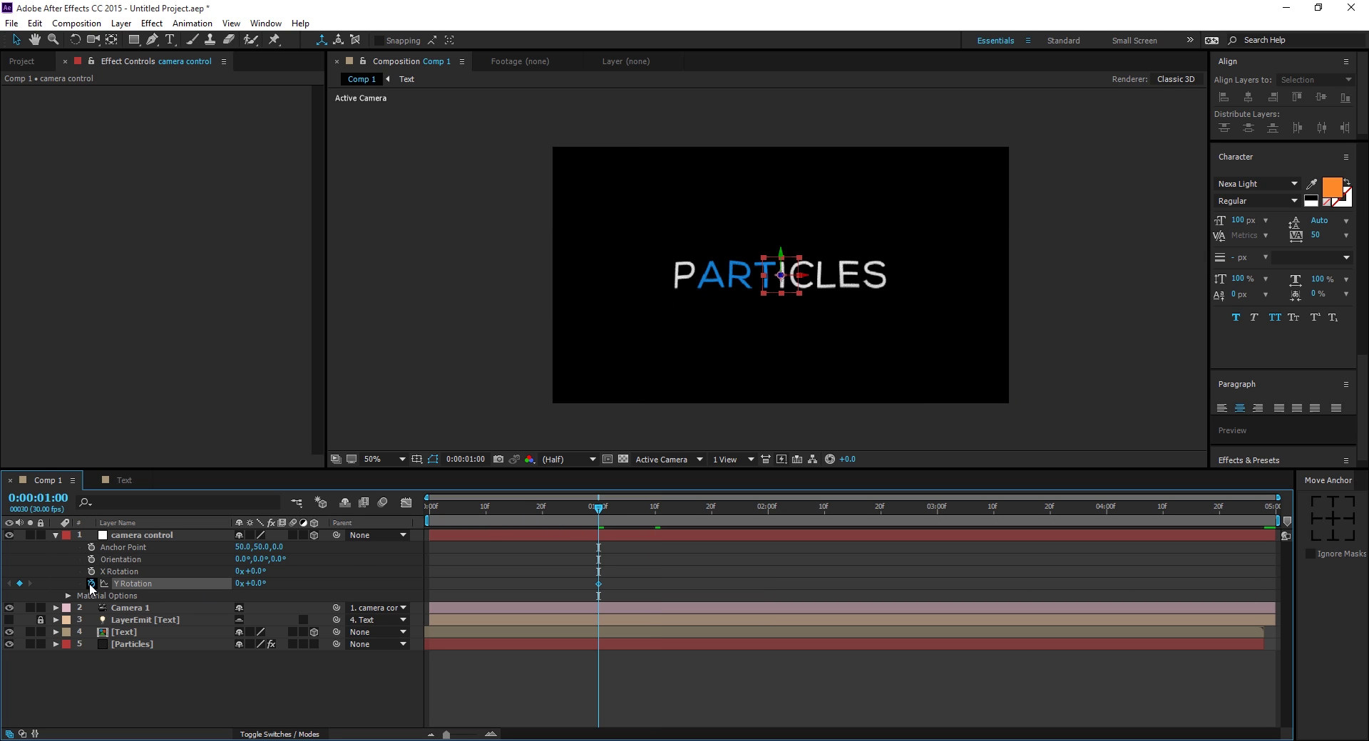
pyautogui.click(938, 512)
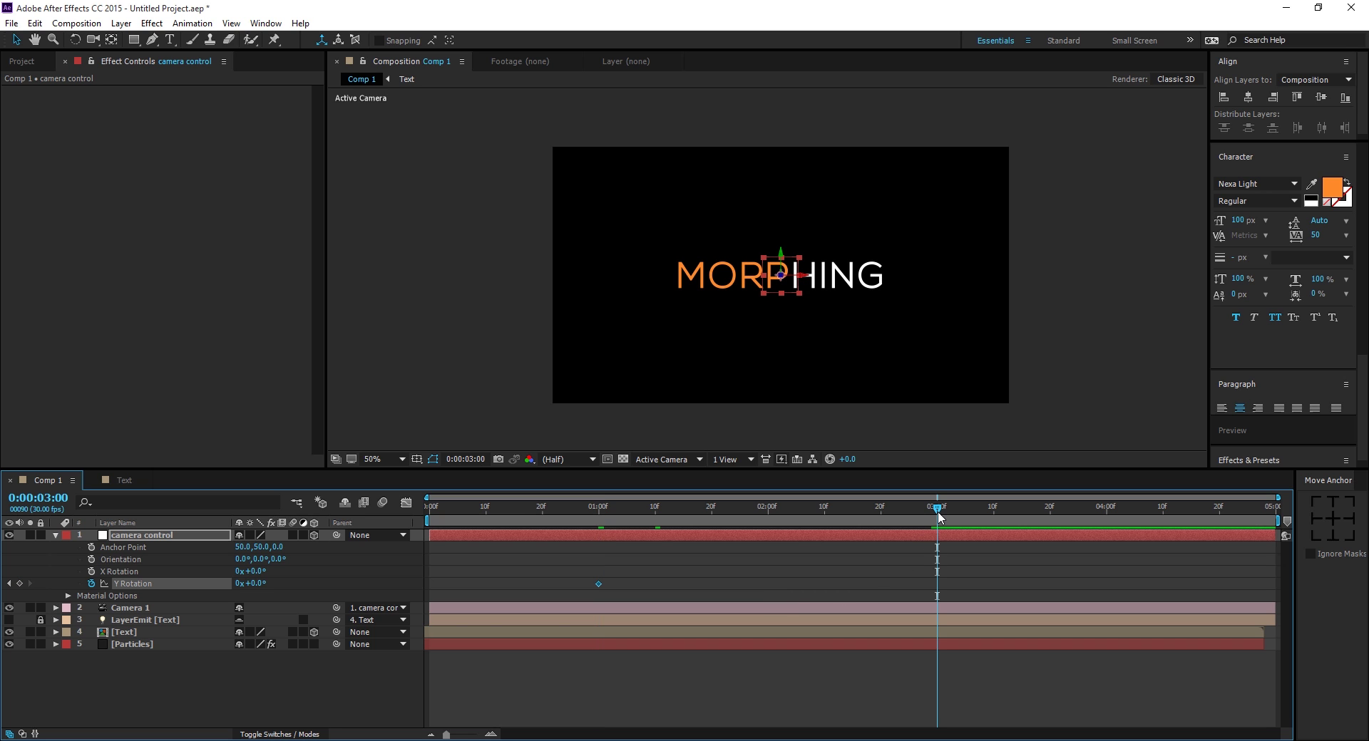
pyautogui.moveTo(265, 588); pyautogui.dragTo(407, 609)
pyautogui.click(258, 584)
pyautogui.write('180')
pyautogui.press('Return')
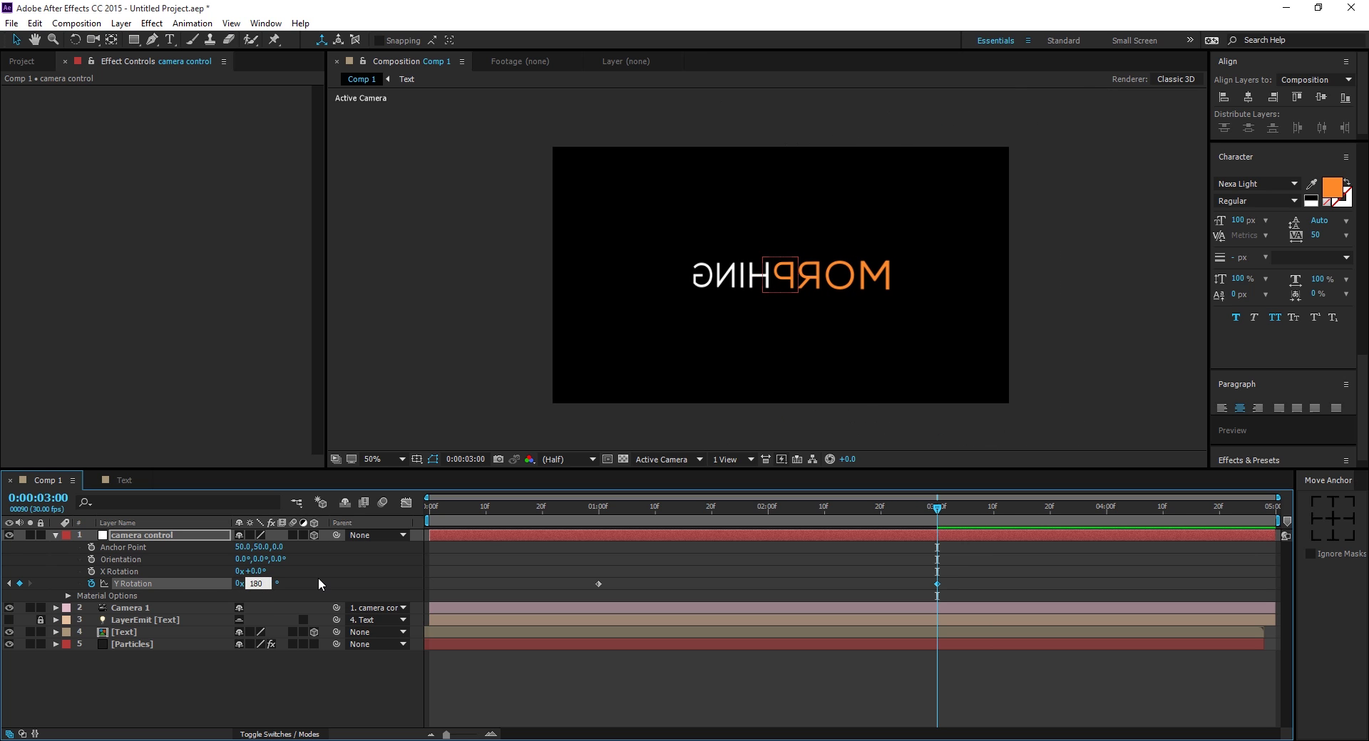
pyautogui.click(318, 577)
# Step: Mirror the MORPHING layer horizontally inside the Text composition using Scale, and scrub the camera rotation in Comp 1 to check it
pyautogui.moveTo(597, 507); pyautogui.dragTo(811, 566)
pyautogui.moveTo(831, 567); pyautogui.dragTo(931, 565)
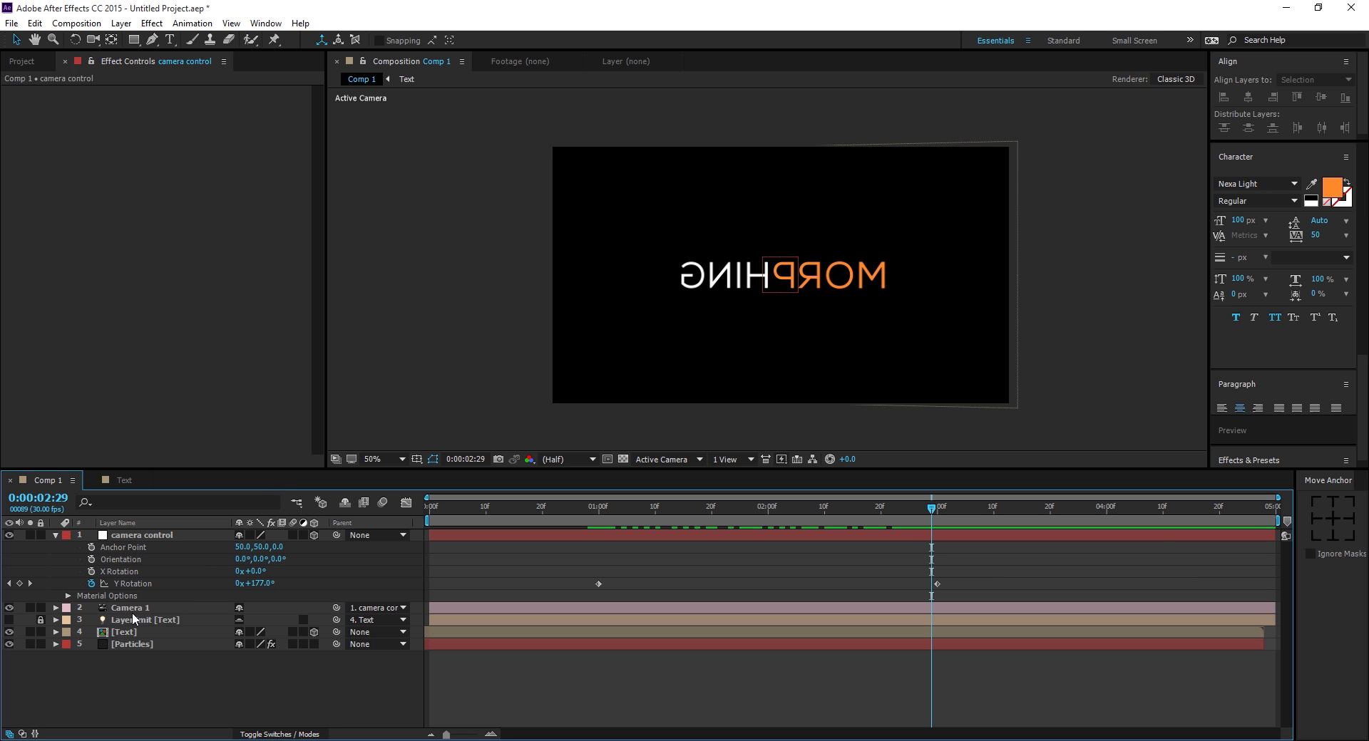
pyautogui.doubleClick(125, 632)
pyautogui.click(134, 536)
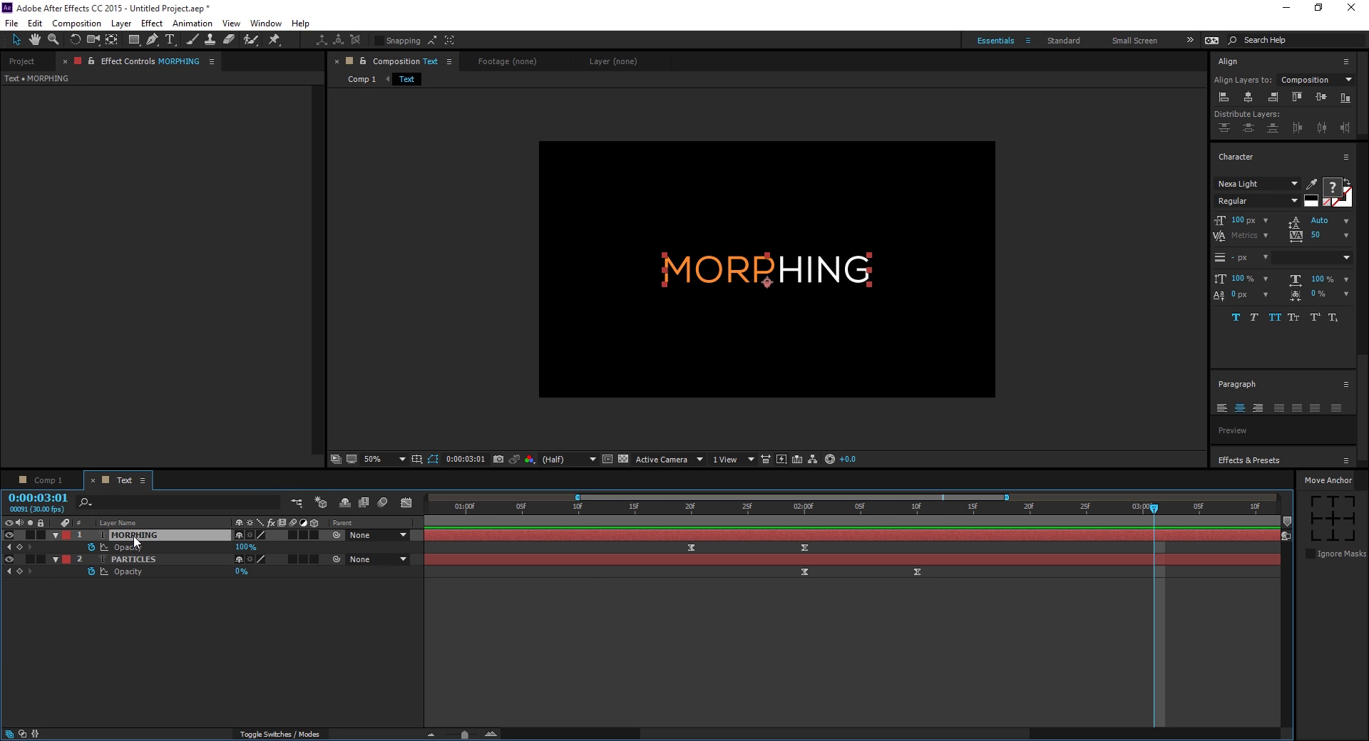
pyautogui.press('s')
pyautogui.click(257, 548)
pyautogui.click(237, 635)
pyautogui.click(44, 481)
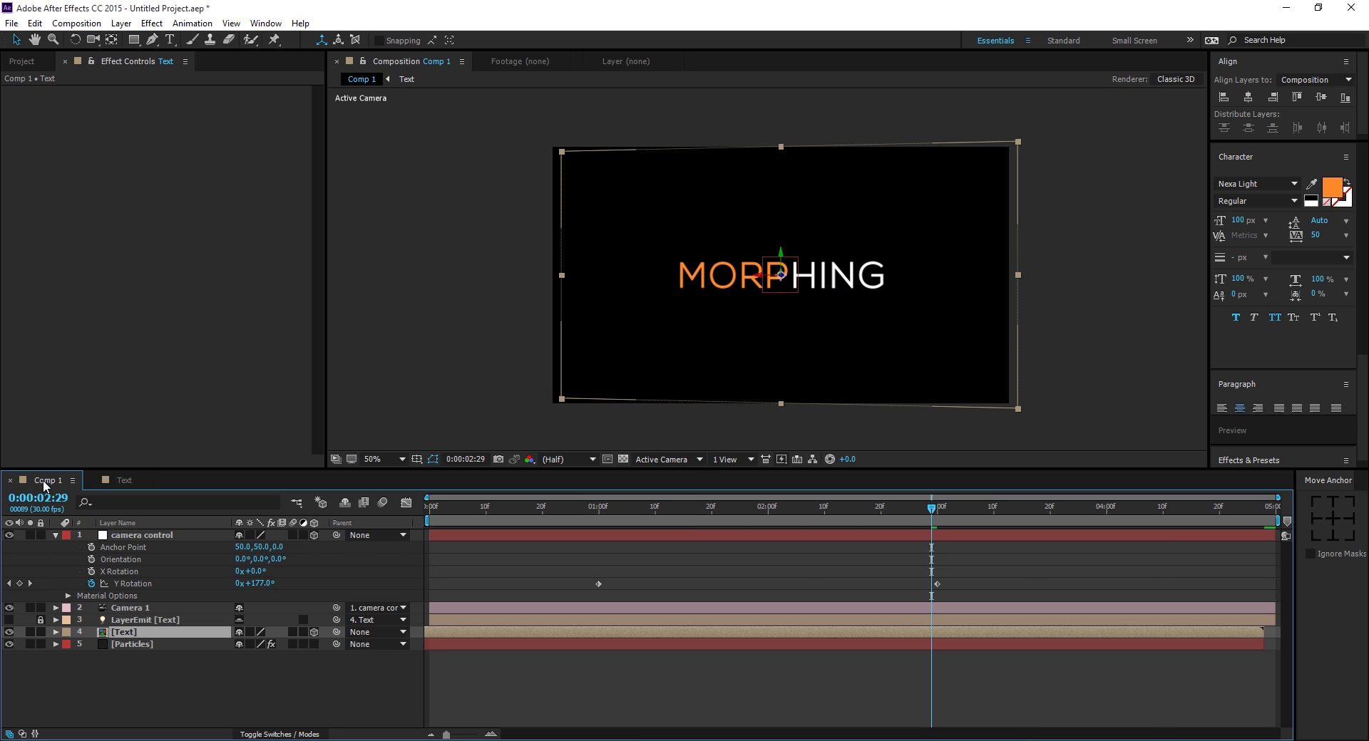
pyautogui.moveTo(588, 510); pyautogui.dragTo(922, 564)
pyautogui.click(757, 688)
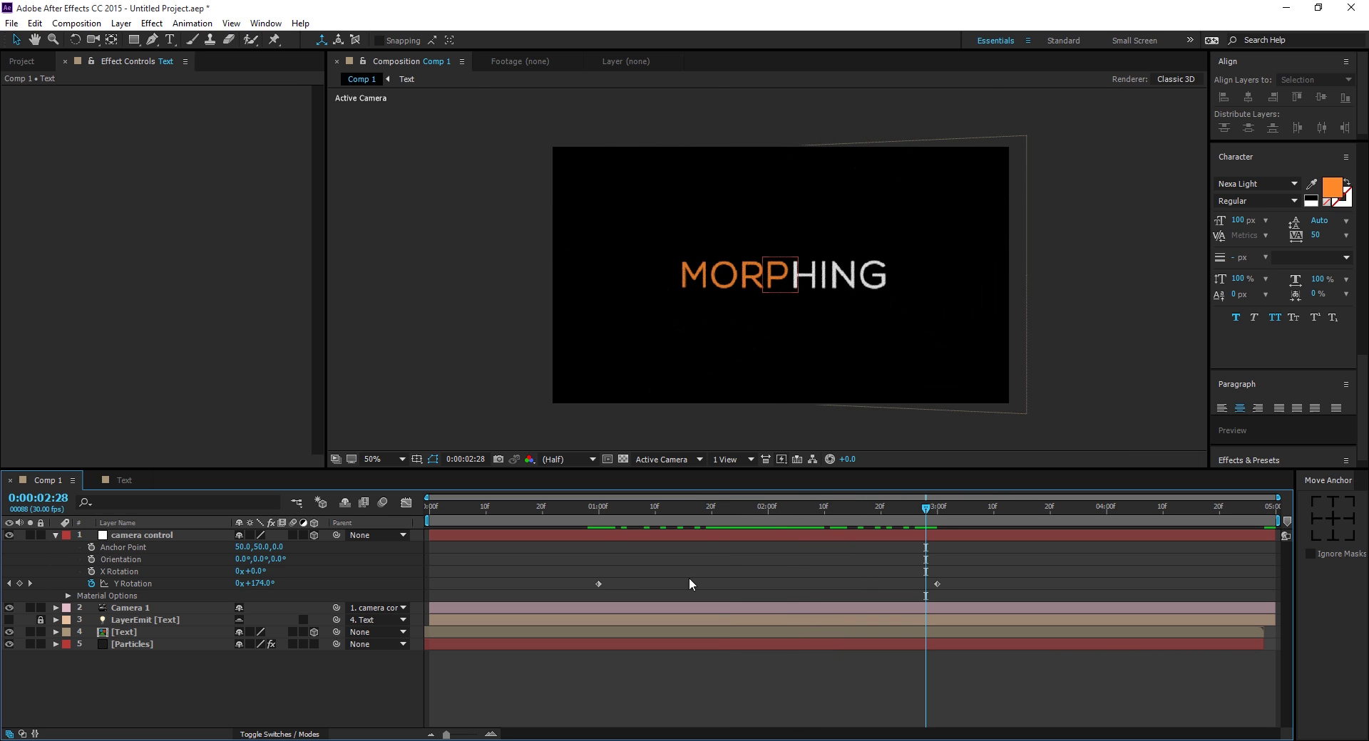
# Step: Ease both Y Rotation keyframes of camera control and set their influence to about 67% in the speed graph
pyautogui.moveTo(575, 563); pyautogui.dragTo(967, 608)
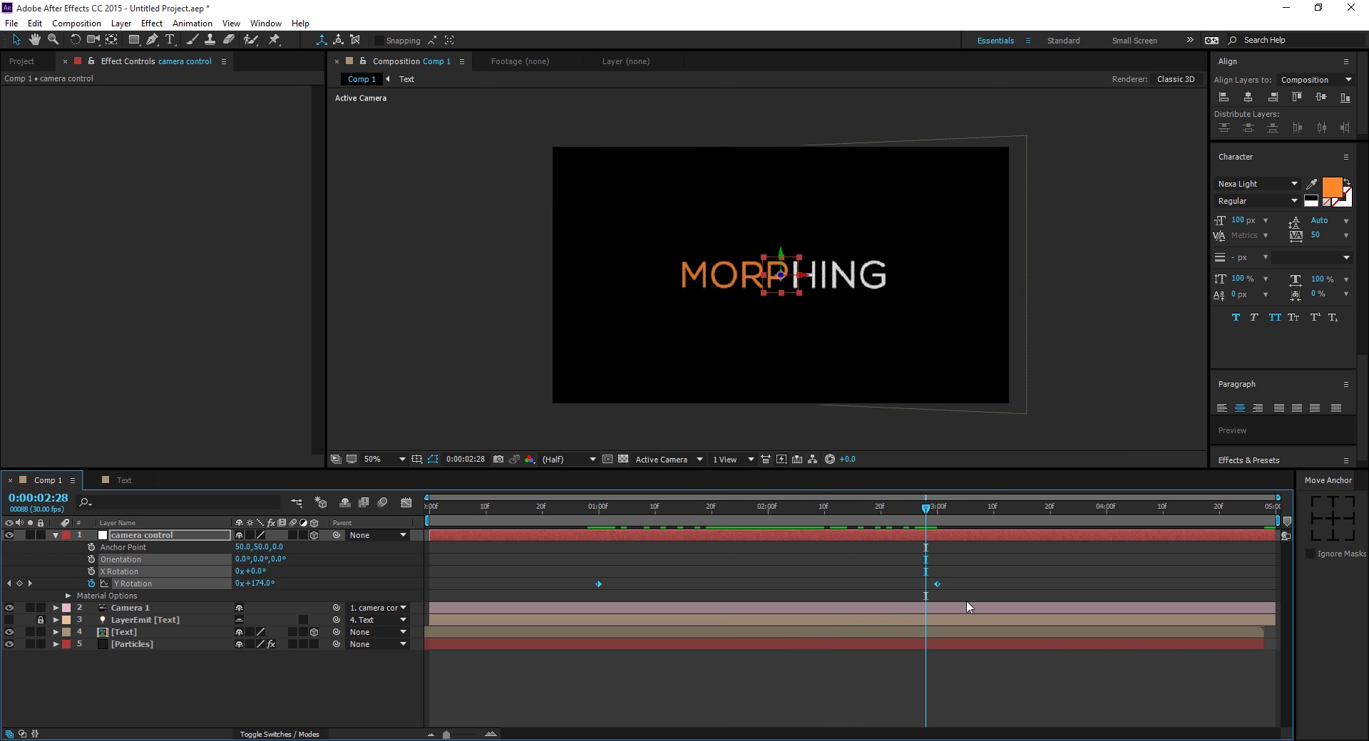
pyautogui.click(406, 502)
pyautogui.moveTo(777, 513); pyautogui.dragTo(767, 513)
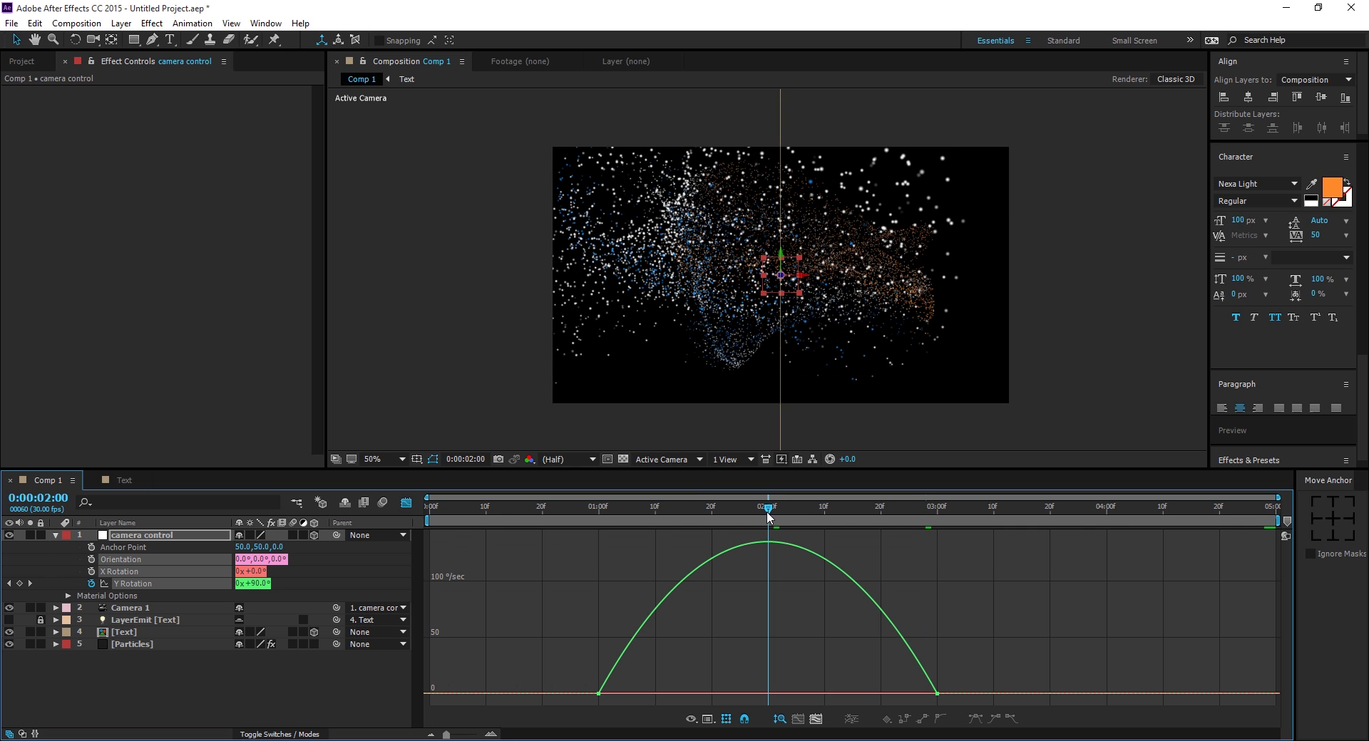
pyautogui.moveTo(960, 667); pyautogui.dragTo(824, 695)
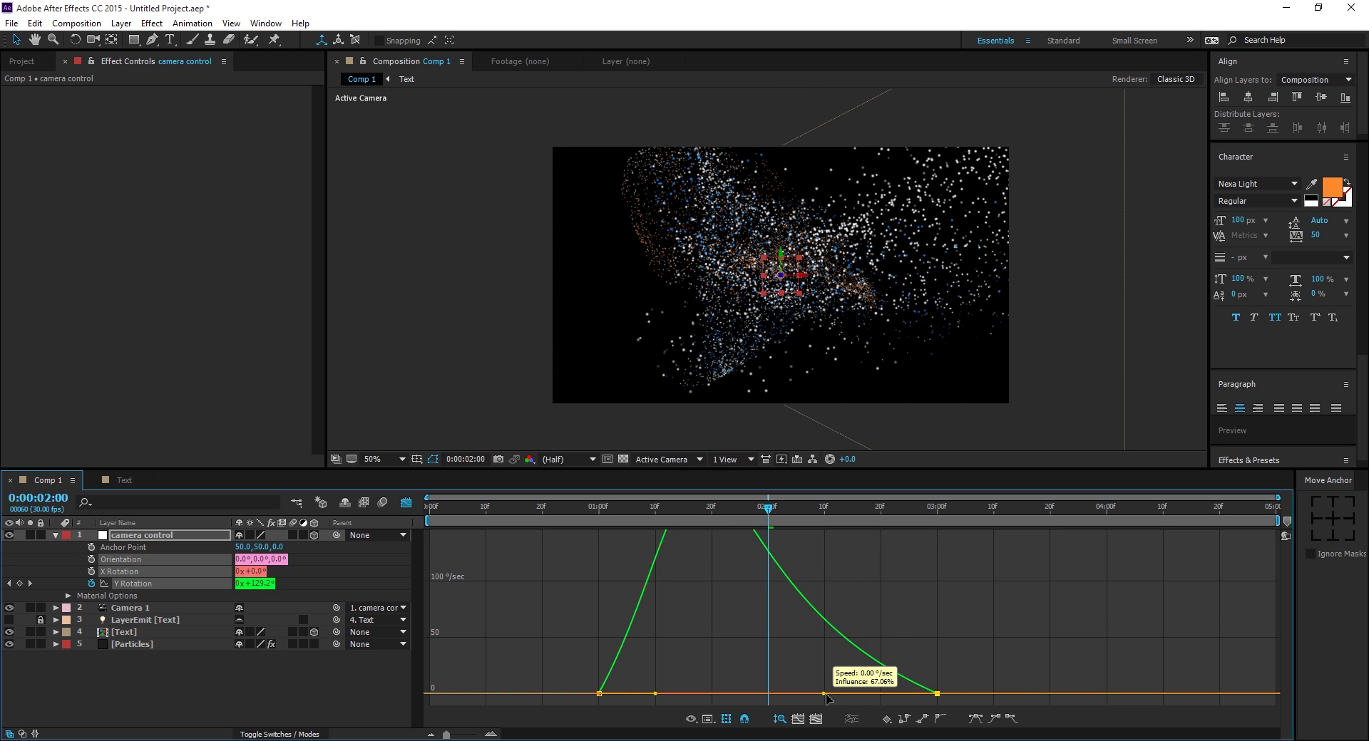
pyautogui.moveTo(653, 692); pyautogui.dragTo(712, 694)
pyautogui.click(406, 504)
pyautogui.click(599, 653)
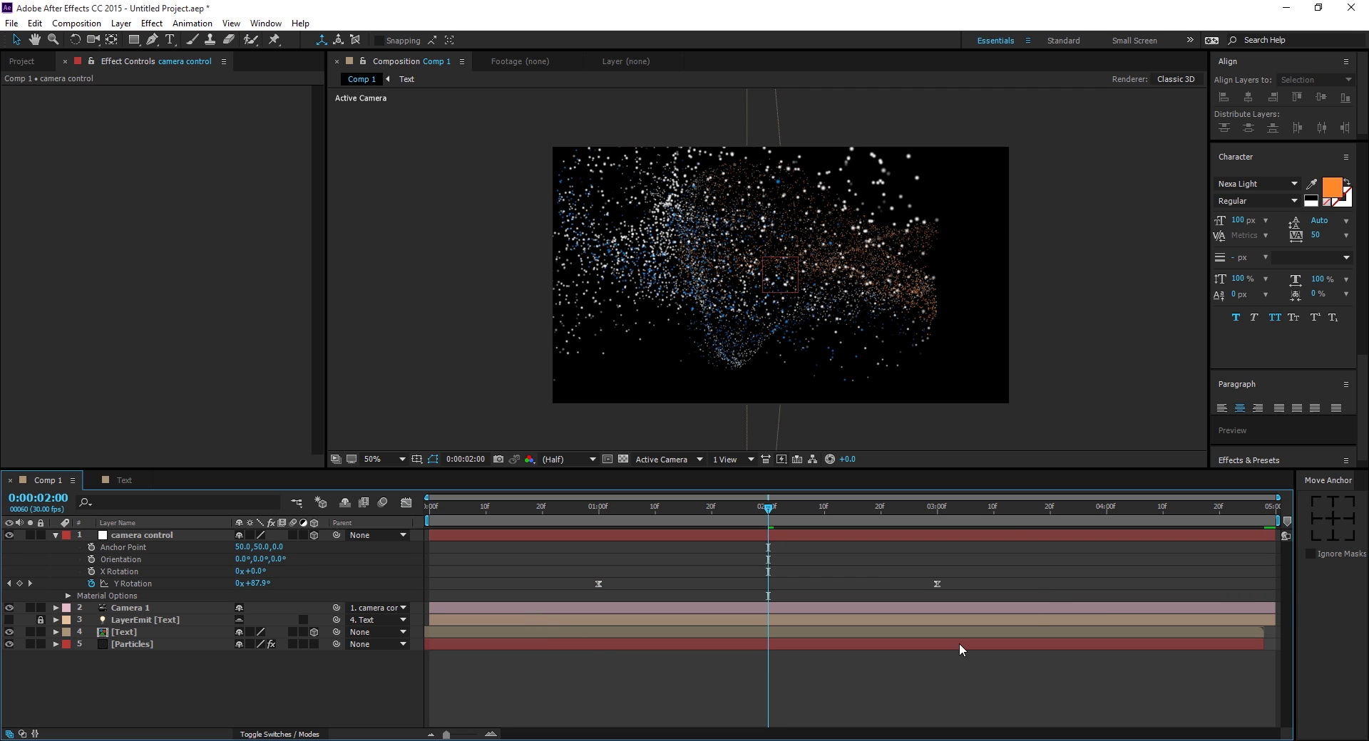
# Step: End the work area at 0:00:03:10, preview the camera move, and inspect the switch from particles to text around 0:00:02:28
pyautogui.click(991, 509)
pyautogui.press('n')
pyautogui.press('space')
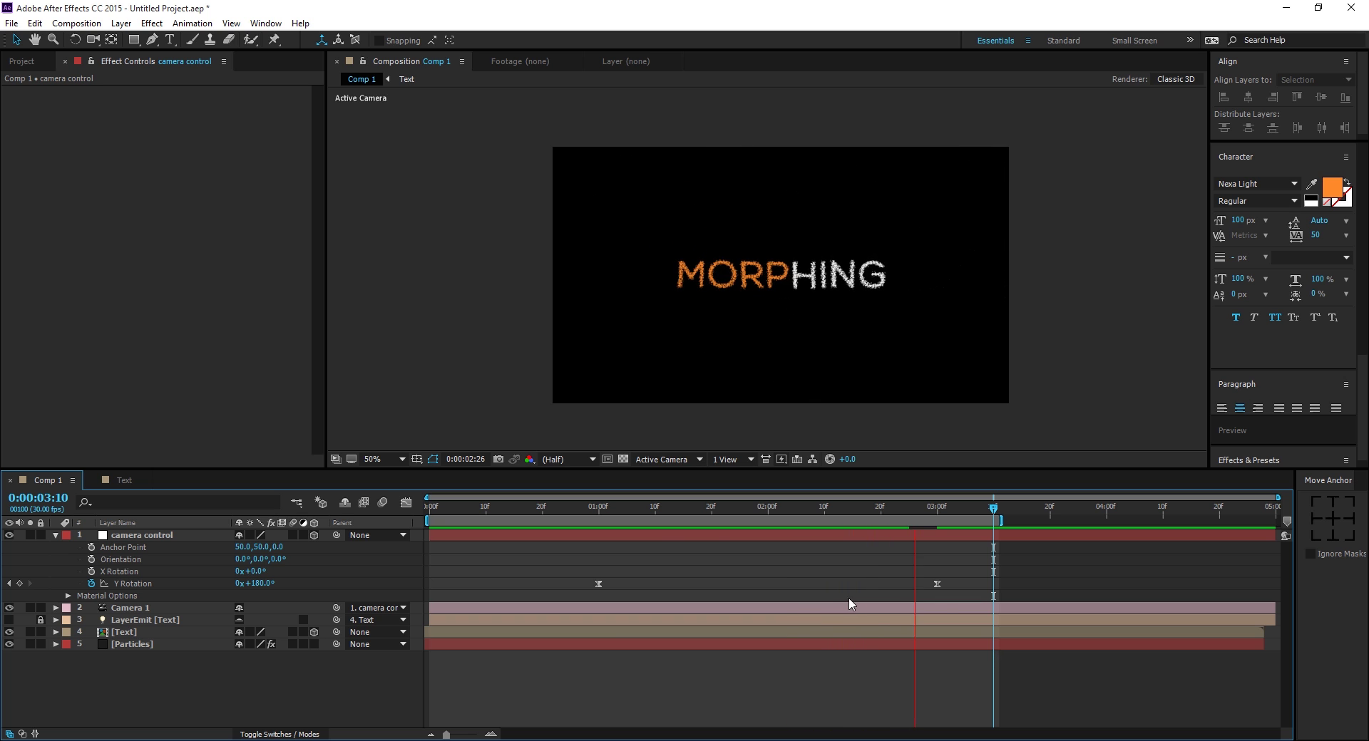
pyautogui.click(600, 509)
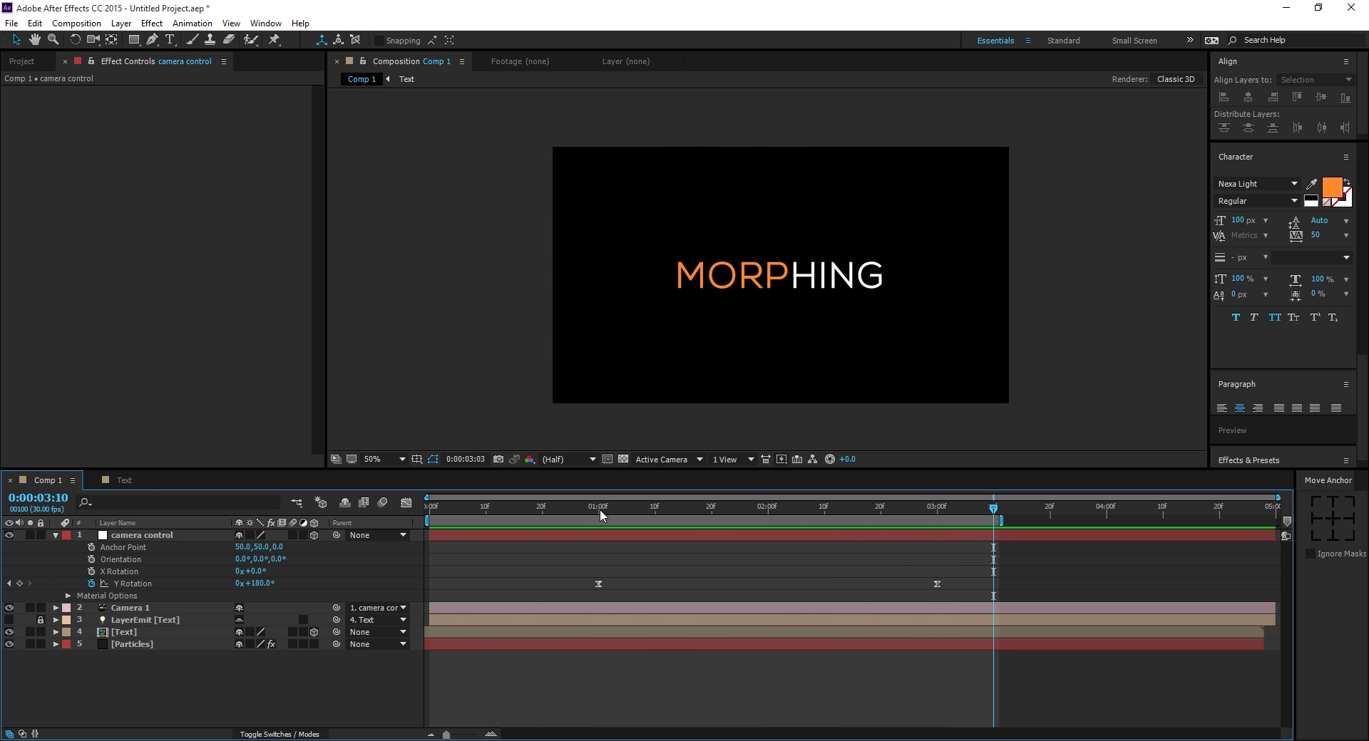
pyautogui.moveTo(600, 509); pyautogui.dragTo(926, 541)
pyautogui.press('=')
pyautogui.press('=')
pyautogui.press('=')
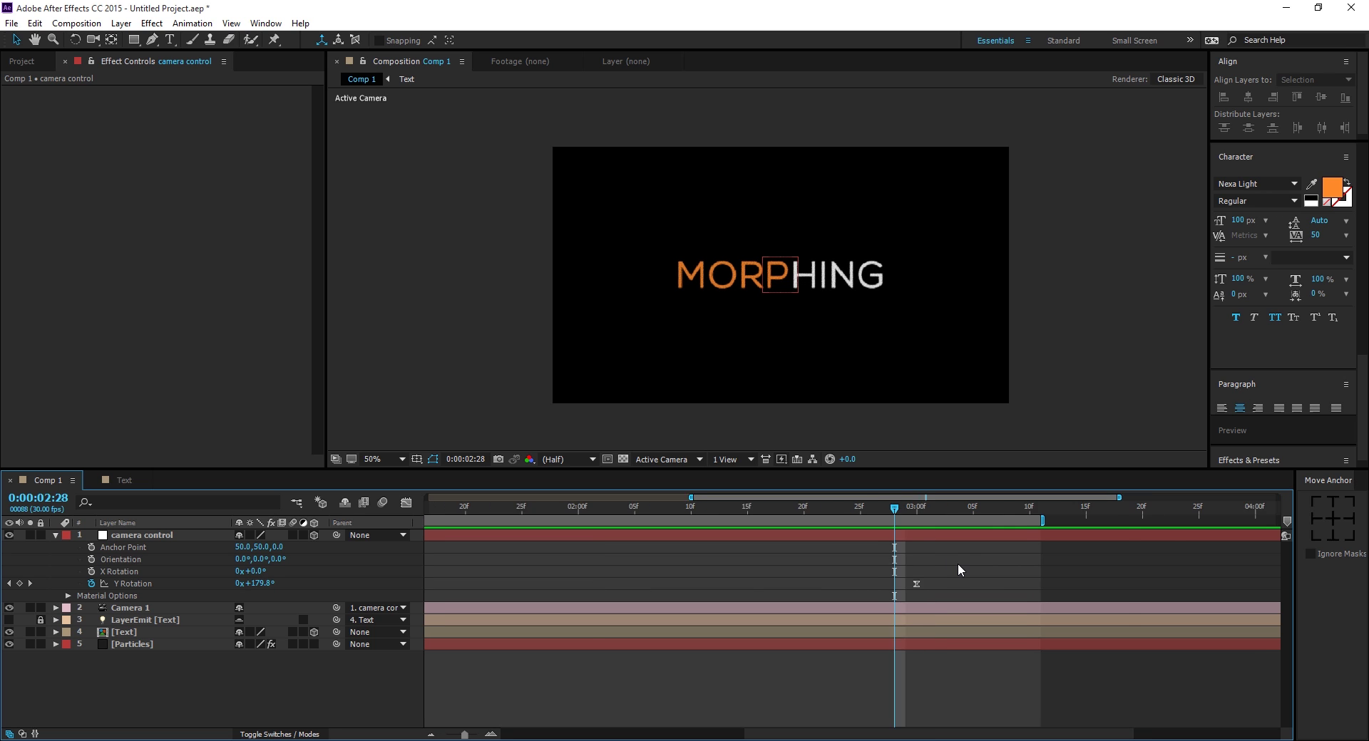
pyautogui.press('-')
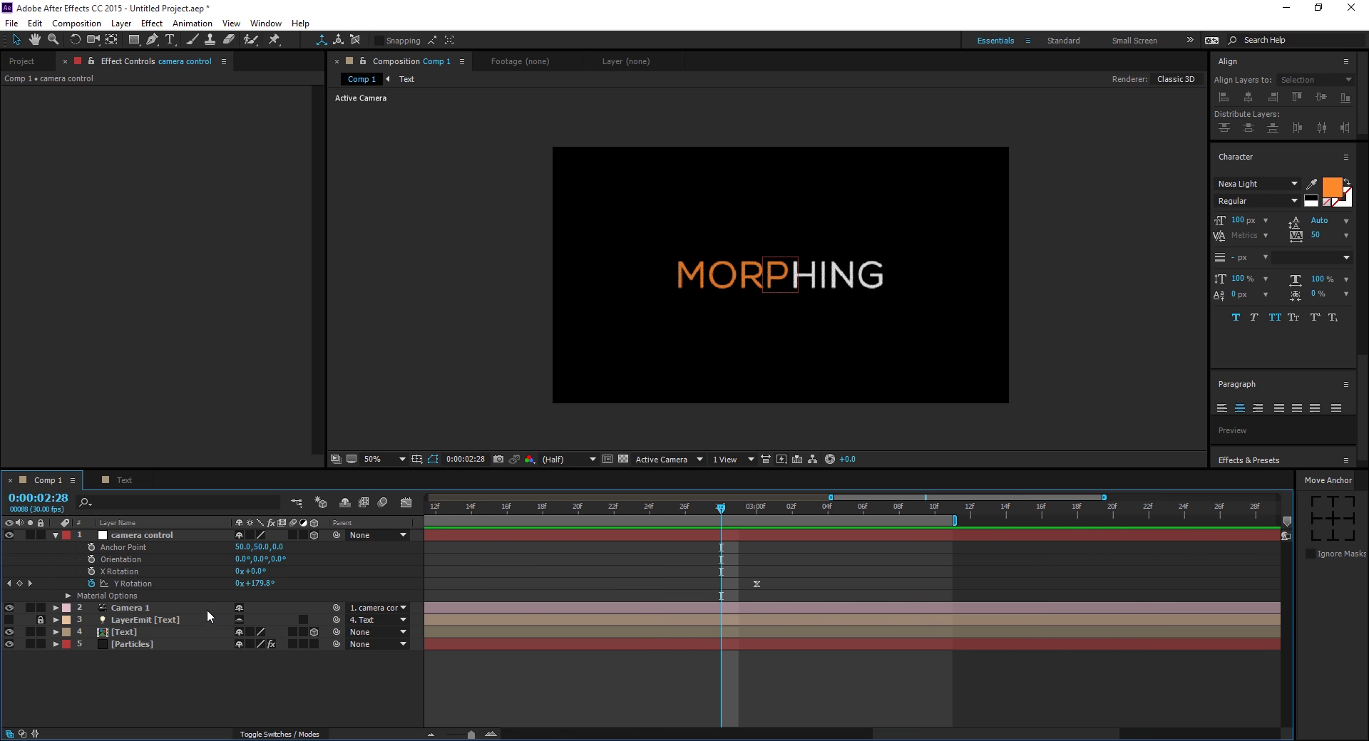
# Step: Move the closing Opacity keyframes of Text and Particles one frame later, to 0:00:02:29 and 0:00:03:00
pyautogui.click(151, 628)
pyautogui.keyDown('ctrl'); pyautogui.click(147, 644); pyautogui.keyUp('ctrl')
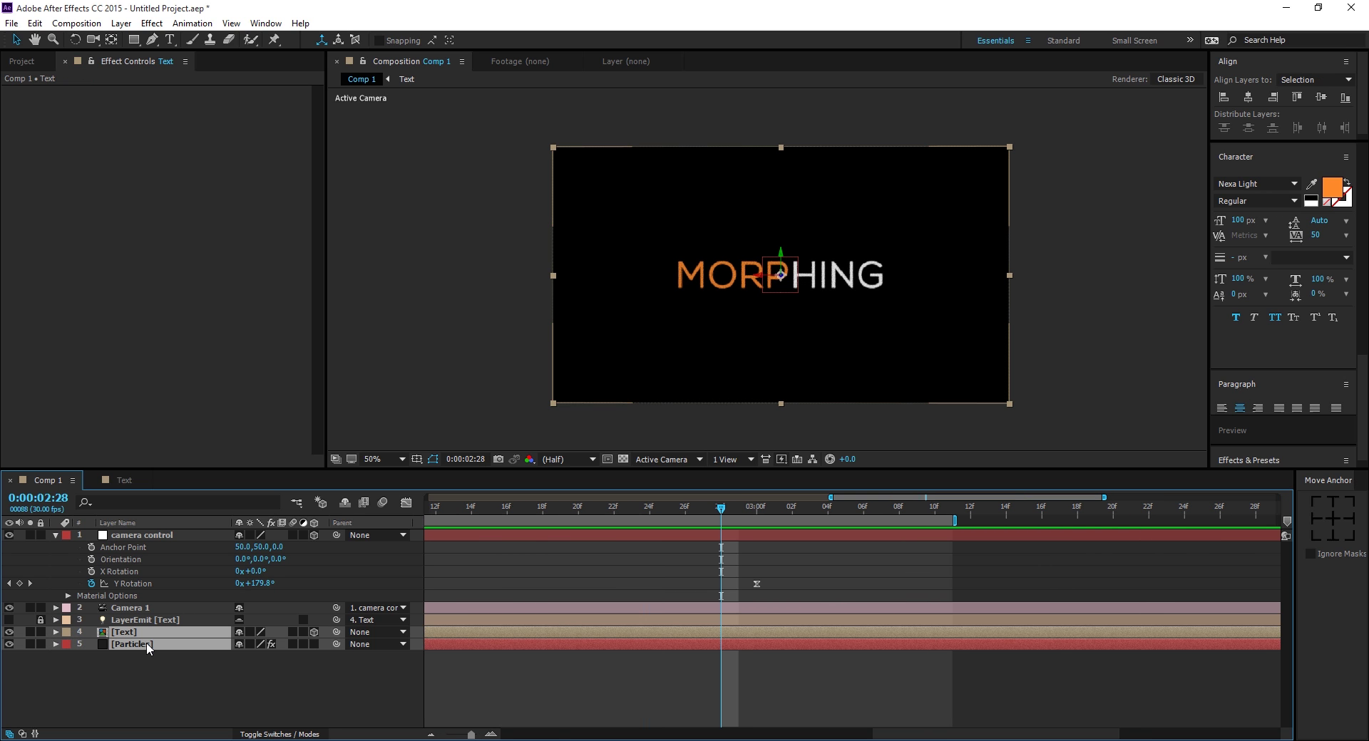
pyautogui.press('u')
pyautogui.moveTo(696, 644); pyautogui.dragTo(748, 721)
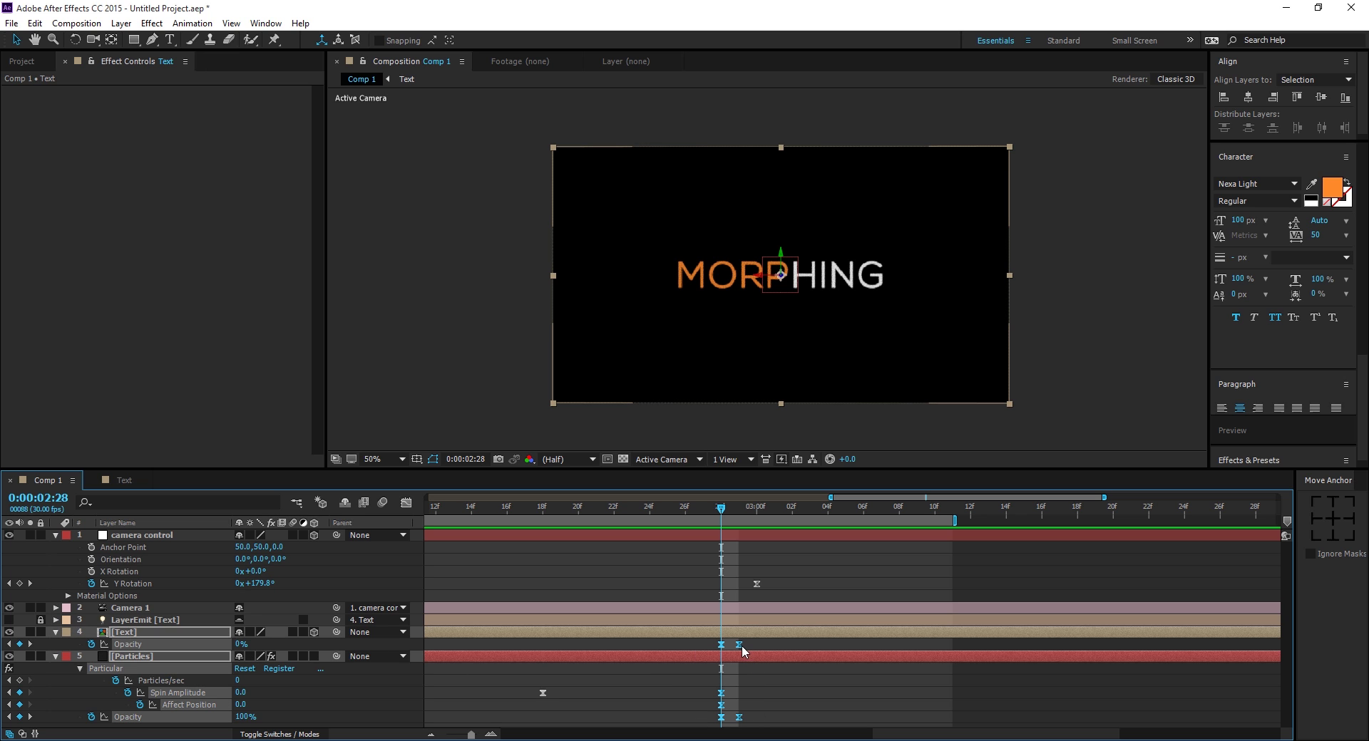
pyautogui.click(743, 666)
pyautogui.click(156, 656)
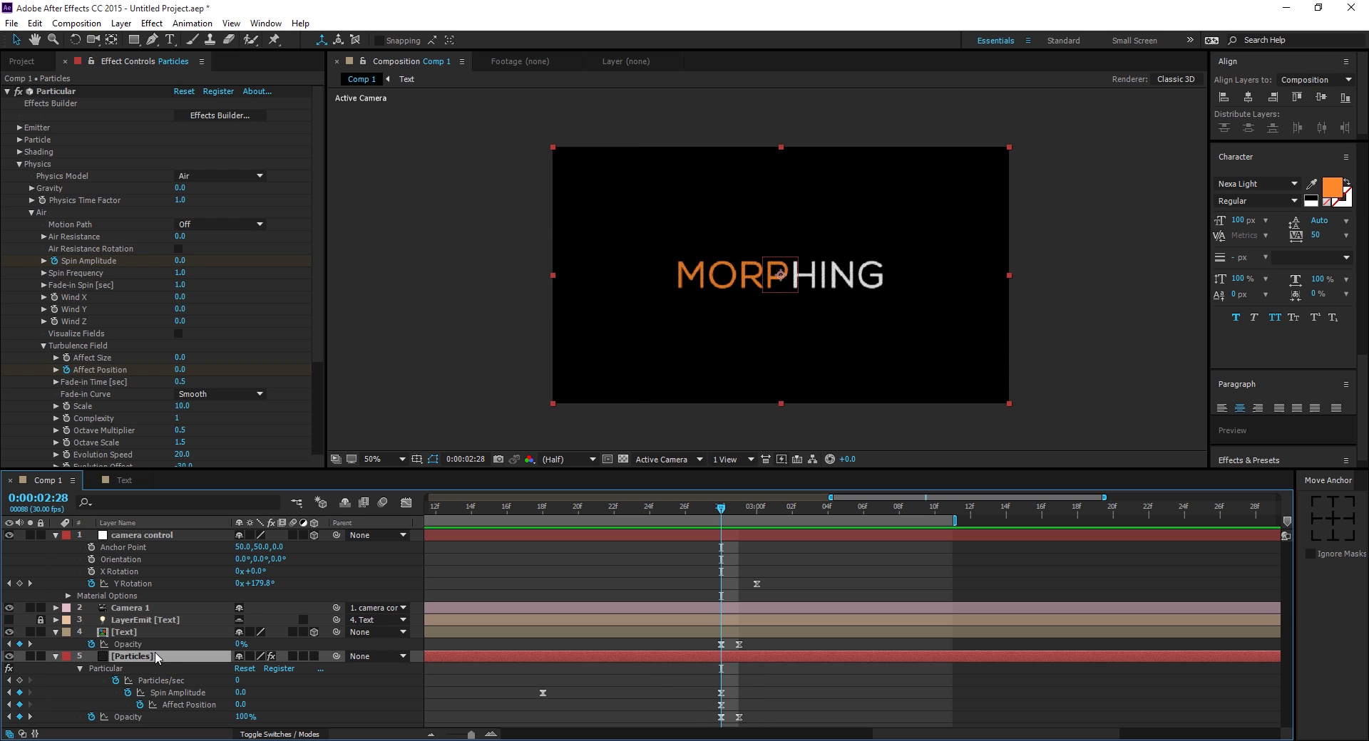
pyautogui.press('t')
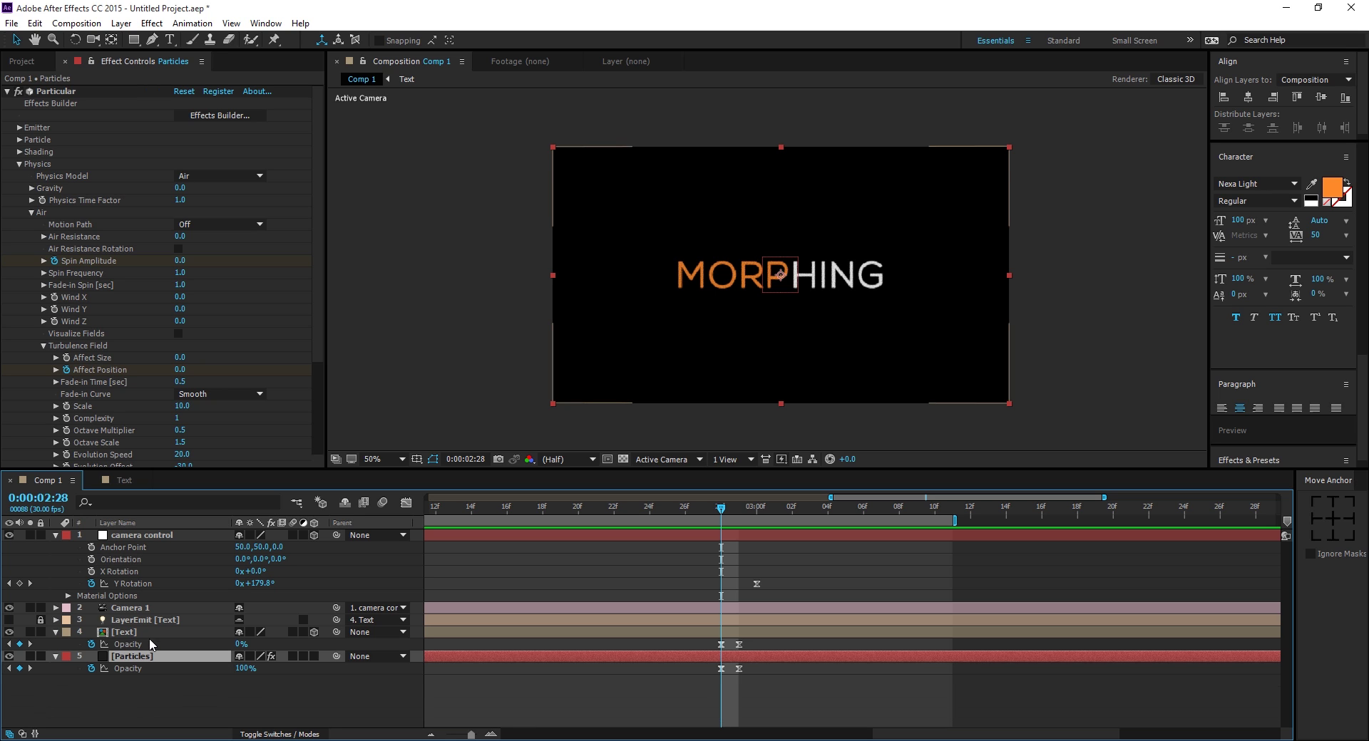
pyautogui.moveTo(697, 684); pyautogui.dragTo(759, 645)
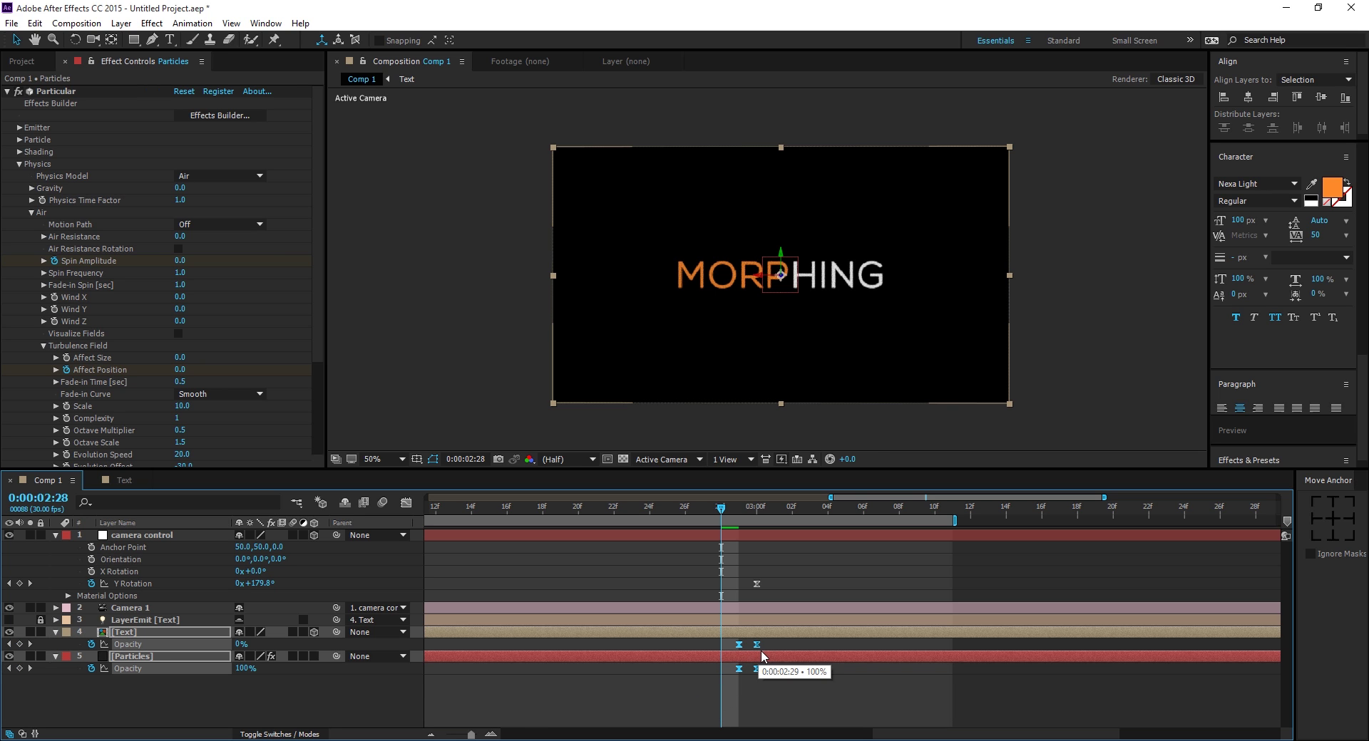
# Step: Move the closing Opacity keyframes of Text and Particles another frame later, to 0:00:03:00 and 0:00:03:01, and scrub across the switch
pyautogui.click(763, 641)
pyautogui.moveTo(721, 510); pyautogui.dragTo(753, 596)
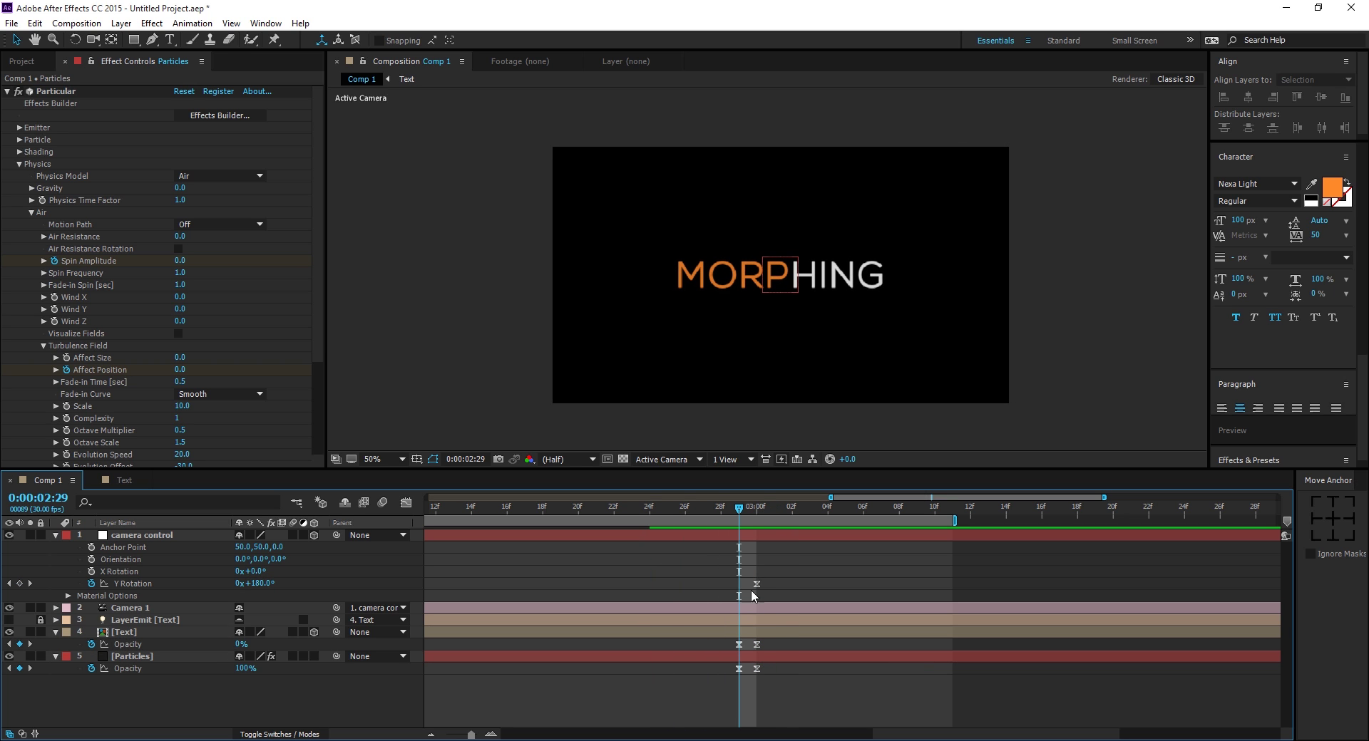
pyautogui.moveTo(729, 643); pyautogui.dragTo(776, 645)
pyautogui.click(777, 681)
pyautogui.moveTo(747, 511); pyautogui.dragTo(721, 560)
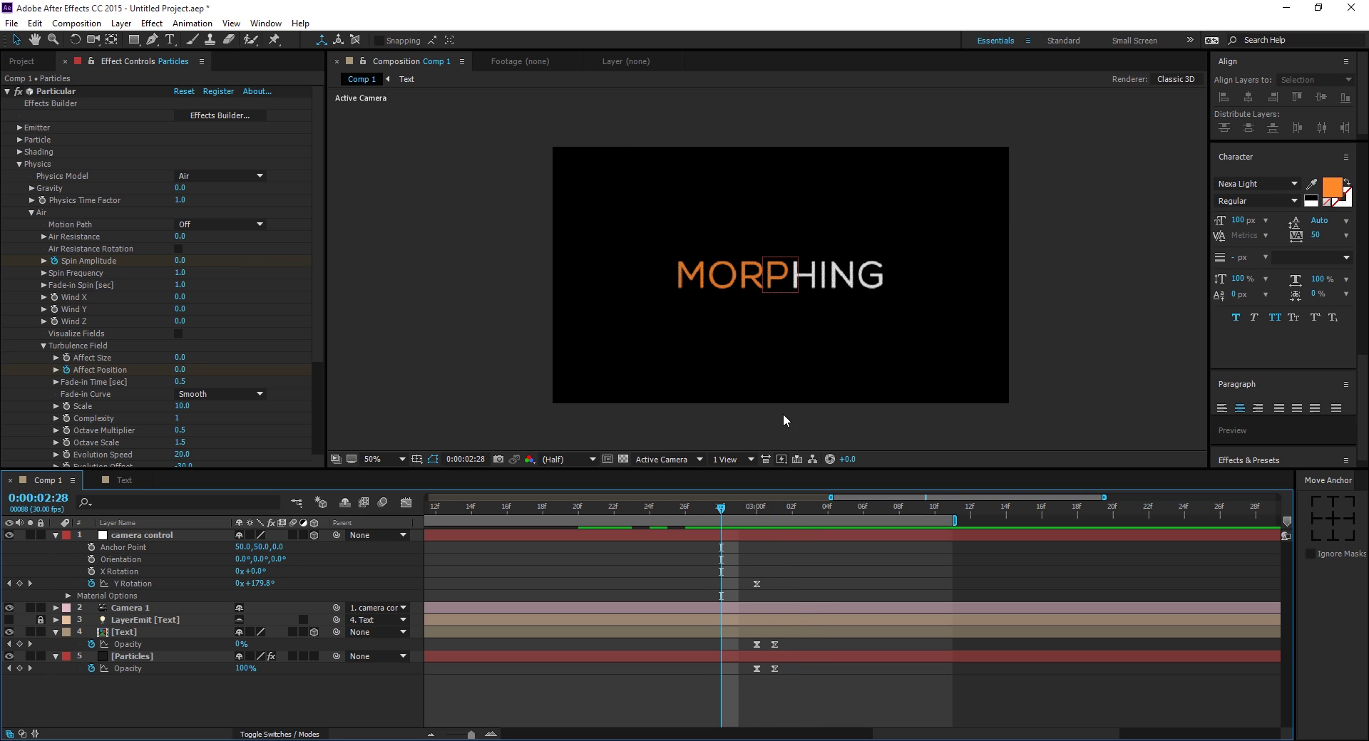
# Step: Reveal the keyframes of all layers, collapse every layer's properties again, and leave Camera 1 selected
pyautogui.click(178, 608)
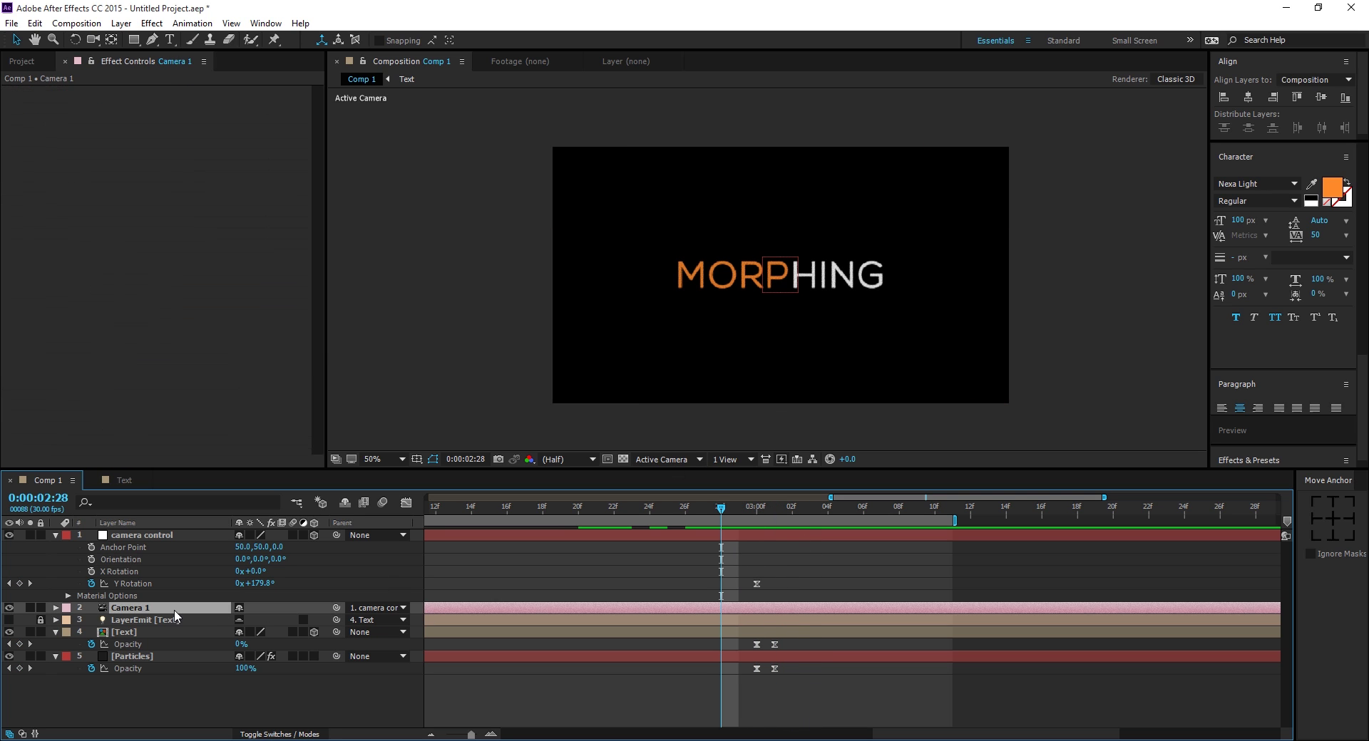
pyautogui.hotkey('ctrl', 'a')
pyautogui.press('u')
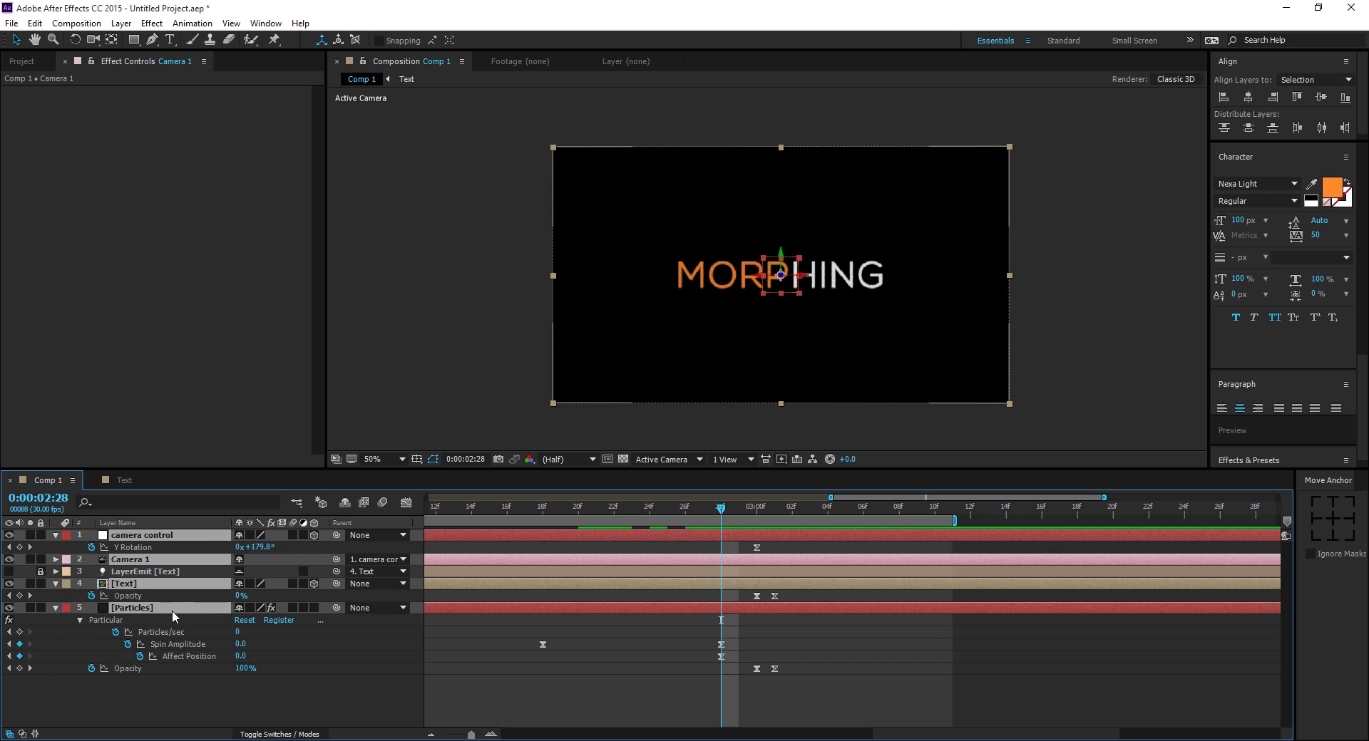
pyautogui.press('u')
pyautogui.click(172, 667)
pyautogui.click(126, 547)
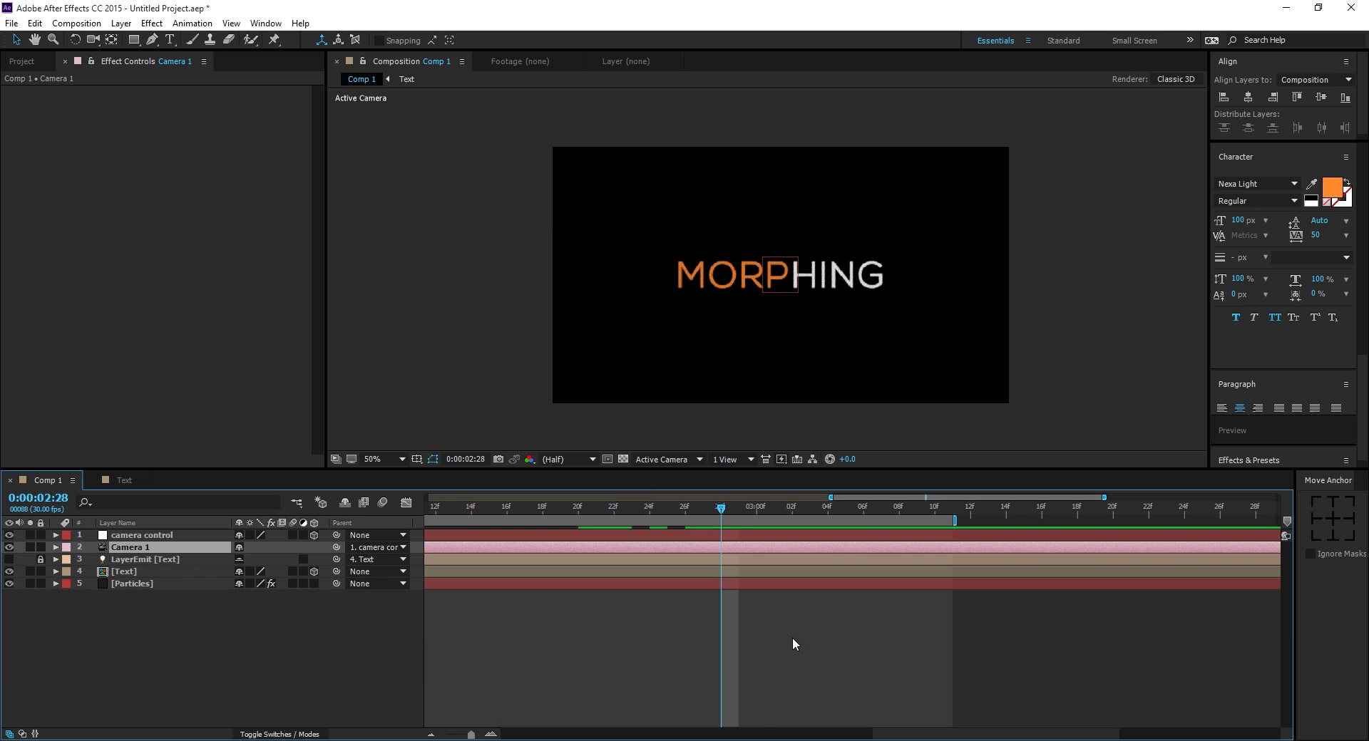
# Step: Enable motion blur for the Particles layer and the whole composition, and check the streaks between 0:00:01:24 and 0:00:02:02
pyautogui.press(';')
pyautogui.moveTo(608, 518); pyautogui.dragTo(736, 534)
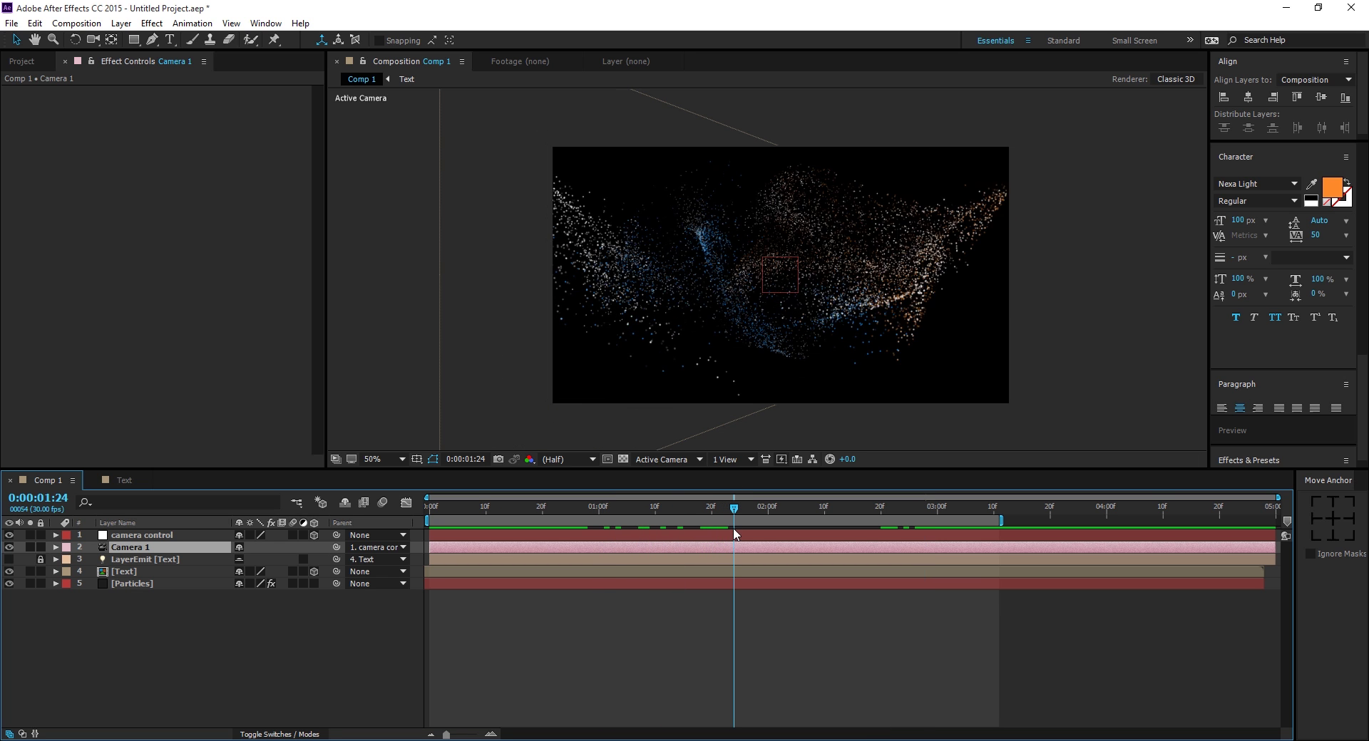
pyautogui.click(293, 583)
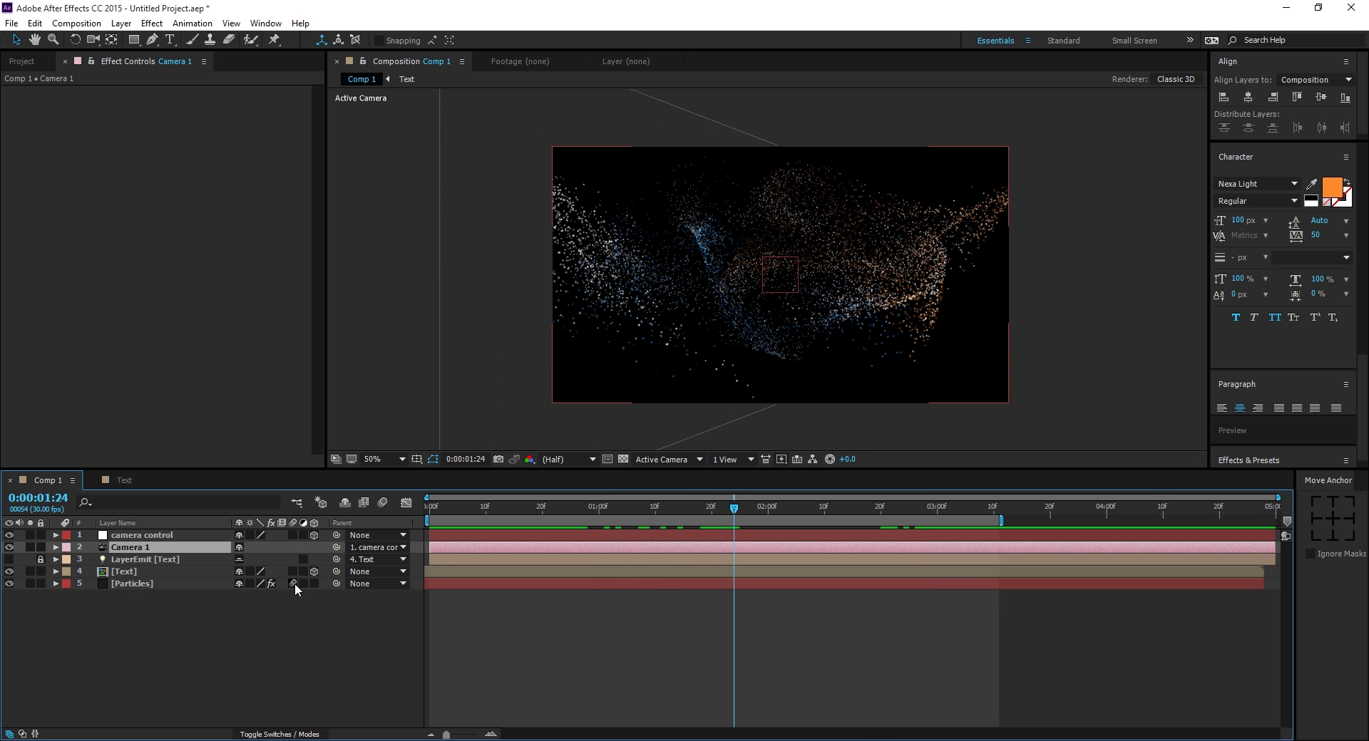
pyautogui.click(382, 503)
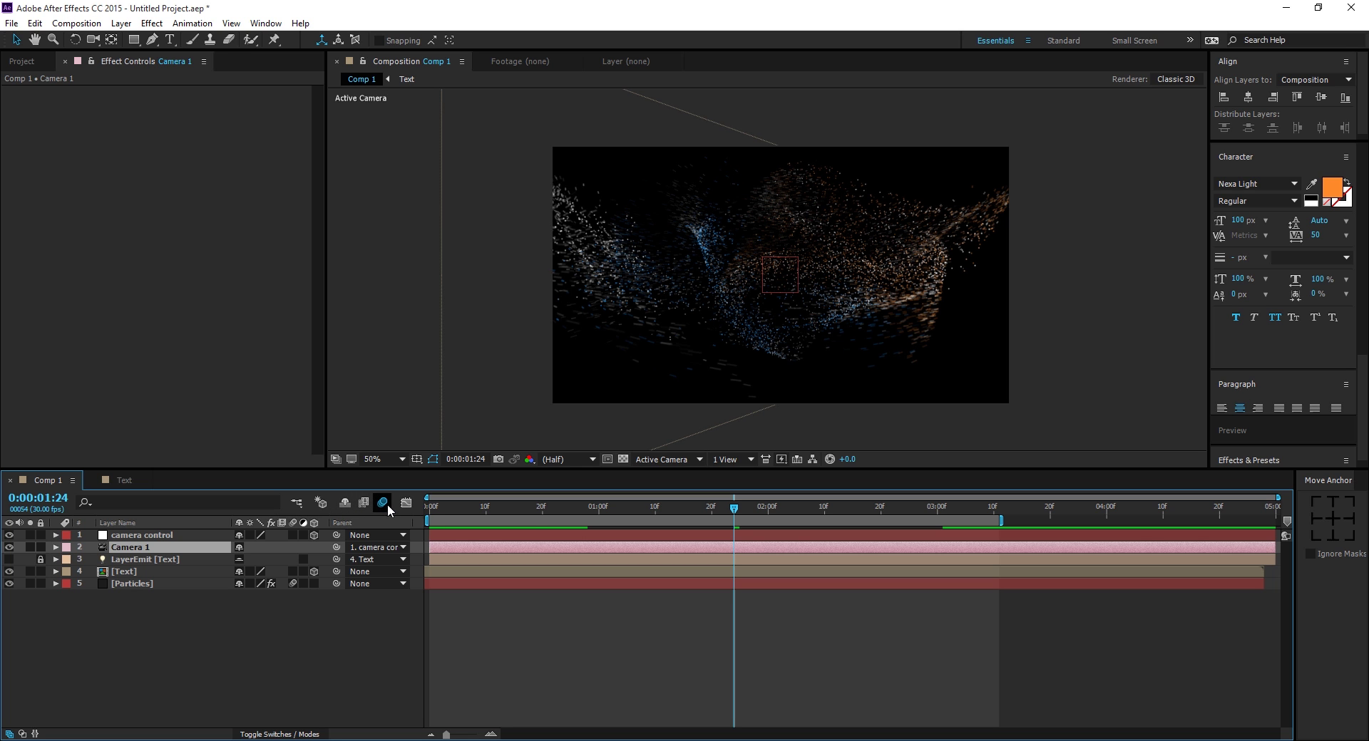
pyautogui.moveTo(737, 507); pyautogui.dragTo(781, 510)
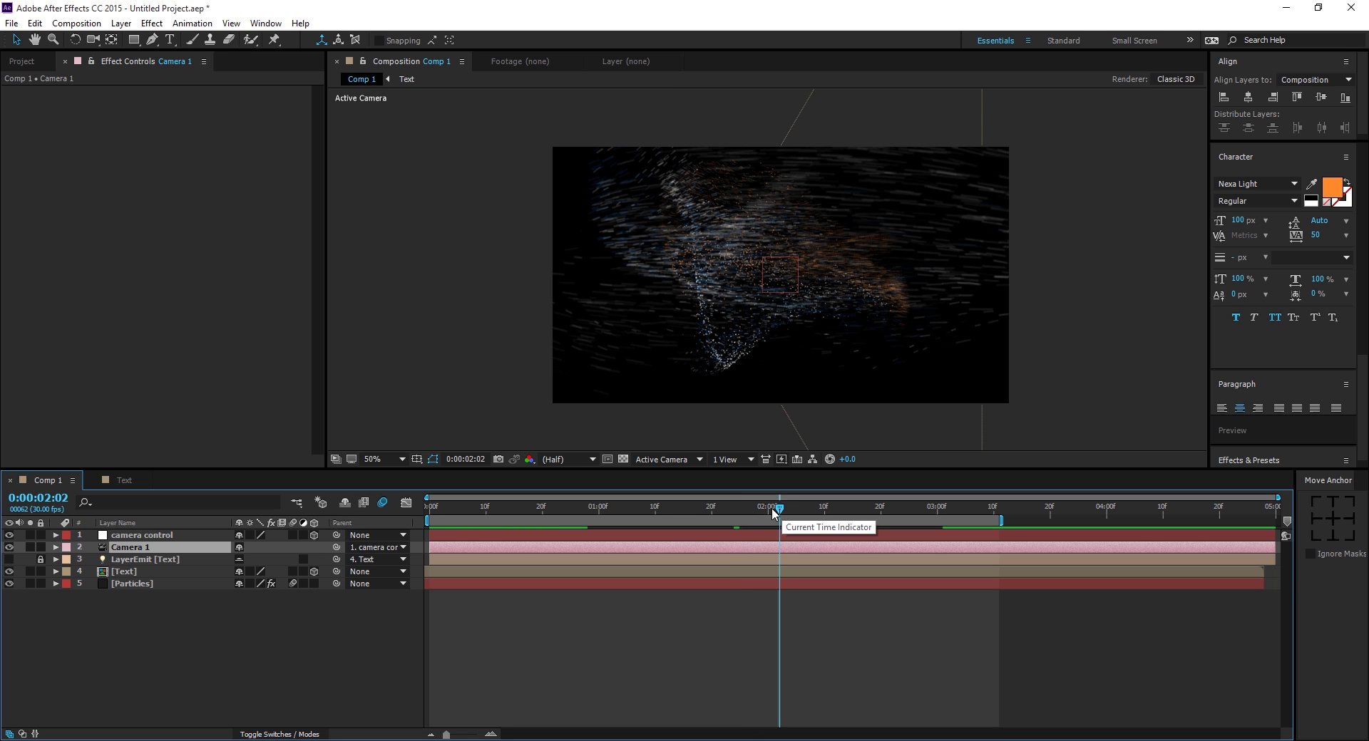
# Step: Turn on Depth of Field for Camera 1 with an Aperture of 200 pixels, check the blur at 0:00:02:04, and collapse the layer
pyautogui.press('a')
pyautogui.press('a')
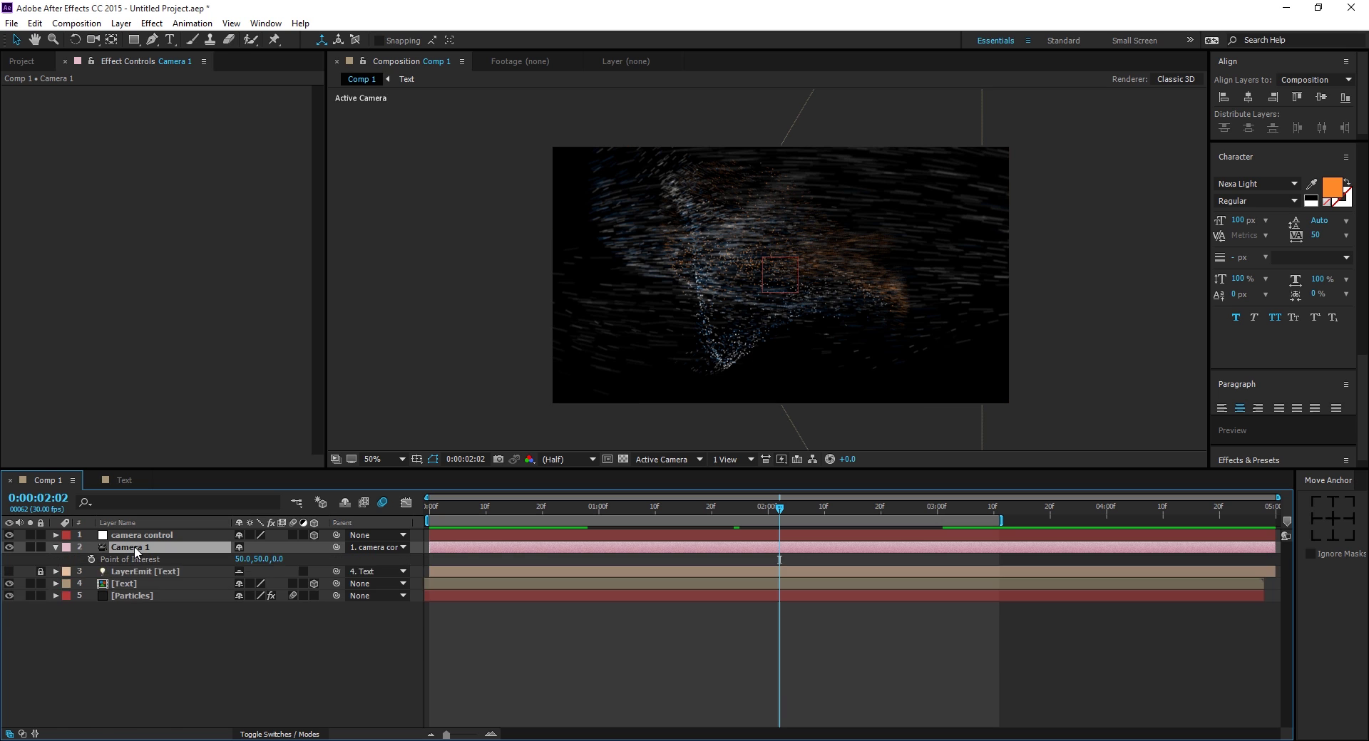
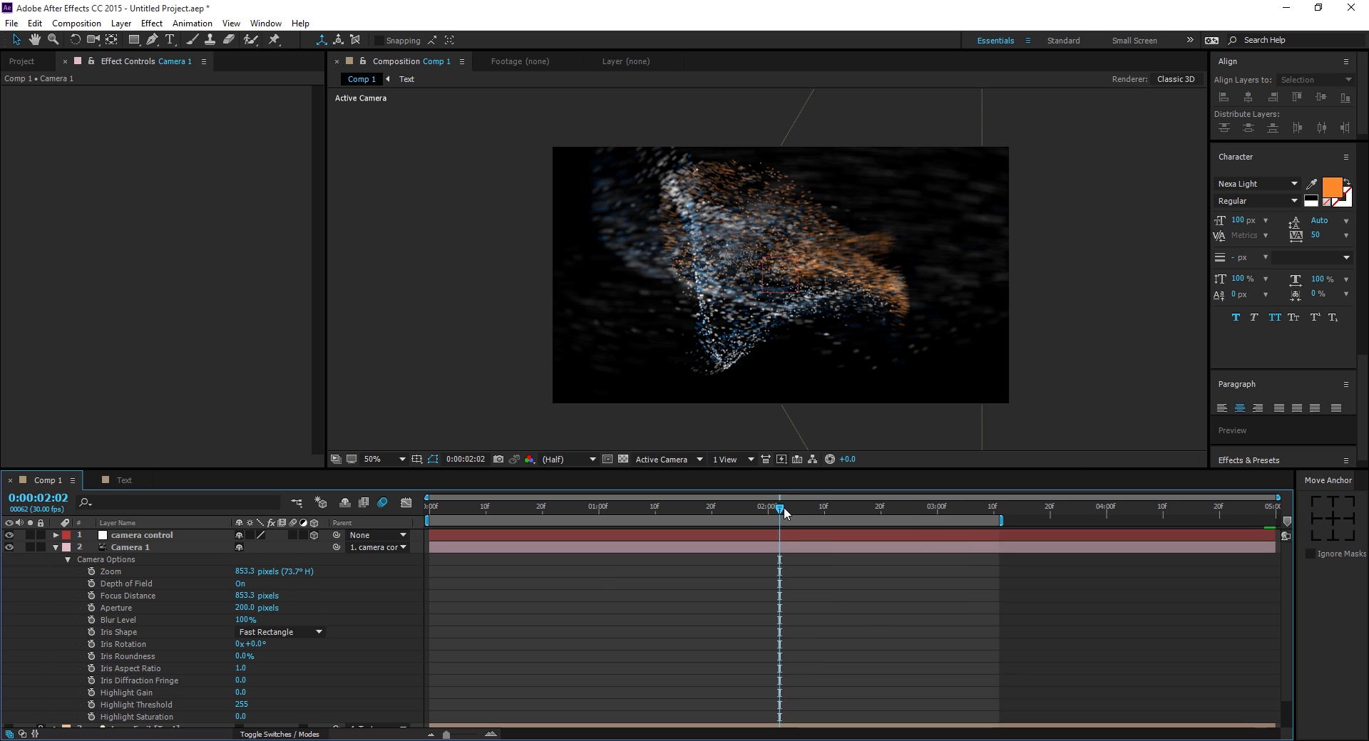
pyautogui.moveTo(784, 512)
pyautogui.mouseDown()
pyautogui.moveTo(831, 518)
pyautogui.moveTo(783, 519)
pyautogui.mouseUp()
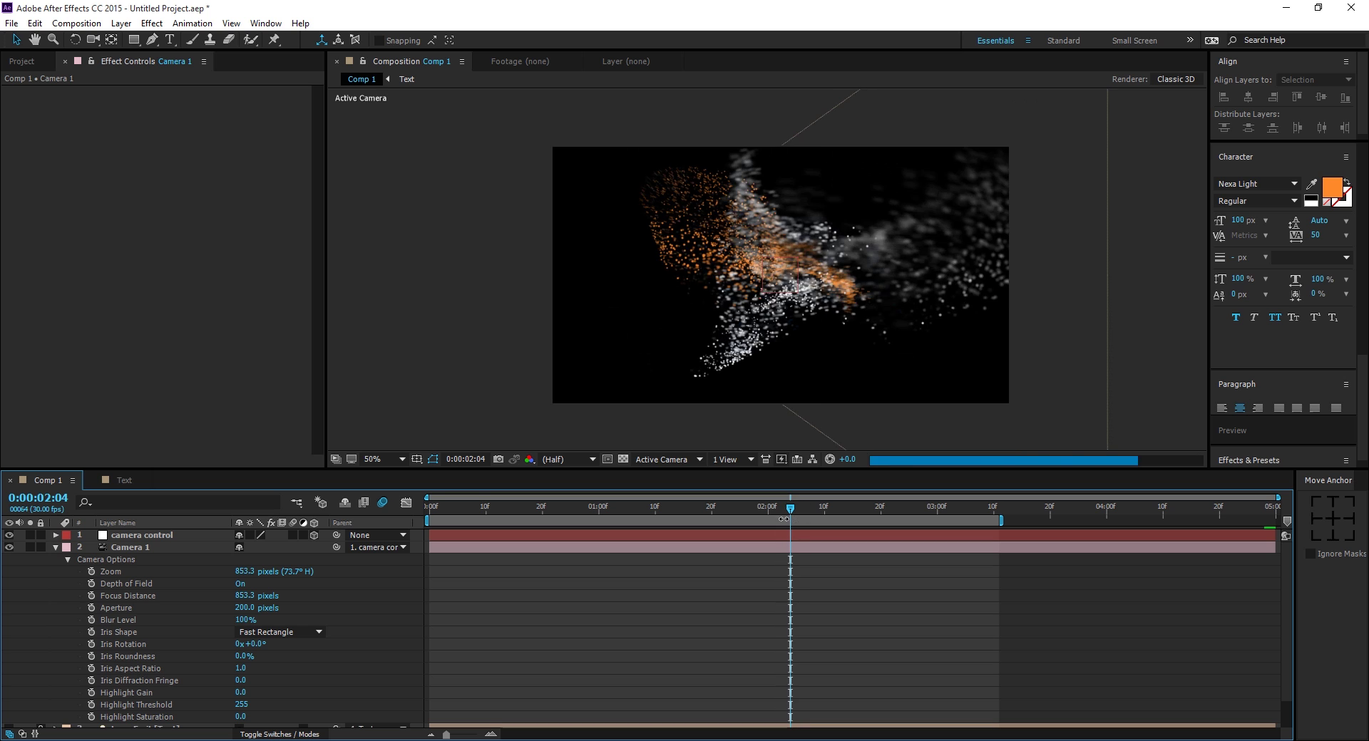
pyautogui.click(56, 547)
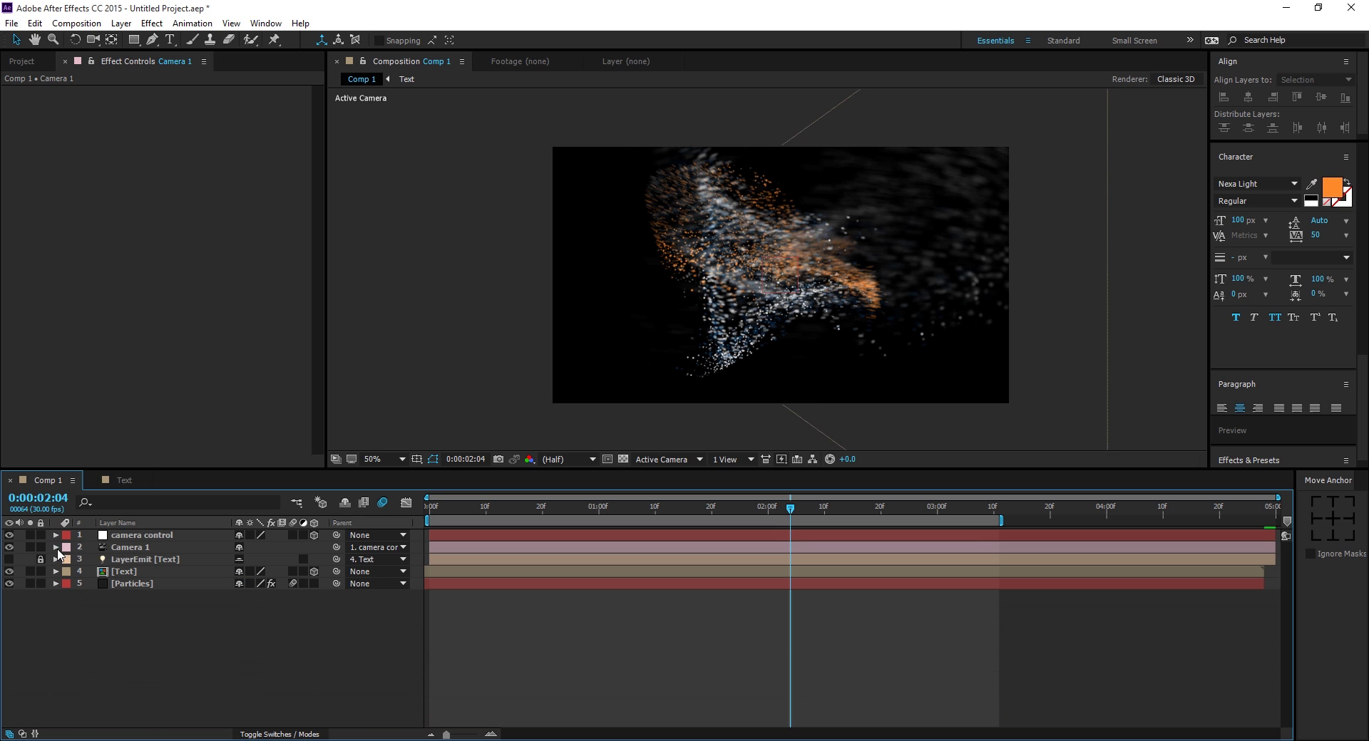
# Step: Create a dark composition-sized solid named bg and move it below all other layers
pyautogui.rightClick(125, 634)
pyautogui.moveTo(242, 501)
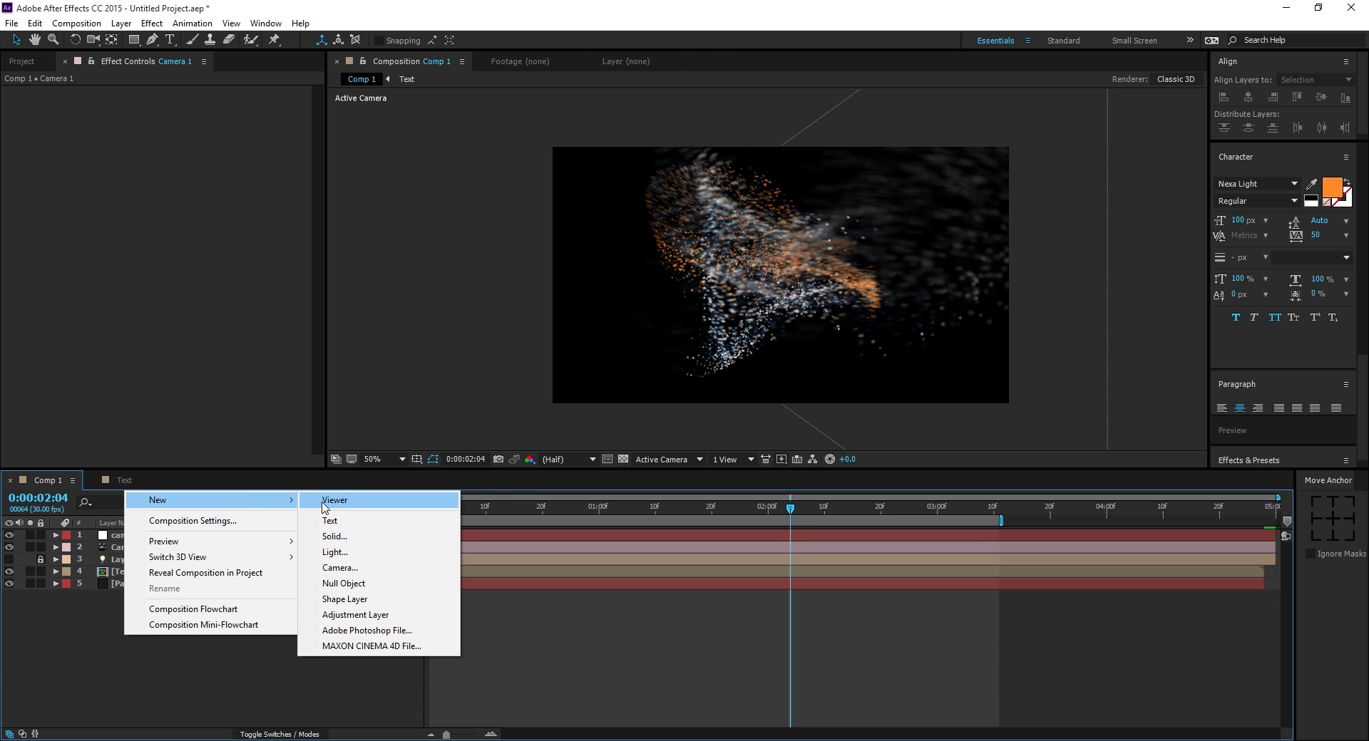
pyautogui.click(333, 536)
pyautogui.write('bg')
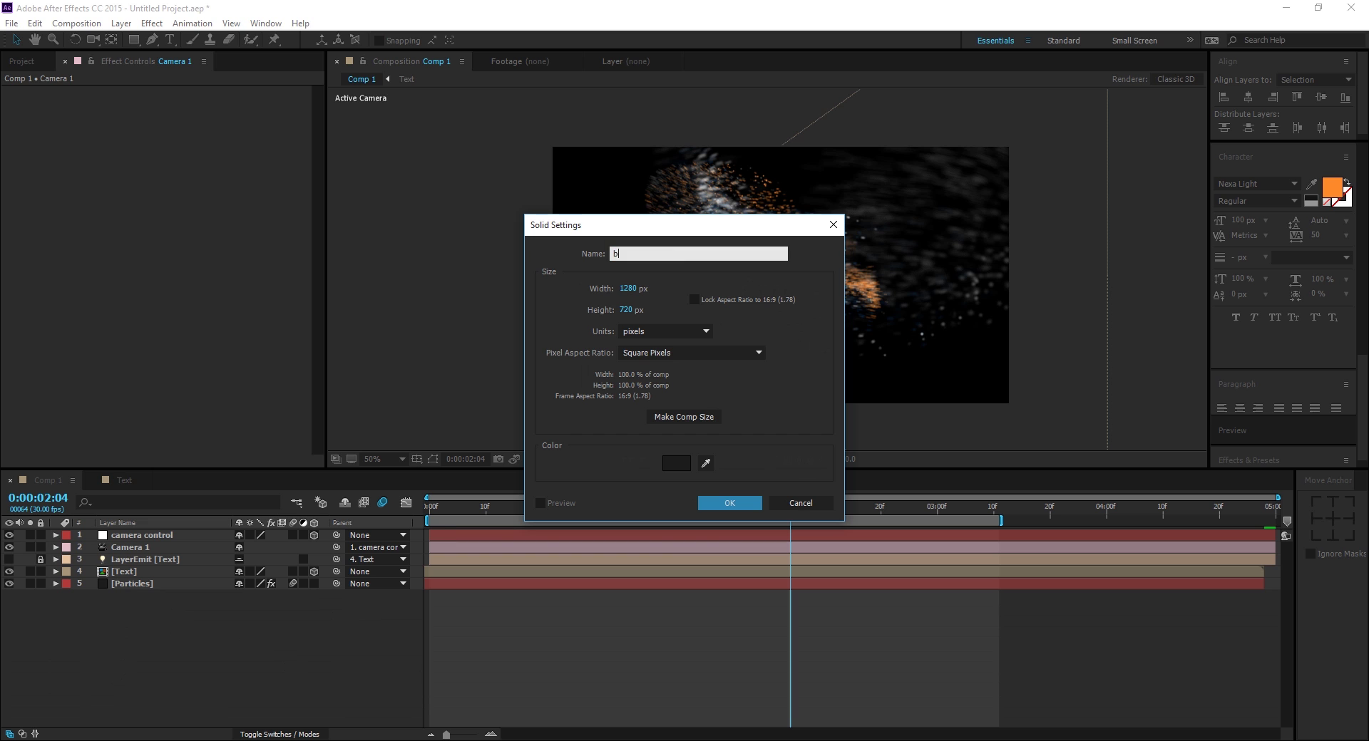
pyautogui.click(728, 506)
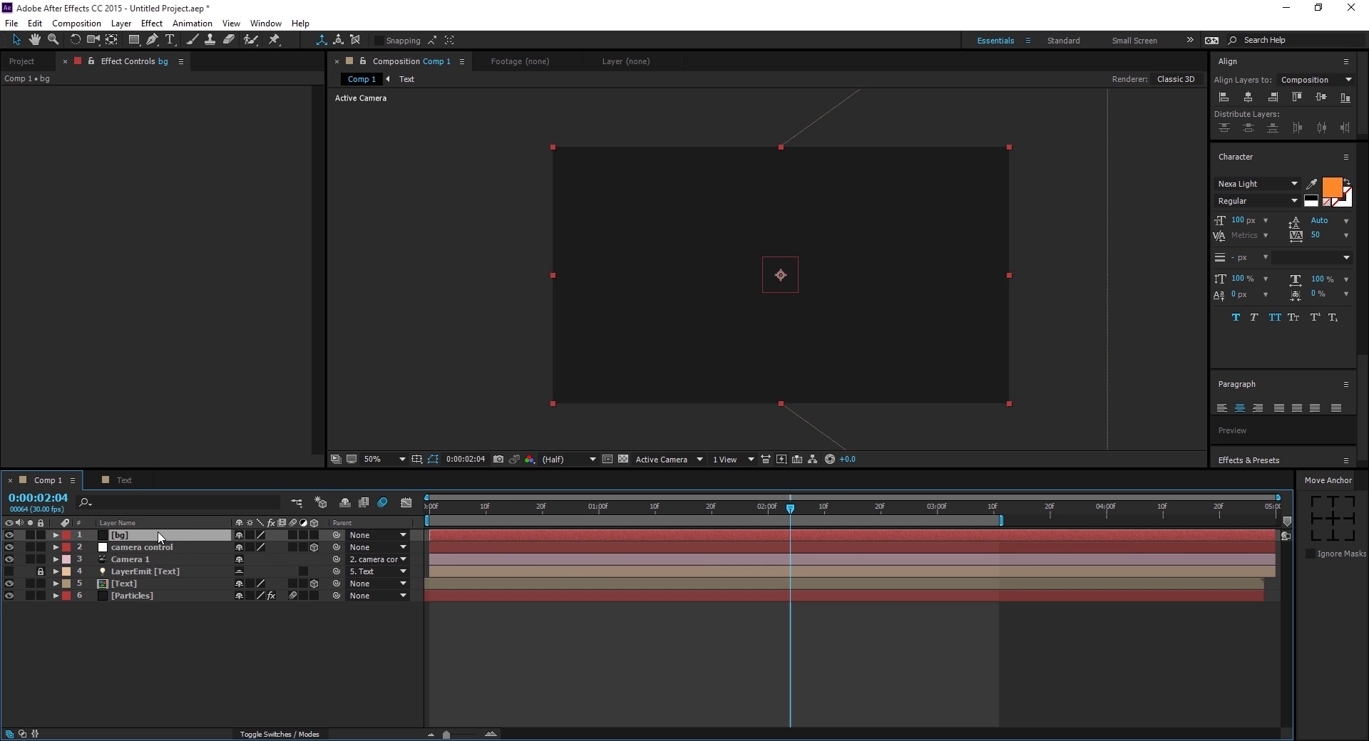
pyautogui.moveTo(160, 536); pyautogui.dragTo(156, 630)
# Step: Find the Gradient Ramp effect by searching for "ramp" and apply it to the bg layer
pyautogui.click(1248, 460)
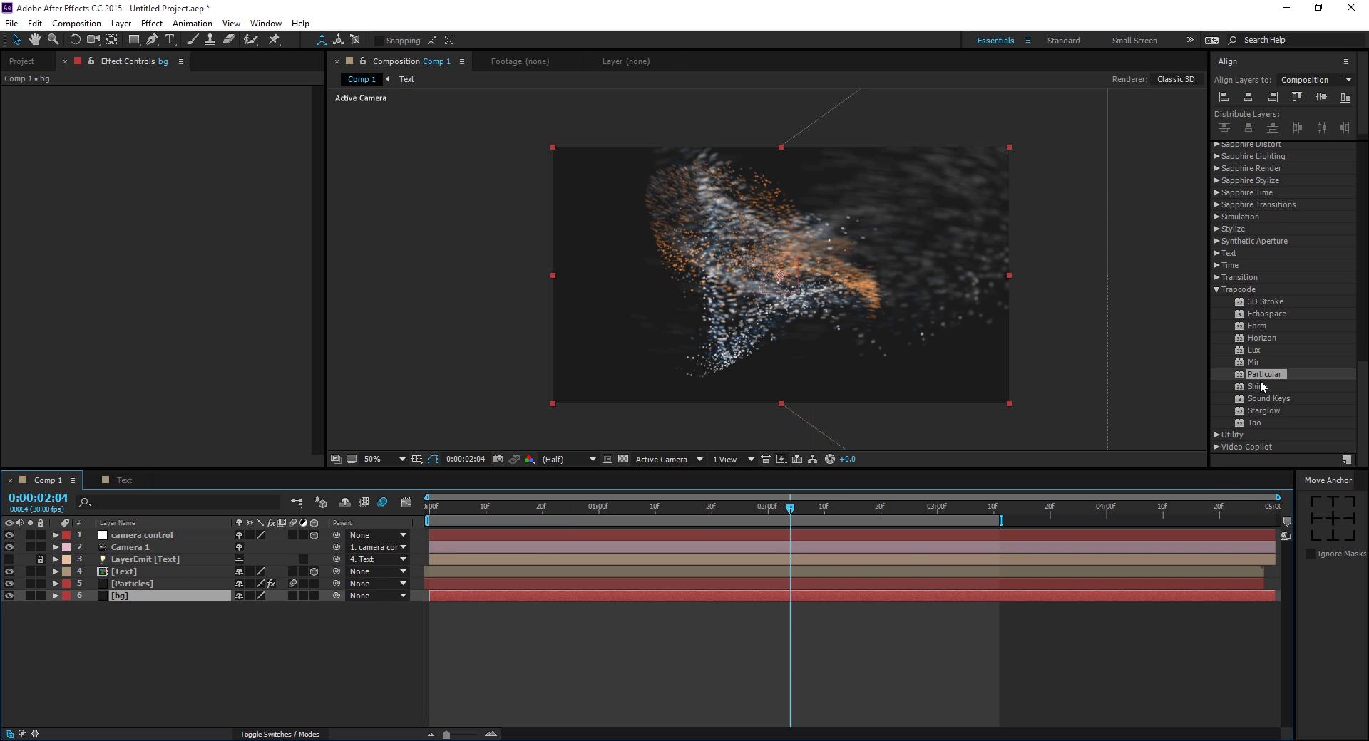
pyautogui.scroll(2, 1272, 220)
pyautogui.scroll(10, 1269, 207)
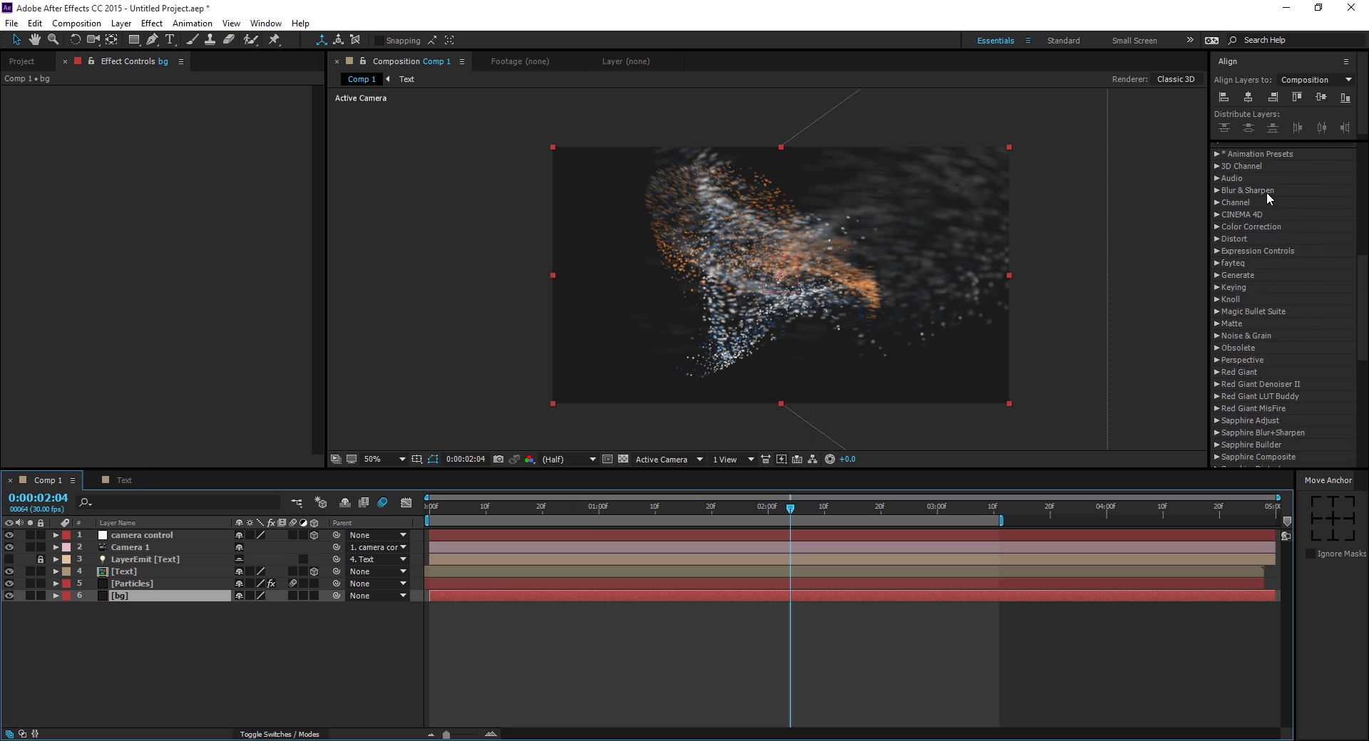
pyautogui.click(1258, 237)
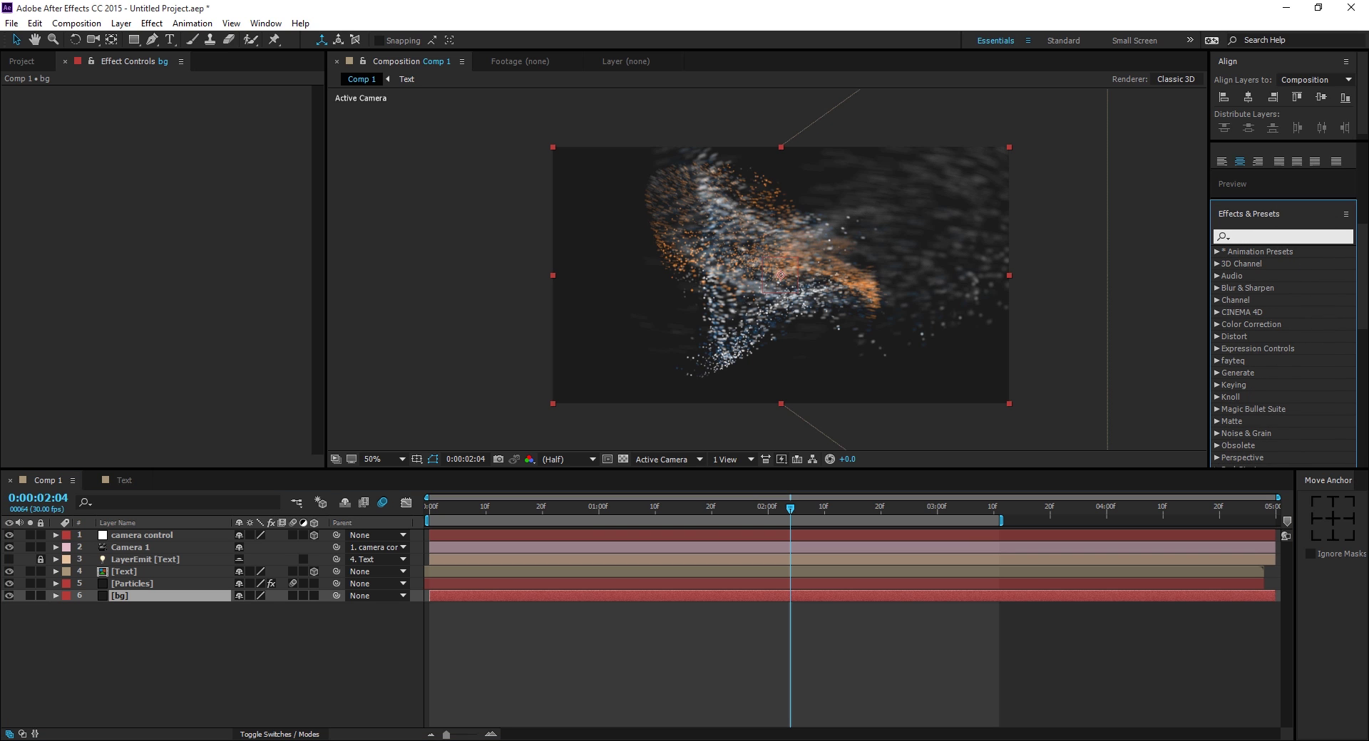
pyautogui.write('ramp')
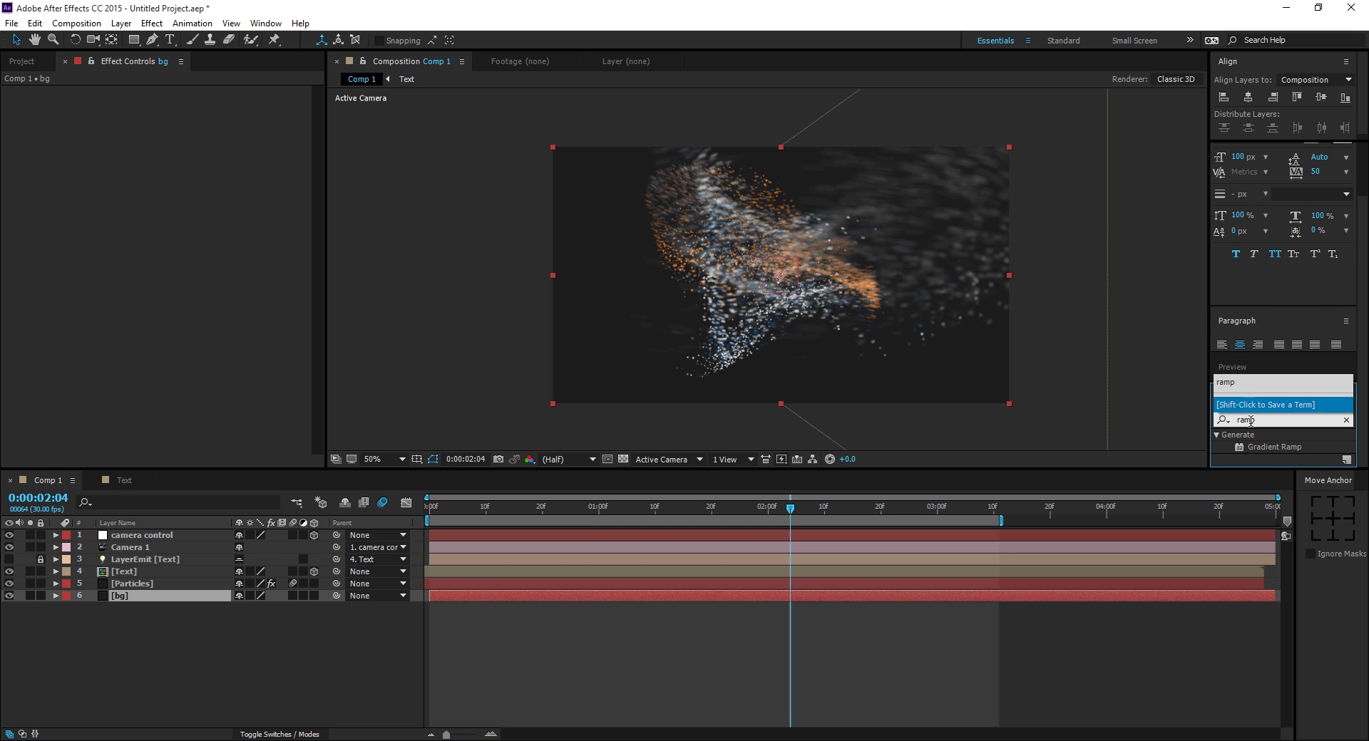
pyautogui.moveTo(1258, 447); pyautogui.dragTo(197, 596)
# Step: Set the End Color of the Gradient Ramp on bg to dark red 380000
pyautogui.click(181, 141)
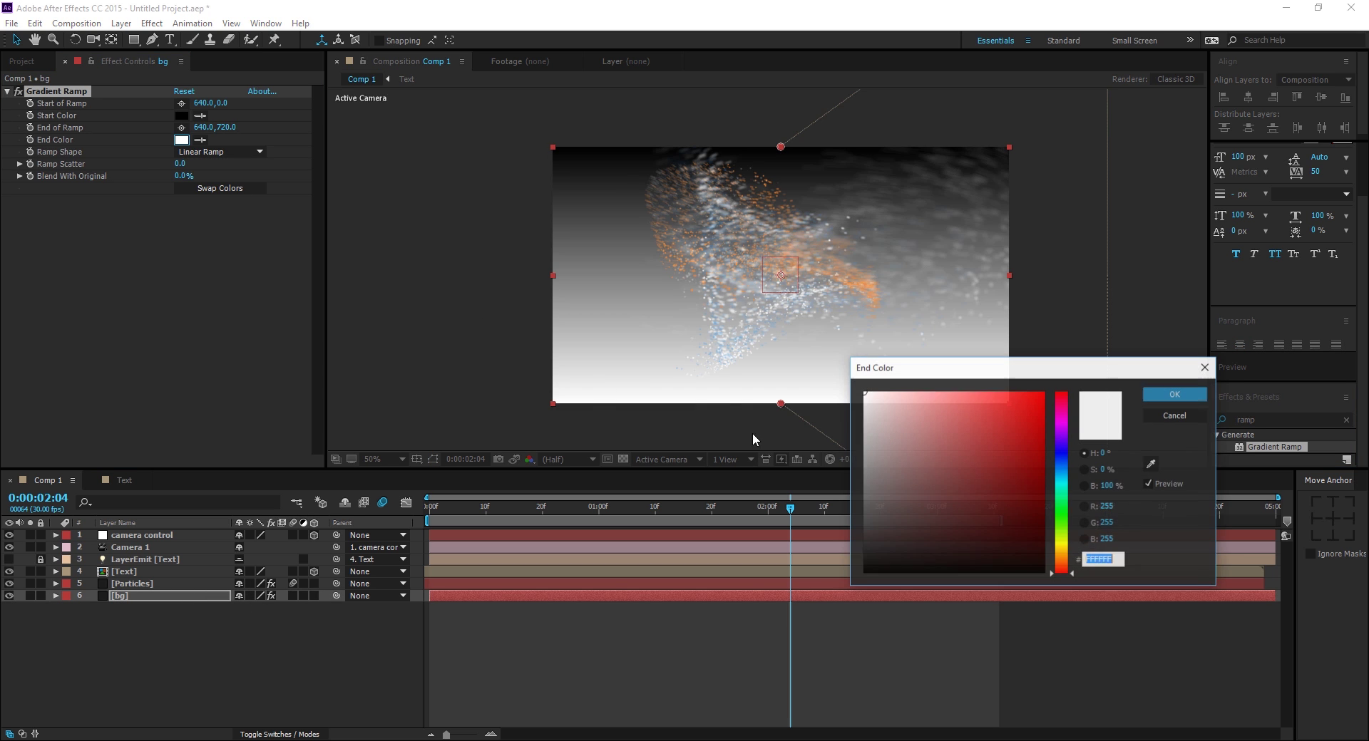
pyautogui.moveTo(1019, 496)
pyautogui.mouseDown()
pyautogui.moveTo(1043, 541)
pyautogui.moveTo(1070, 538)
pyautogui.mouseUp()
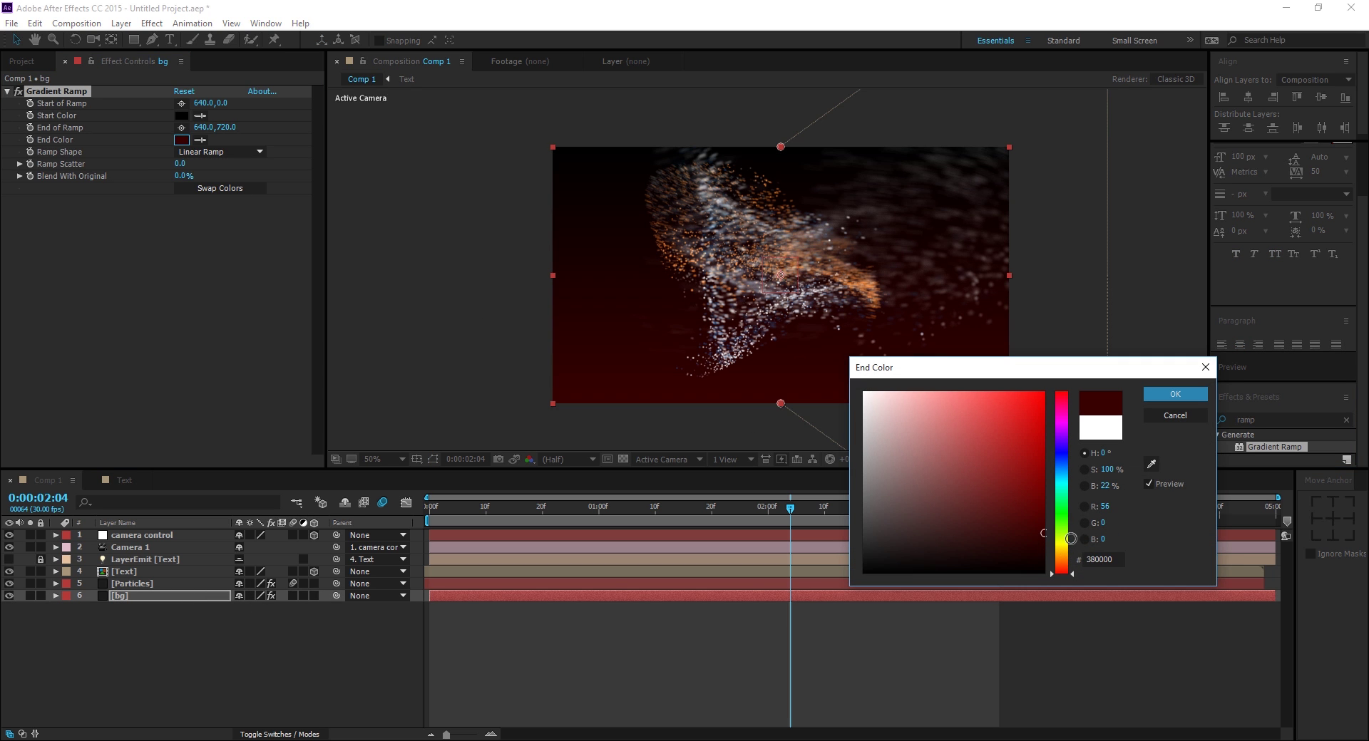
pyautogui.click(1176, 396)
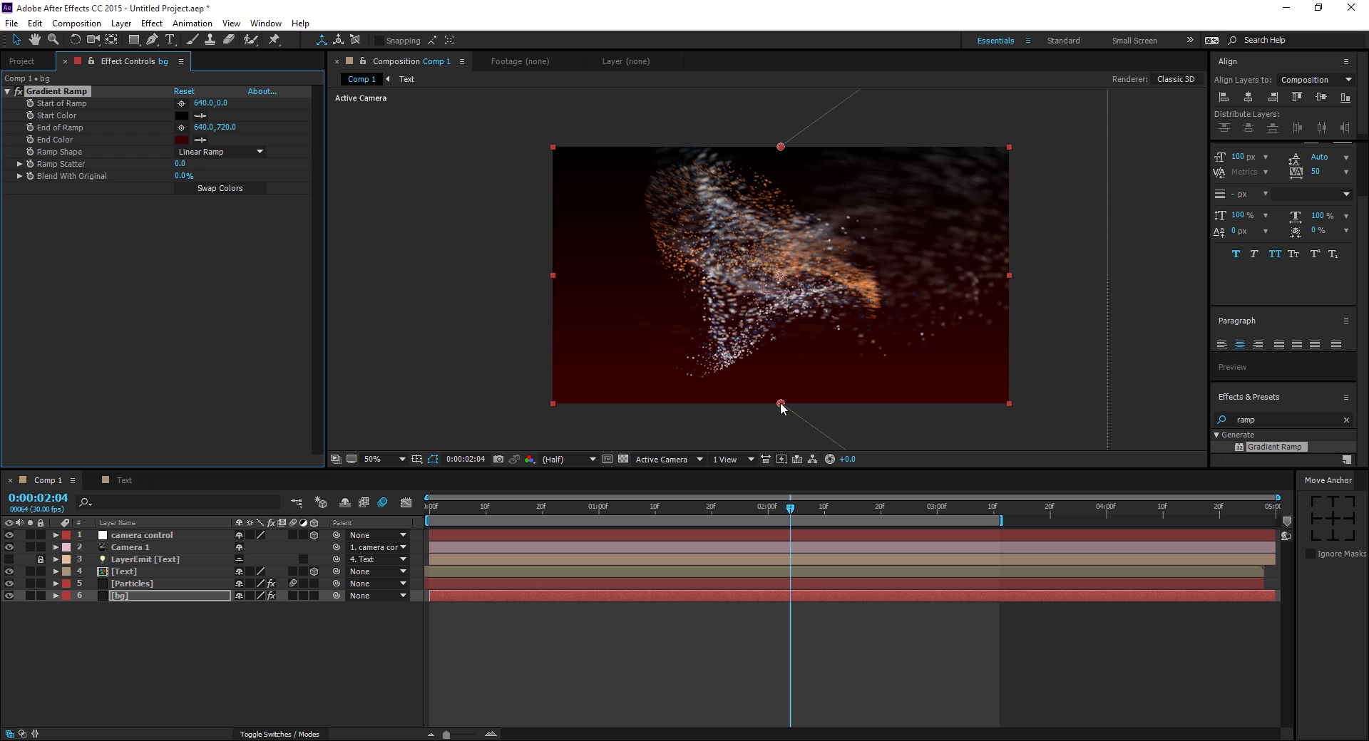
# Step: Make the ramp diagonal with its end at about -18, -34 and its start at about 1364, 792, and set Ramp Scatter to 25
pyautogui.moveTo(780, 402); pyautogui.dragTo(554, 143)
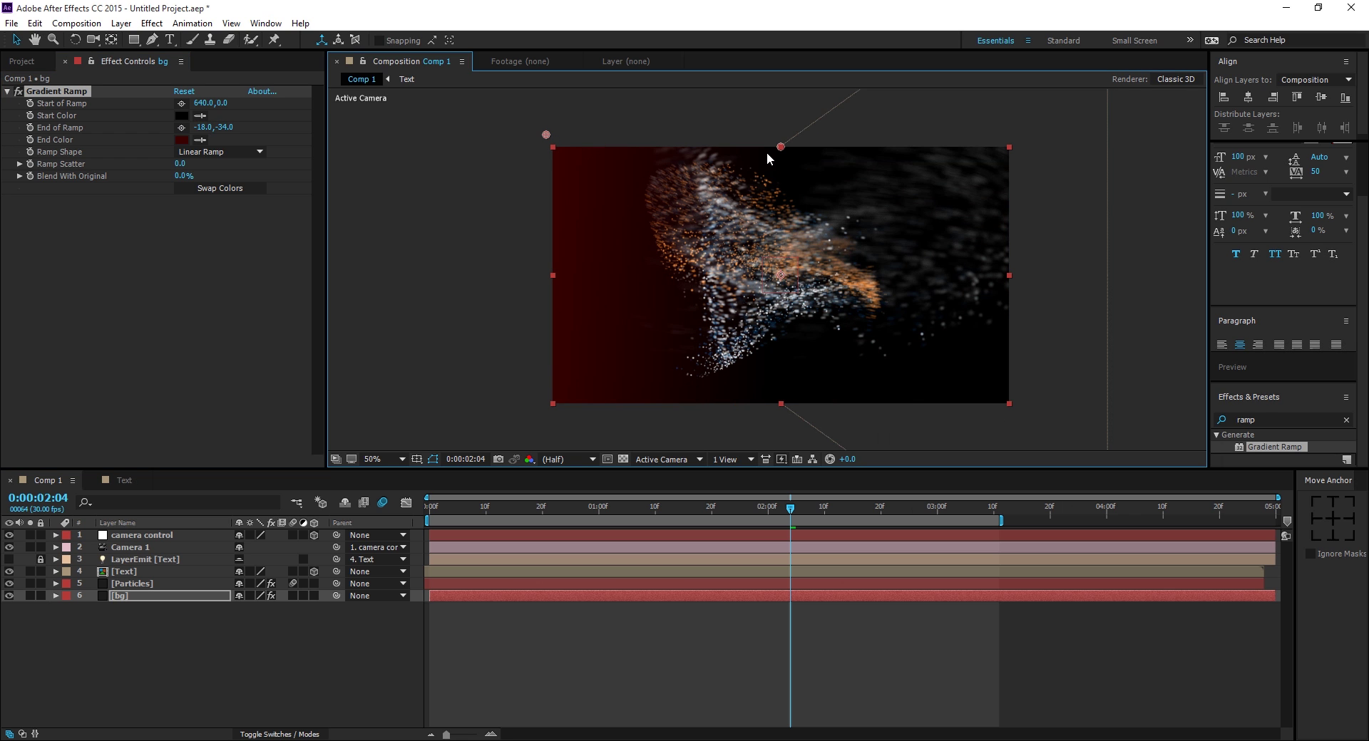
pyautogui.moveTo(808, 177); pyautogui.dragTo(1003, 400)
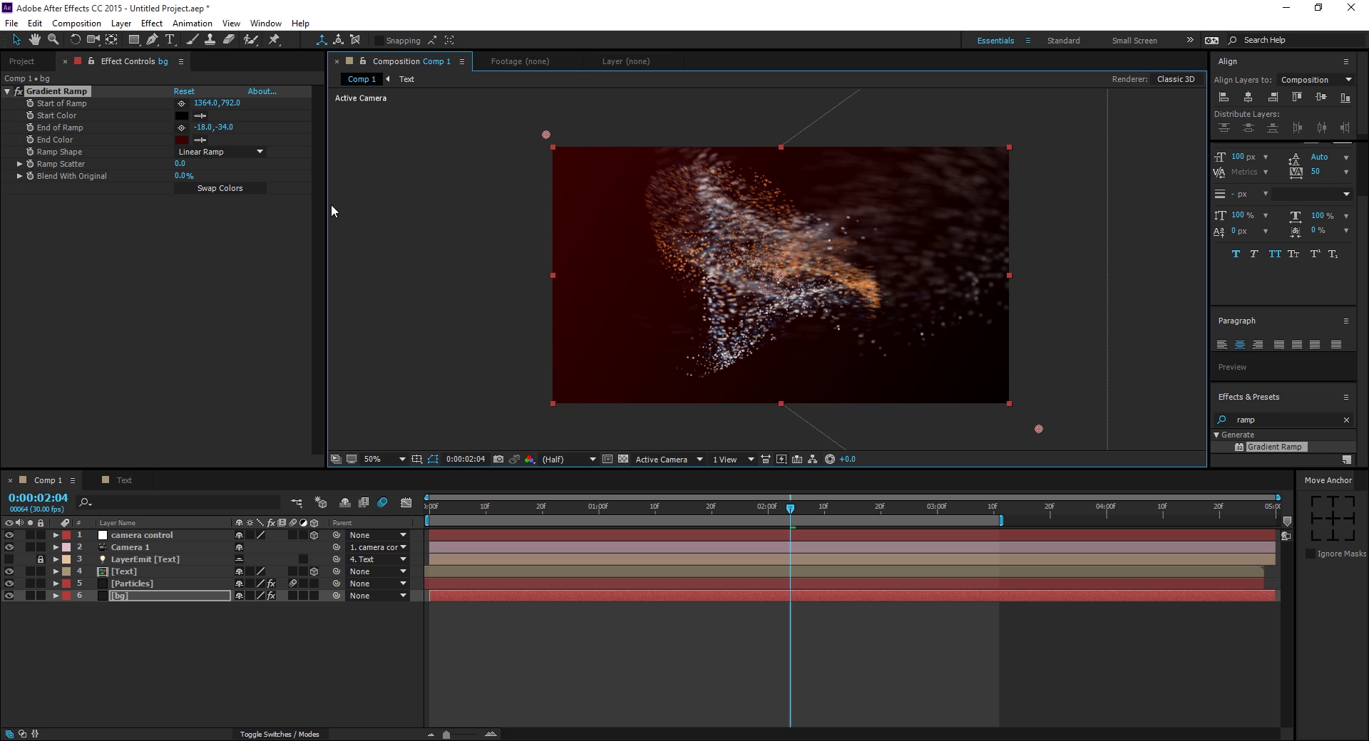
pyautogui.moveTo(180, 163); pyautogui.dragTo(206, 163)
pyautogui.press('.')
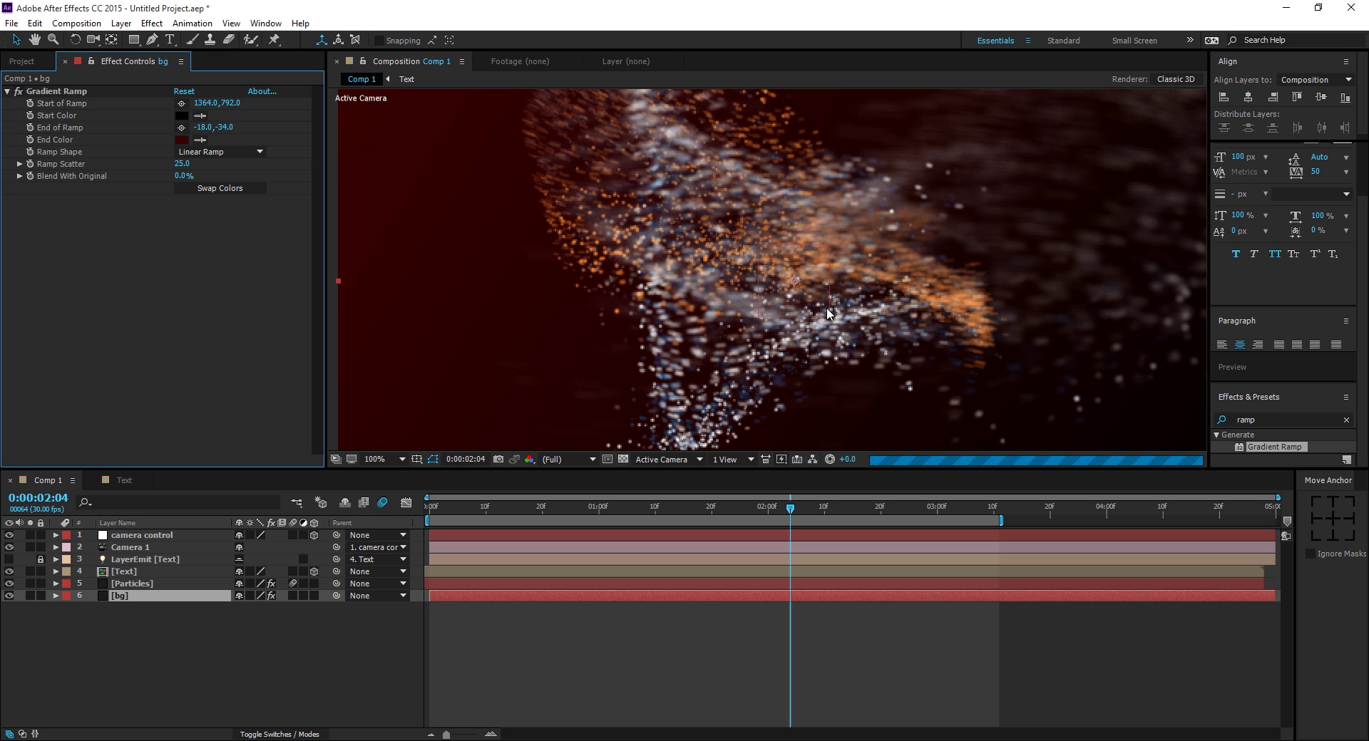
pyautogui.press(',')
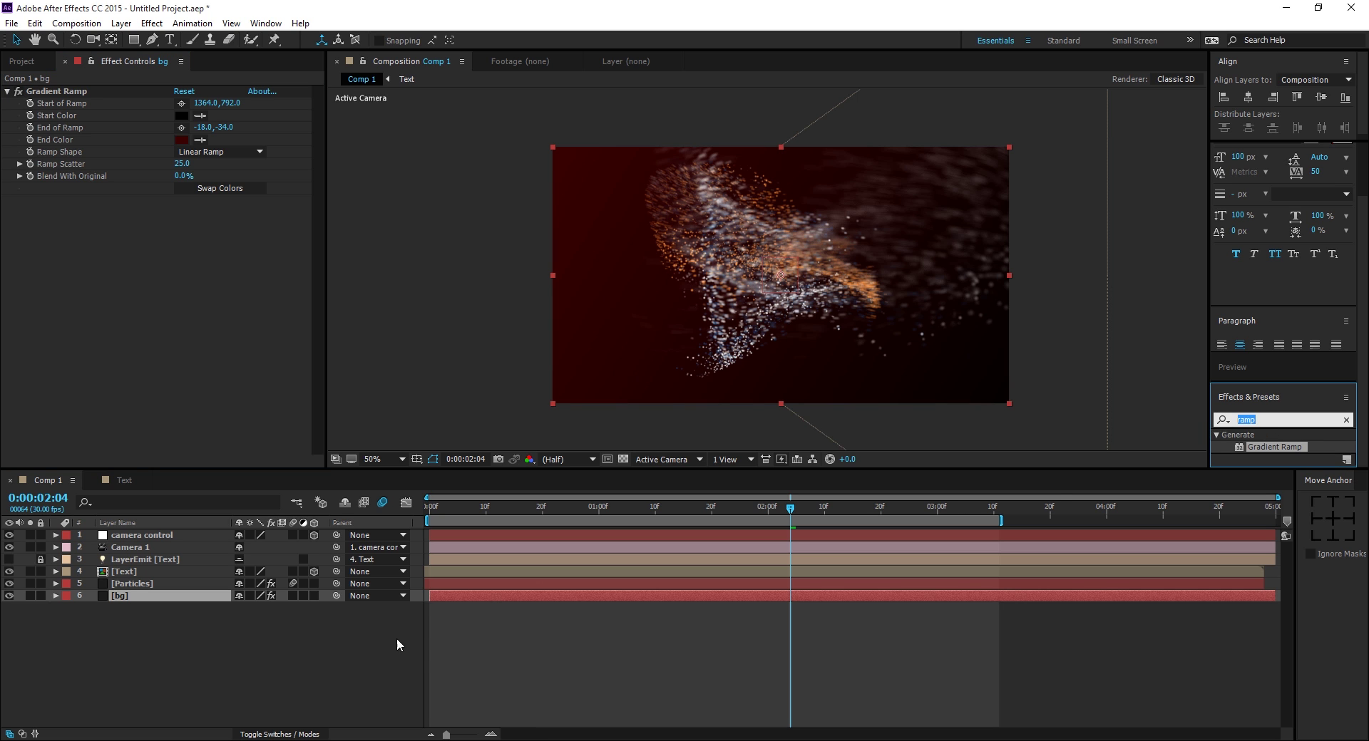
# Step: Add an adjustment layer above all other layers and rename it cc
pyautogui.rightClick(328, 658)
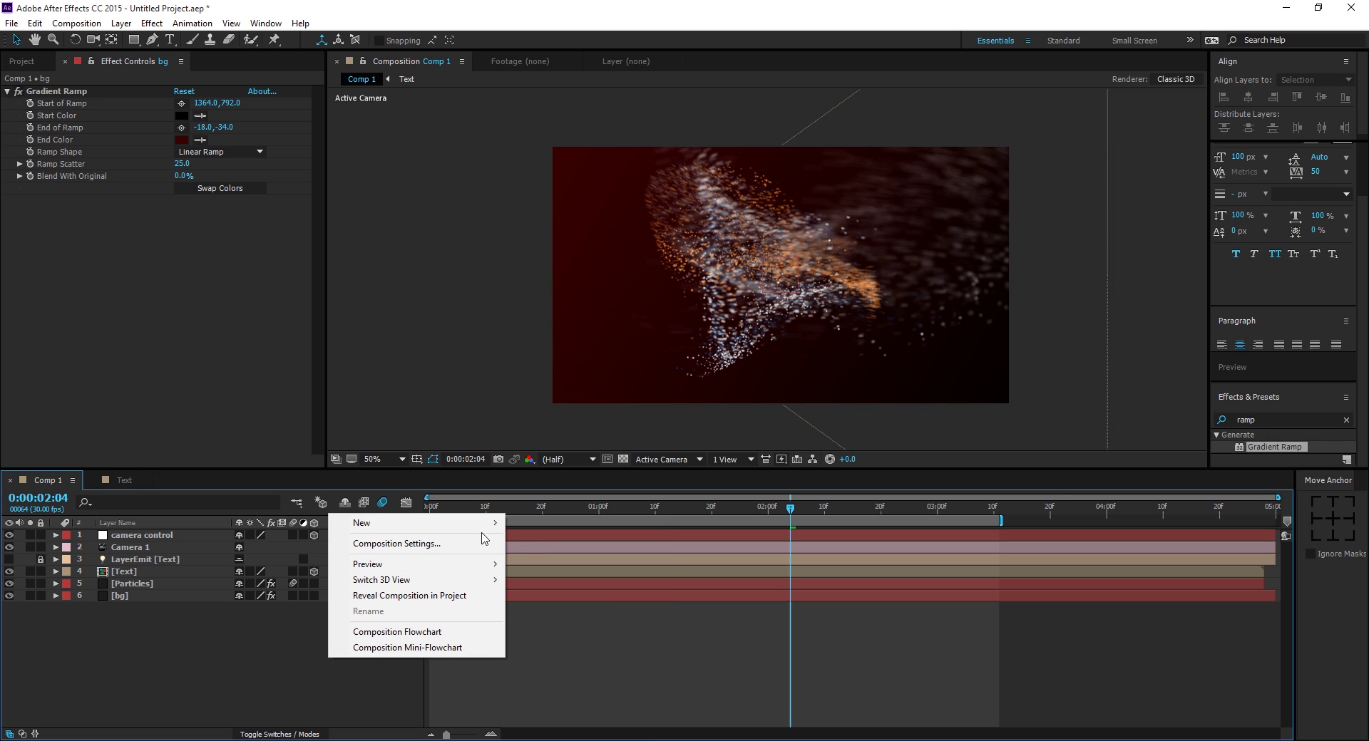
pyautogui.moveTo(492, 524)
pyautogui.click(542, 641)
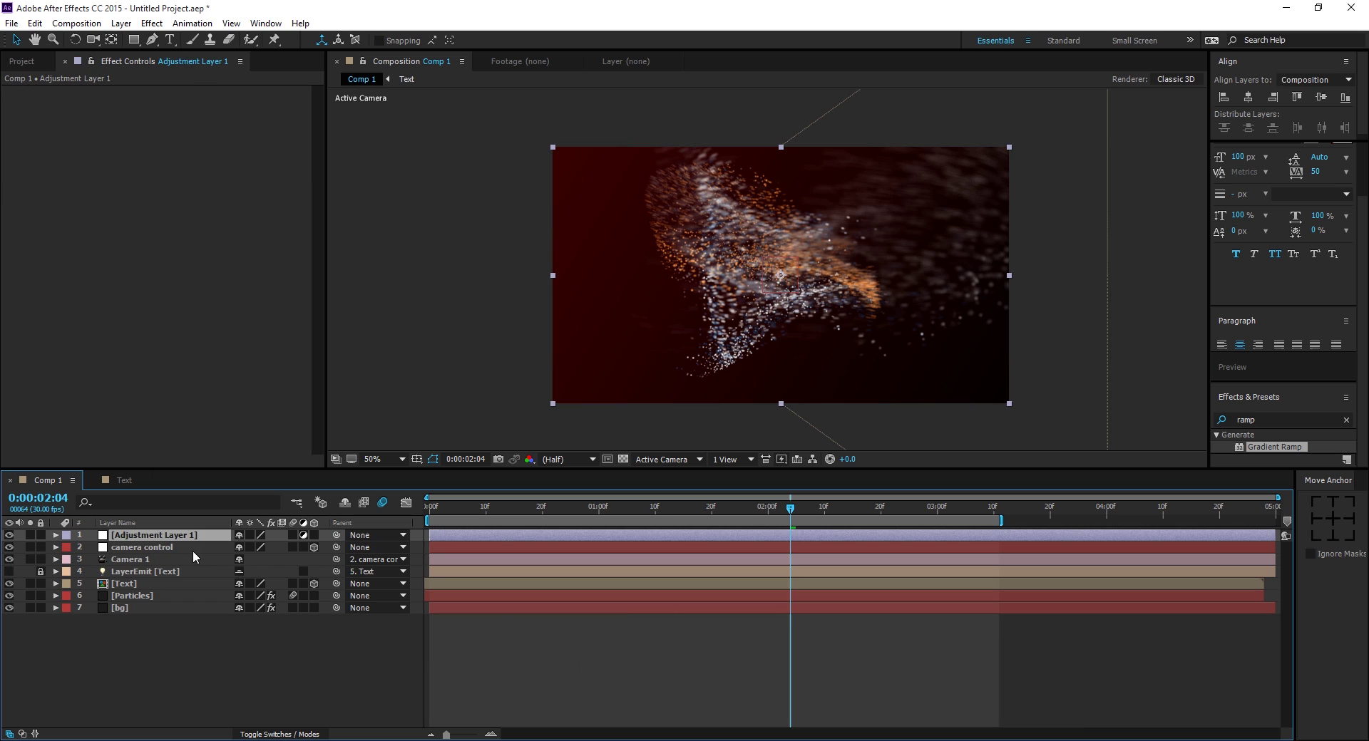
pyautogui.press('Return')
pyautogui.write('cc')
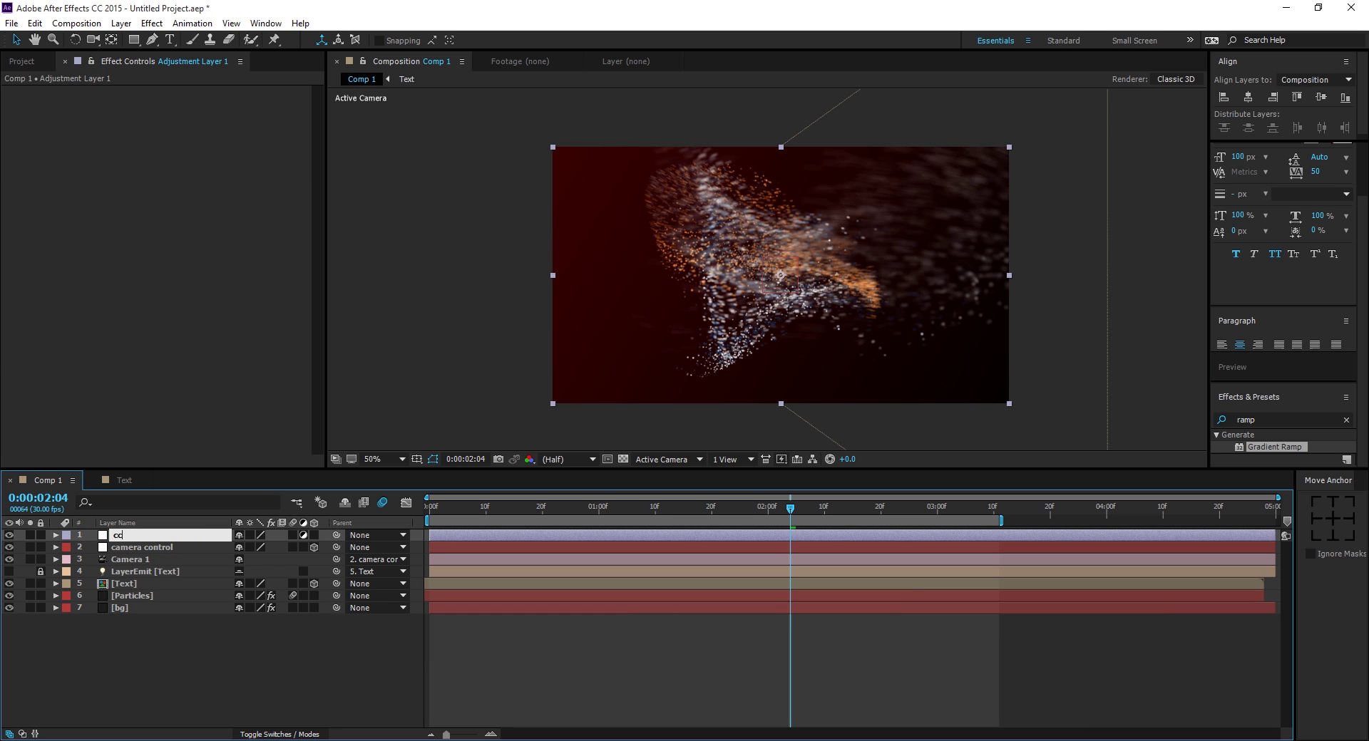
pyautogui.click(244, 651)
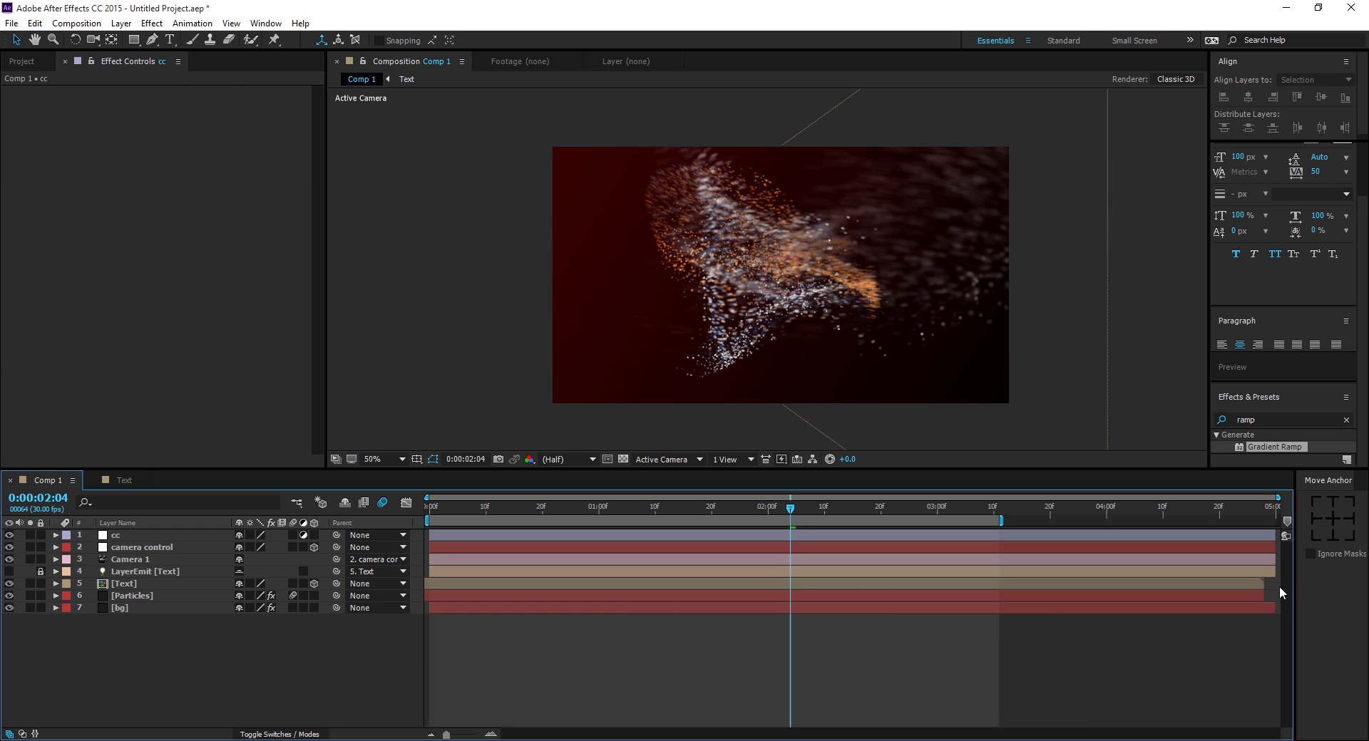
# Step: Find the Stylize Glow effect by searching for "glow" and apply it to the cc adjustment layer
pyautogui.click(1276, 420)
pyautogui.write('glow')
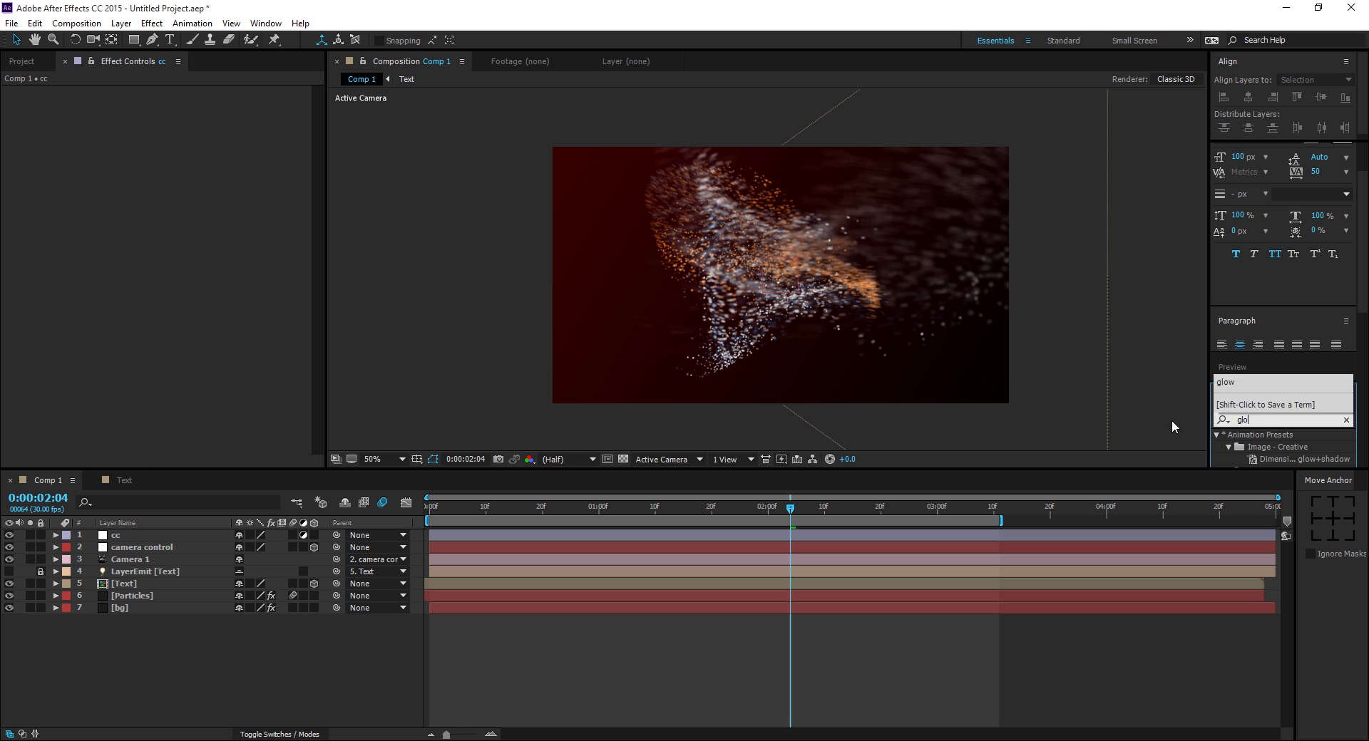
pyautogui.click(1344, 444)
pyautogui.scroll(-5, 1332, 425)
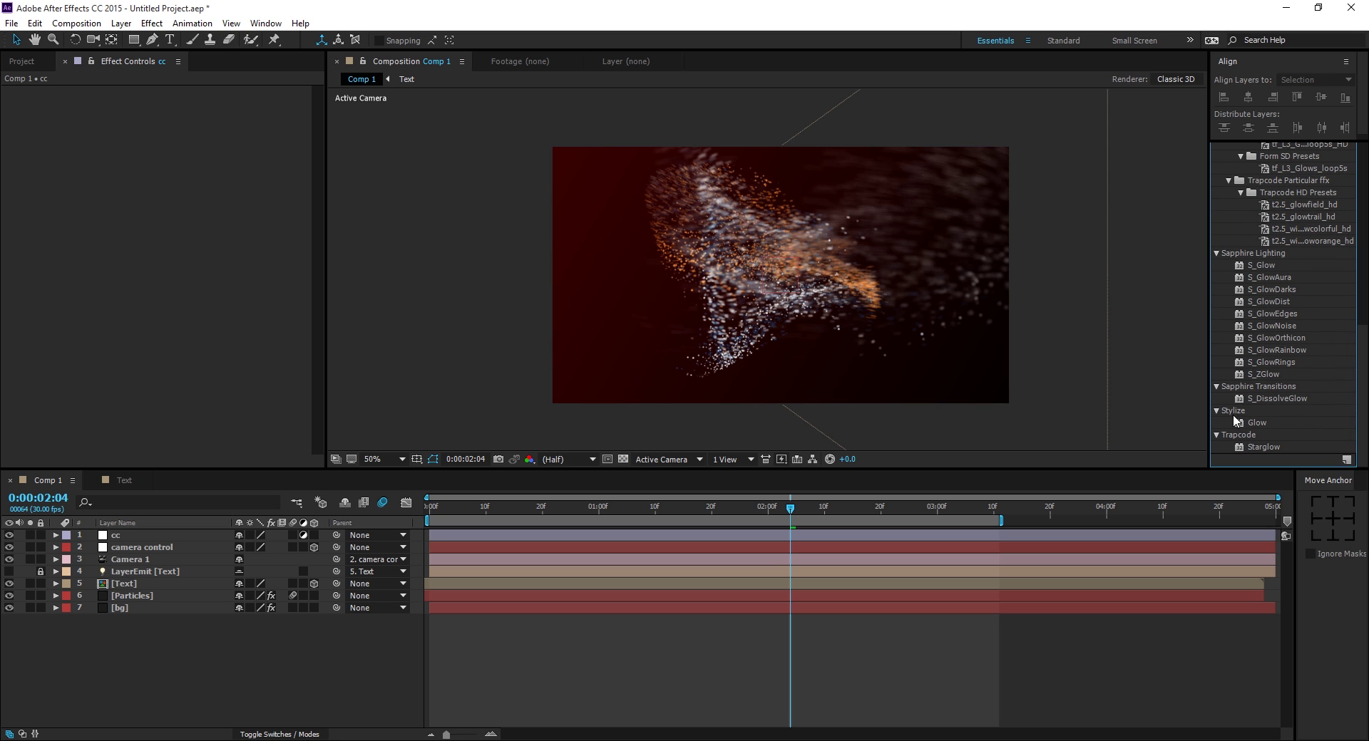
pyautogui.moveTo(1252, 425); pyautogui.dragTo(205, 536)
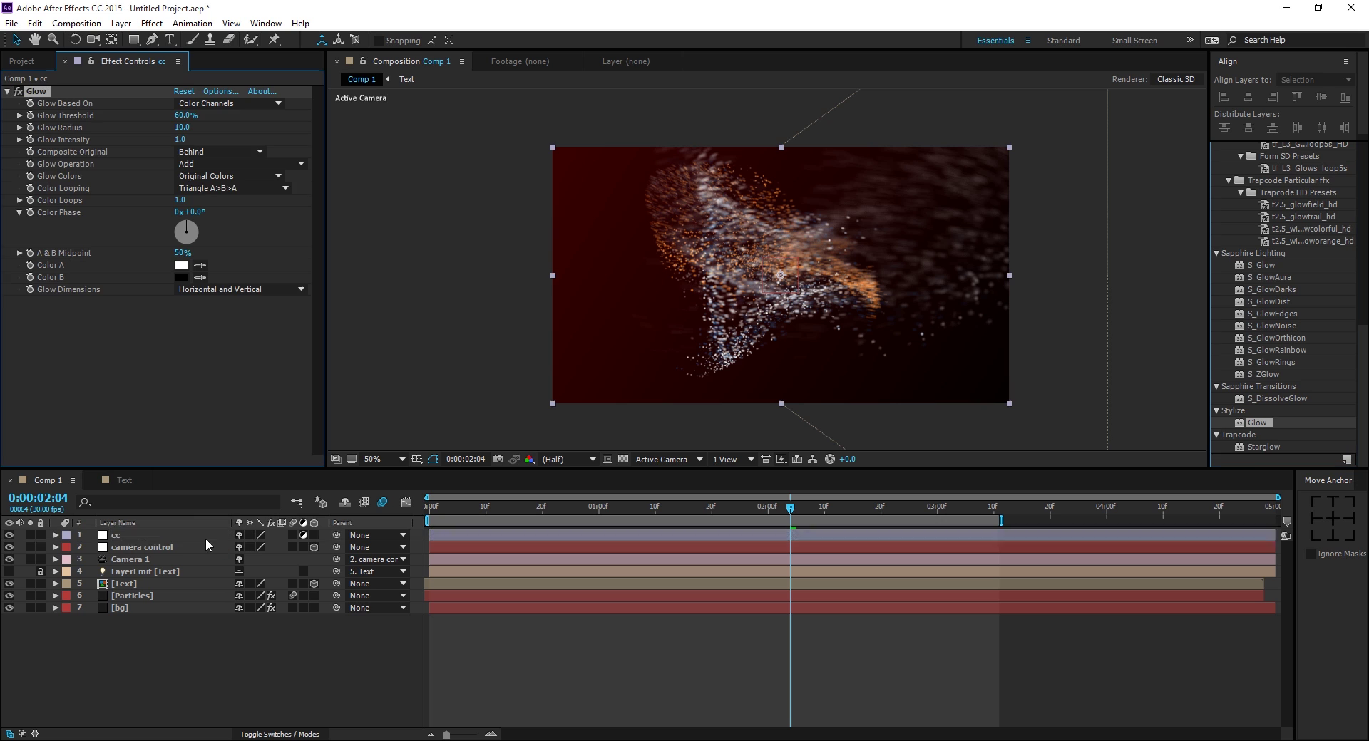
# Step: Set the Glow Threshold on cc to 75% and the Glow Radius to 300
pyautogui.click(187, 116)
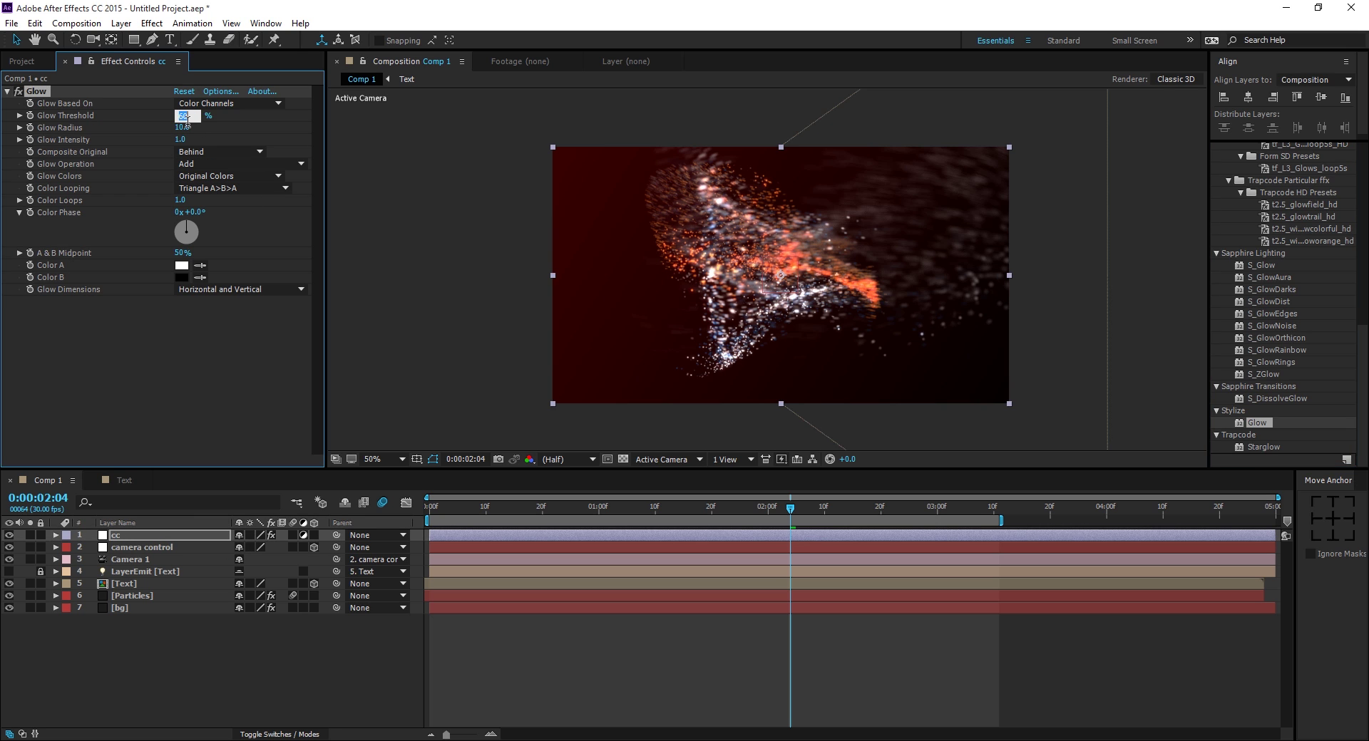
pyautogui.write('75')
pyautogui.press('Return')
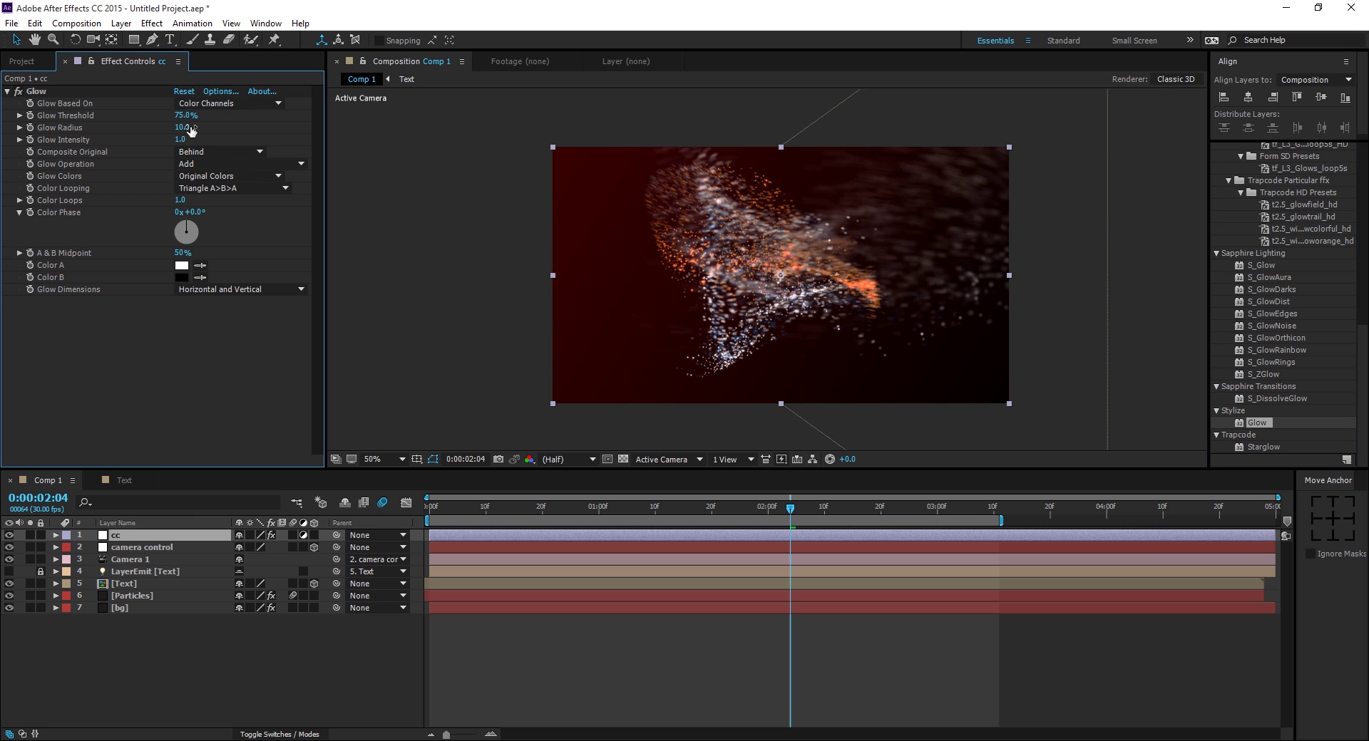
pyautogui.press('Return')
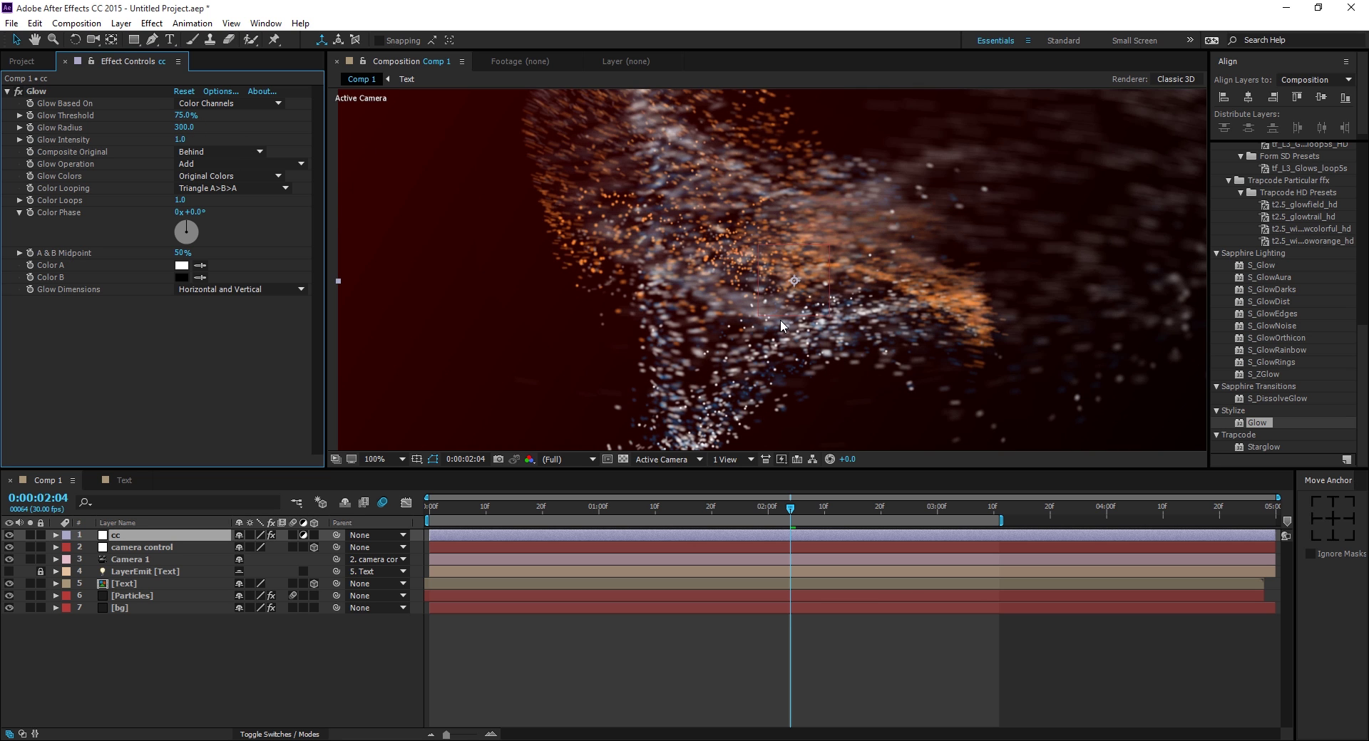
# Step: Examine the glow on the particles at full size at 0:00:01:11, and check the frame at 0:00:01:26
pyautogui.moveTo(730, 507); pyautogui.dragTo(660, 521)
pyautogui.press('.')
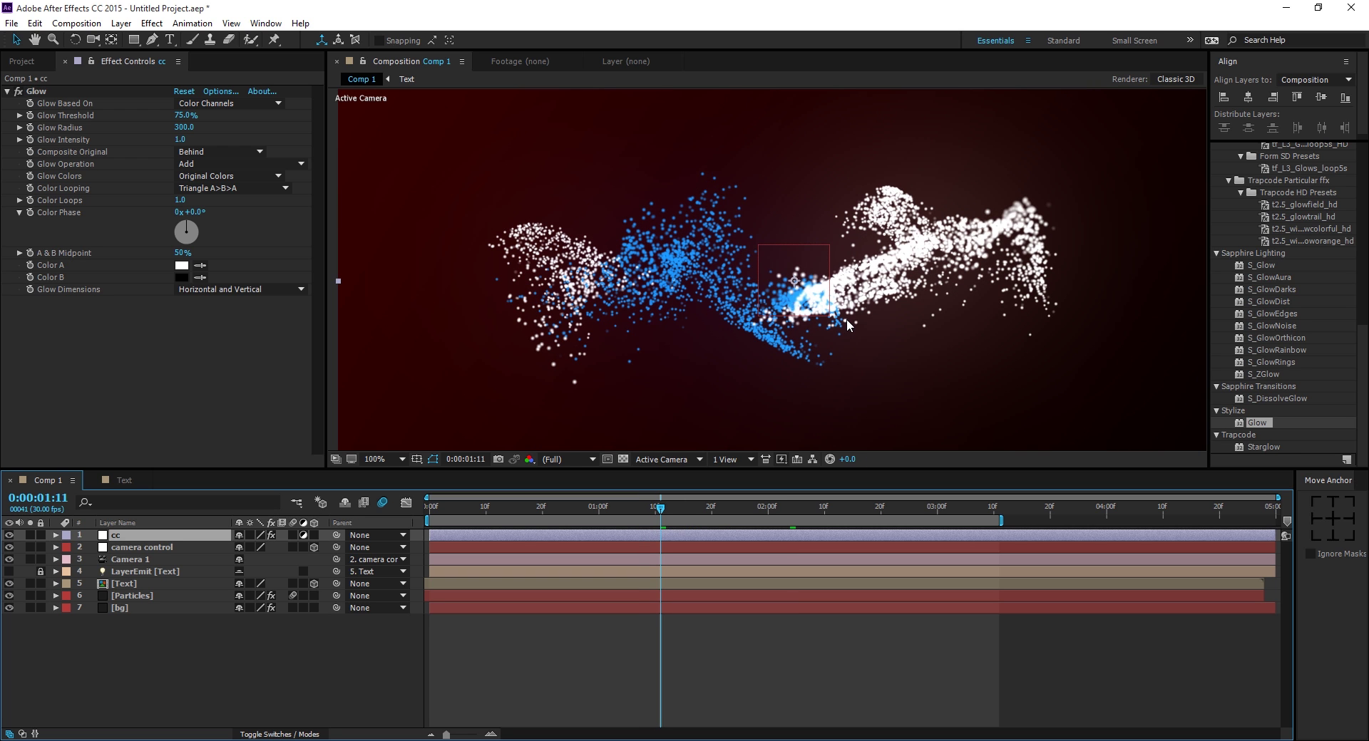
pyautogui.press(',')
pyautogui.click(22, 62)
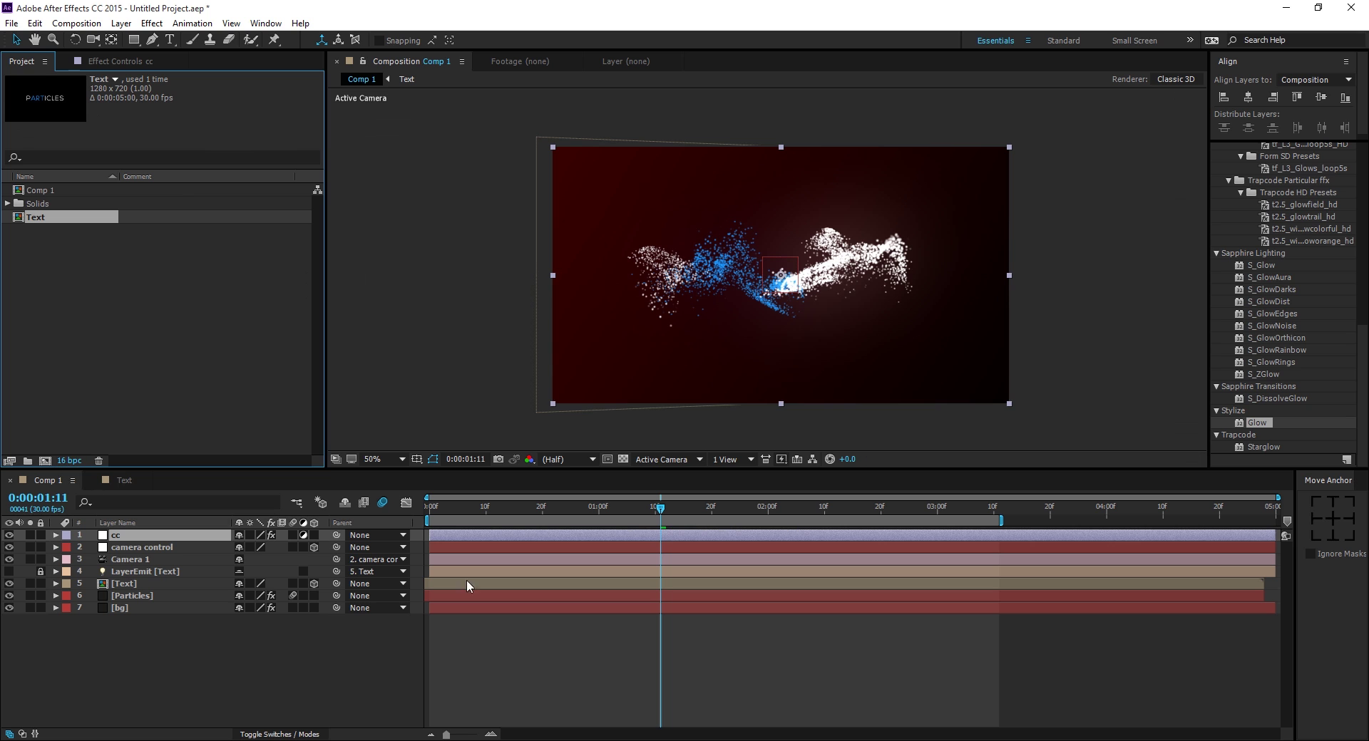
pyautogui.click(571, 674)
pyautogui.moveTo(663, 509); pyautogui.dragTo(746, 564)
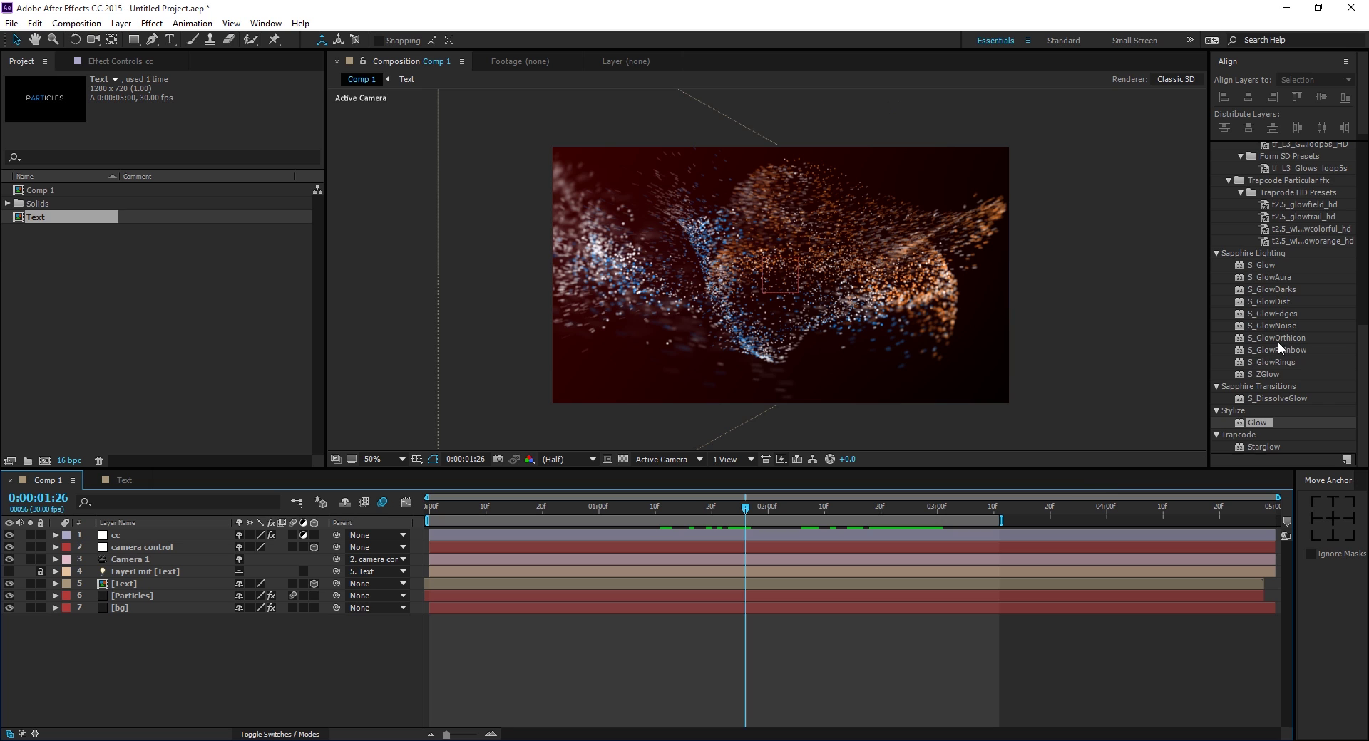
# Step: Find the Color Correction Curves effect by searching for "curves" and apply it to the cc layer
pyautogui.scroll(8, 1278, 341)
pyautogui.click(1263, 301)
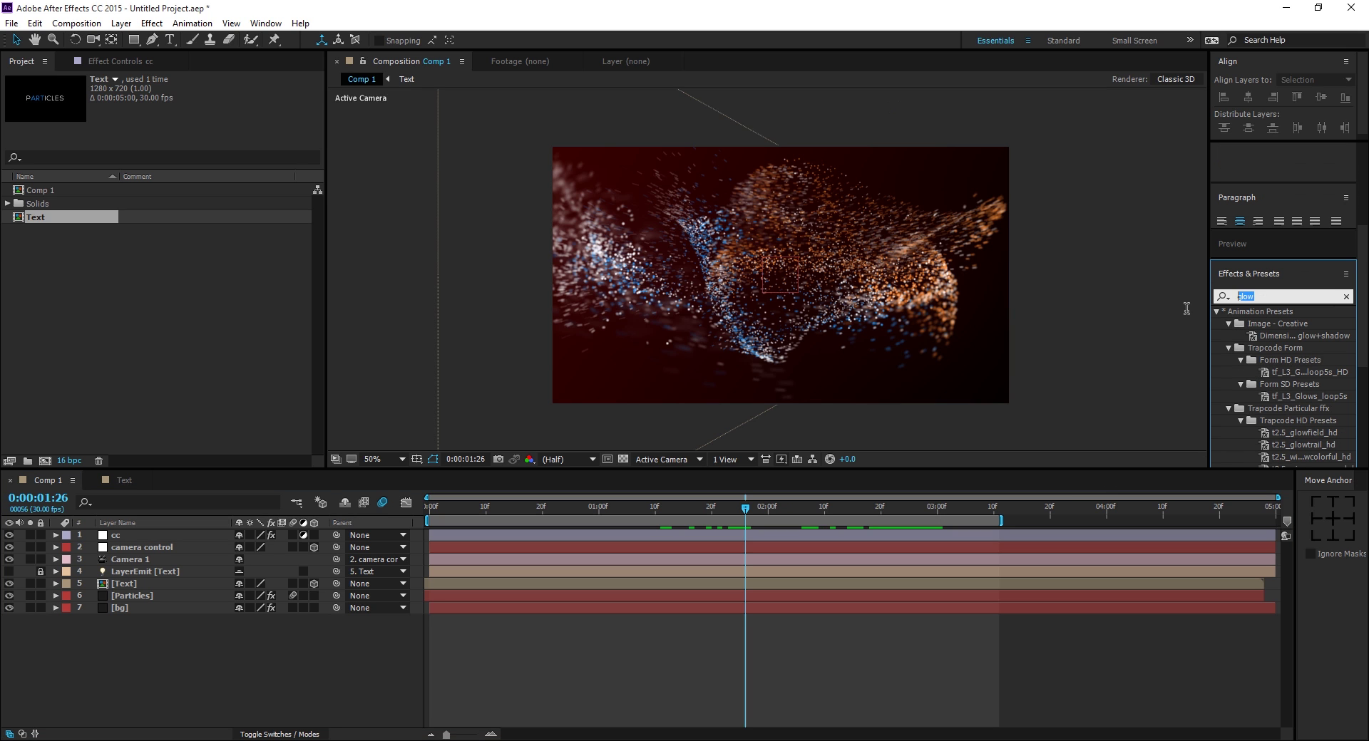
pyautogui.write('curves')
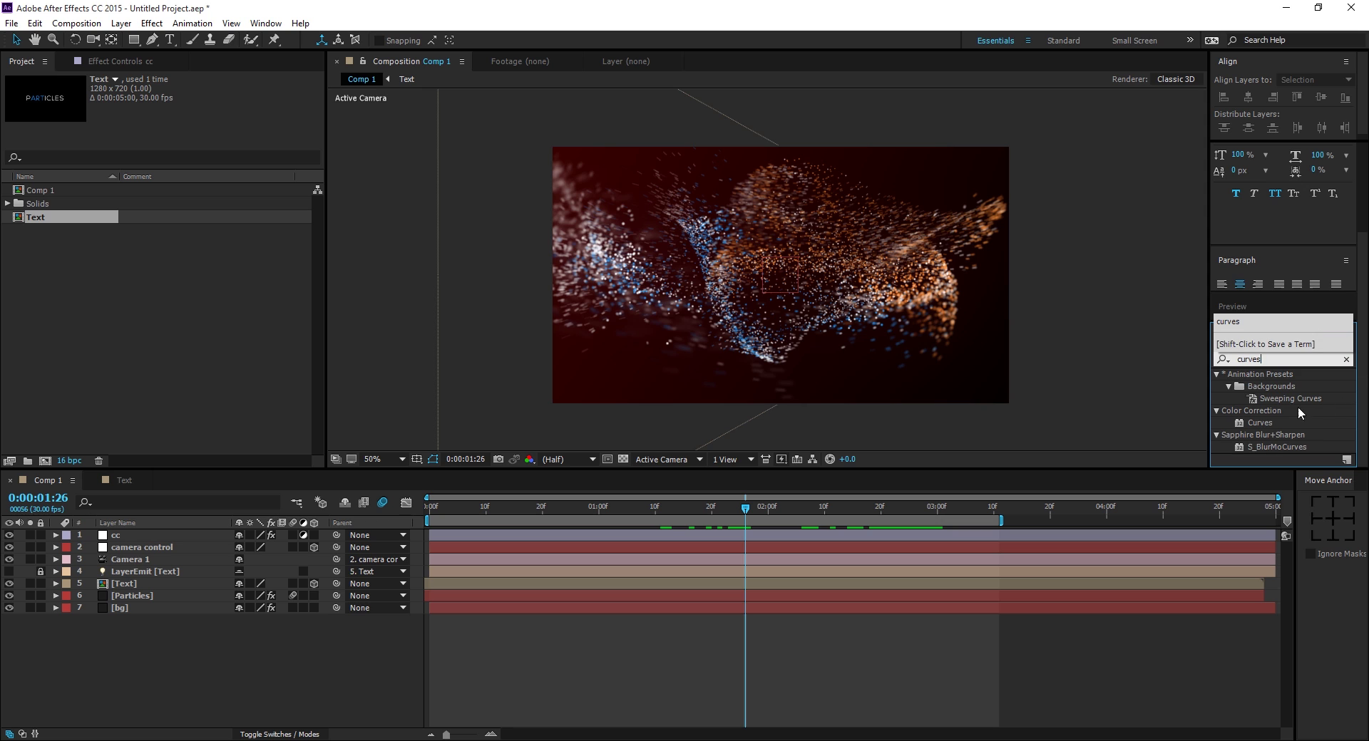
pyautogui.moveTo(1258, 422); pyautogui.dragTo(169, 540)
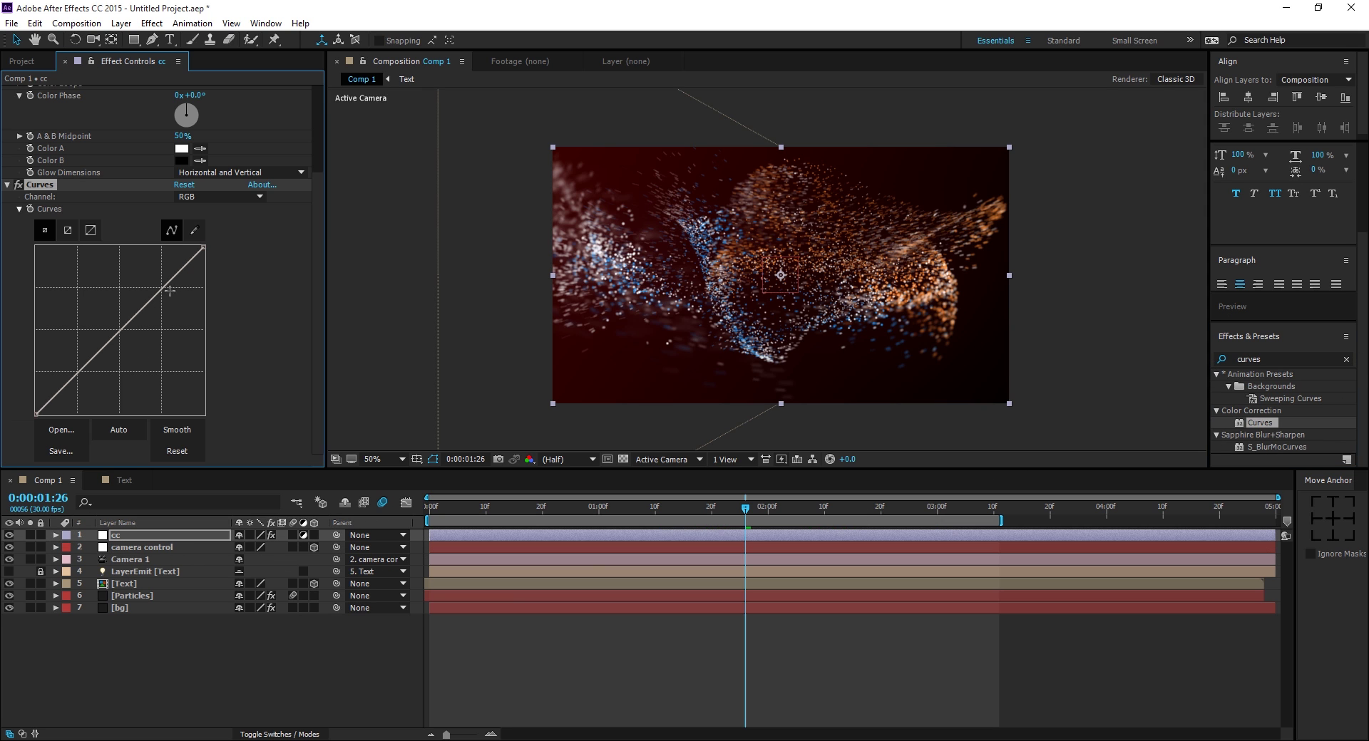
# Step: Shape the RGB curve on cc into a gentle S, raising highlights and lowering shadows, and check the frame at 0:00:01:11
pyautogui.moveTo(164, 287); pyautogui.dragTo(152, 284)
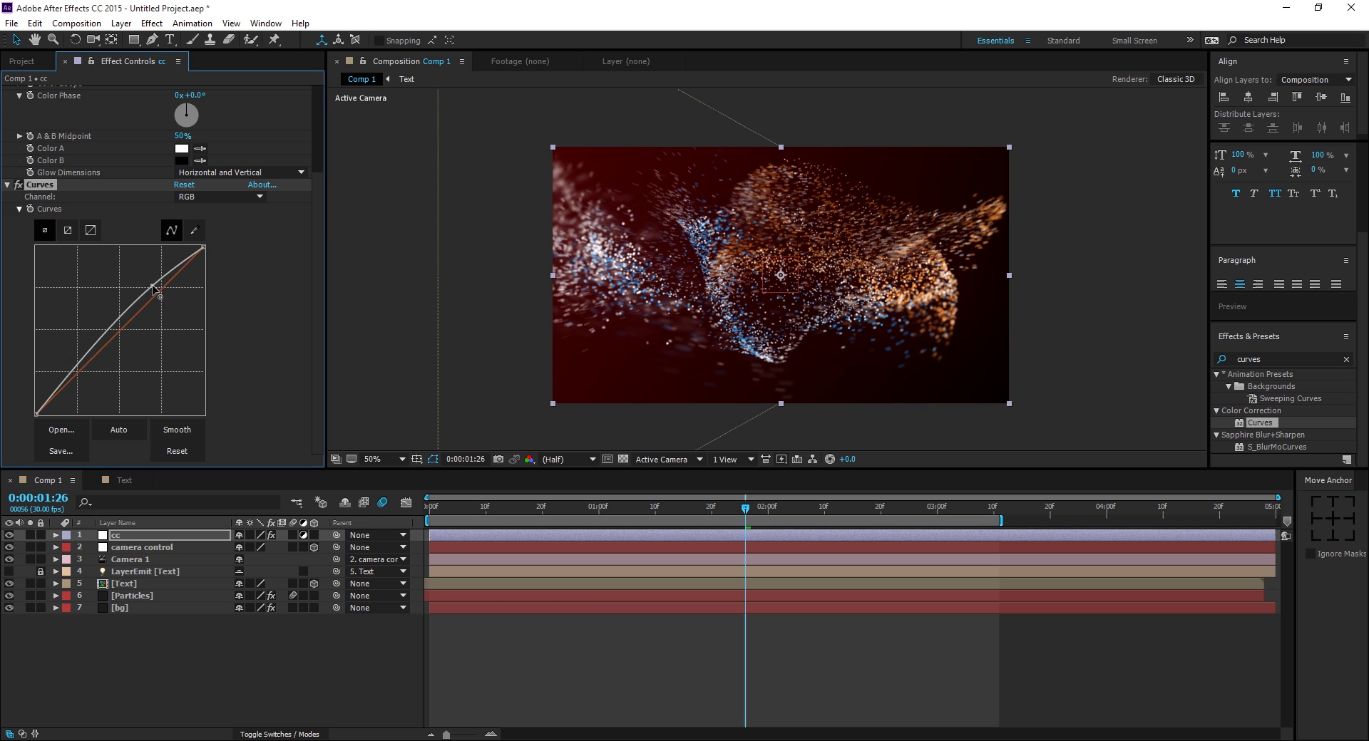
pyautogui.moveTo(78, 367); pyautogui.dragTo(81, 376)
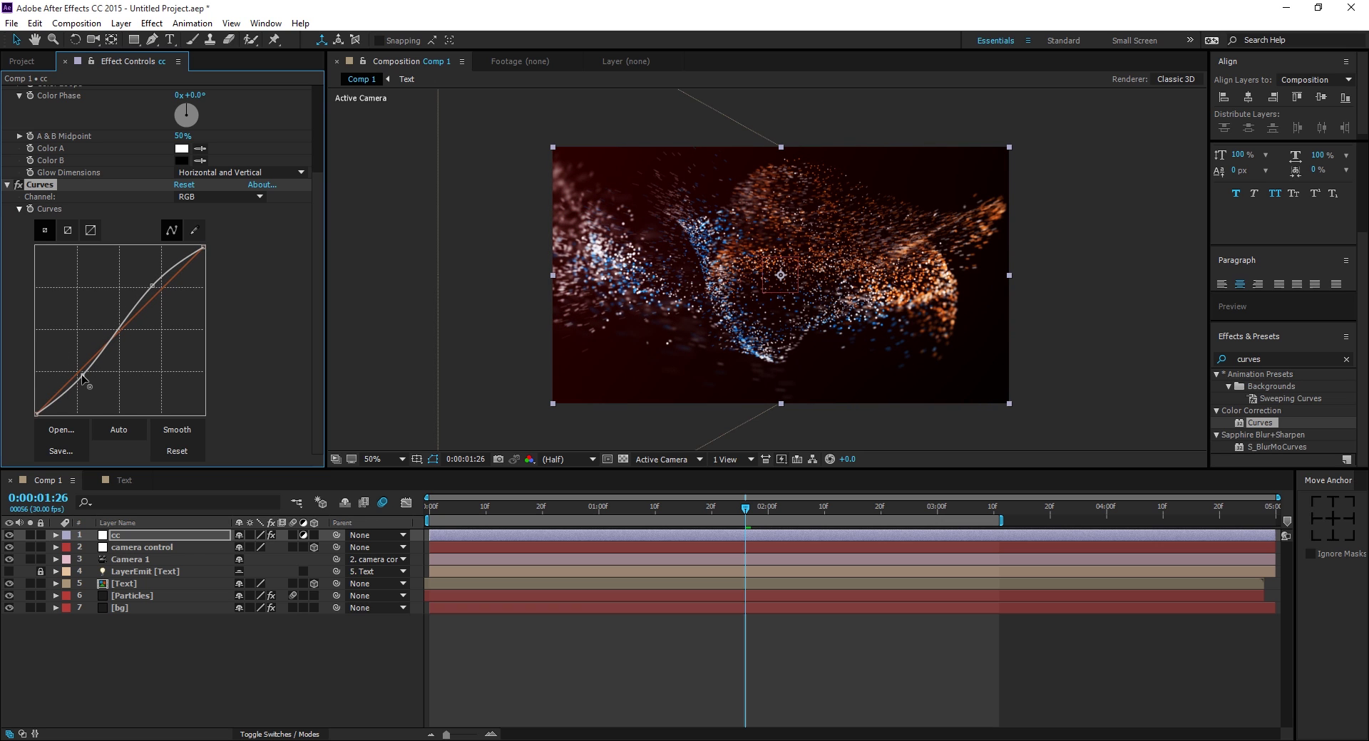
pyautogui.click(177, 703)
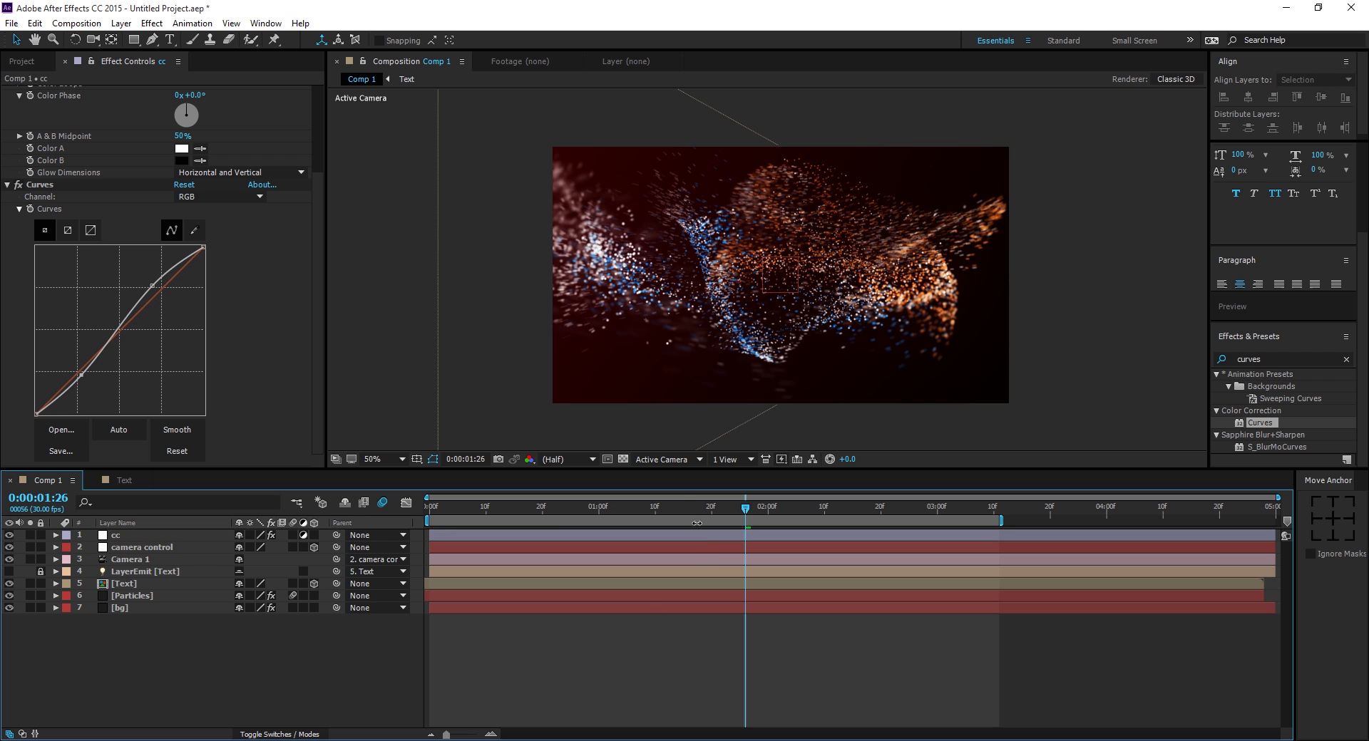
pyautogui.moveTo(689, 507); pyautogui.dragTo(661, 595)
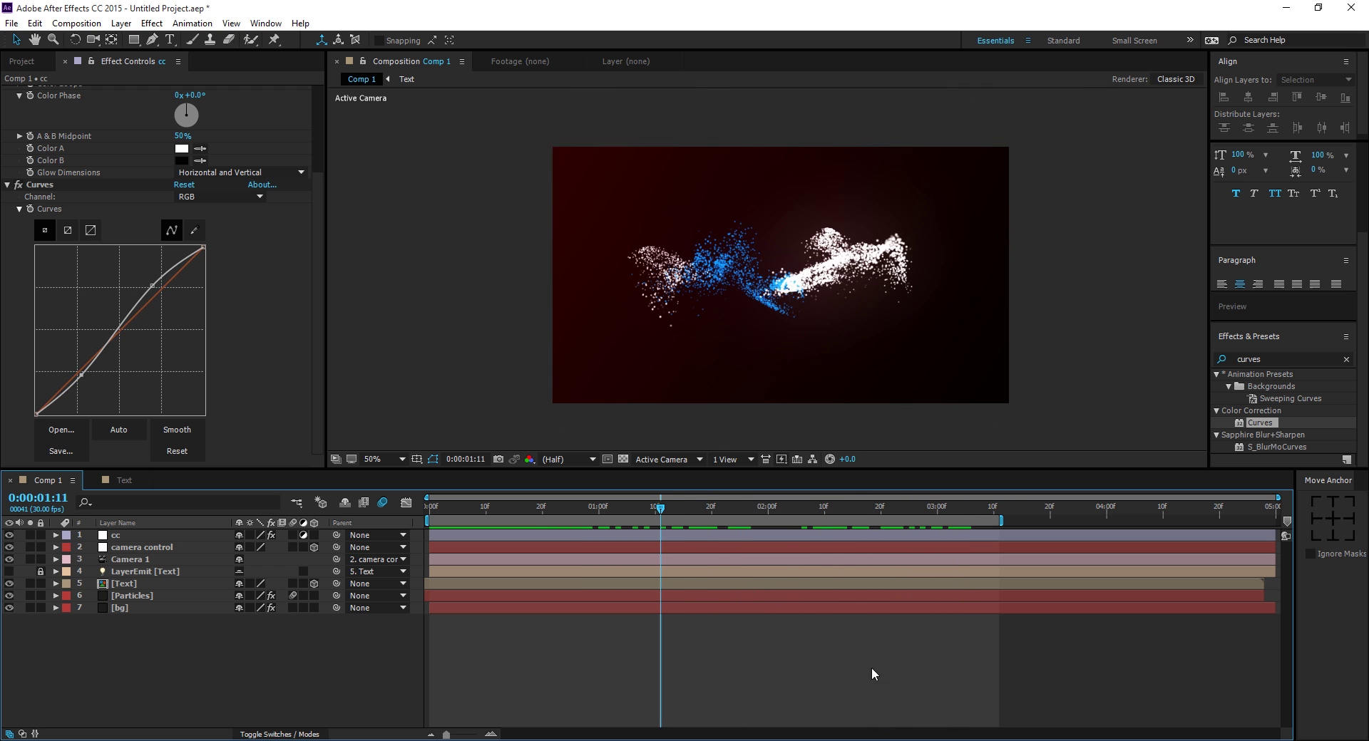